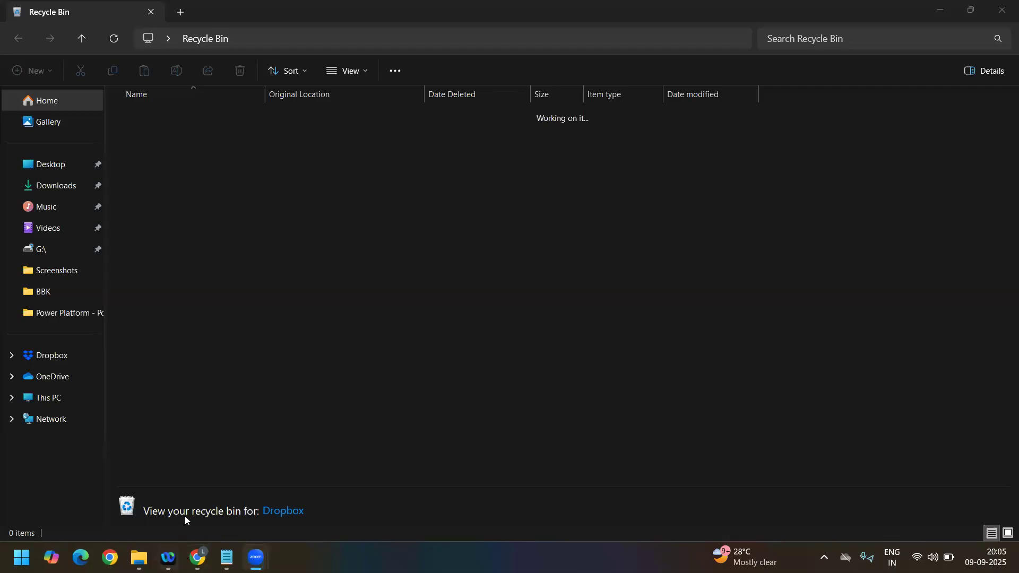
Step: Switch to the Power Platform admin center in Chrome and open the LUIT Dev environment's details
left_click(198, 558)
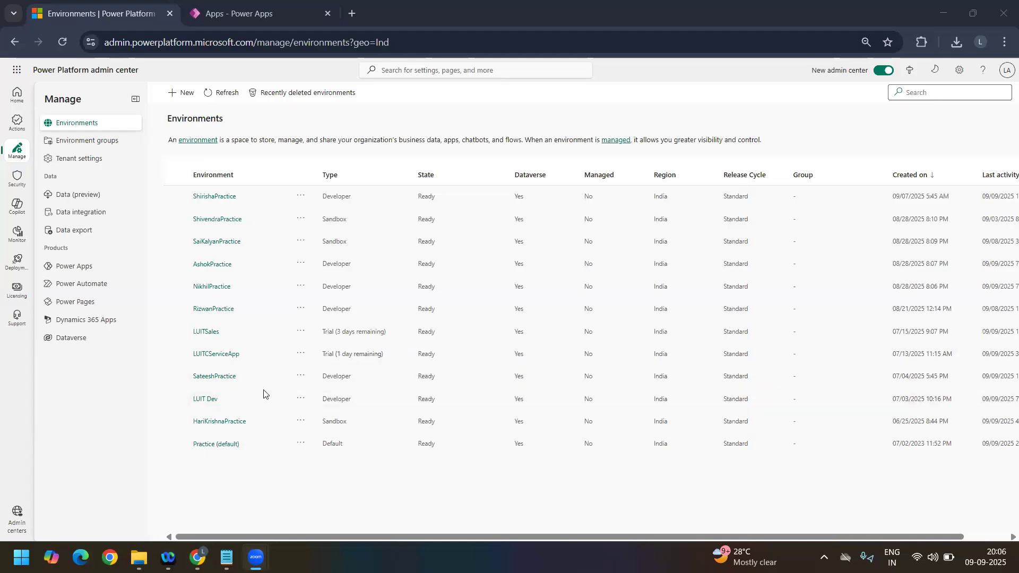
left_click(214, 404)
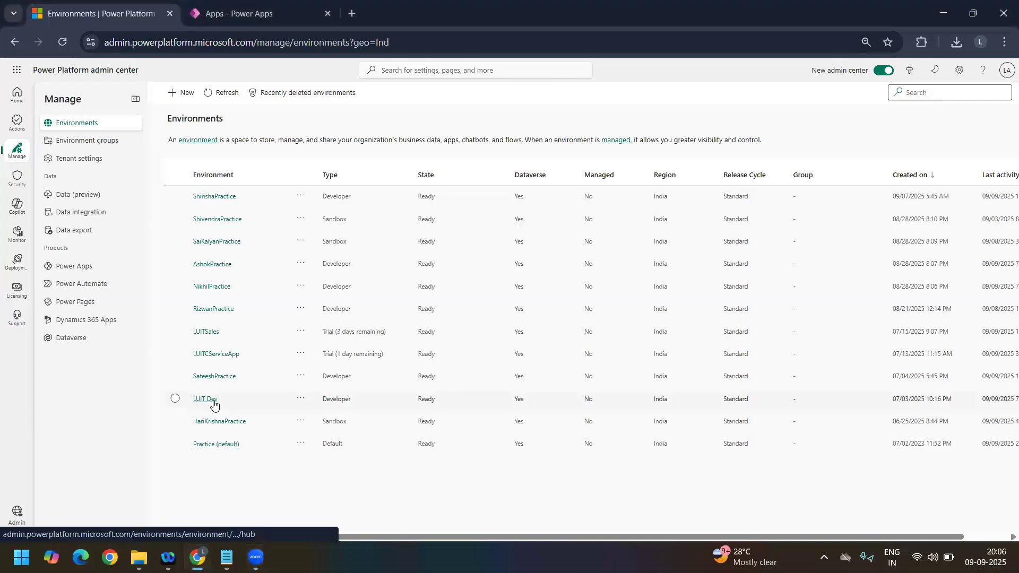
left_click(214, 404)
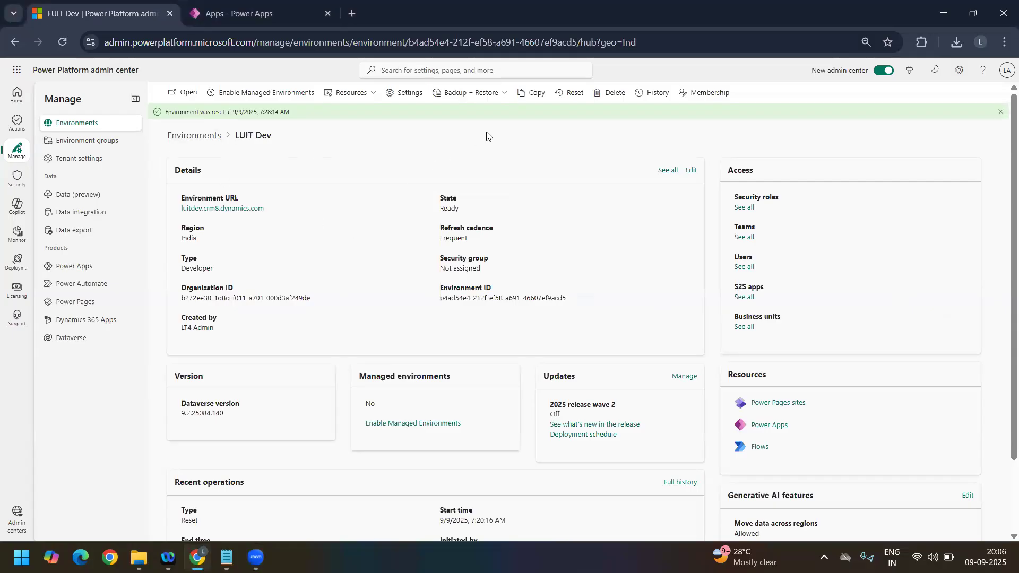
Step: Review the Reset environment settings for LUIT Dev without resetting it, and highlight the notice about the last reset
left_click(575, 94)
scroll(888, 306, "down", 4)
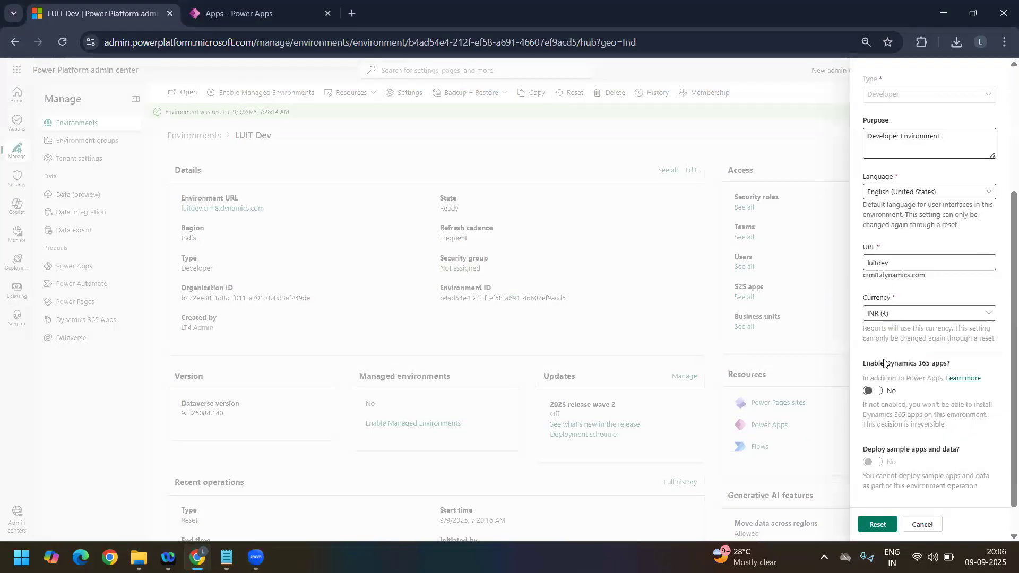
scroll(776, 385, "up", 4)
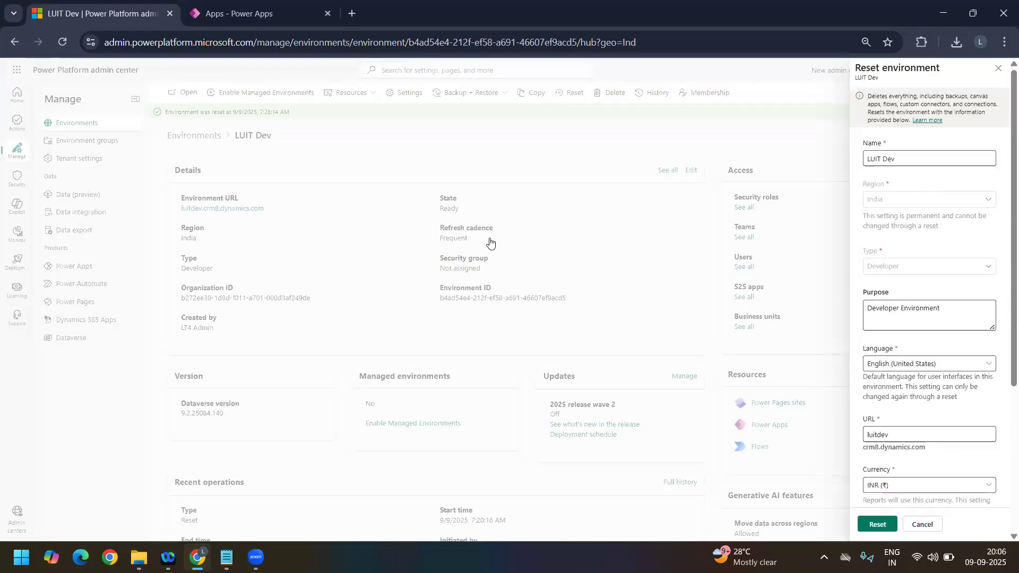
left_click(998, 69)
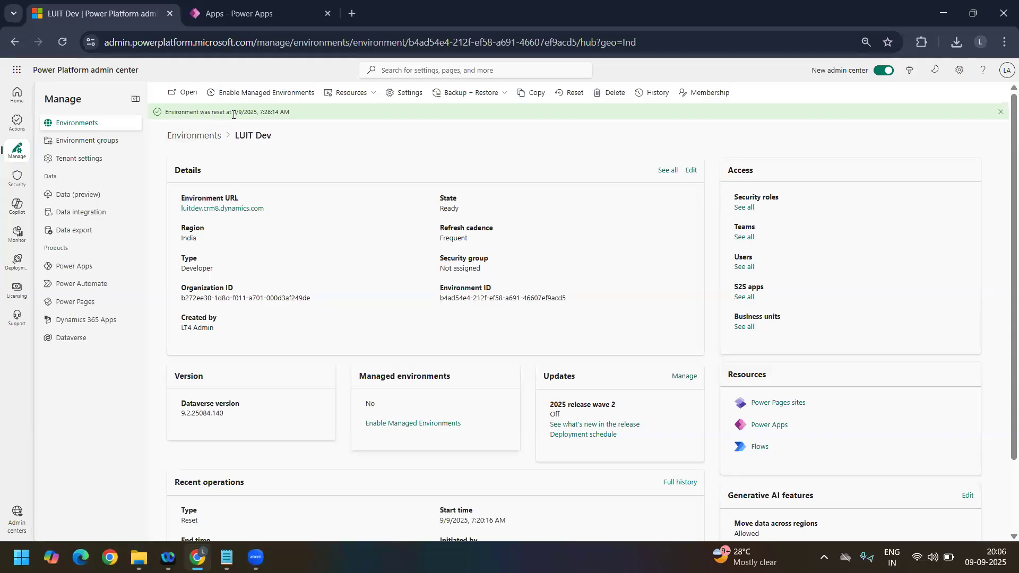
left_click_drag(234, 114, 186, 113)
left_click(297, 118)
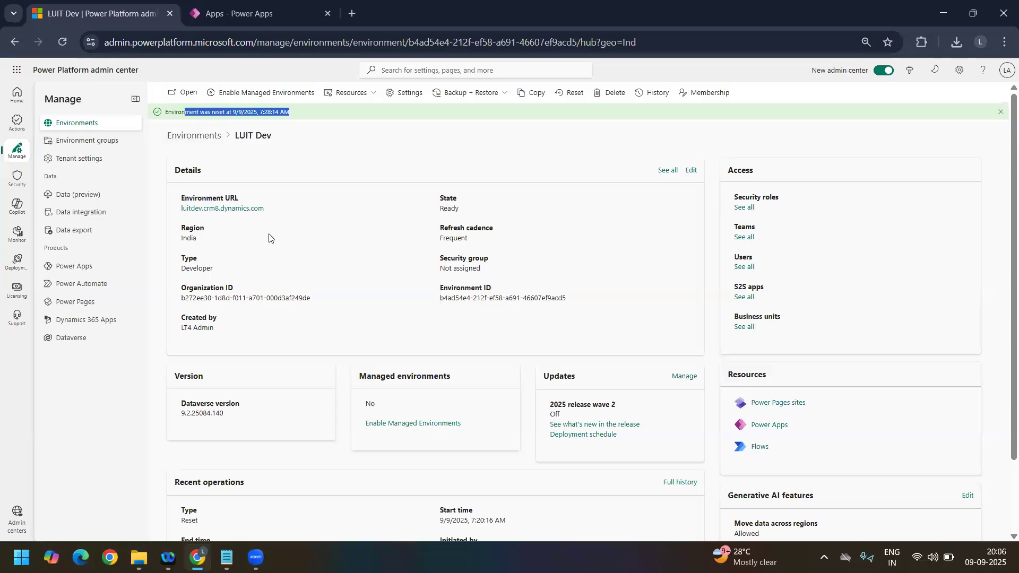
Step: Open the LUIT Dev environment's URL and view the list of its published apps
left_click(220, 208)
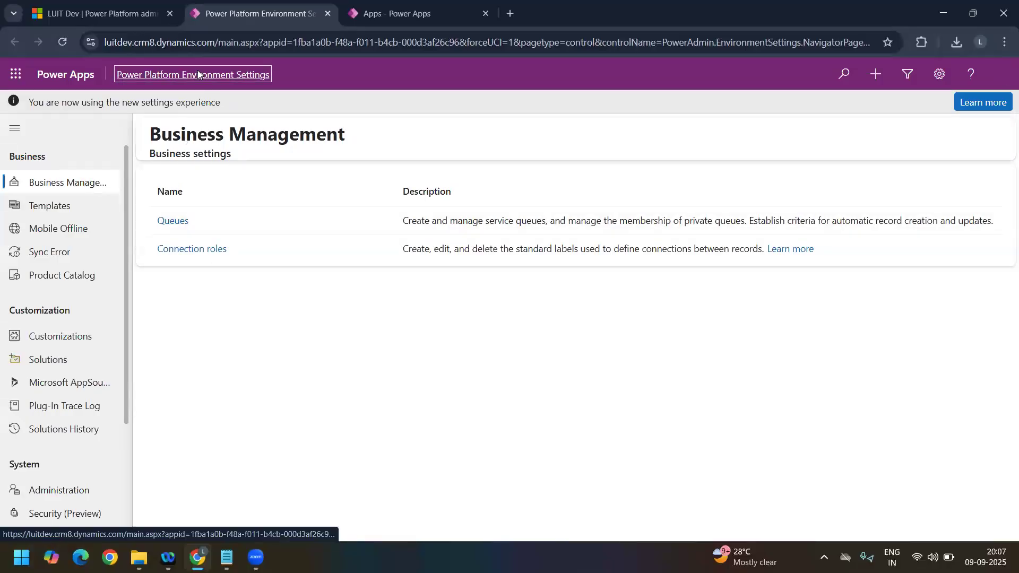
left_click(198, 74)
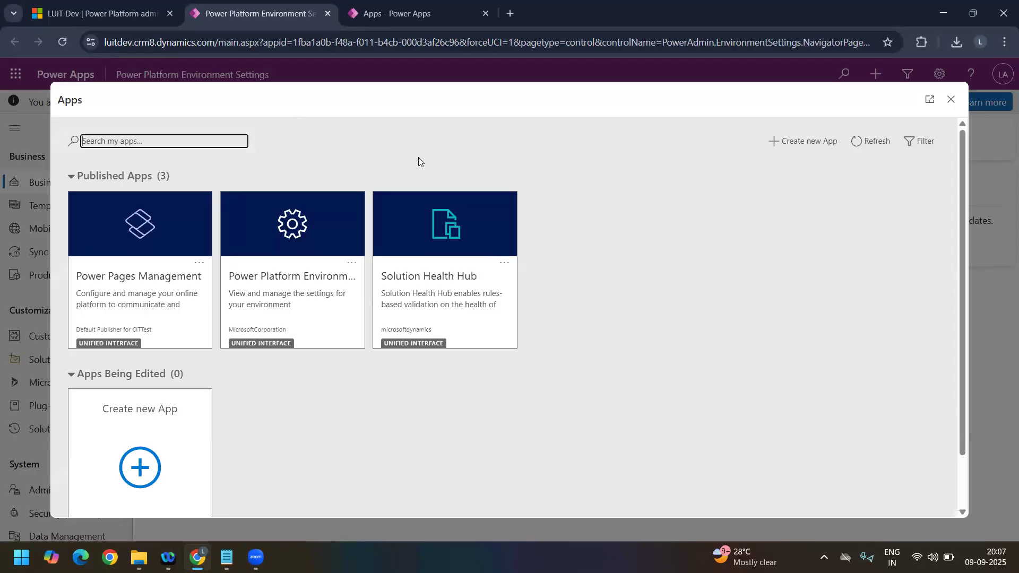
left_click(951, 100)
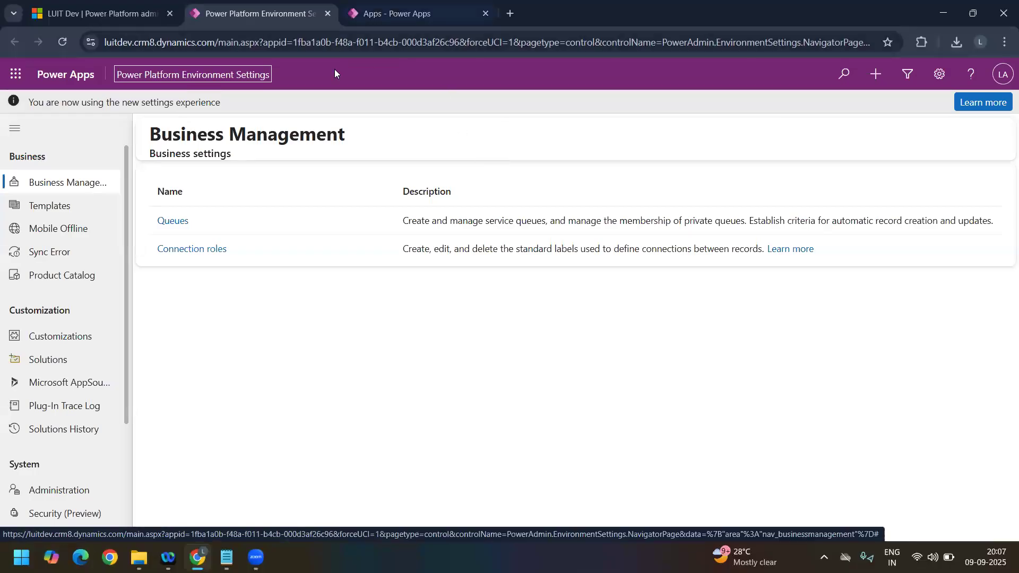
Step: Open Power Platform Environment Settings from the Apps page and open My Basic Solution from its solutions list
left_click(402, 20)
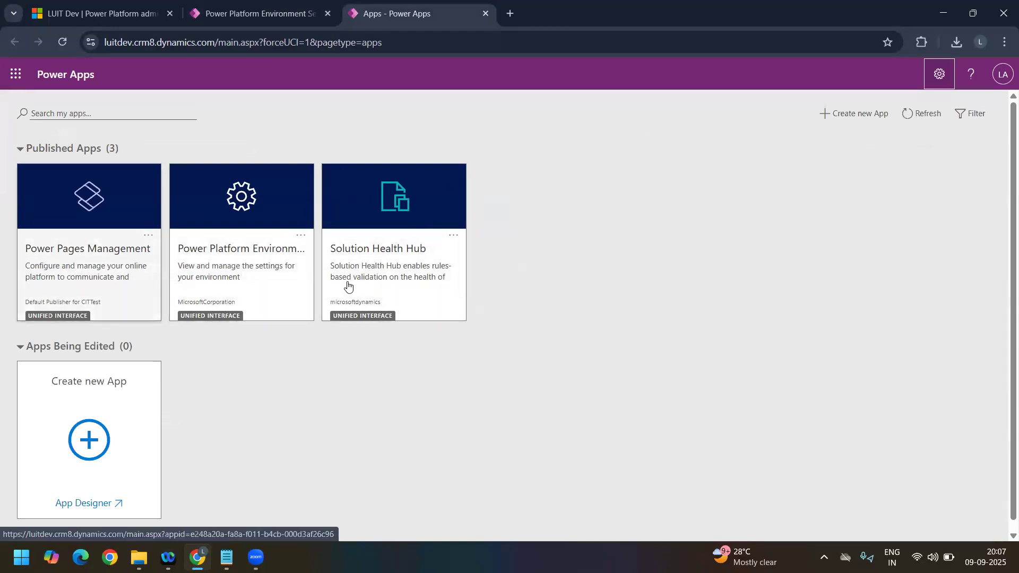
left_click(227, 267)
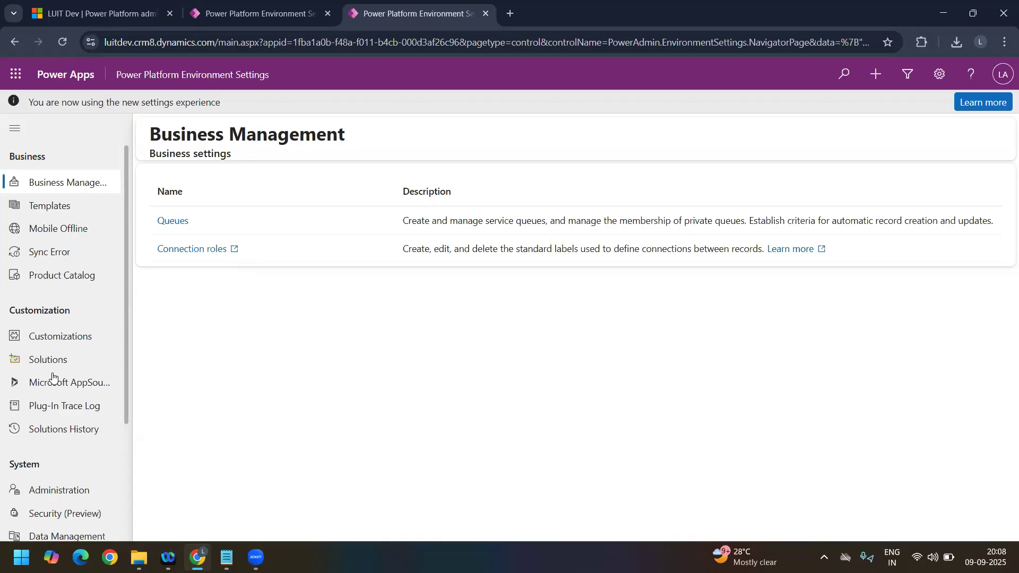
left_click(43, 360)
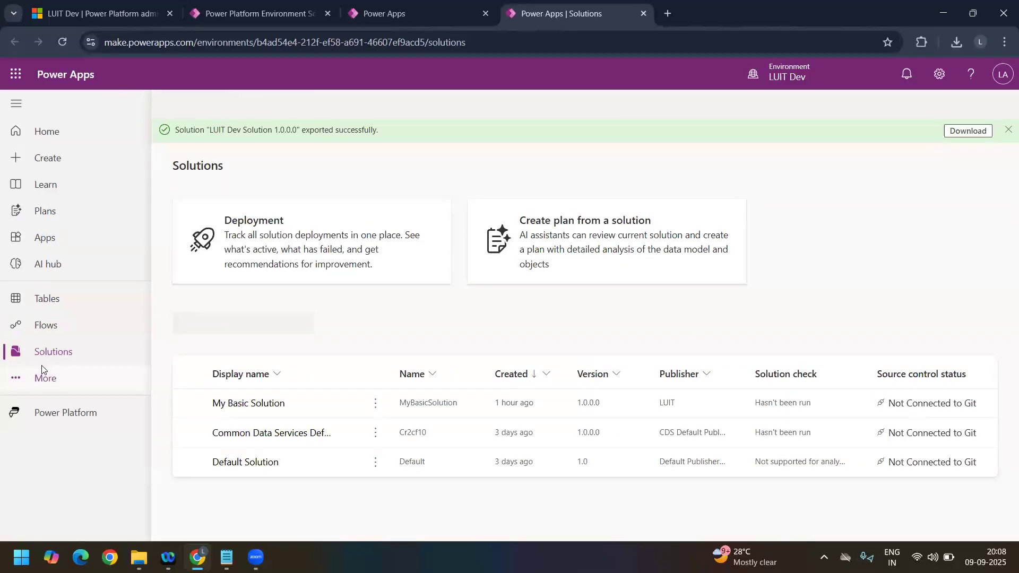
left_click(259, 403)
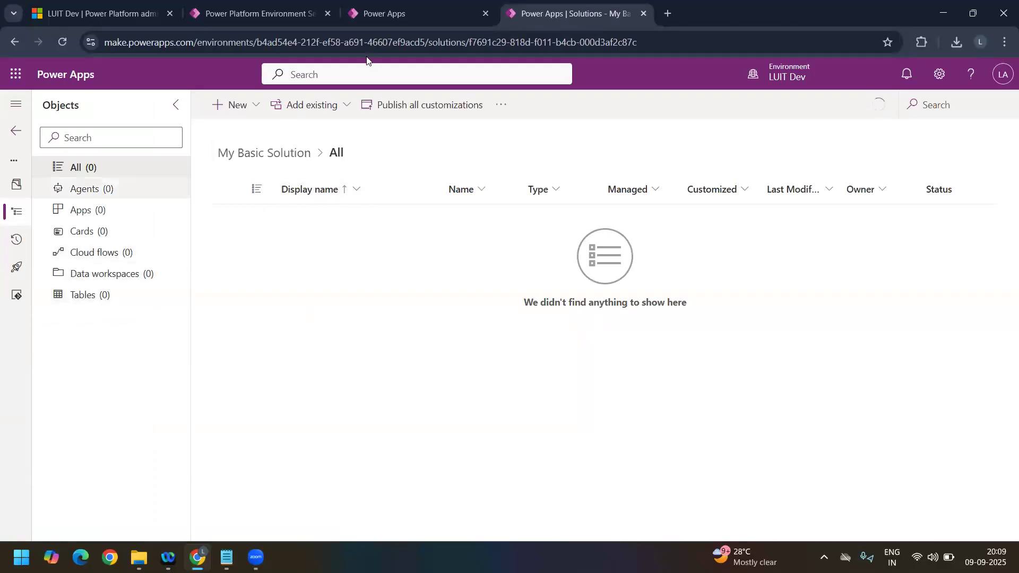
Step: Create a table with advanced properties in My Basic Solution, with the display name Container and the default advanced options
left_click(260, 110)
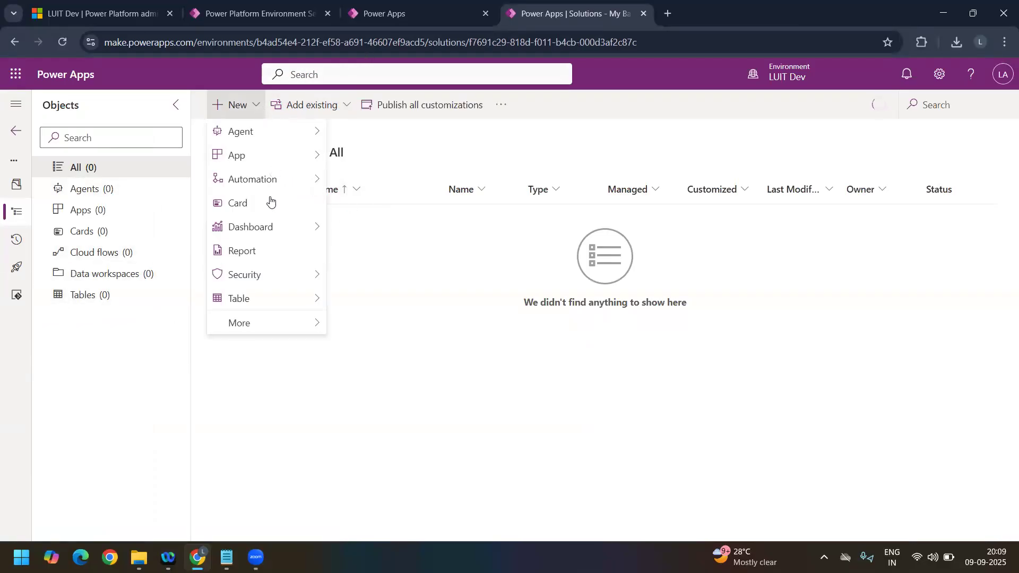
mouse_move(276, 298)
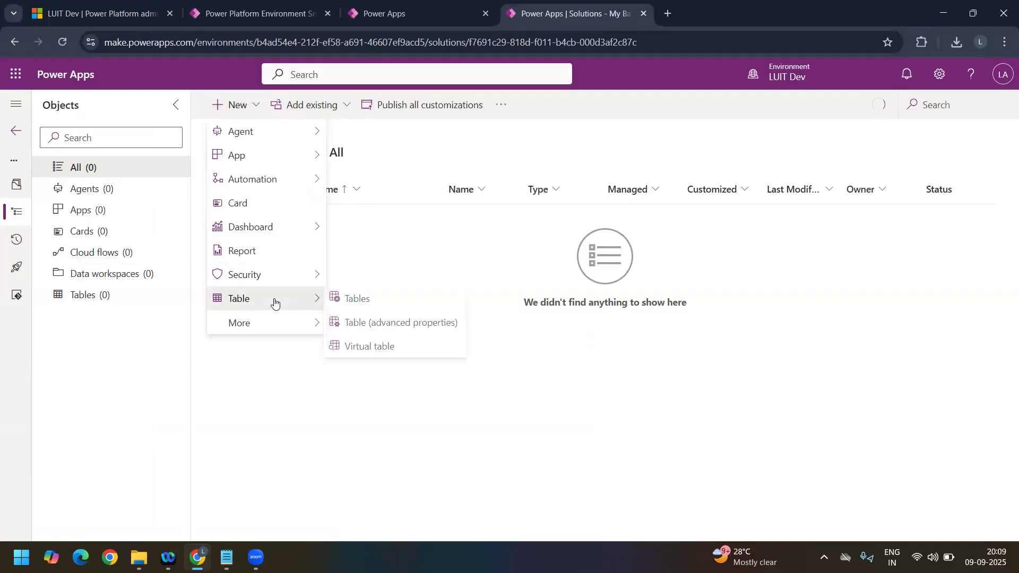
left_click(382, 323)
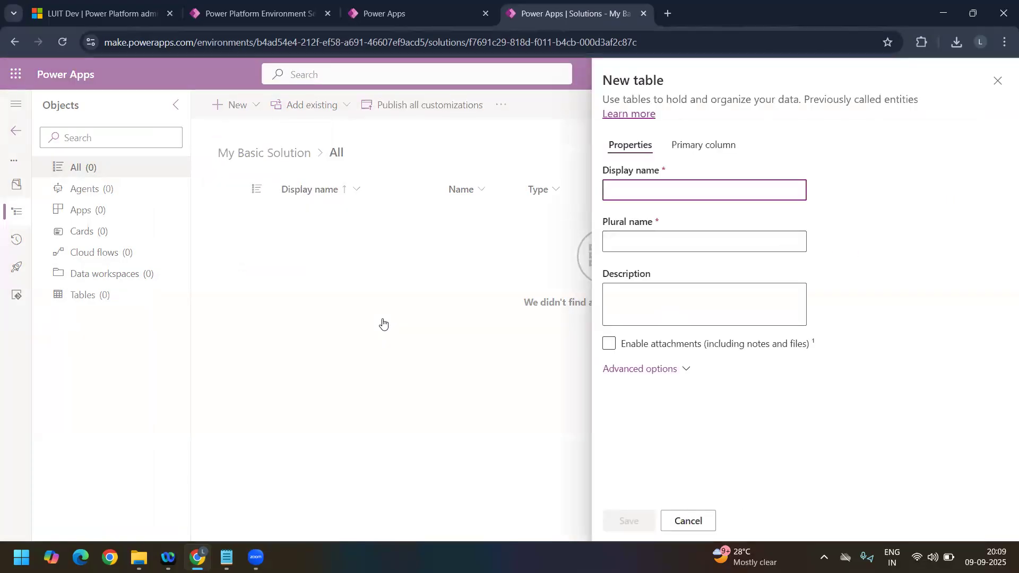
left_click(642, 197)
type("Container")
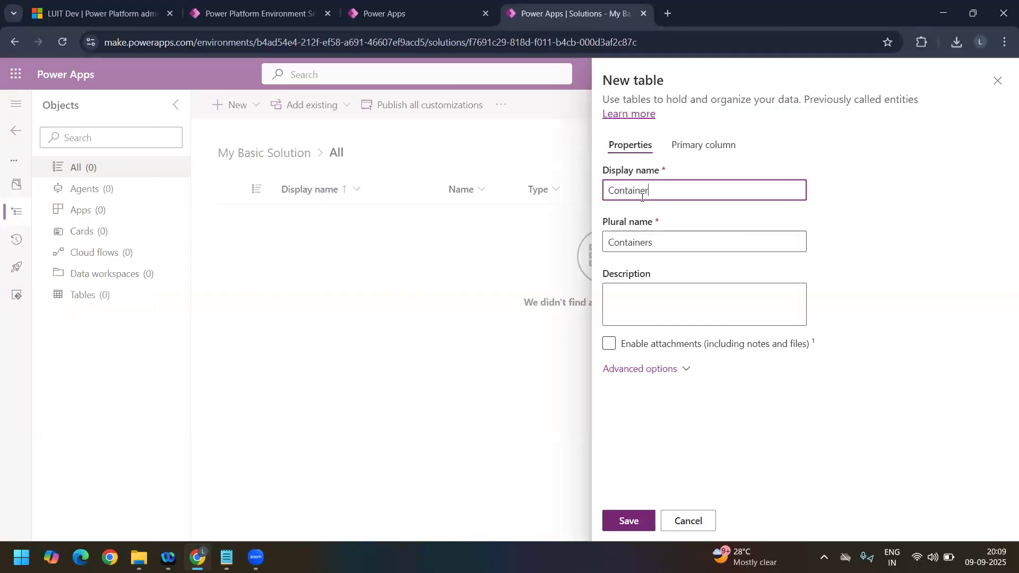
left_click(675, 369)
scroll(673, 393, "down", 10)
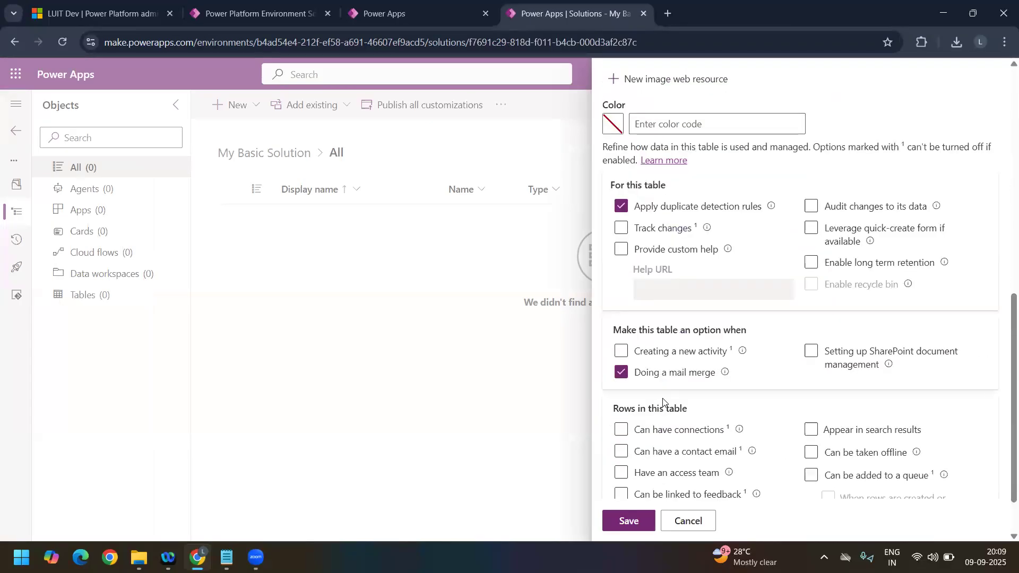
scroll(622, 502, "down", 2)
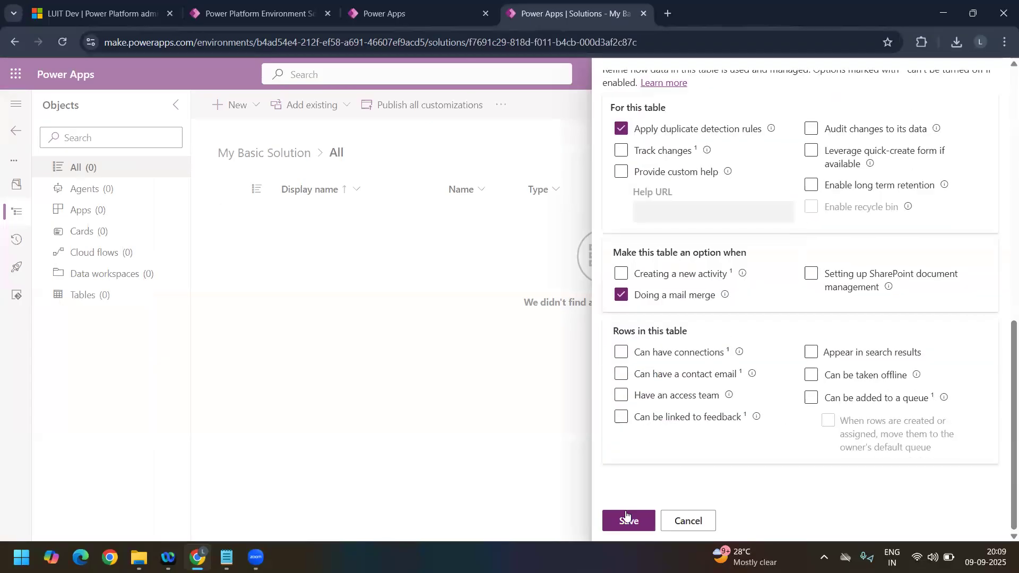
left_click(627, 516)
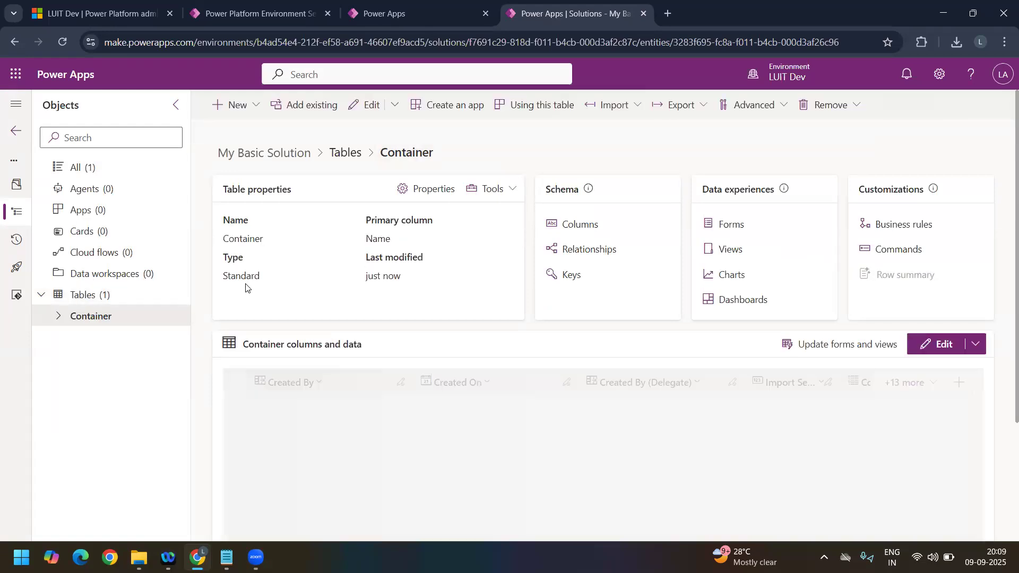
Step: Duplicate the Container table's page in a second browser tab, and expand the Container table's components on the original page
left_click(796, 80)
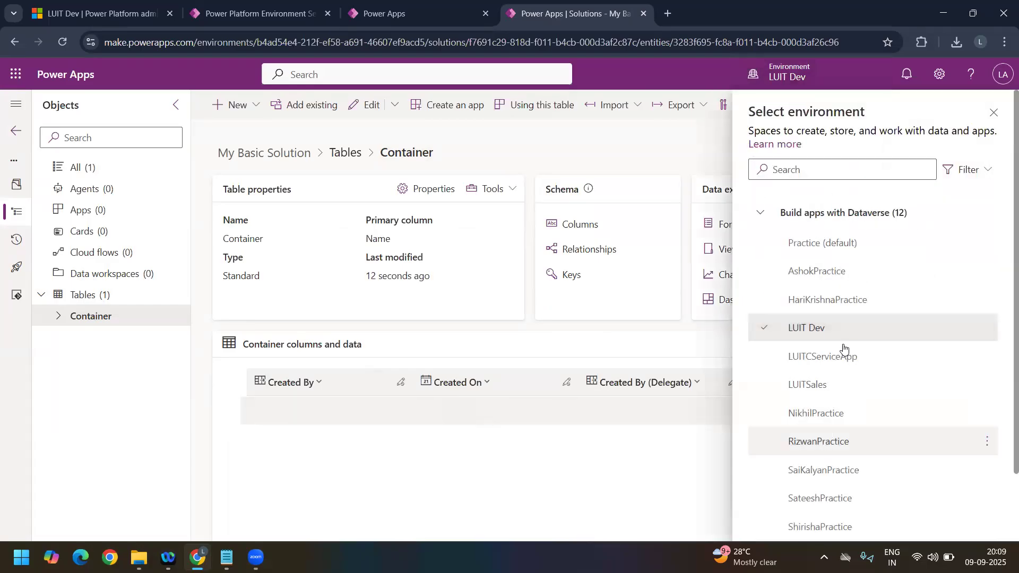
right_click(584, 17)
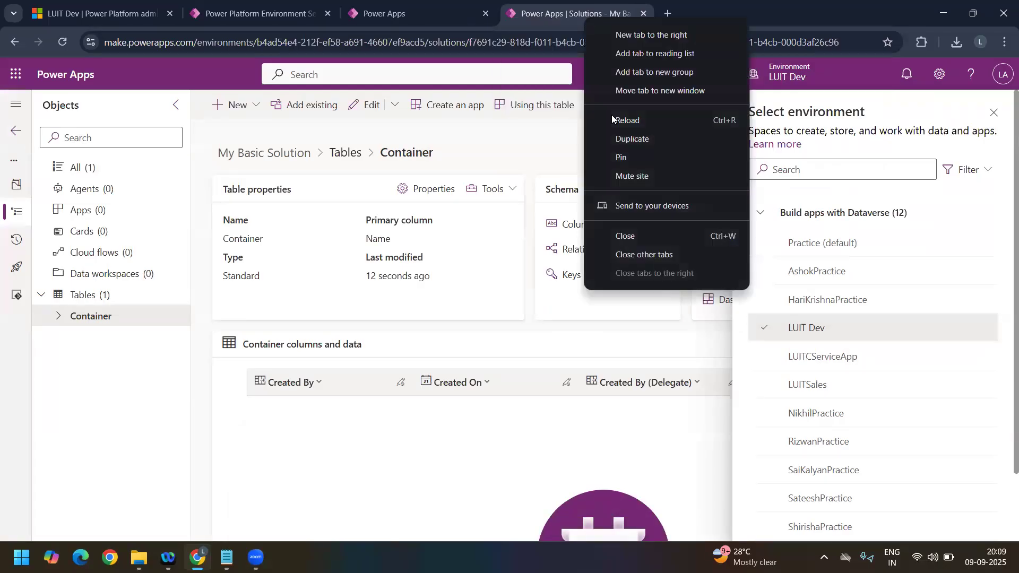
left_click(651, 142)
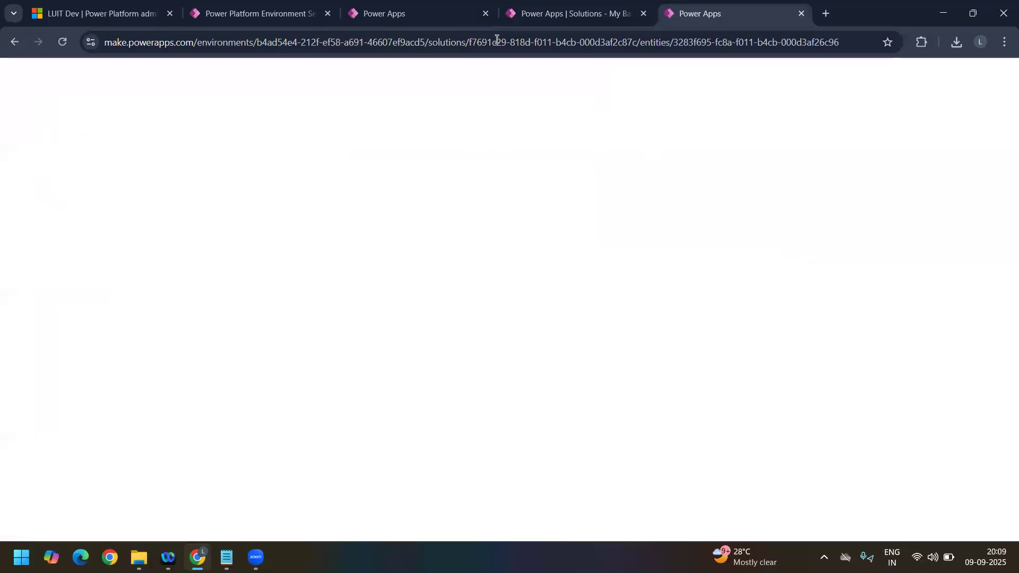
left_click(522, 18)
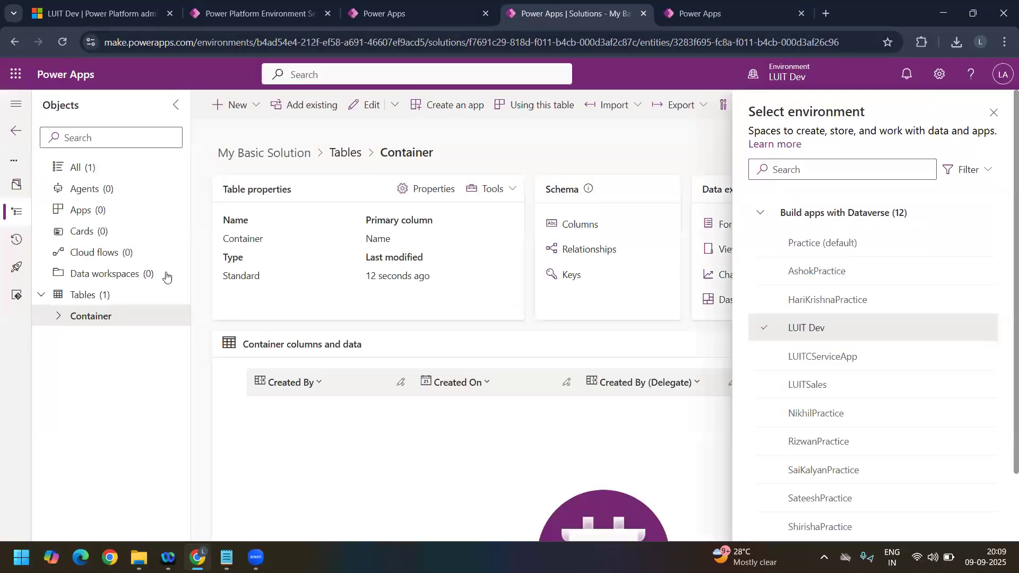
left_click(56, 318)
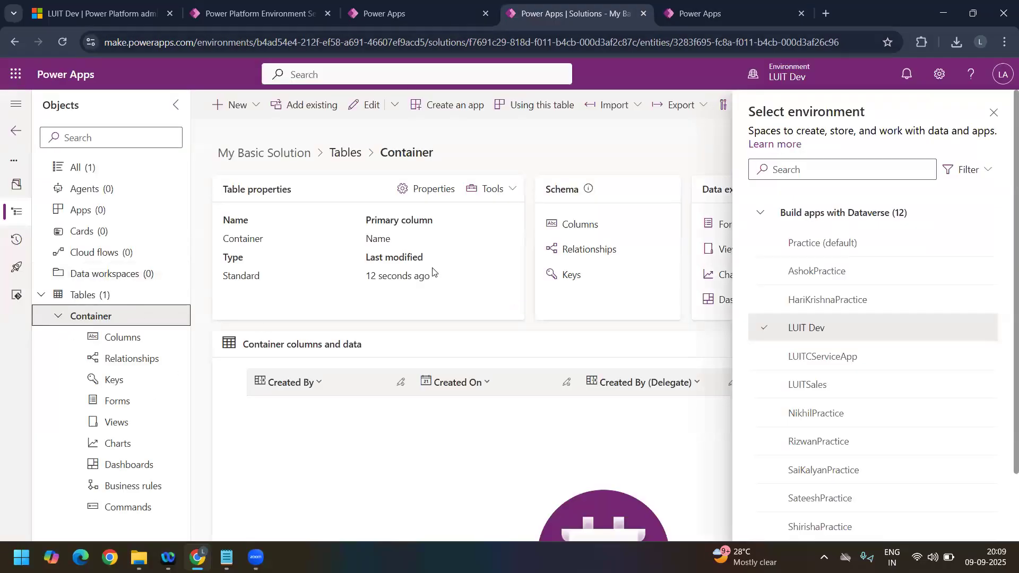
left_click(994, 113)
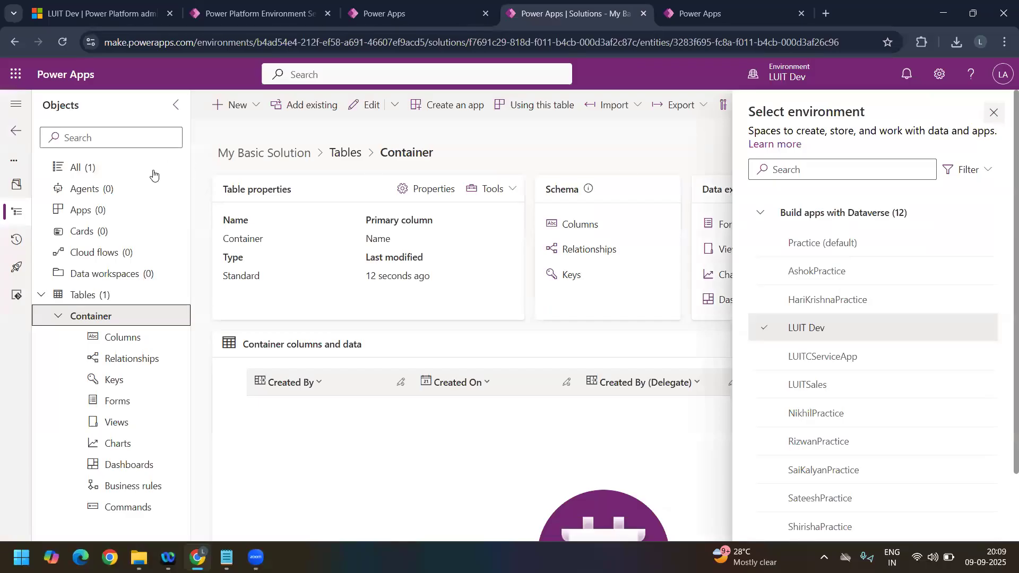
Step: Return to the solutions list and start exporting My Basic Solution, proceeding to the export settings without publishing
left_click(16, 132)
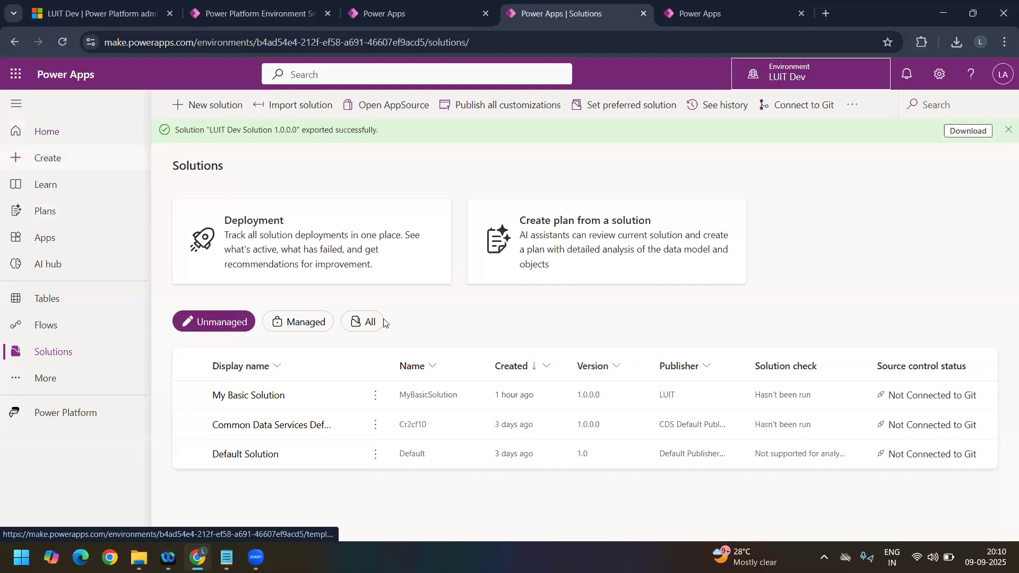
left_click(1007, 130)
left_click(189, 372)
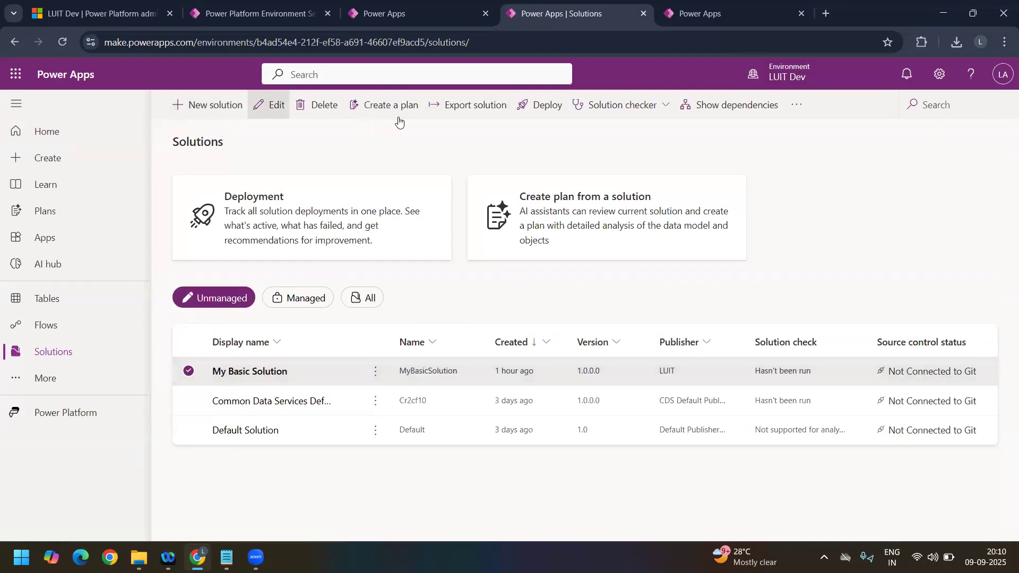
left_click(466, 116)
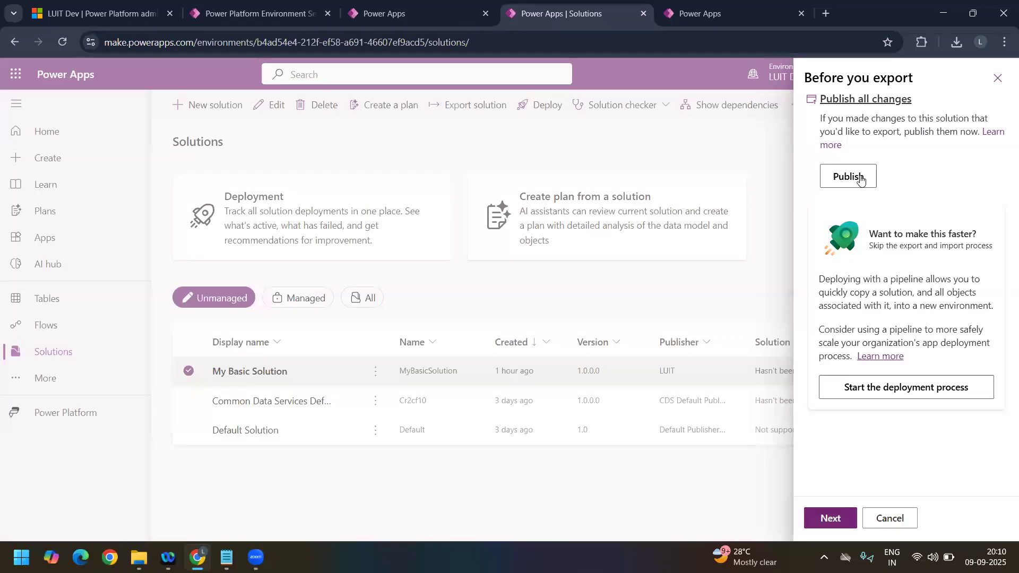
left_click(848, 519)
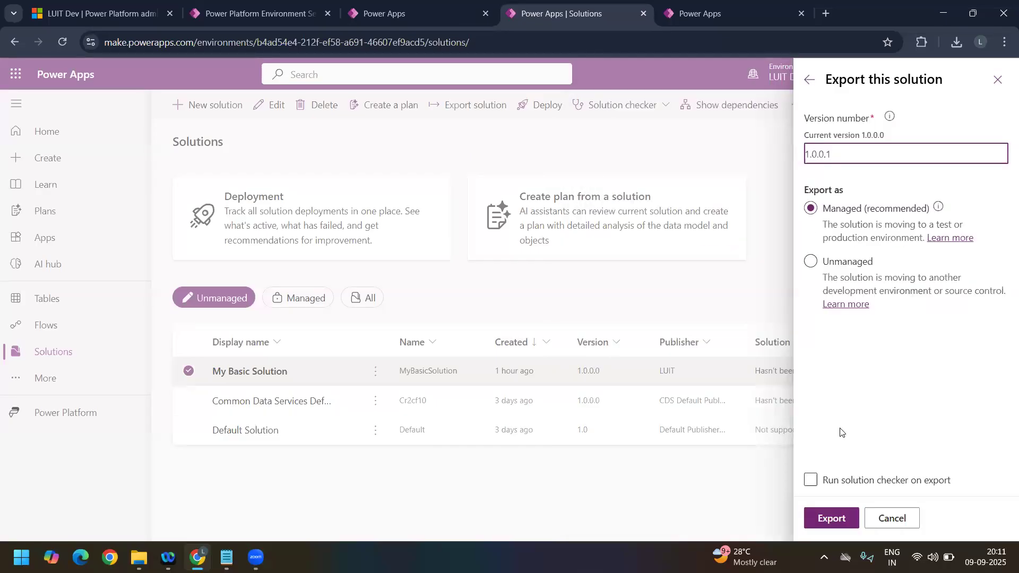
Step: Examine the current version, the proposed version number and the version number's information tip in the export settings
double_click(855, 157)
left_click(879, 137)
left_click_drag(880, 136, 805, 136)
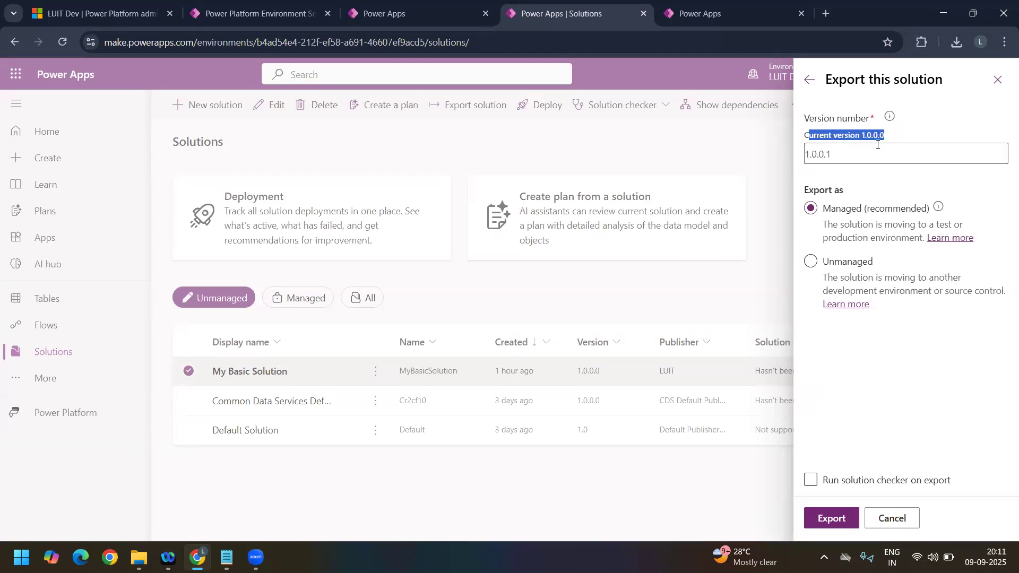
double_click(867, 154)
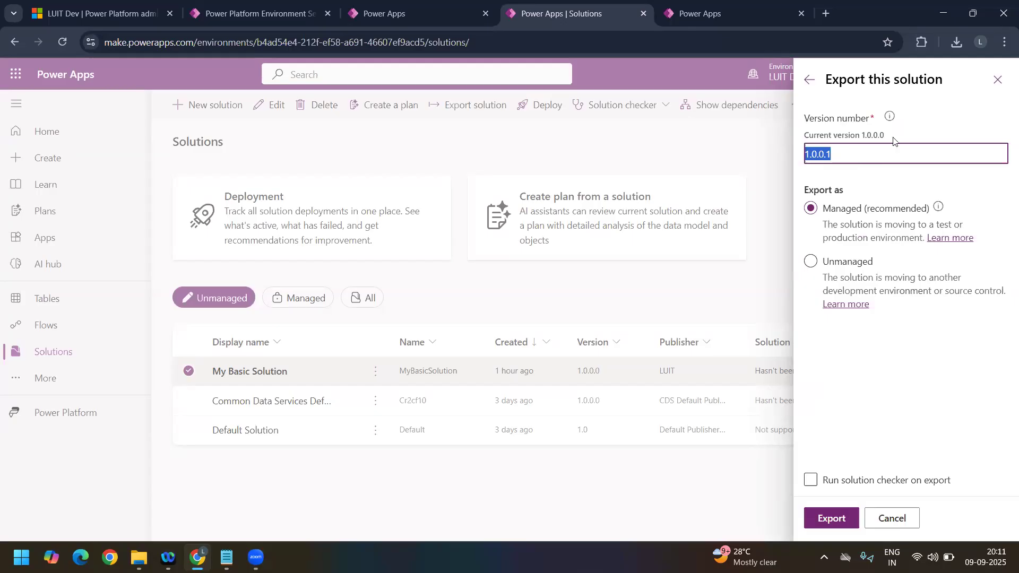
left_click(890, 117)
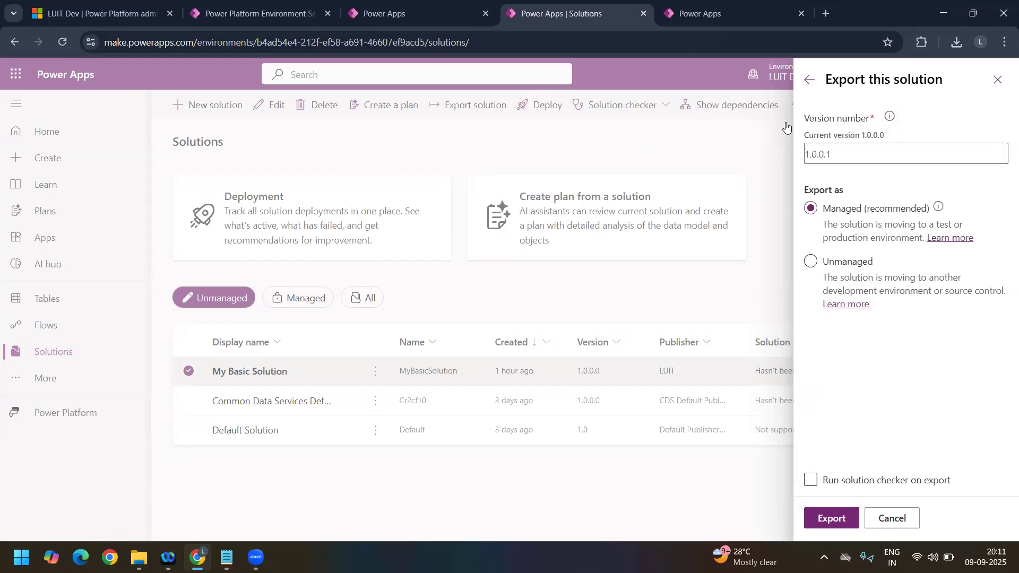
mouse_move(891, 126)
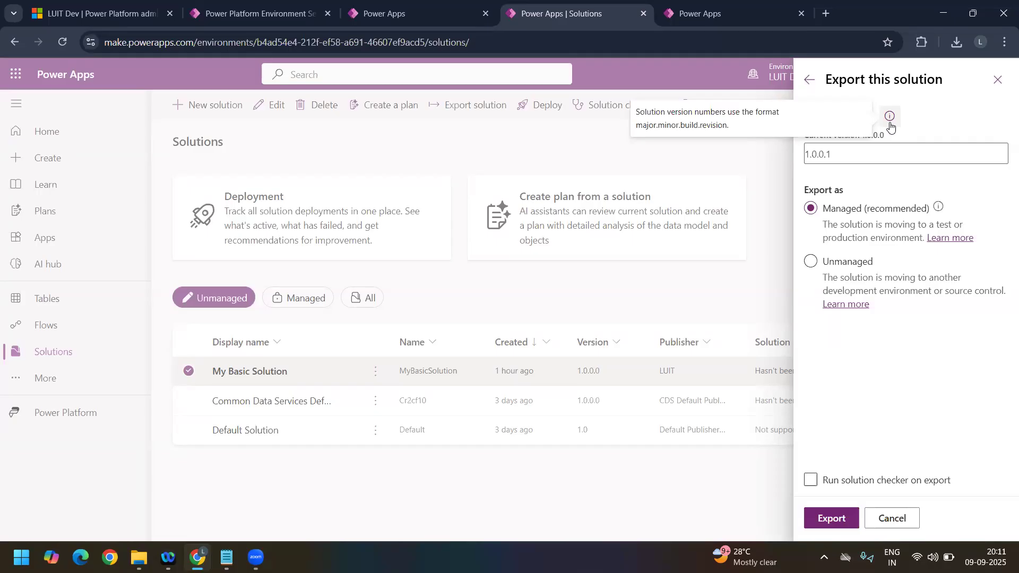
Step: Set the export version number to 1.0.0.0 and export My Basic Solution as an unmanaged solution
left_click(835, 155)
key("BackSpace")
type("0")
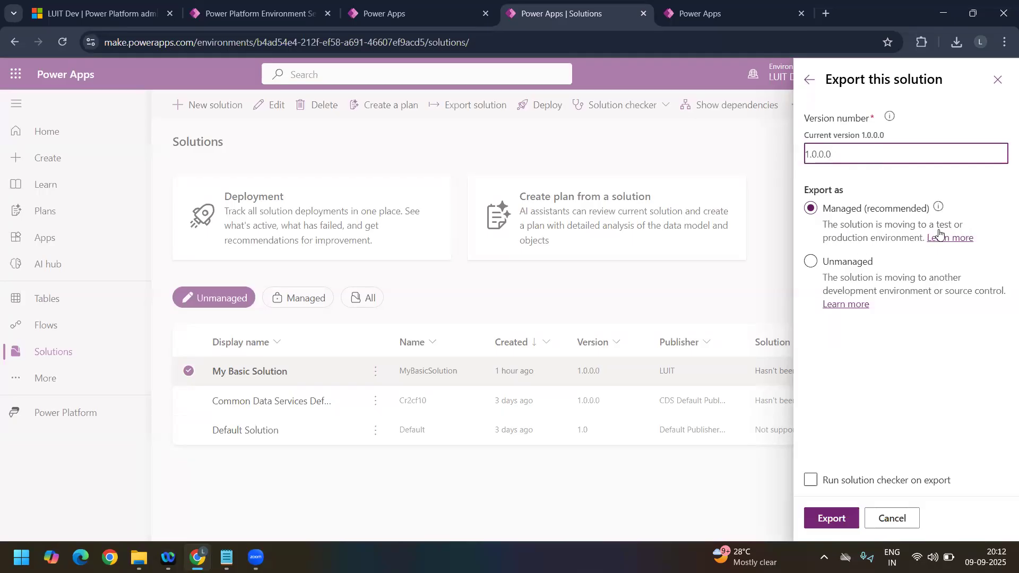
left_click(848, 293)
left_click(882, 268)
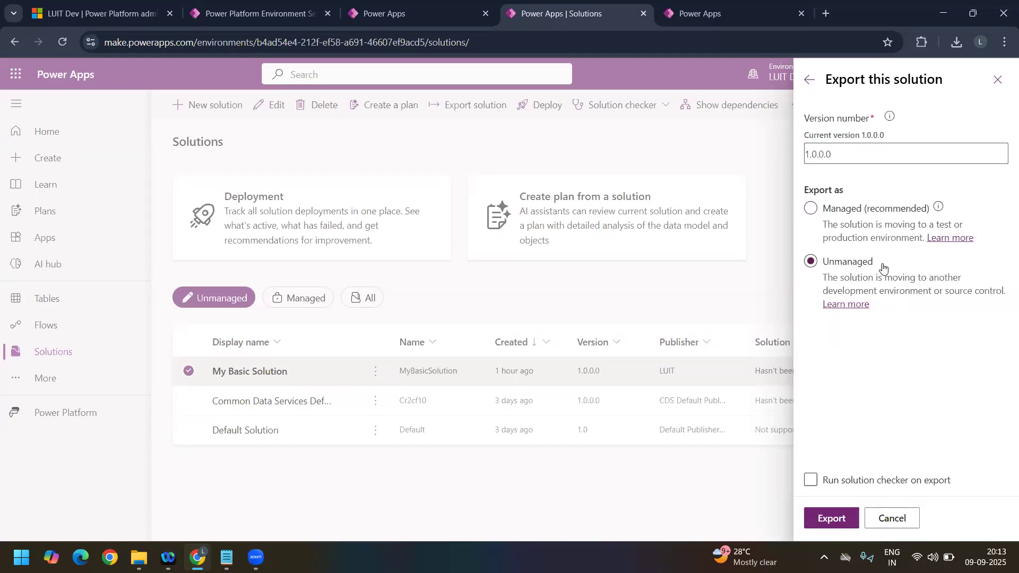
left_click(819, 524)
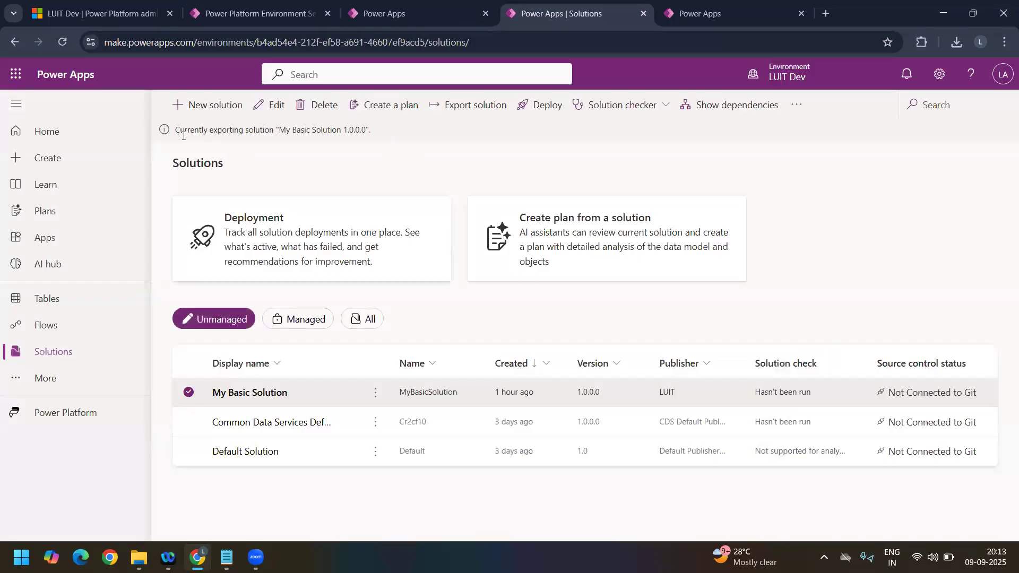
left_click_drag(189, 127, 342, 132)
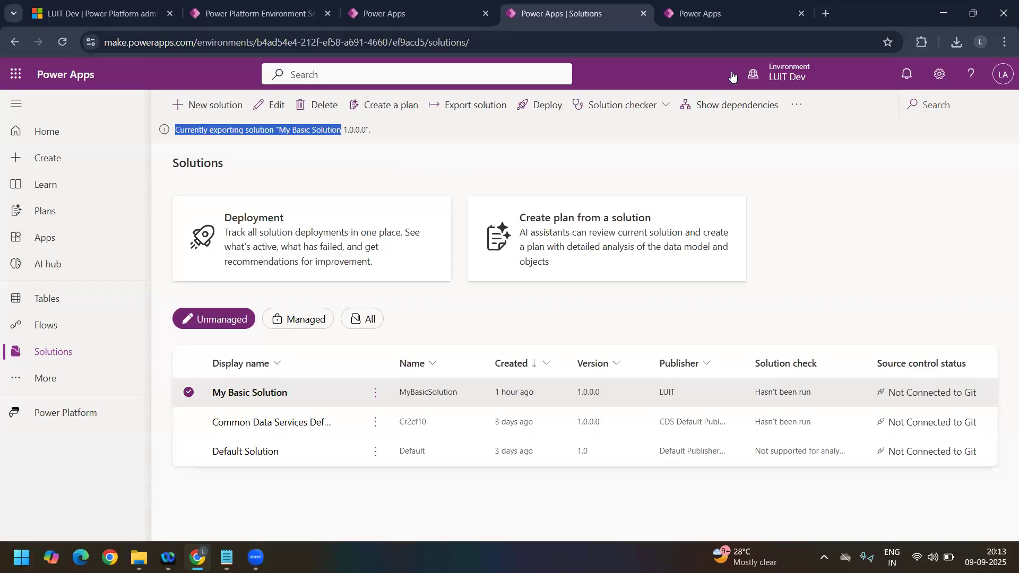
Step: Switch the duplicated Container table's browser tab to the LUITCServiceApp environment and open its solutions list, dismissing the old notifications
left_click(717, 22)
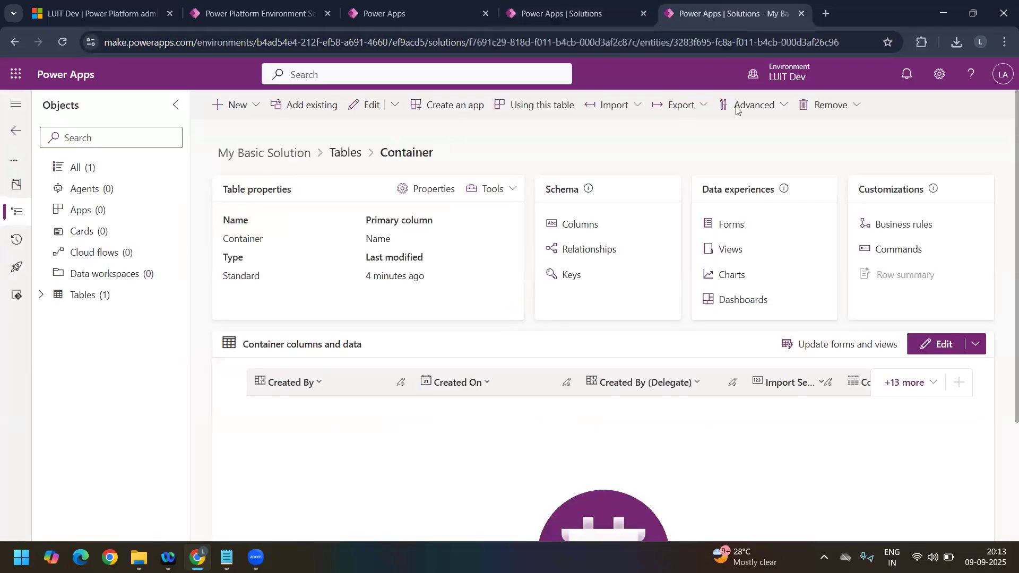
left_click(811, 76)
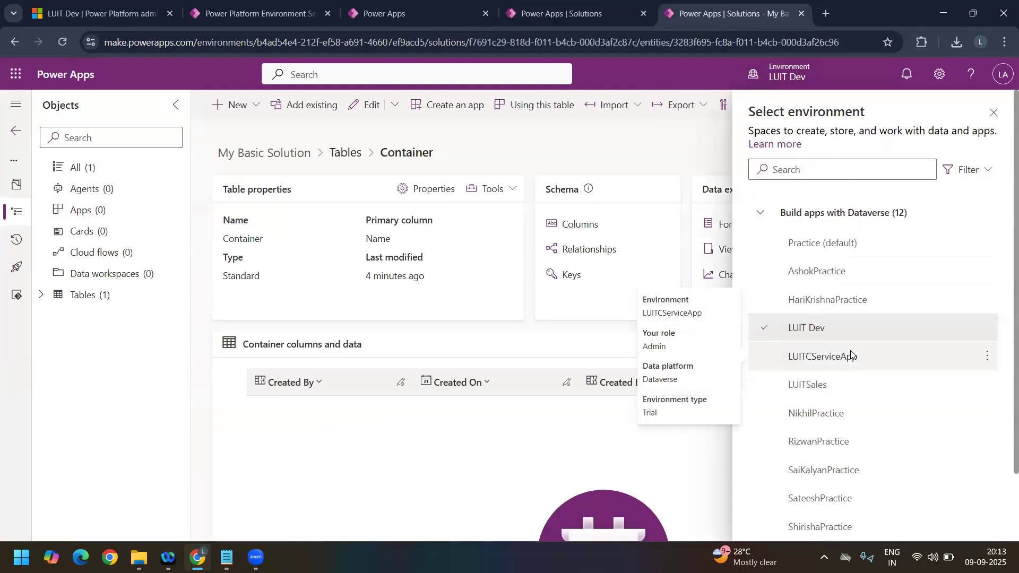
left_click(851, 355)
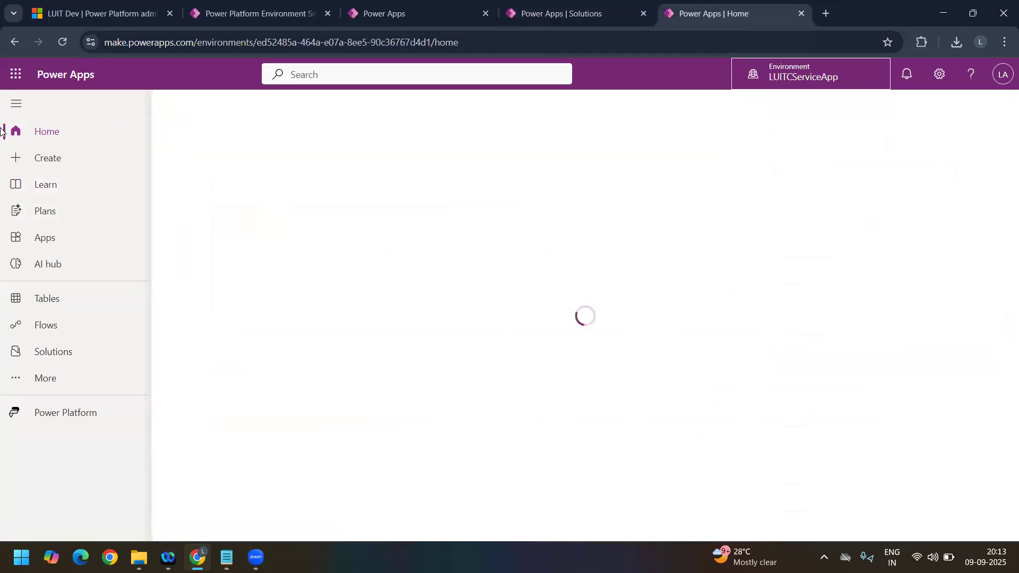
left_click(75, 354)
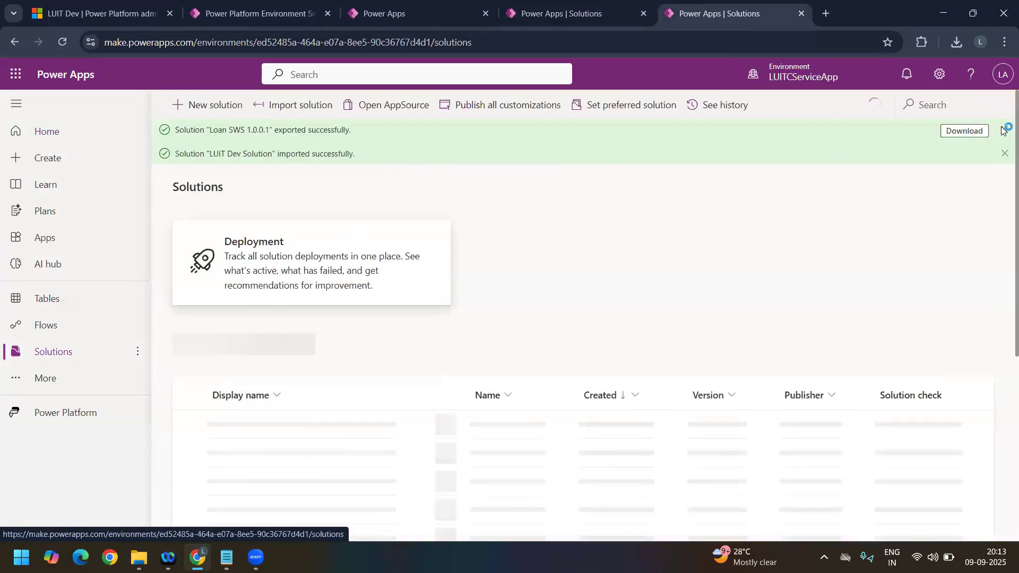
left_click(1003, 131)
left_click(1004, 130)
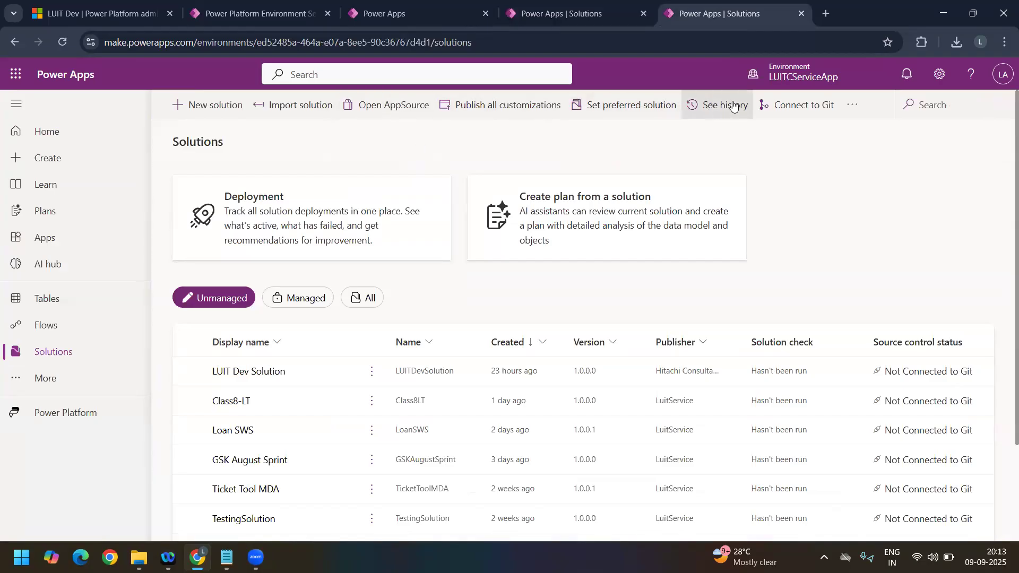
Step: Check the export progress in LUIT Dev, and view the AppSource marketplace from the LUITCServiceApp solutions page
left_click(573, 20)
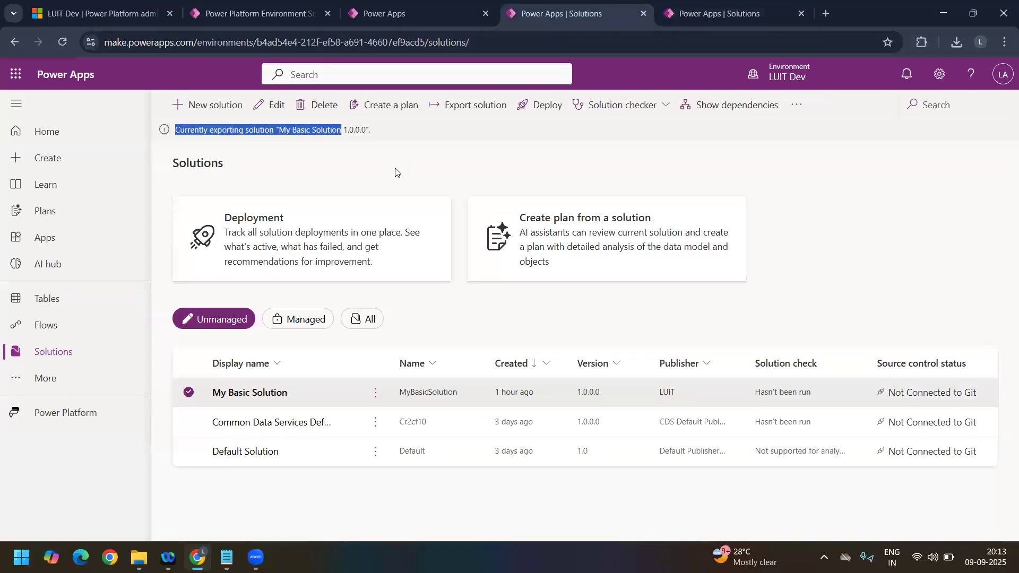
left_click(723, 19)
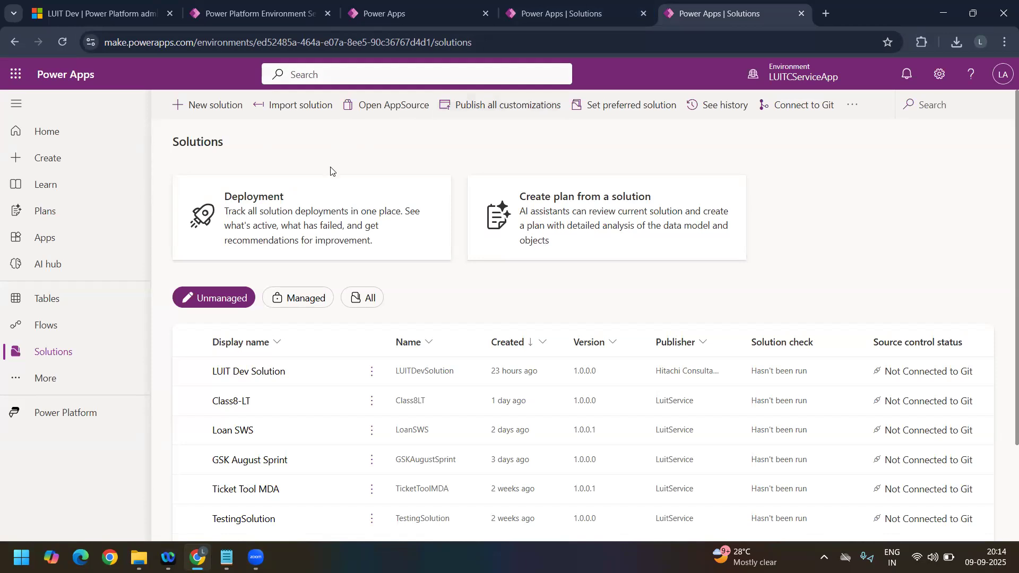
left_click(402, 105)
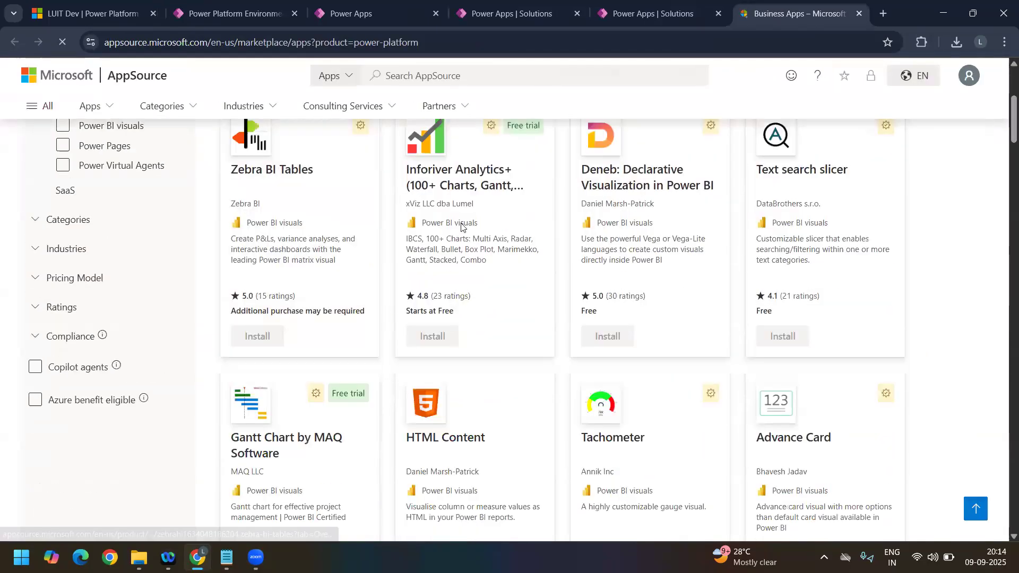
left_click(661, 13)
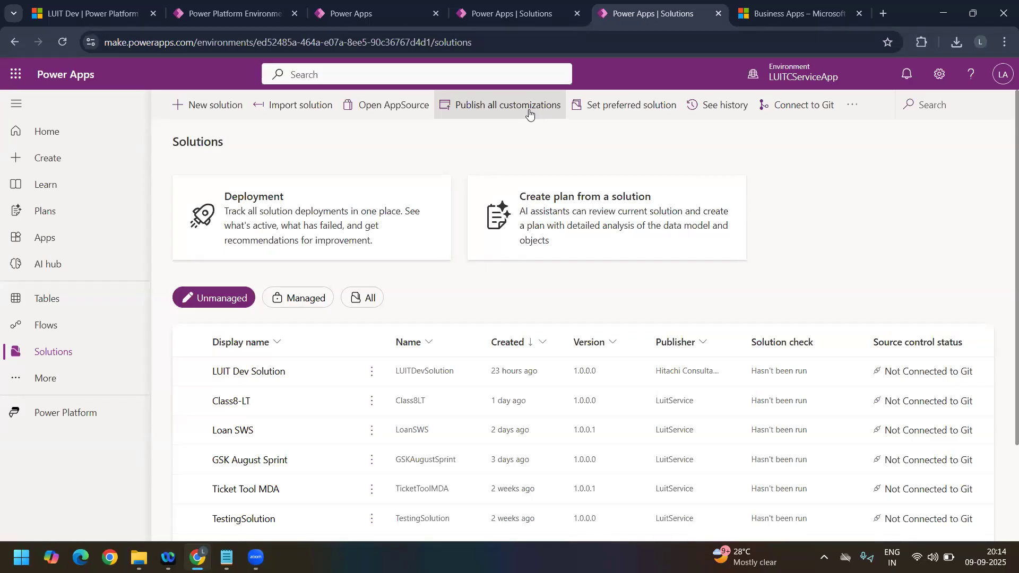
Step: View the preferred solution setting without changing it, and open the LUITCServiceApp solution history with a wider Name column
left_click(614, 112)
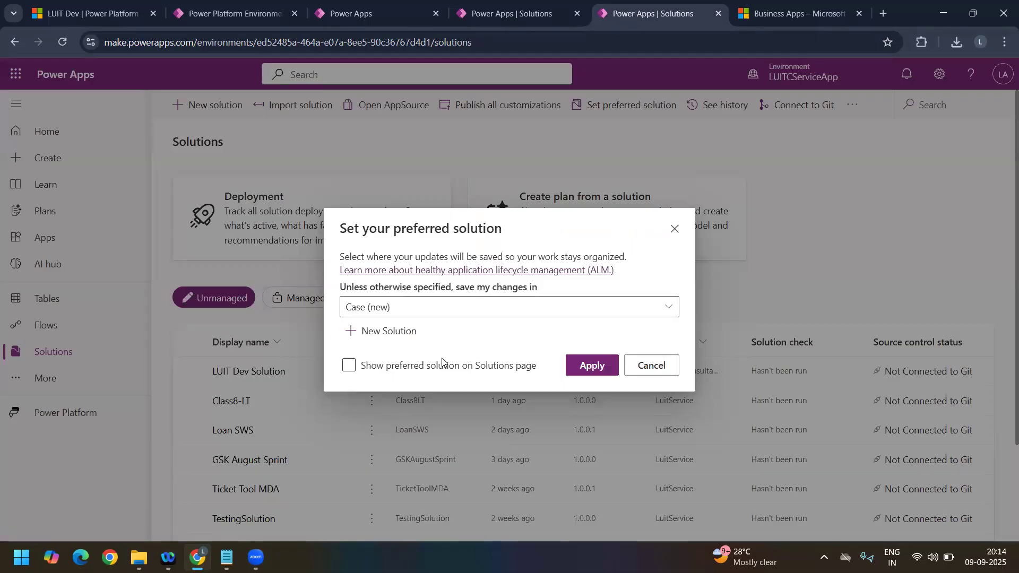
left_click(674, 226)
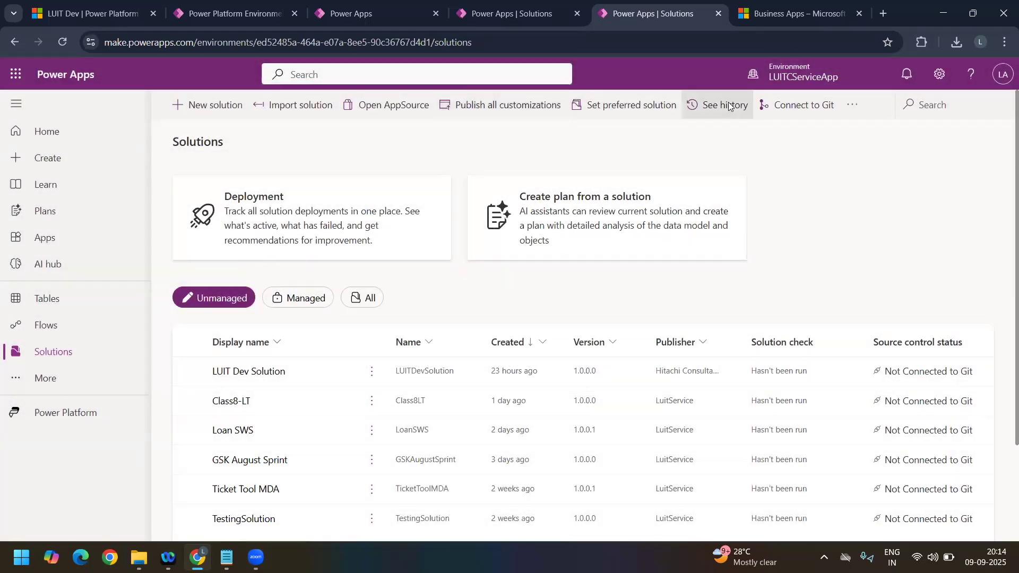
left_click(726, 104)
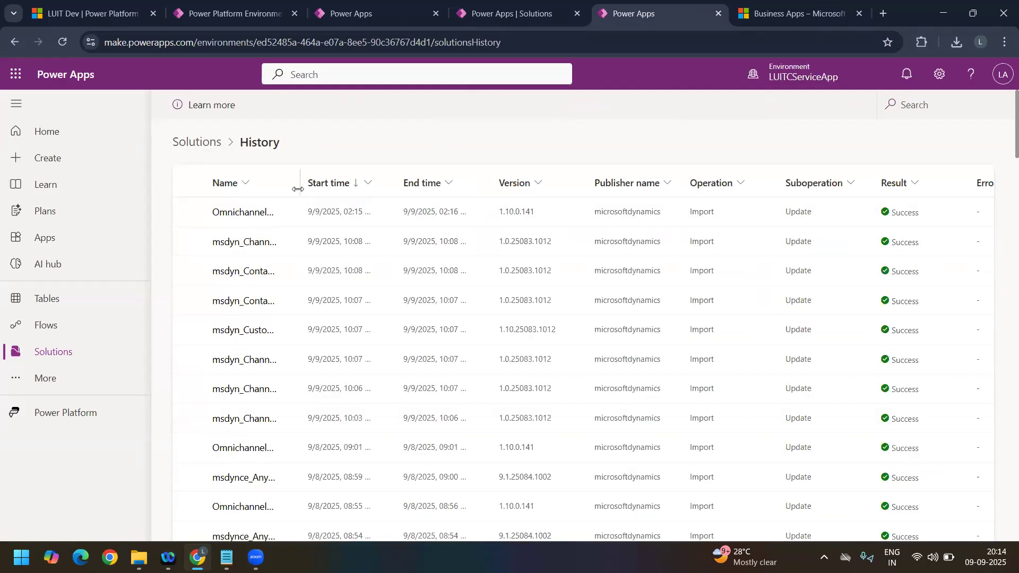
left_click_drag(368, 191, 375, 190)
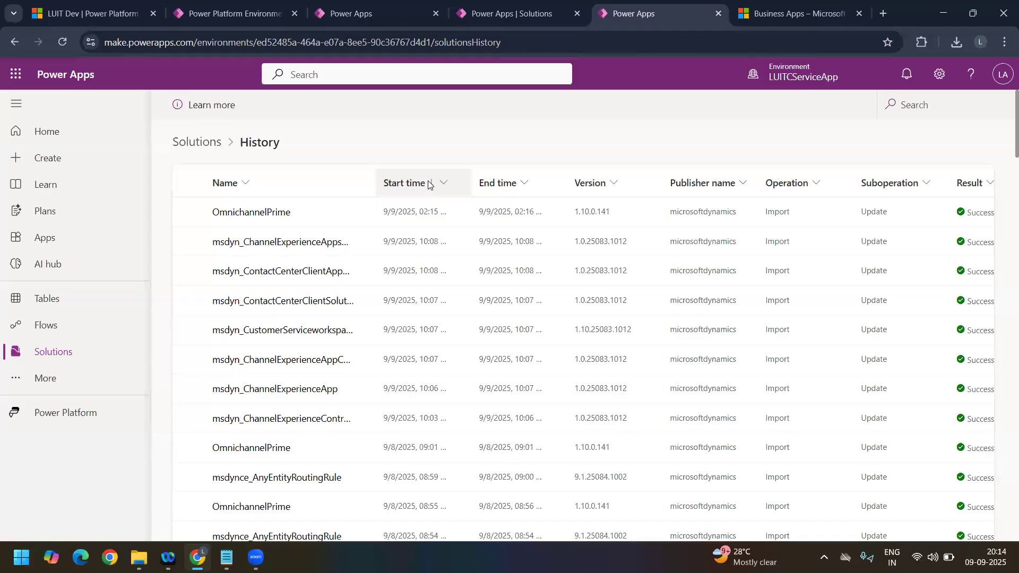
Step: Return to the LUIT Dev solutions page, download the exported My Basic Solution package, and check it in the browser's downloads
left_click(361, 14)
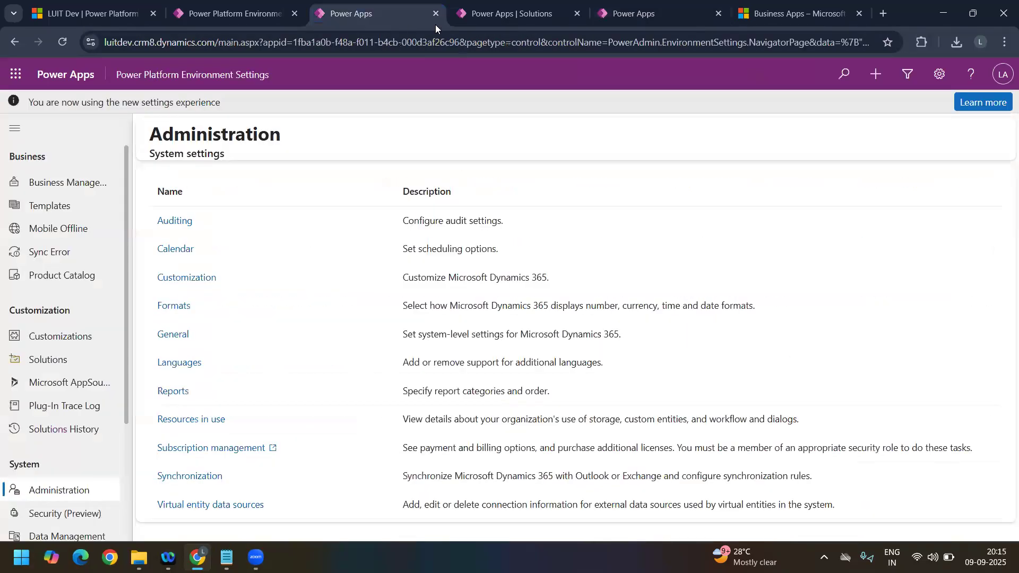
left_click(473, 14)
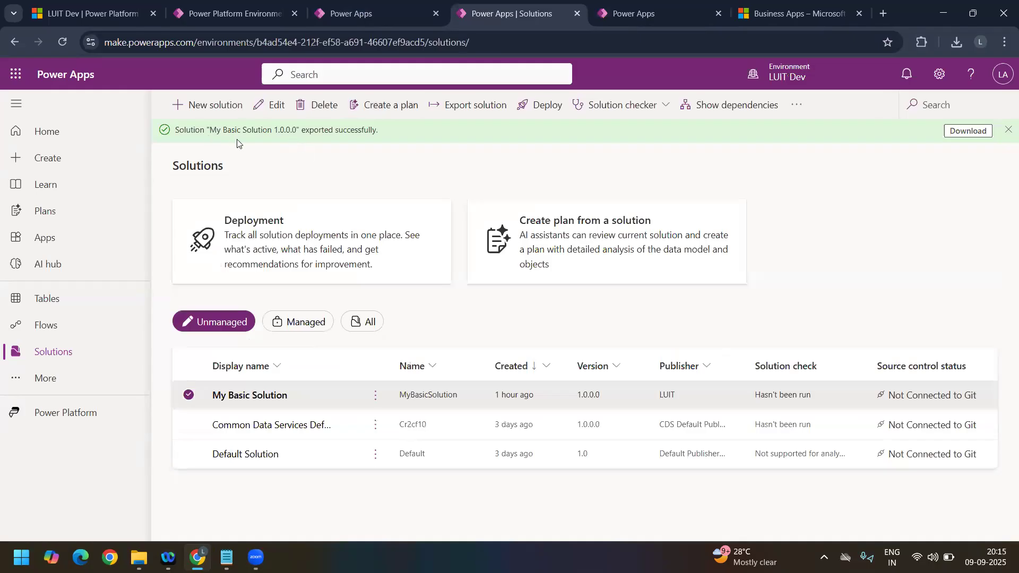
left_click_drag(177, 128, 373, 132)
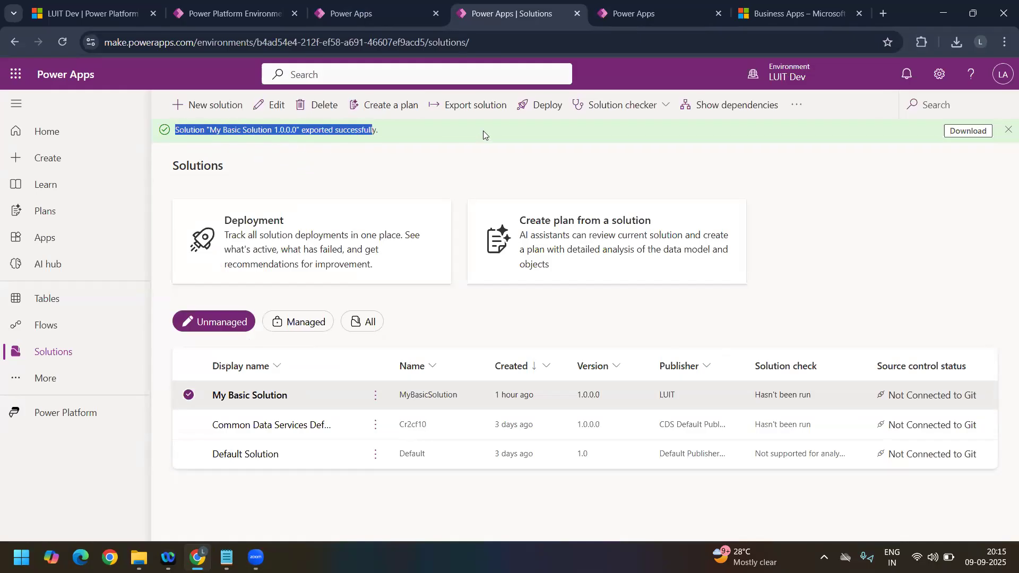
left_click(841, 156)
left_click(967, 130)
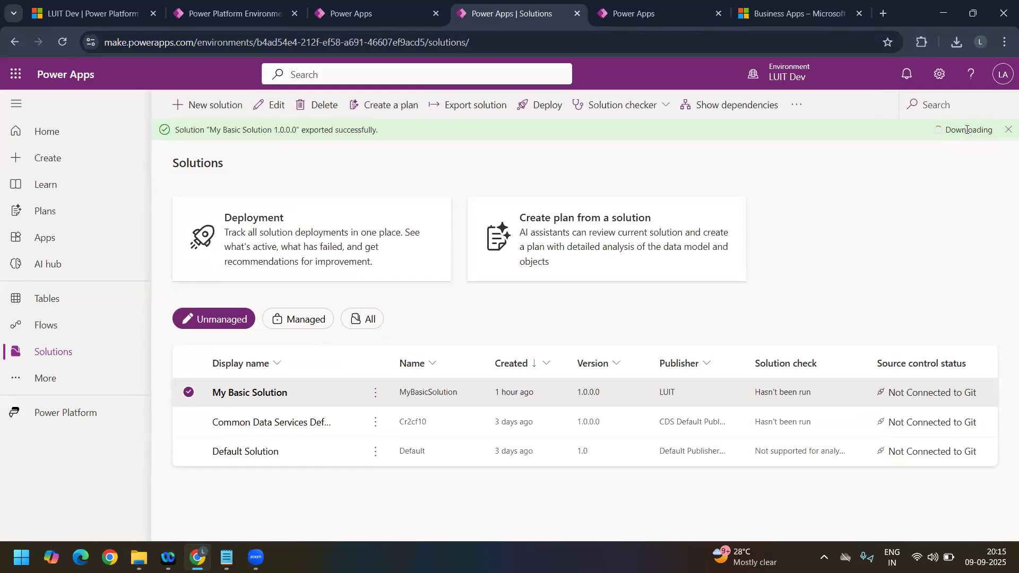
left_click(957, 42)
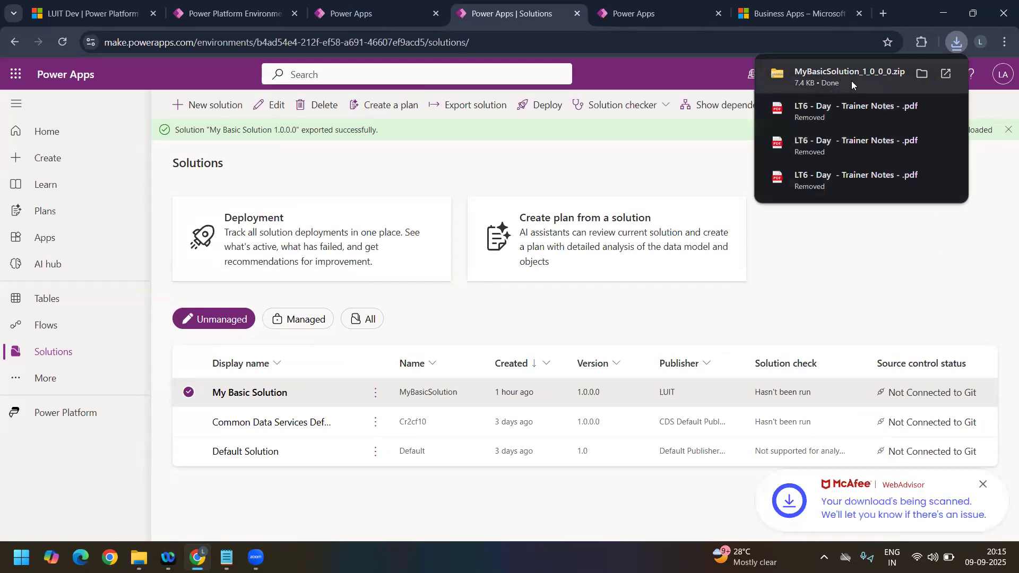
Step: Start a solution import in LUITCServiceApp with the downloaded file MyBasicSolution_1_0_0_0.zip and proceed to its details
left_click(671, 32)
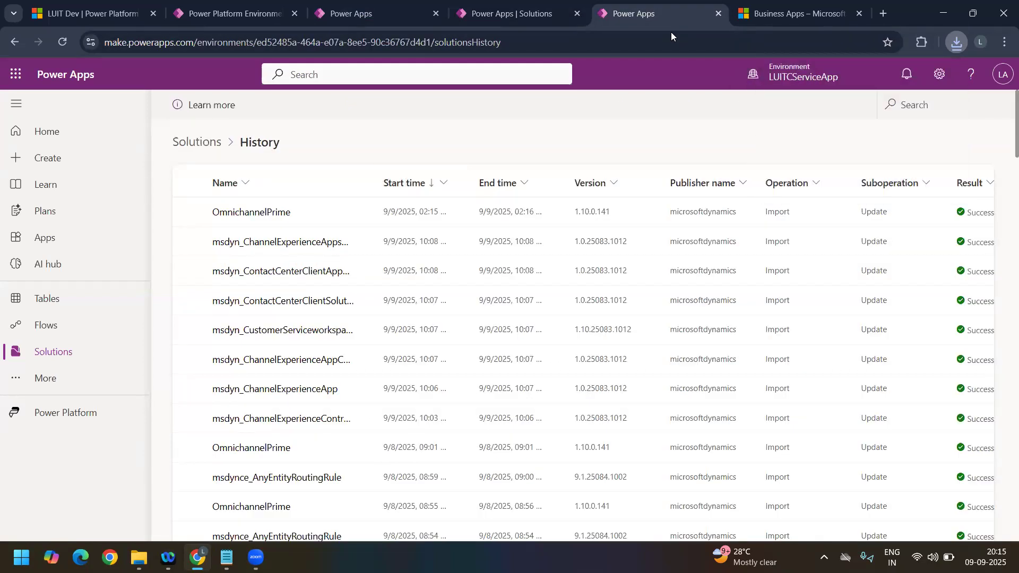
left_click(200, 146)
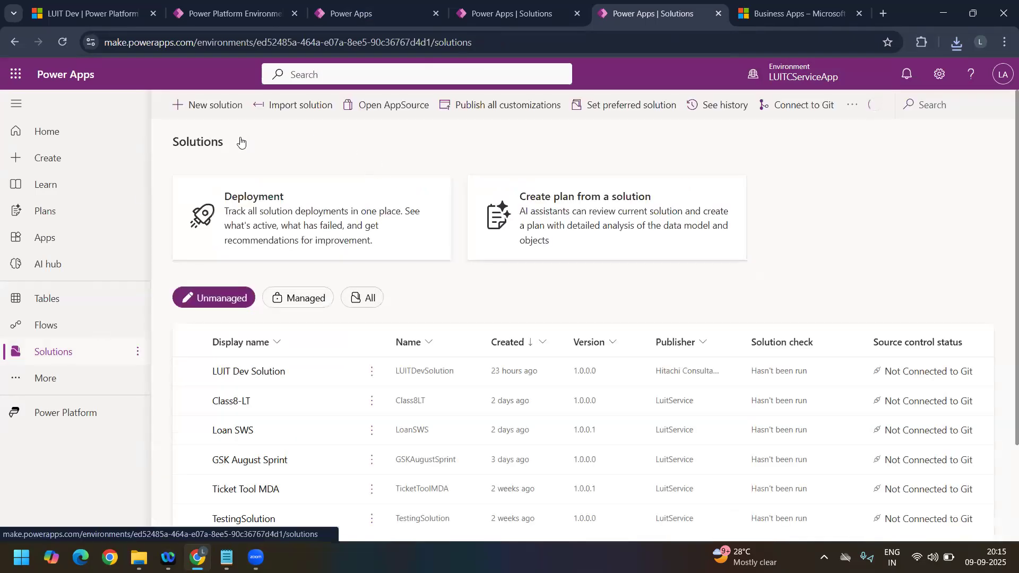
left_click(315, 108)
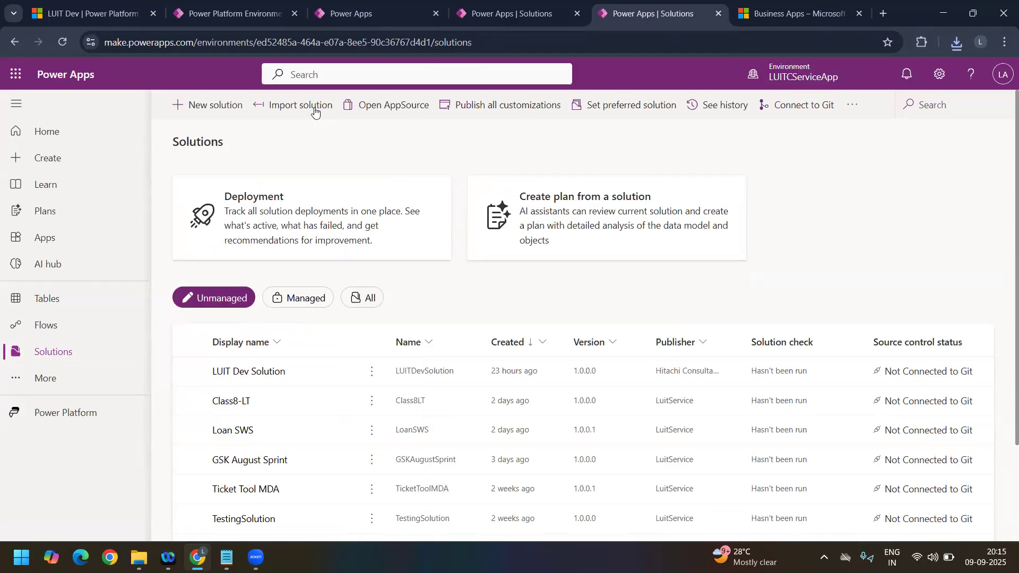
left_click(474, 192)
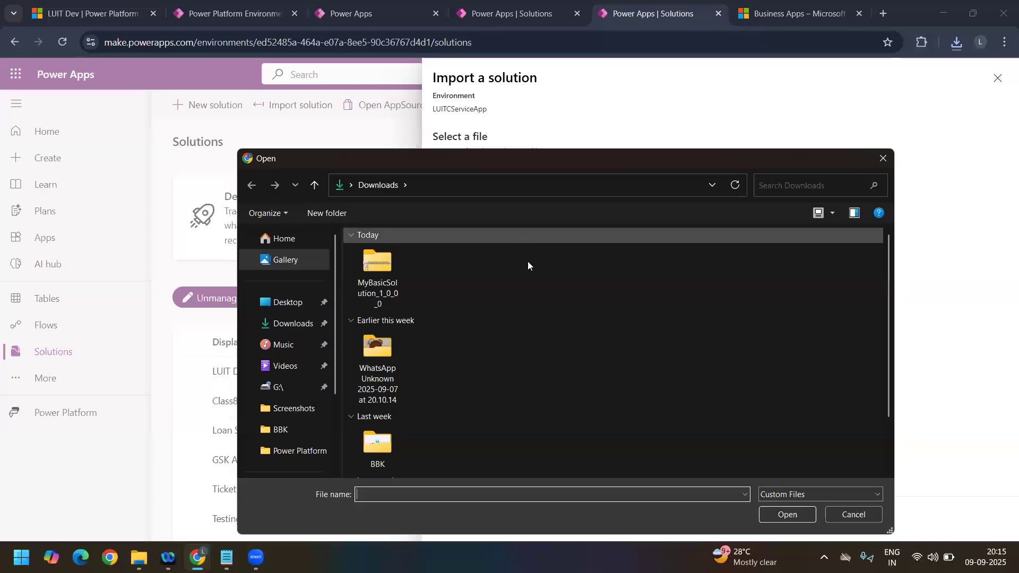
left_click(378, 274)
left_click(800, 517)
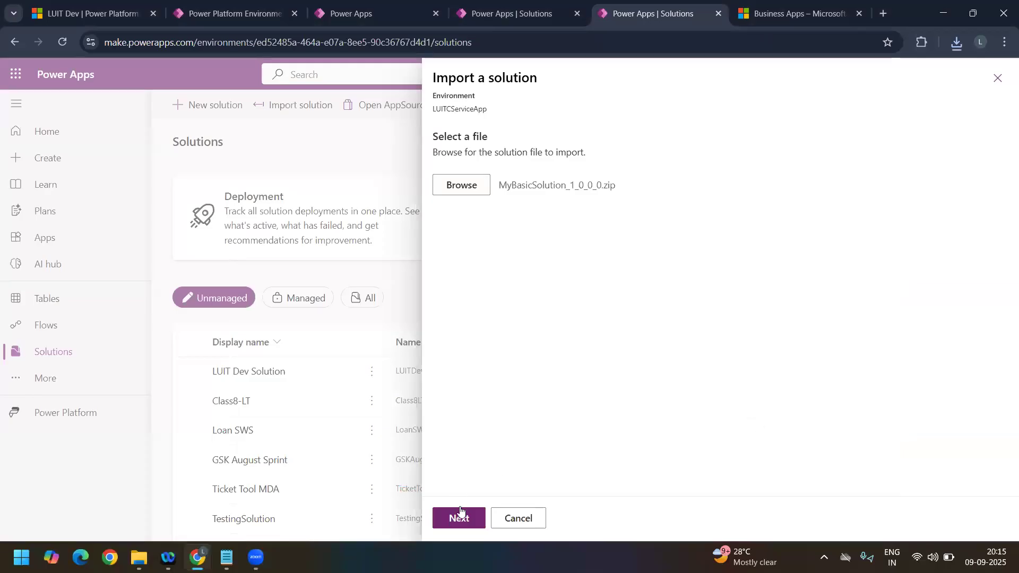
left_click(458, 517)
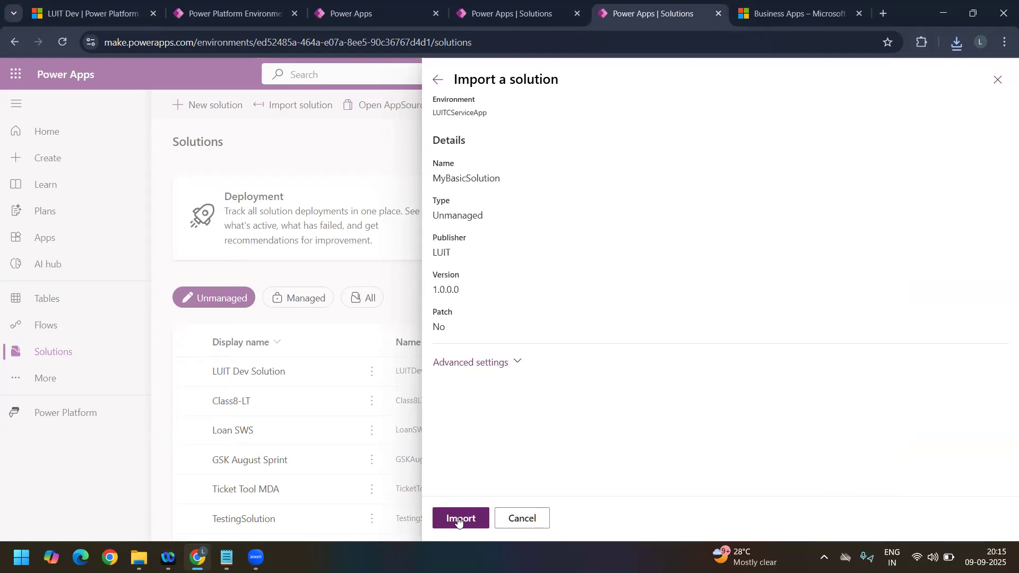
Step: Turn off enabling of the plugin steps and flows included in the solution, and import MyBasicSolution
left_click(510, 361)
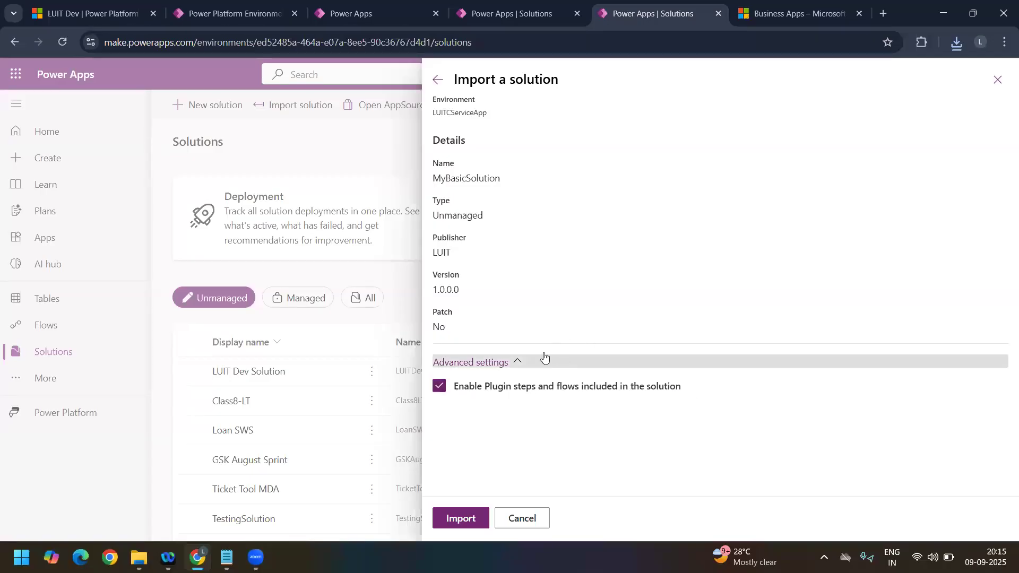
left_click(440, 392)
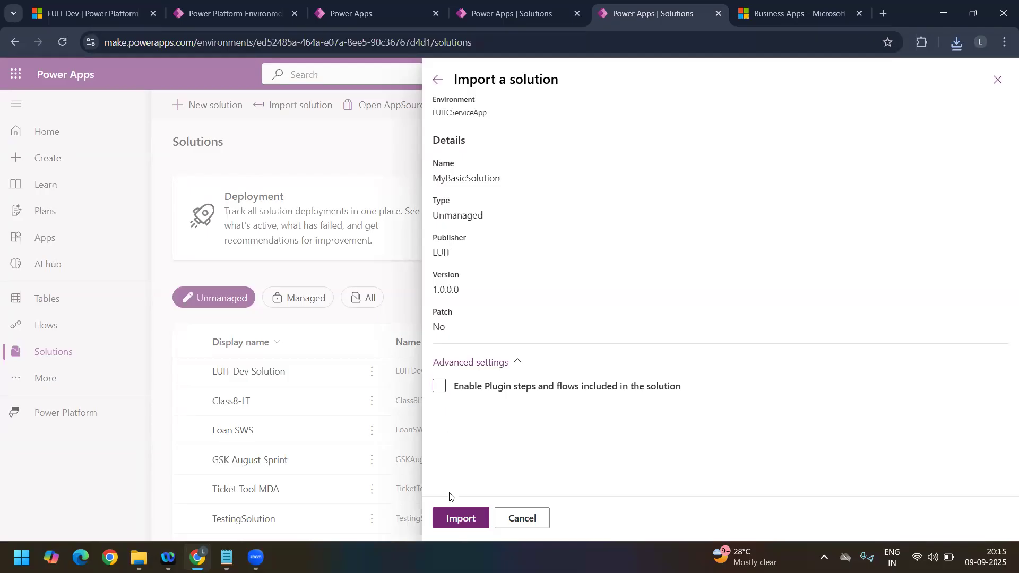
left_click(466, 525)
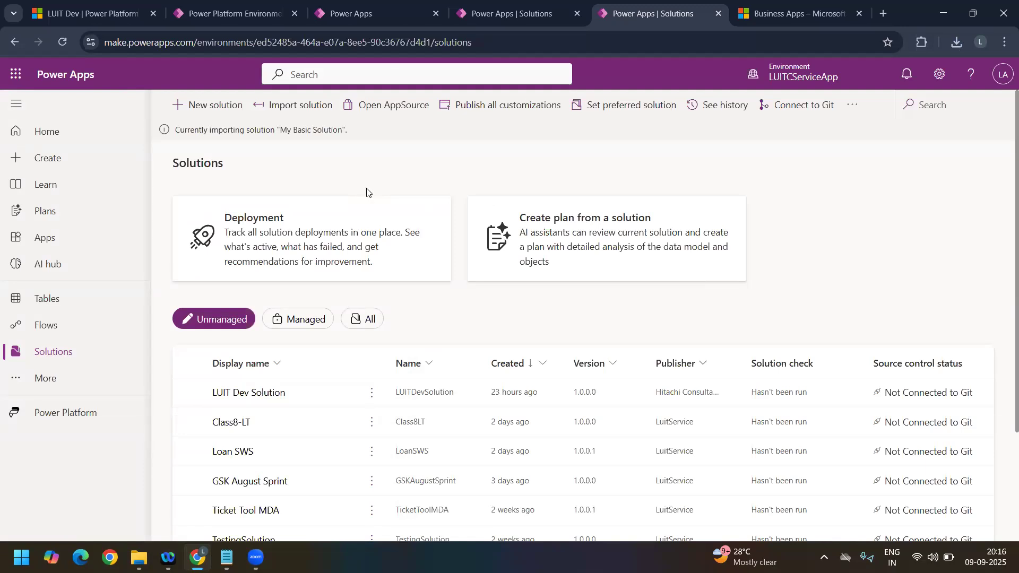
Step: Switch to the LUIT Dev environment, list all of its tables, and search them for "Container"
left_click(374, 23)
left_click(482, 17)
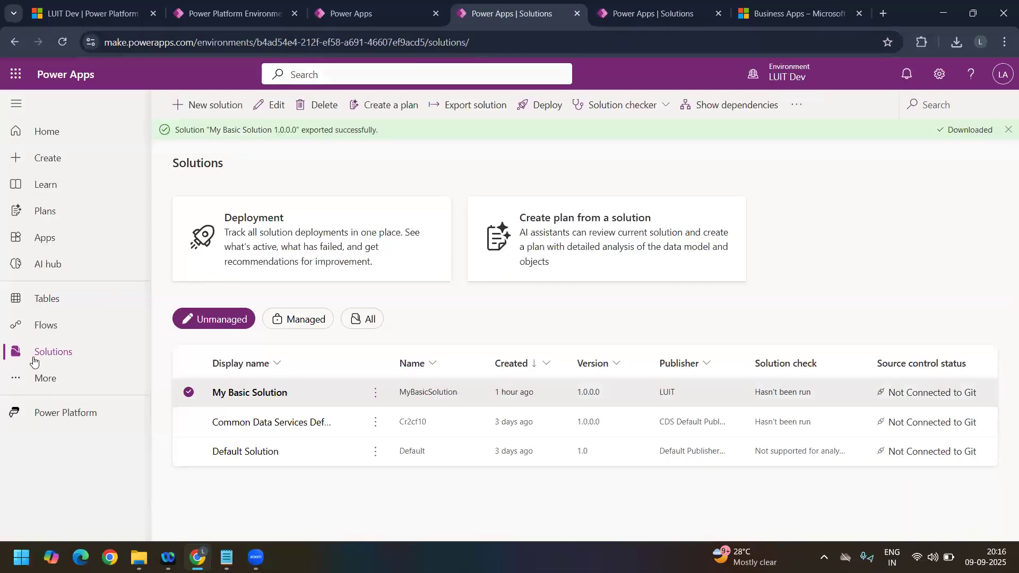
left_click(62, 308)
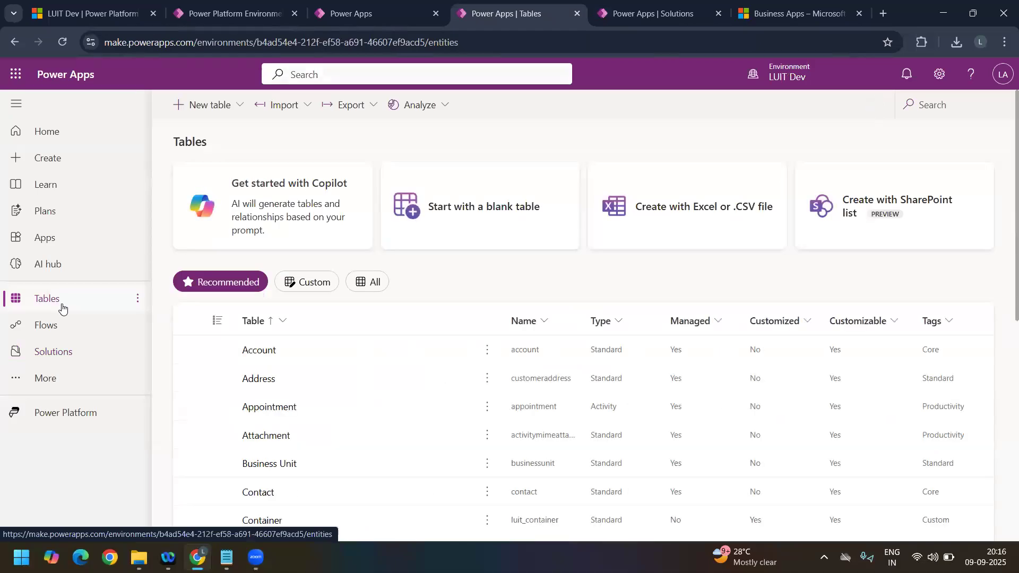
left_click(373, 285)
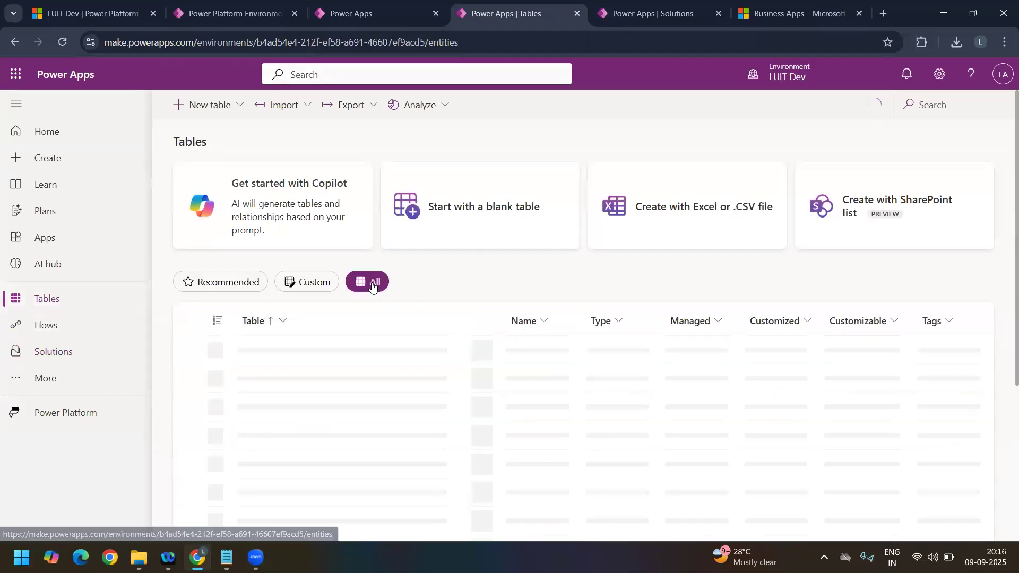
left_click(926, 106)
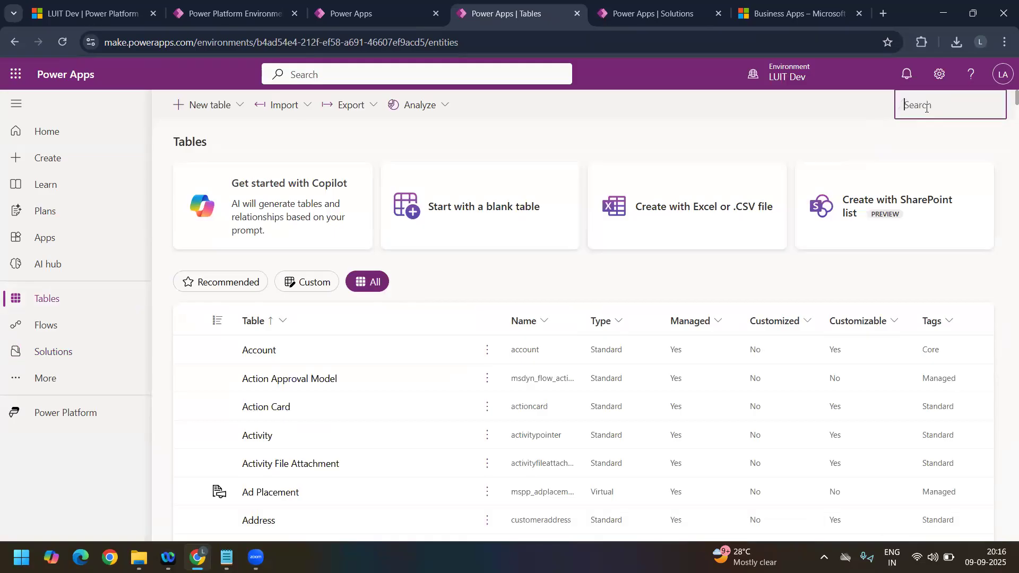
type("Container")
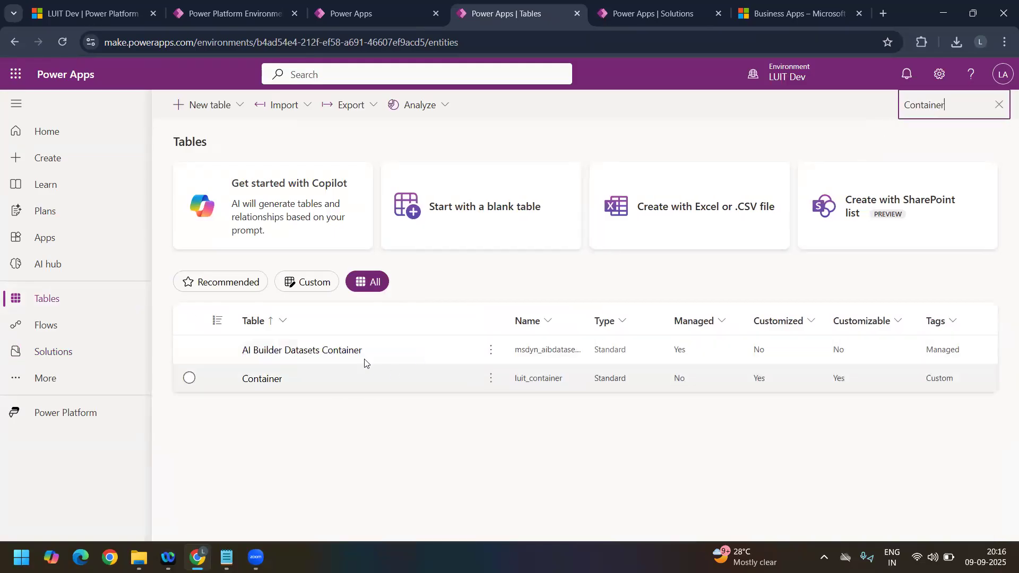
Step: Check the import of My Basic Solution in LUITCServiceApp and compare it with the Container table listed in LUIT Dev
left_click(641, 13)
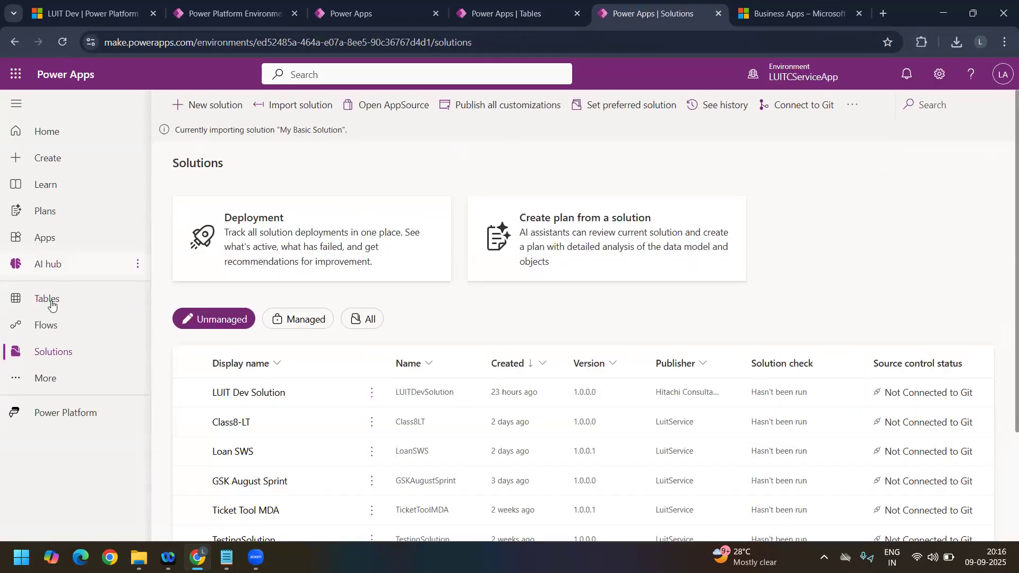
left_click(501, 19)
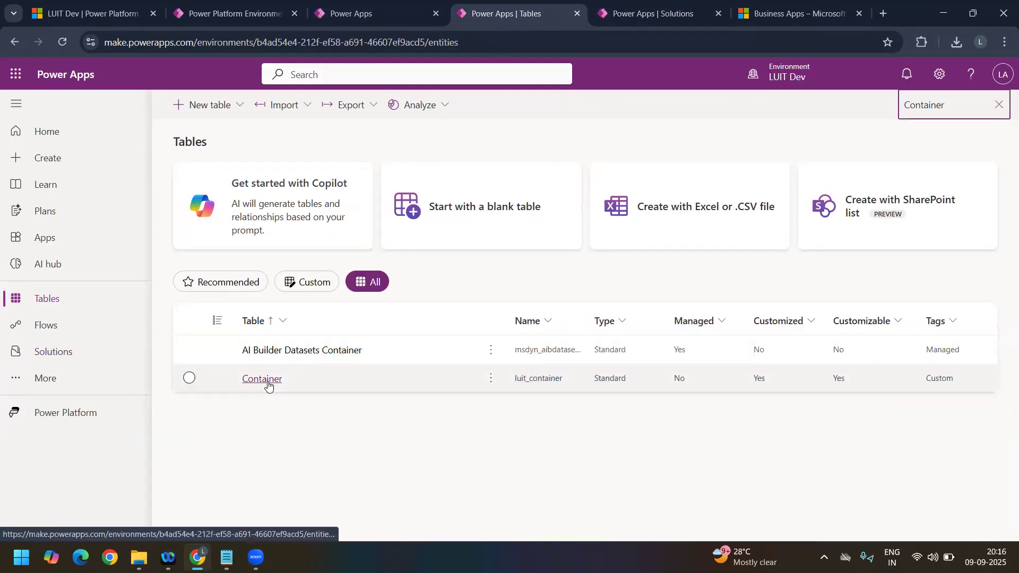
left_click(653, 19)
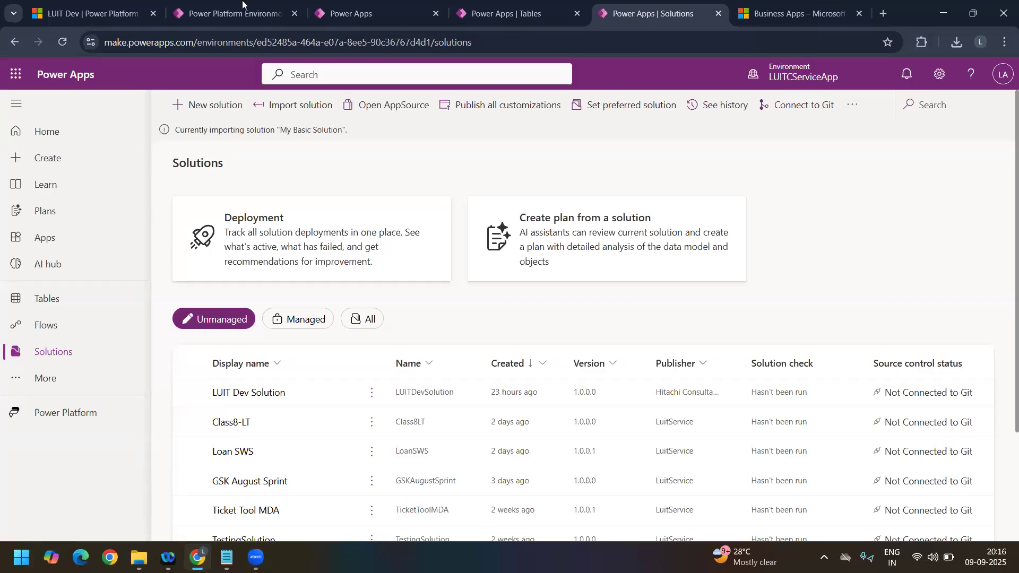
mouse_move(460, 16)
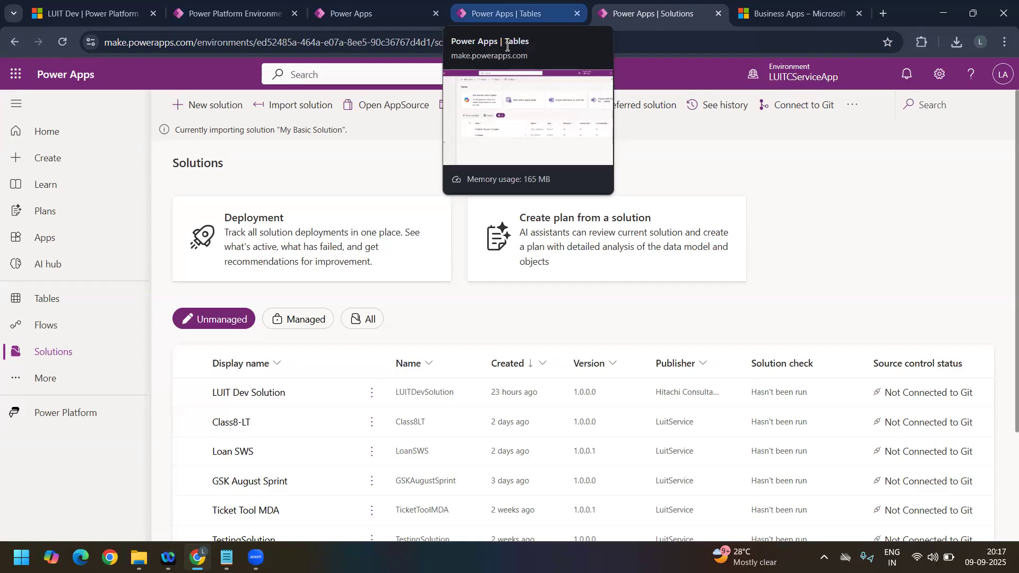
left_click(352, 15)
left_click(482, 21)
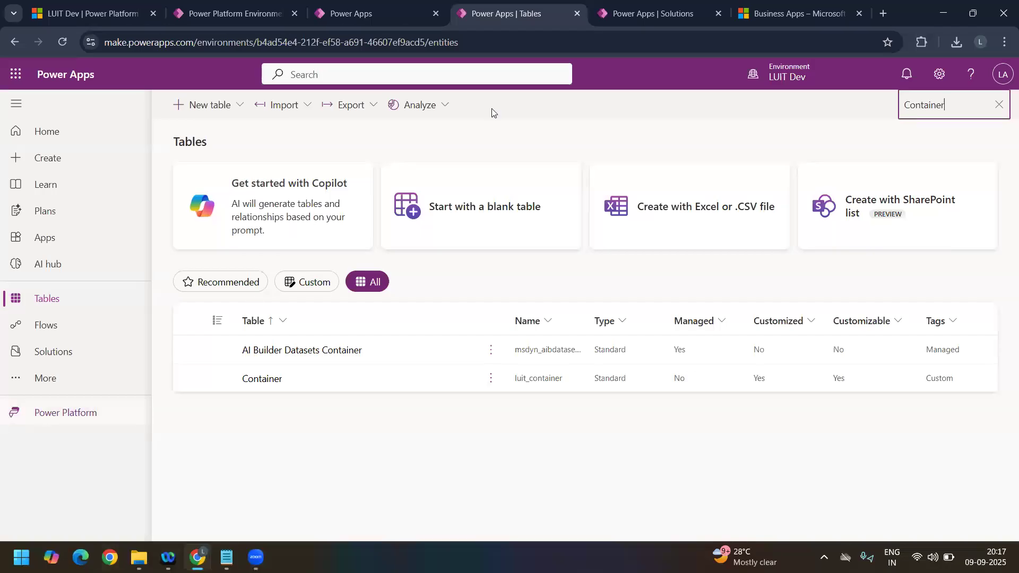
left_click(638, 11)
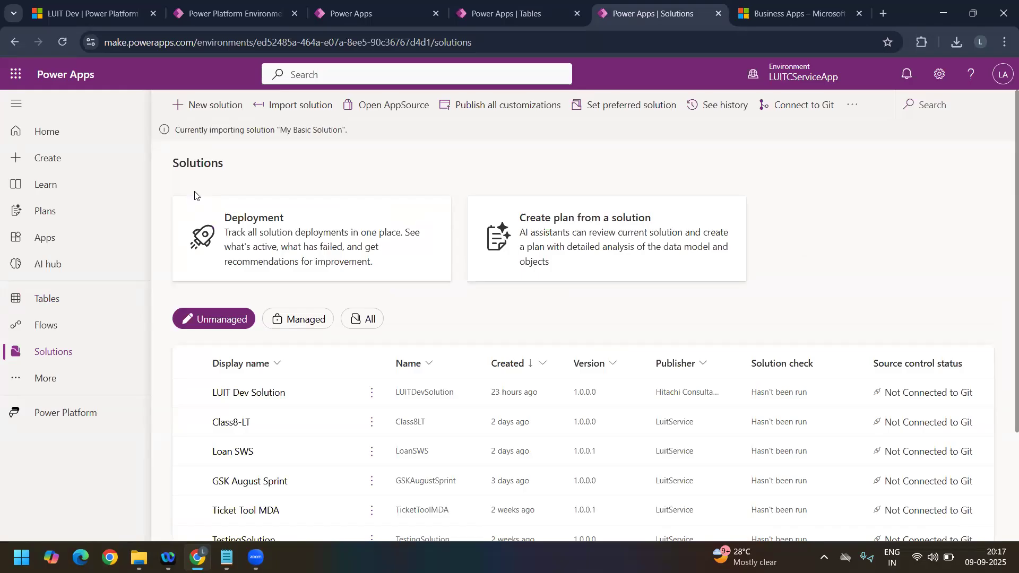
Step: Open the Container table in LUIT Dev and add two rows named TEST#1 and TEST#2
left_click(490, 7)
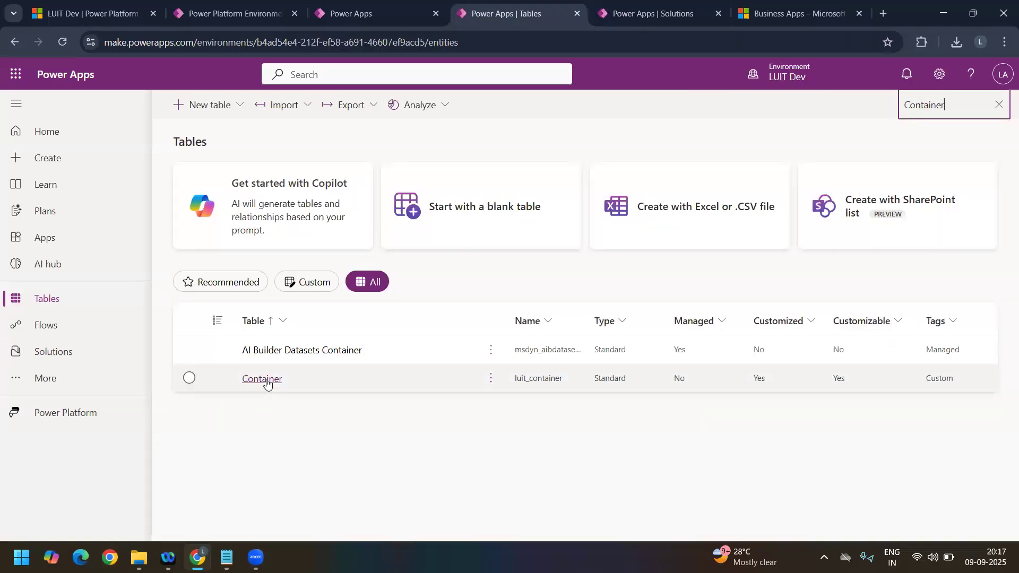
left_click(267, 382)
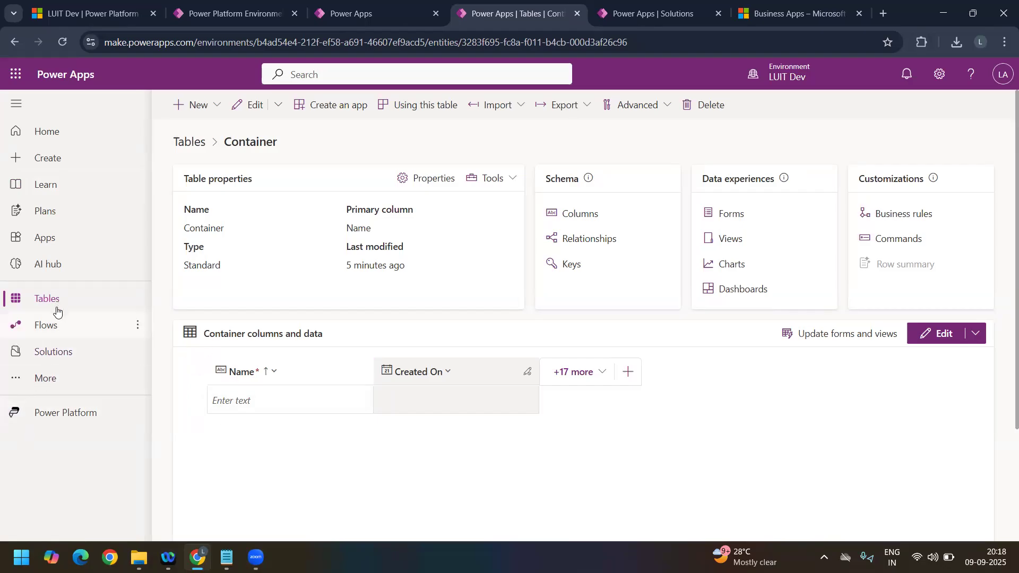
left_click(281, 403)
type("TEST#1")
left_click(759, 429)
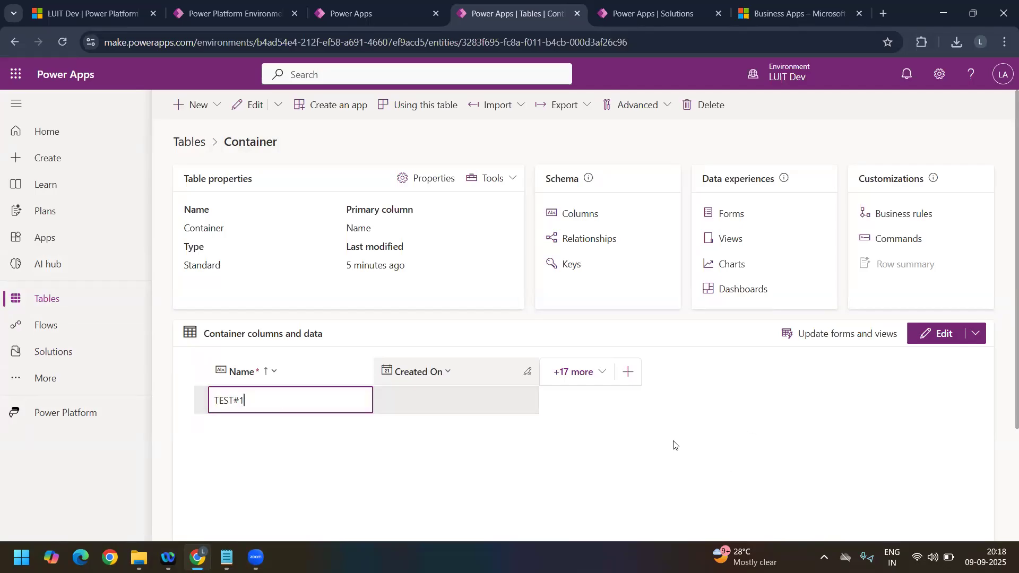
left_click(287, 428)
type("TEST")
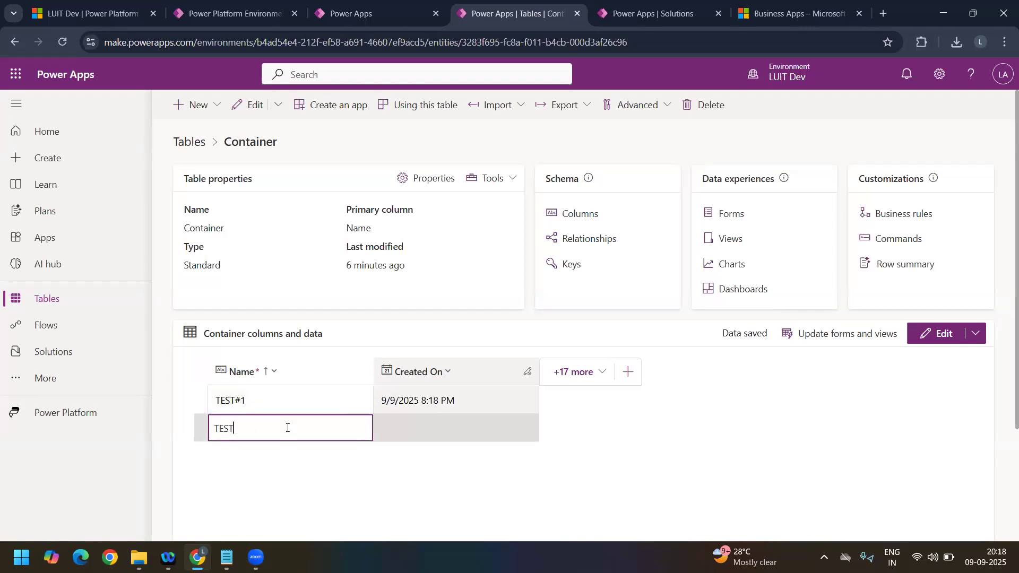
type("#2")
key("Return")
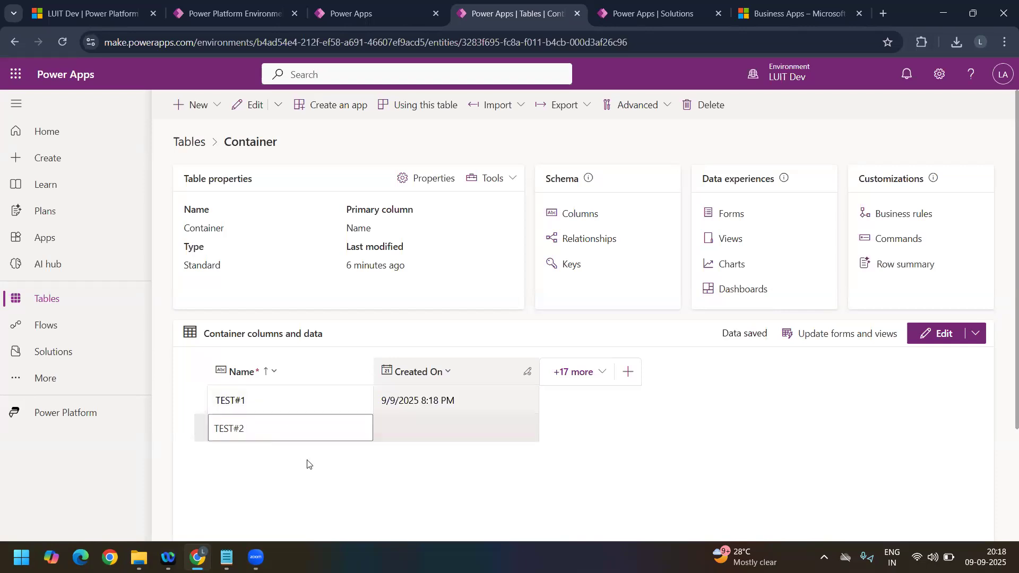
left_click(560, 499)
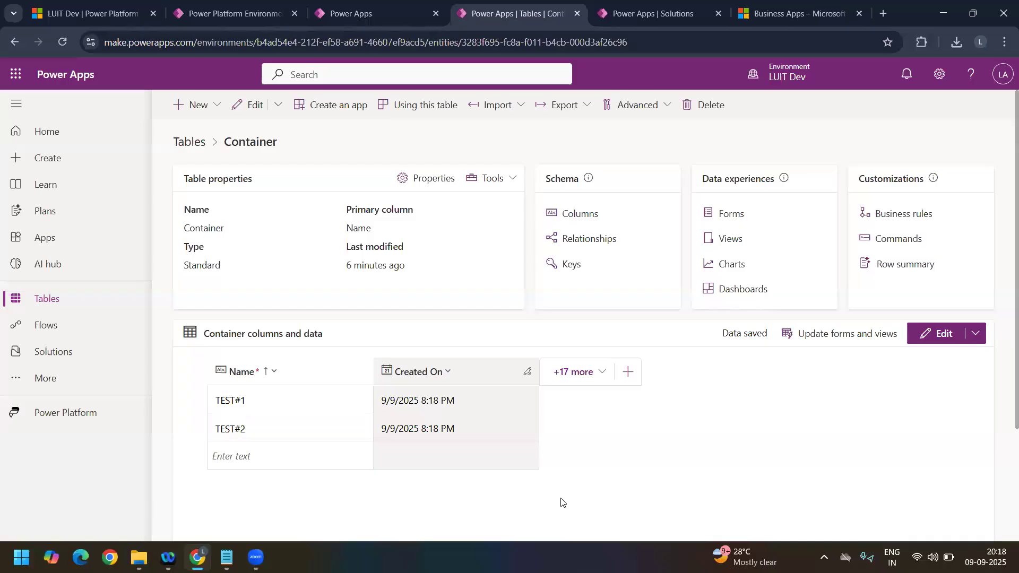
Step: Show all existing columns in the Container table's data grid
left_click(603, 376)
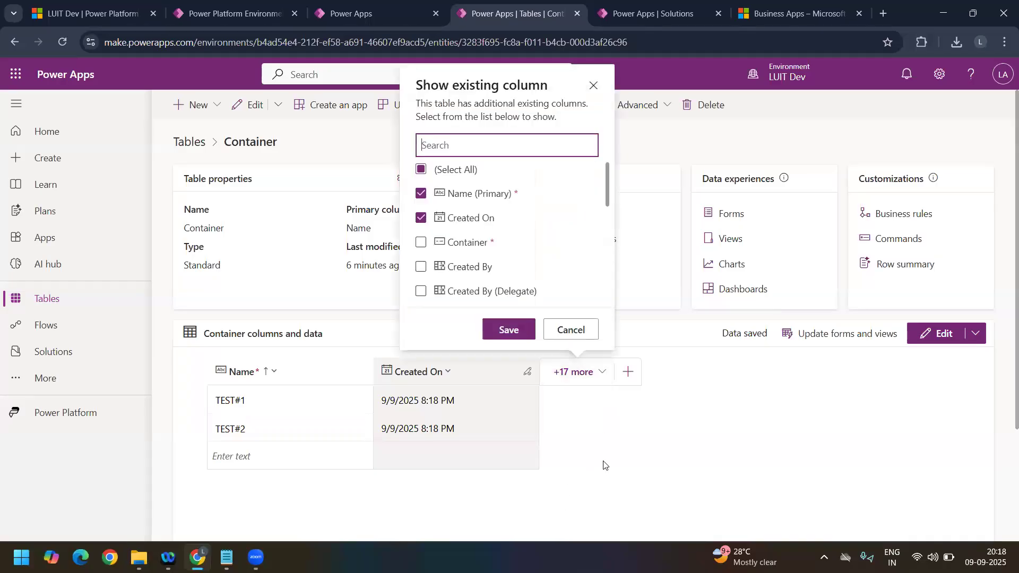
left_click(598, 488)
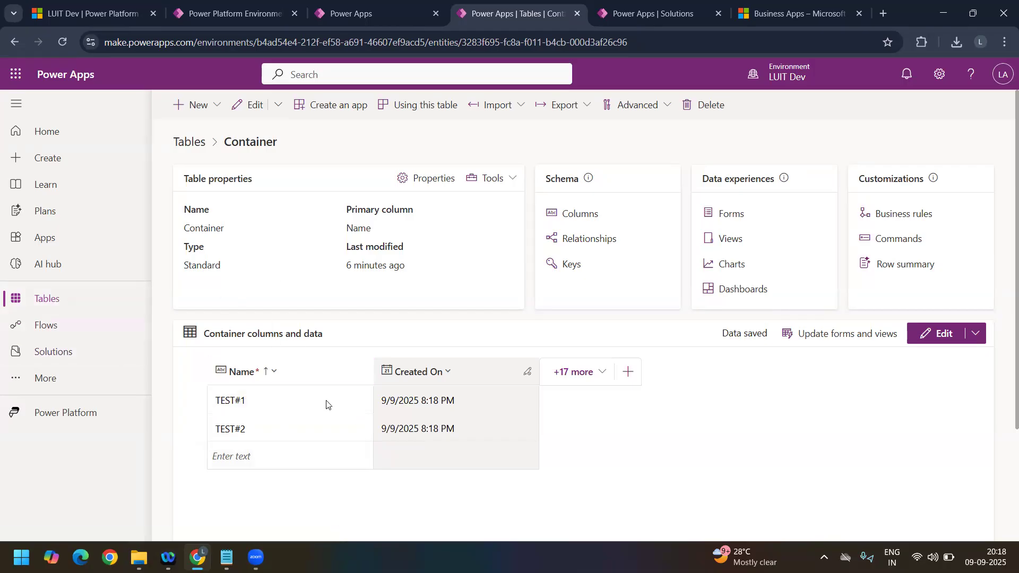
left_click(595, 373)
left_click(421, 242)
left_click(421, 267)
left_click(419, 291)
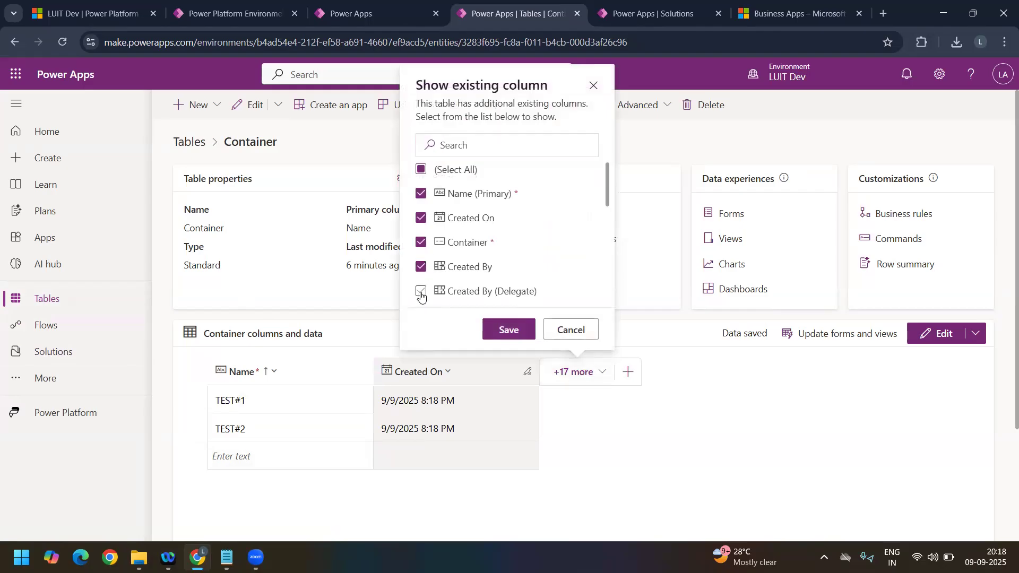
left_click(428, 170)
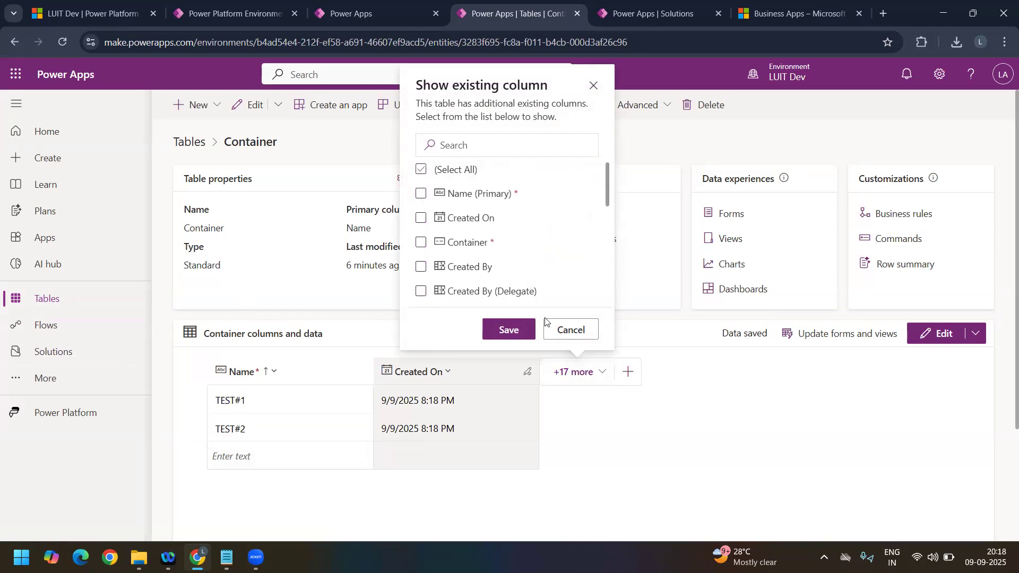
left_click(508, 330)
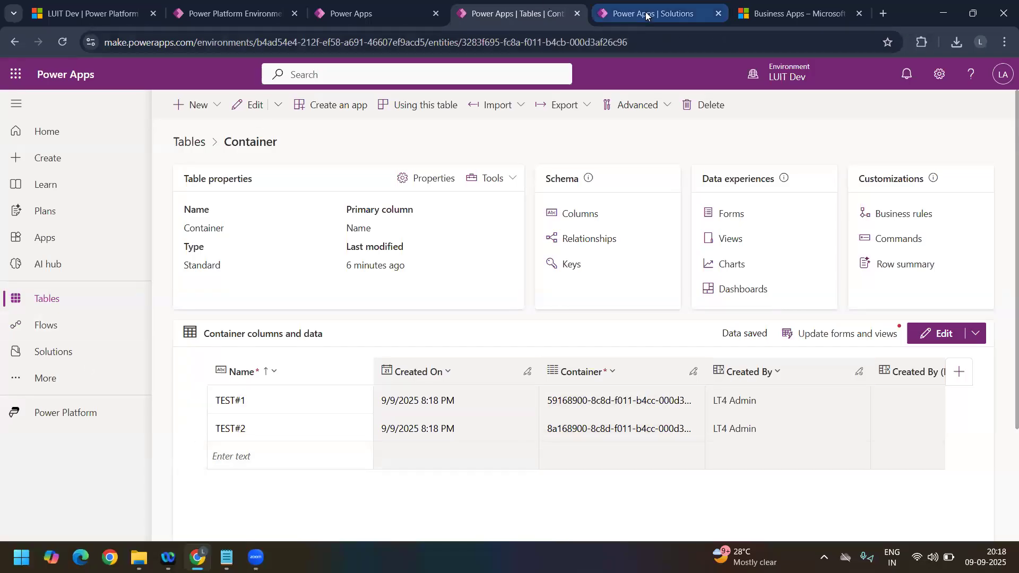
Step: Recheck the solution import in LUITCServiceApp and return to the Container table in LUIT Dev
key("ctrl+Tab")
left_click(480, 19)
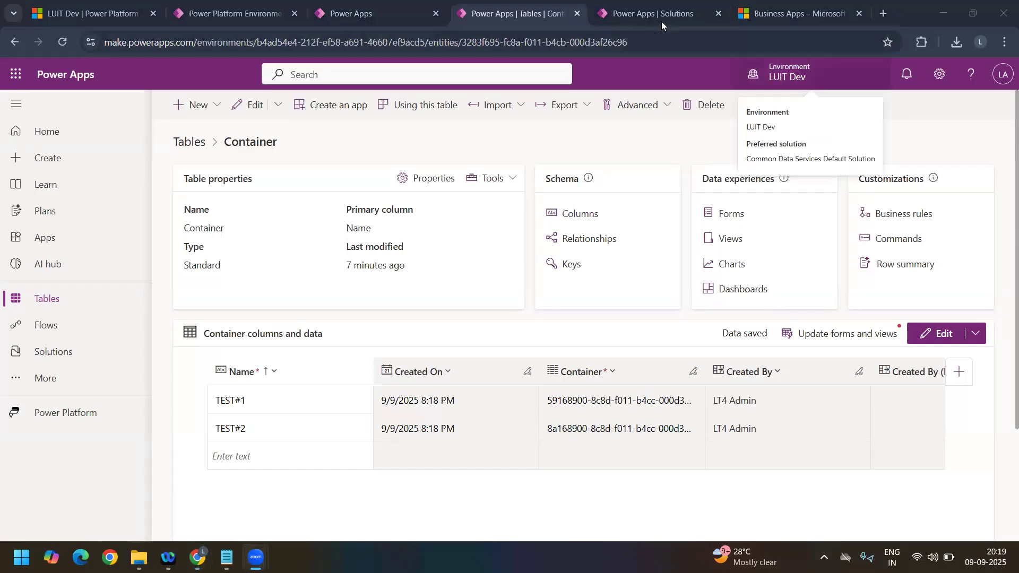
left_click(640, 21)
left_click(494, 15)
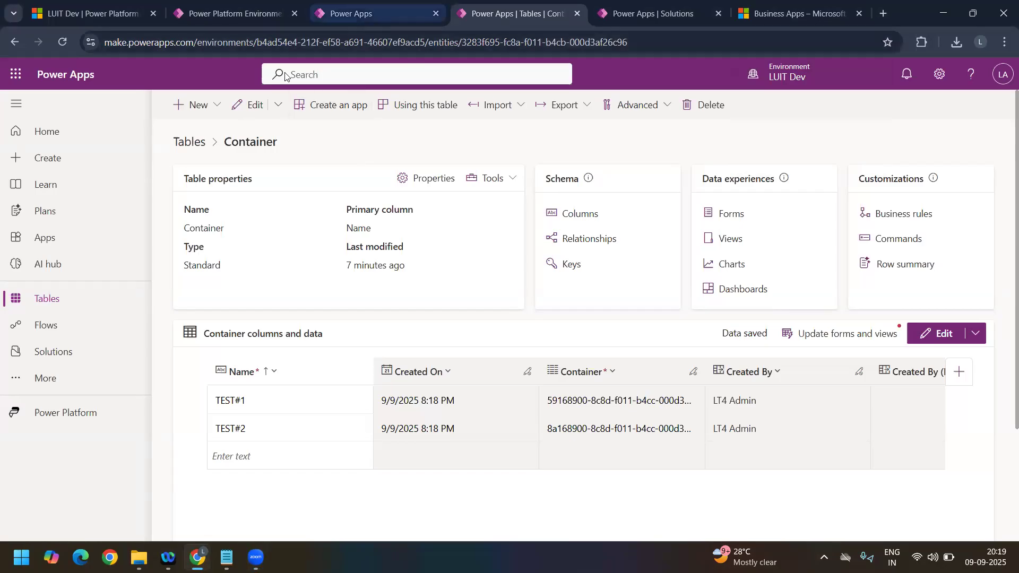
left_click(369, 17)
key("ctrl+Tab")
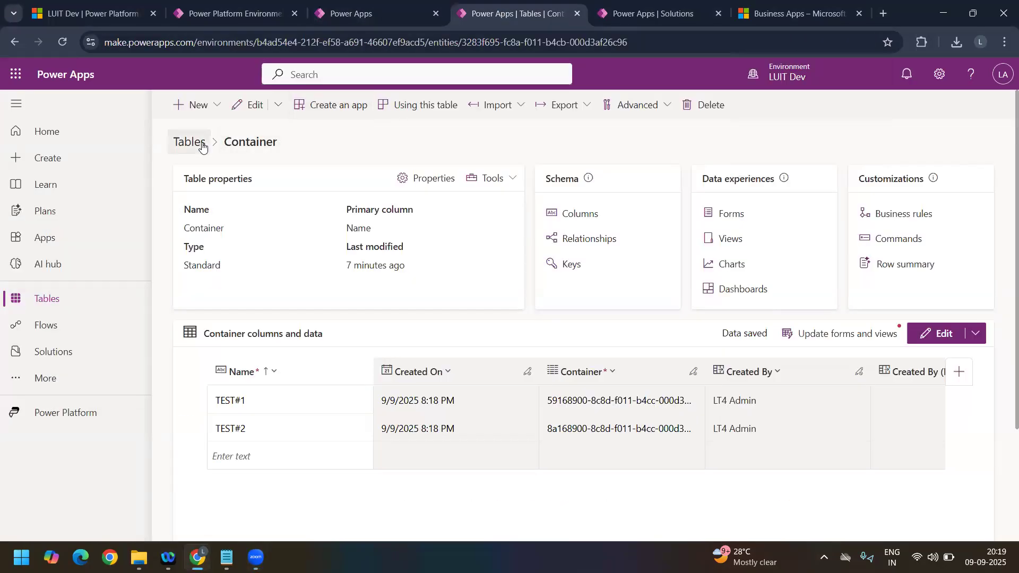
Step: Start a new solution in LUIT Dev with the display name My September Changes
left_click(202, 147)
left_click(49, 359)
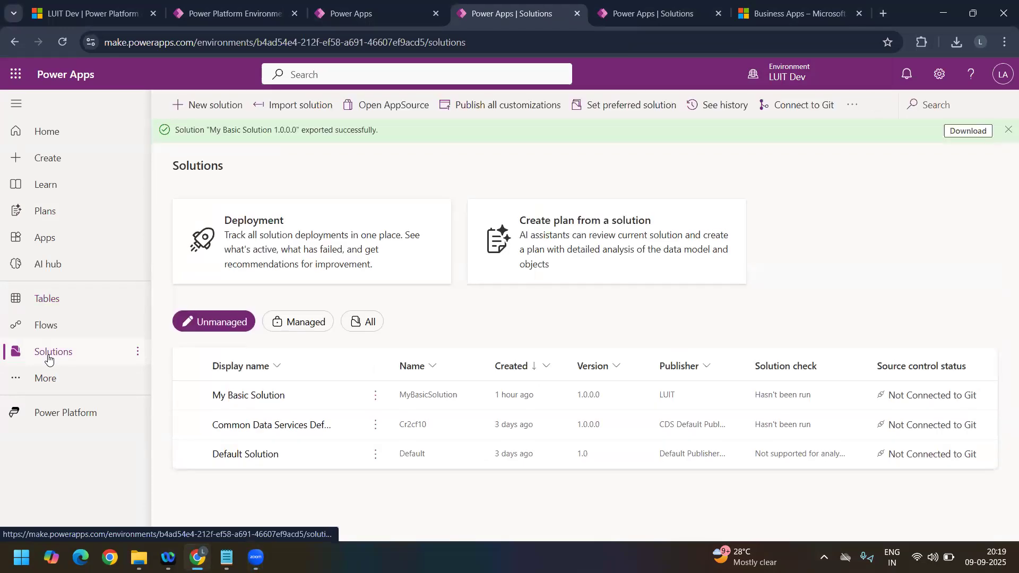
left_click(211, 107)
type("My Basic")
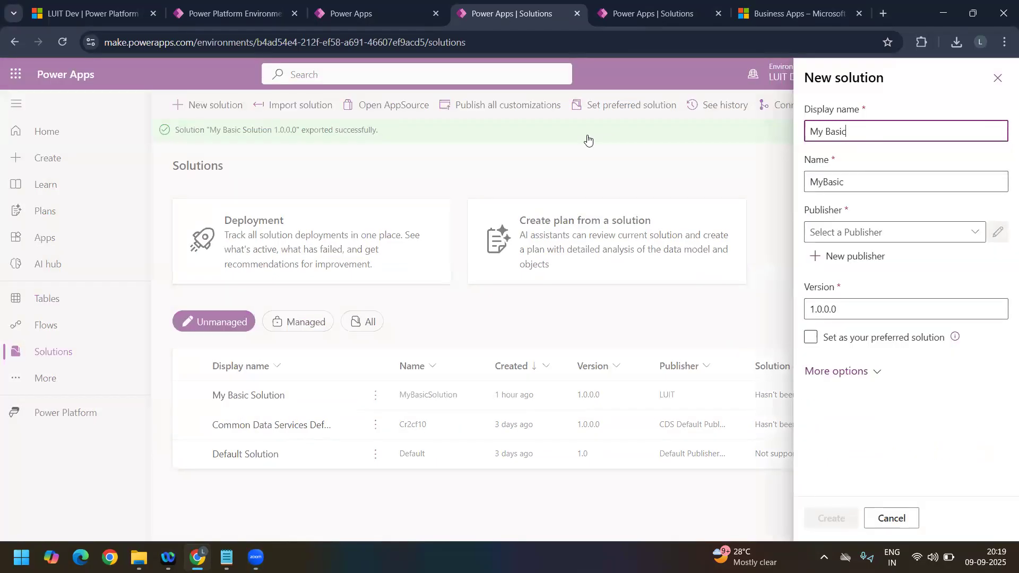
type(" SOoul")
key("BackSpace")
key("BackSpace")
key("BackSpace")
key("BackSpace")
key("BackSpace")
key("BackSpace")
key("BackSpace")
key("BackSpace")
key("BackSpace")
key("BackSpace")
key("BackSpace")
key("BackSpace")
type("MY")
key("BackSpace")
key("BackSpace")
type("y C")
type("Sept")
type("ember")
key("BackSpace")
key("BackSpace")
key("BackSpace")
type("ber CHan")
key("BackSpace")
key("BackSpace")
key("BackSpace")
type("hanges")
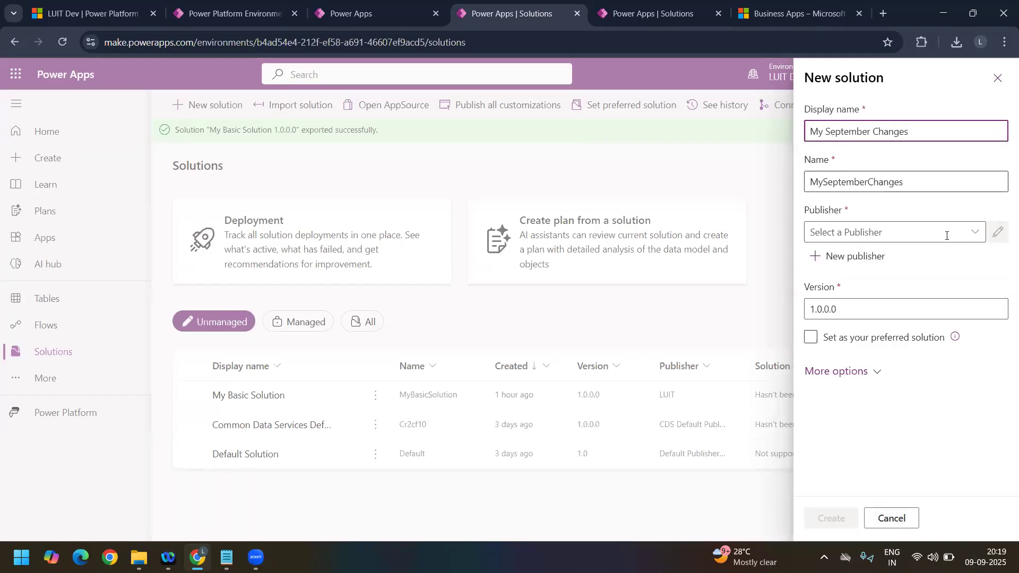
Step: Assign the LUIT publisher to My September Changes and create the solution
left_click(975, 232)
left_click(831, 303)
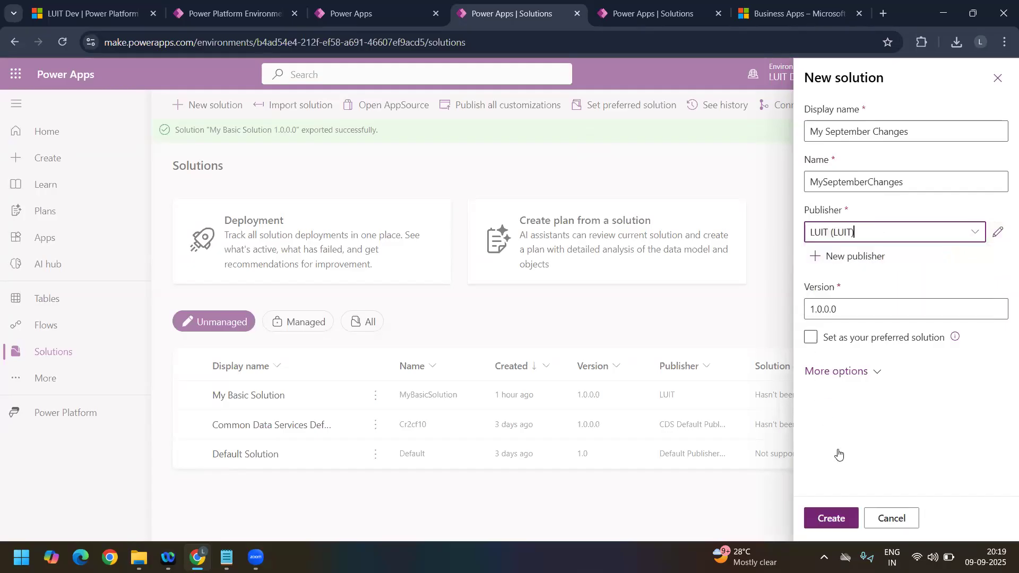
left_click(831, 518)
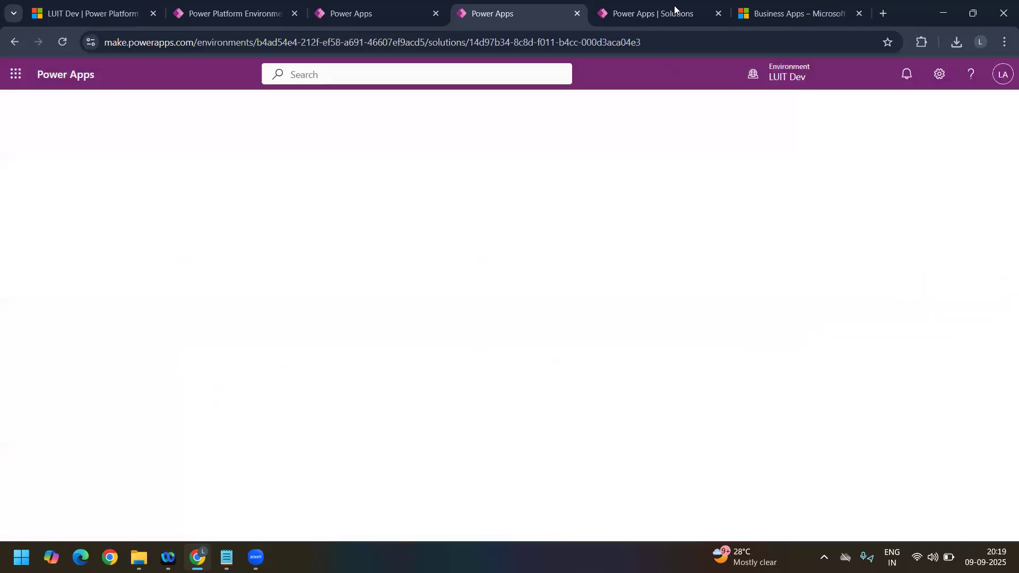
Step: Choose the existing Container table as the table to add to the My September Changes solution
left_click(675, 10)
left_click(508, 20)
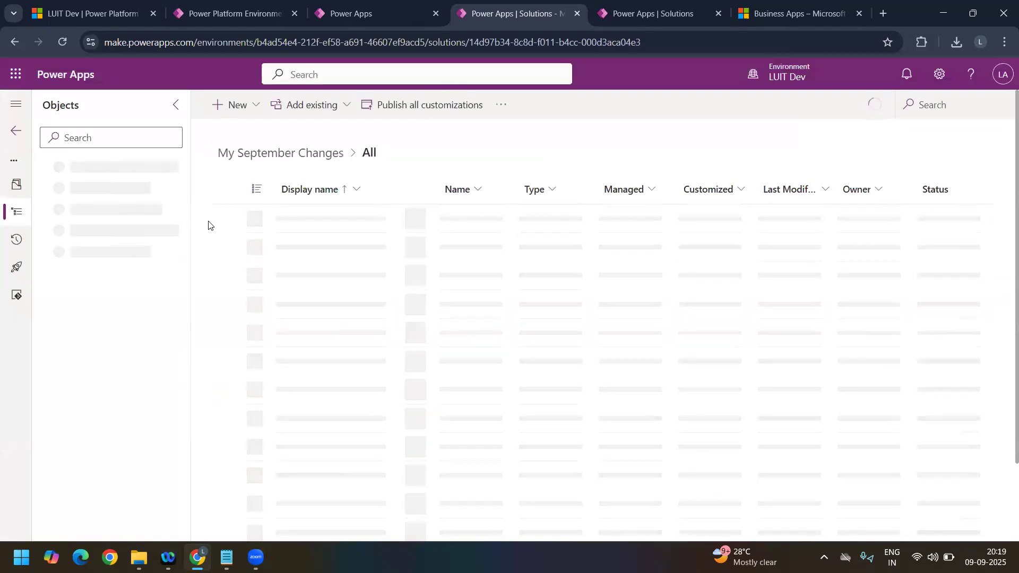
left_click(318, 114)
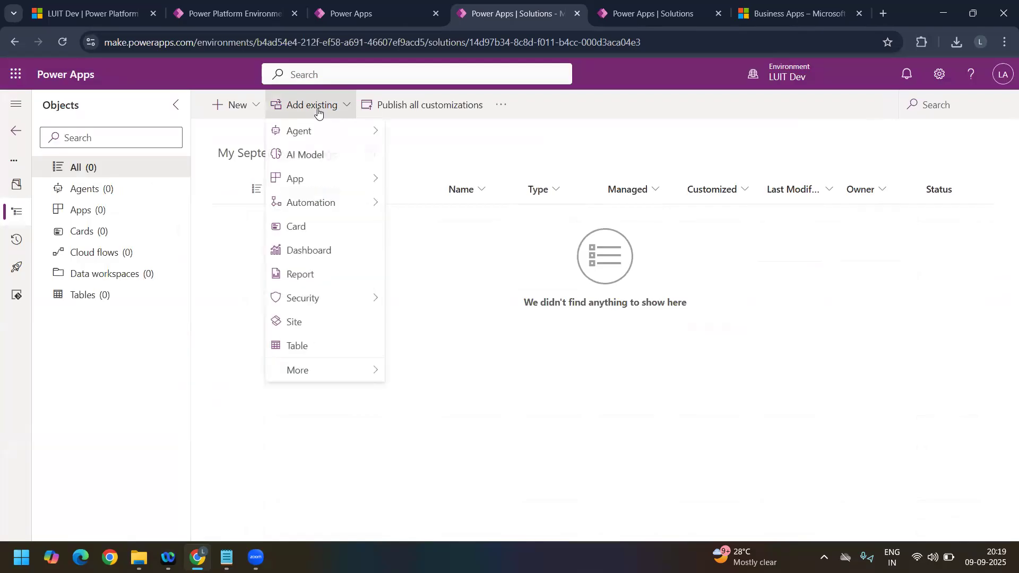
left_click(325, 346)
left_click(924, 128)
type("COntainer")
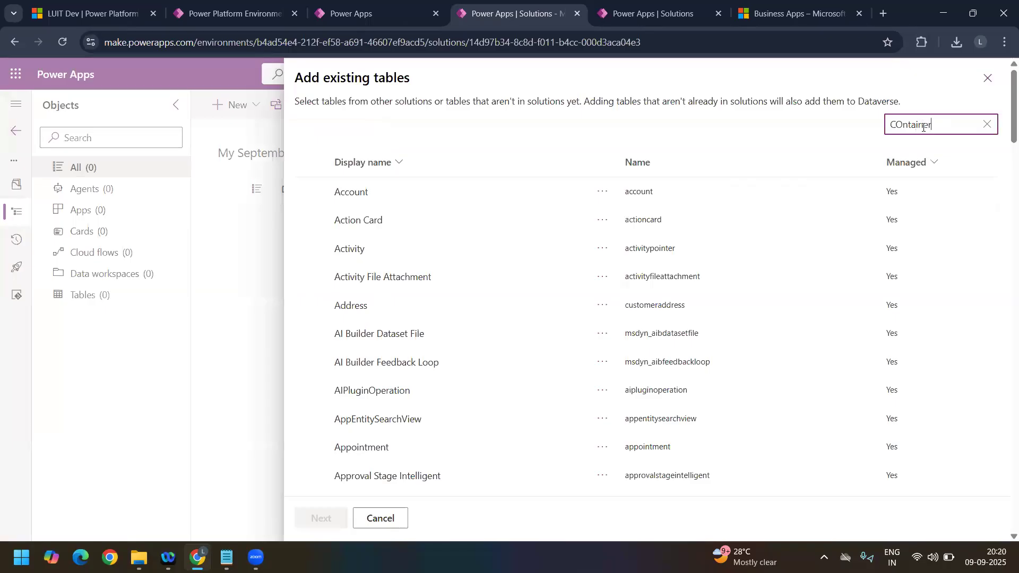
left_click(433, 227)
left_click(335, 519)
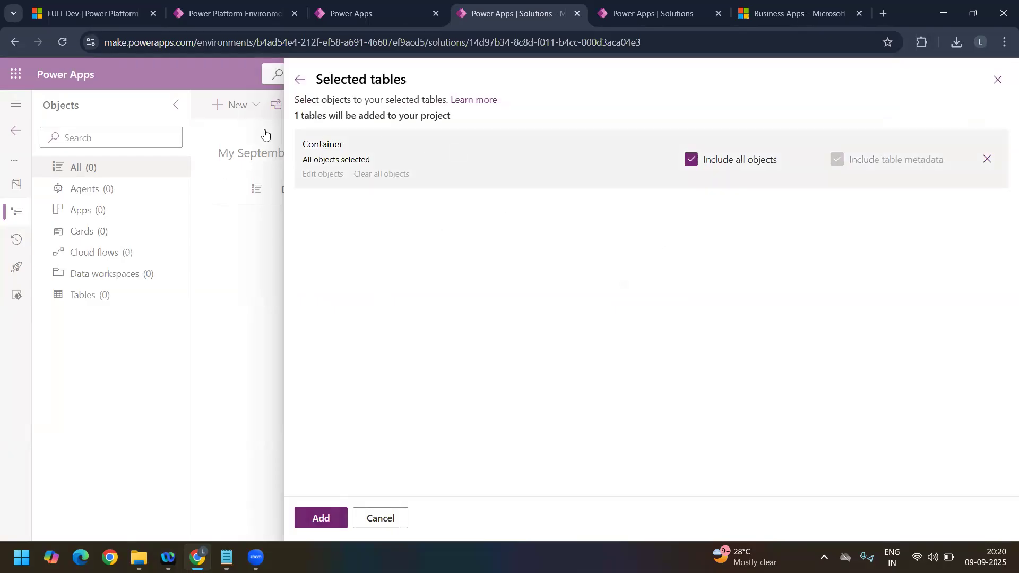
Step: Add Container to the solution without including all objects or table metadata, leaving every individual table asset unselected
left_click(639, 14)
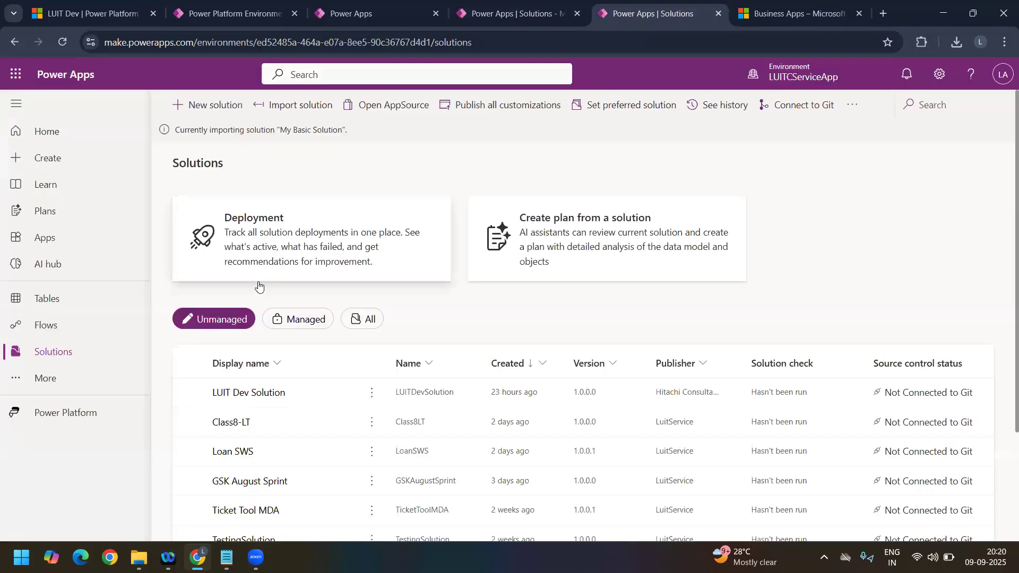
left_click(501, 18)
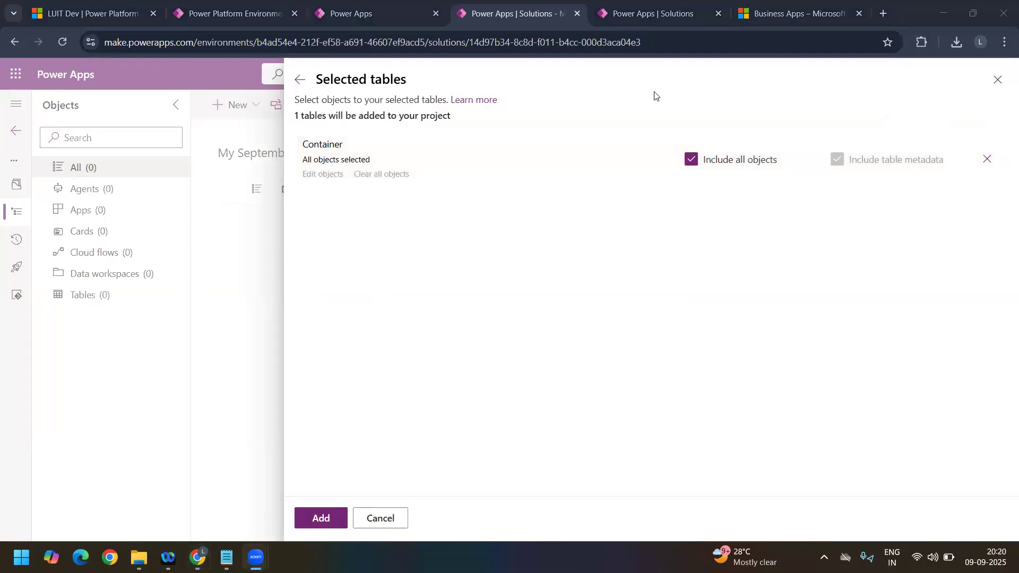
left_click(695, 167)
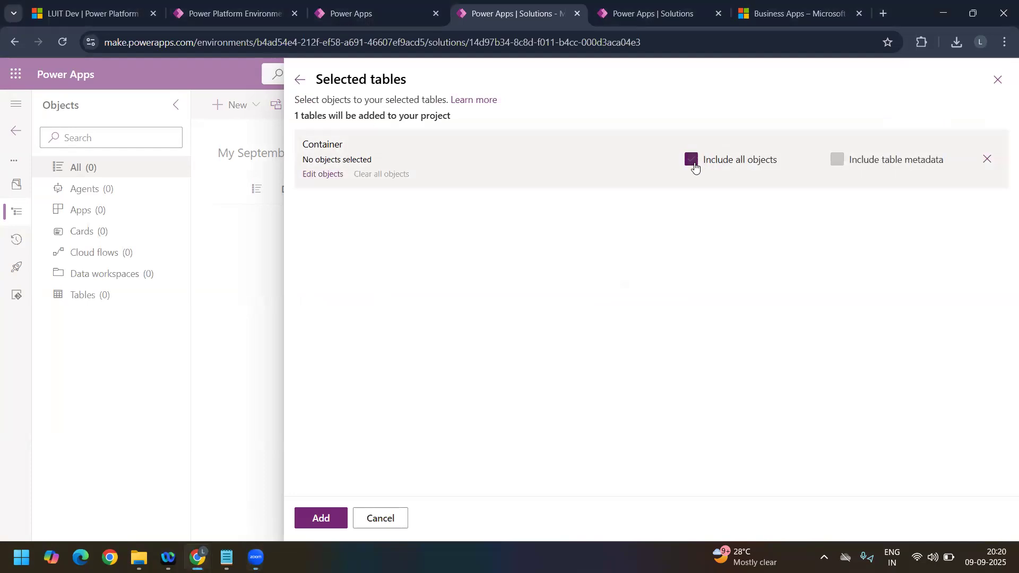
left_click(323, 175)
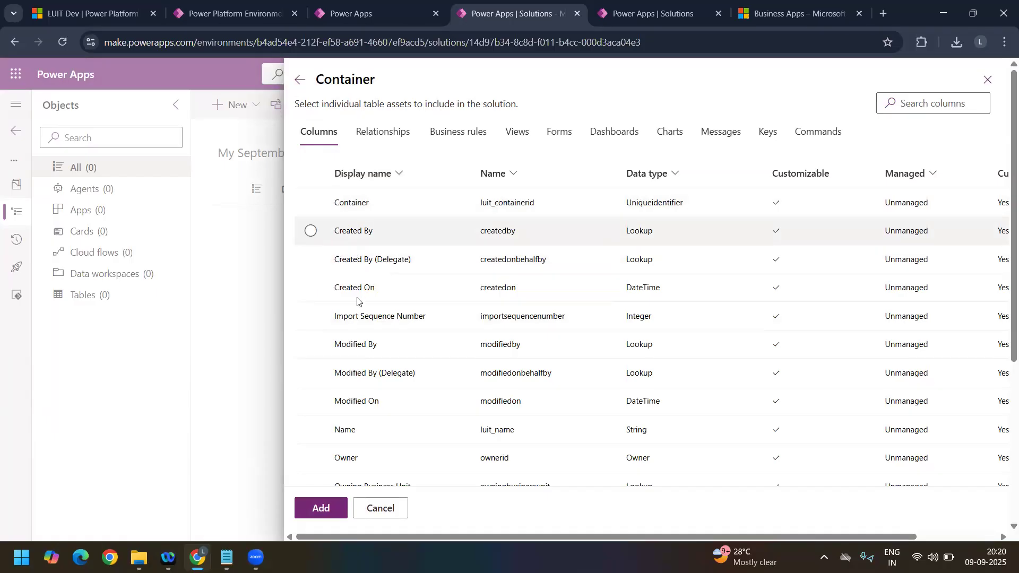
scroll(357, 299, "down", 5)
scroll(361, 295, "up", 5)
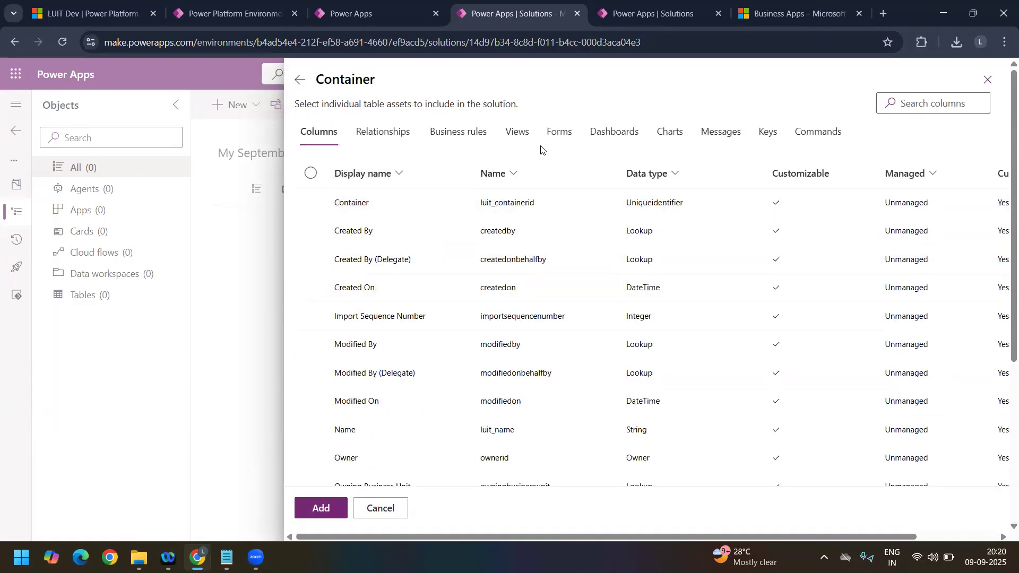
left_click(561, 136)
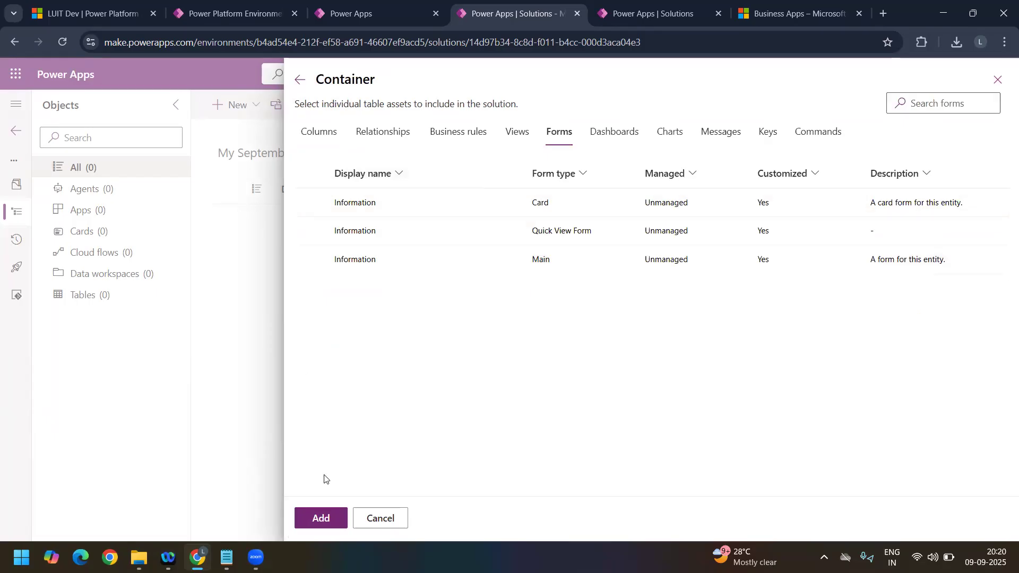
left_click(333, 518)
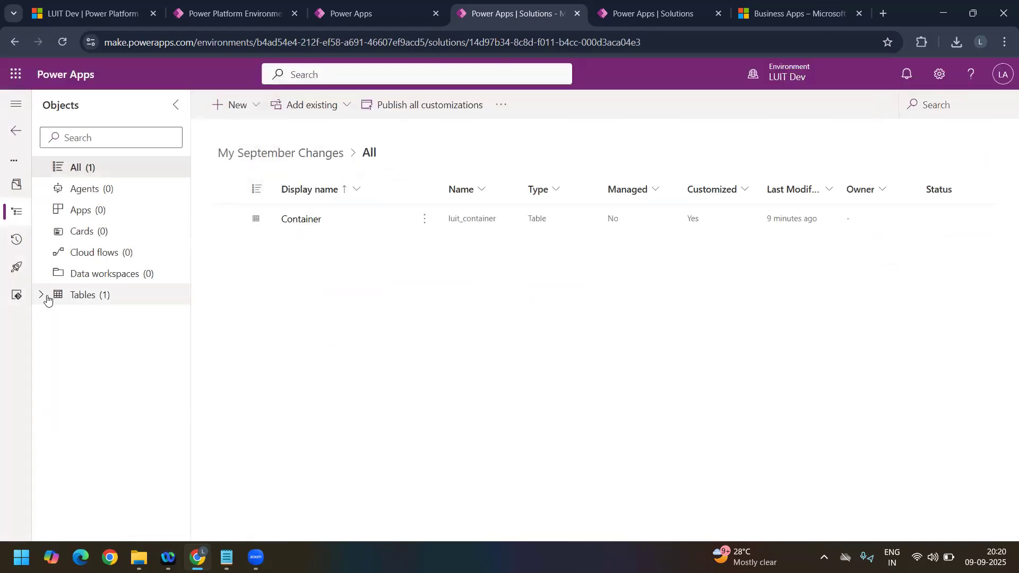
Step: Examine the Container table's columns, relationships and keys within My September Changes
left_click(45, 296)
left_click(59, 317)
left_click(118, 341)
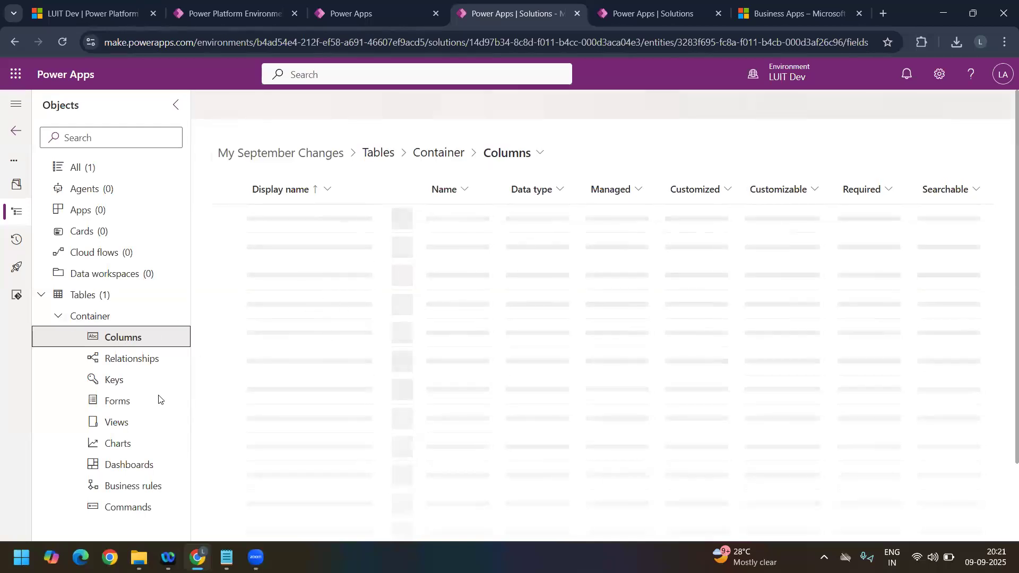
left_click(128, 360)
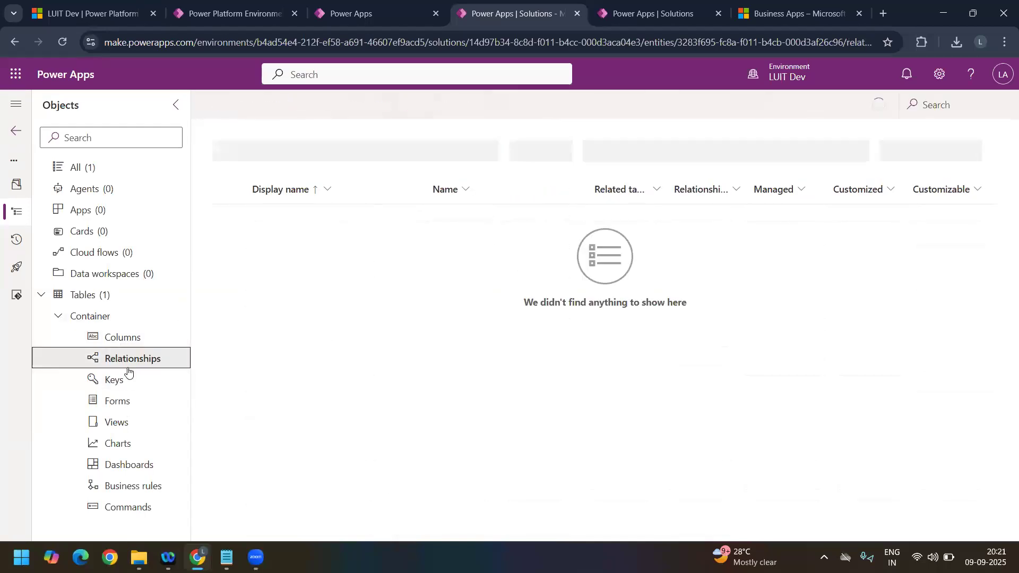
left_click(125, 383)
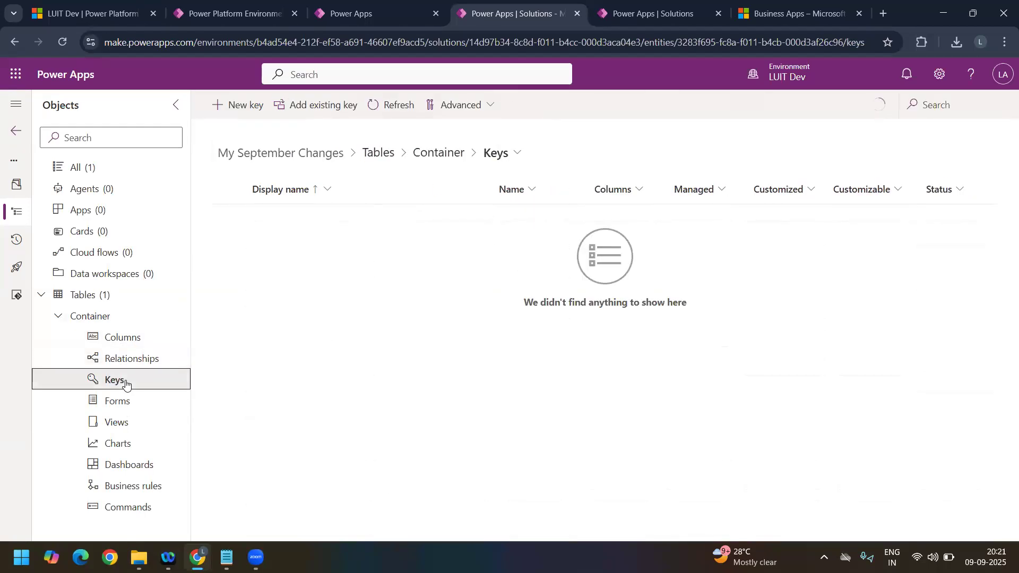
left_click(142, 335)
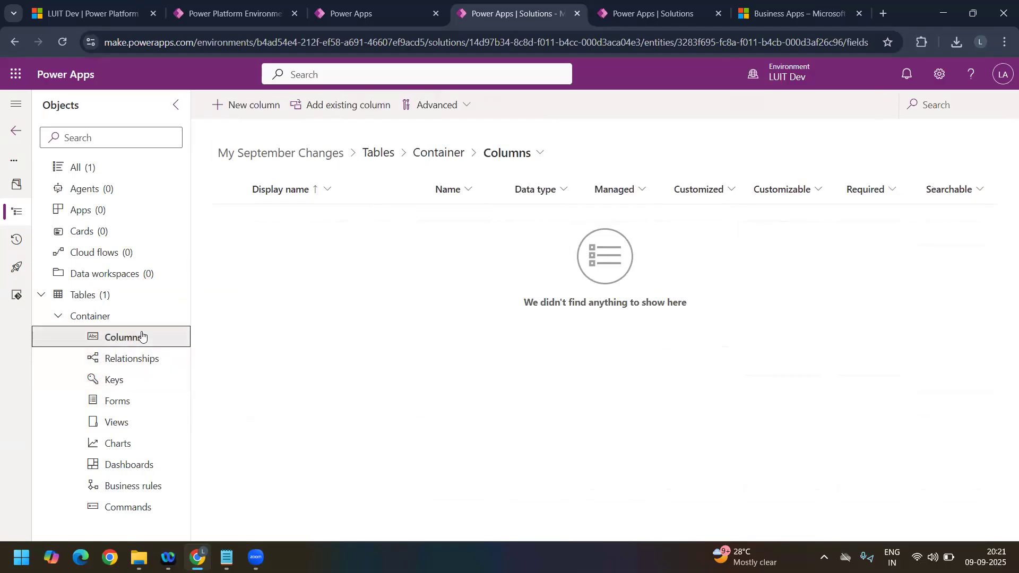
Step: Create a single line of text column named Sept Change Column in the Container table
left_click(261, 106)
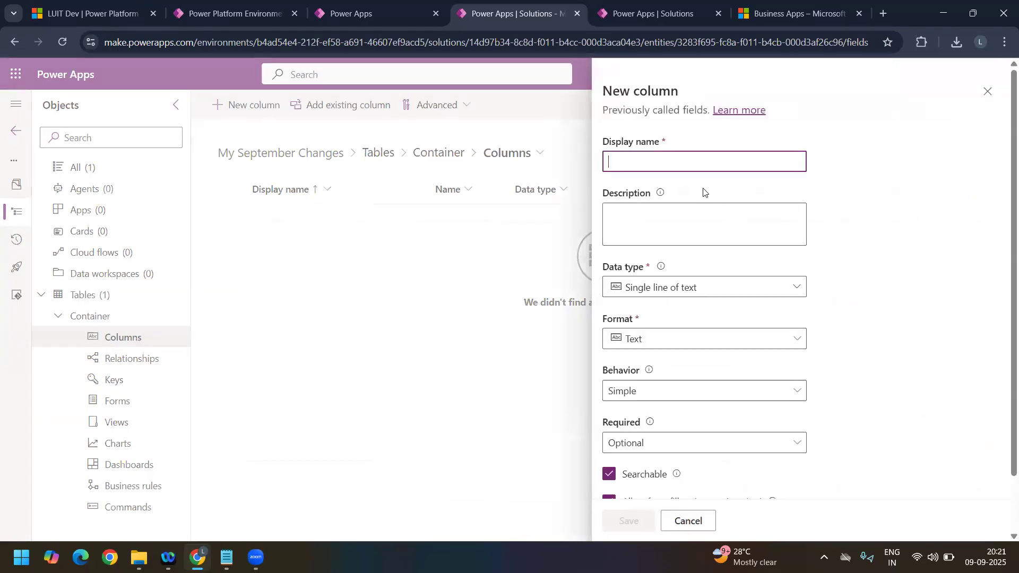
type("Spet")
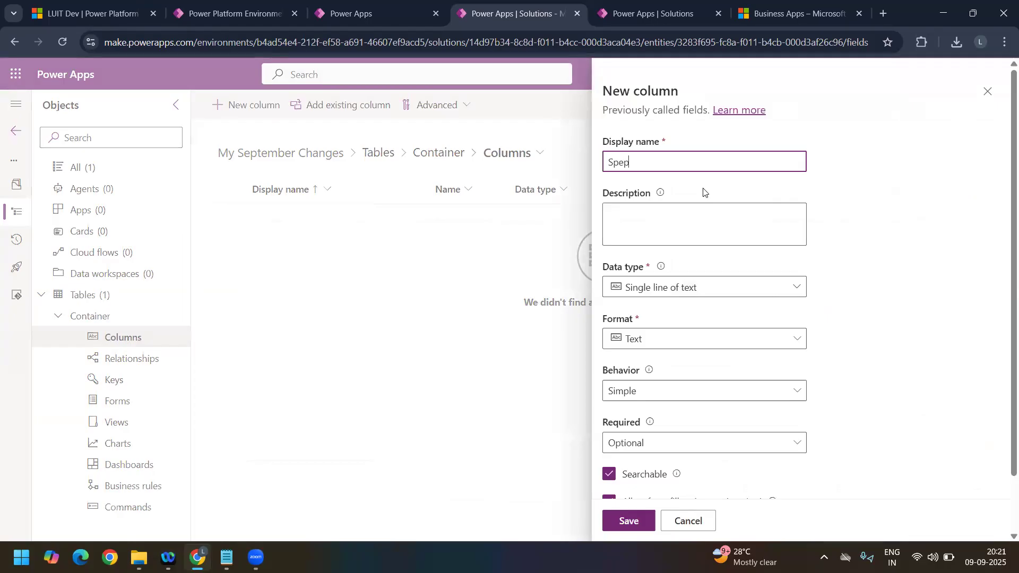
type("ept Change Column")
scroll(684, 383, "down", 2)
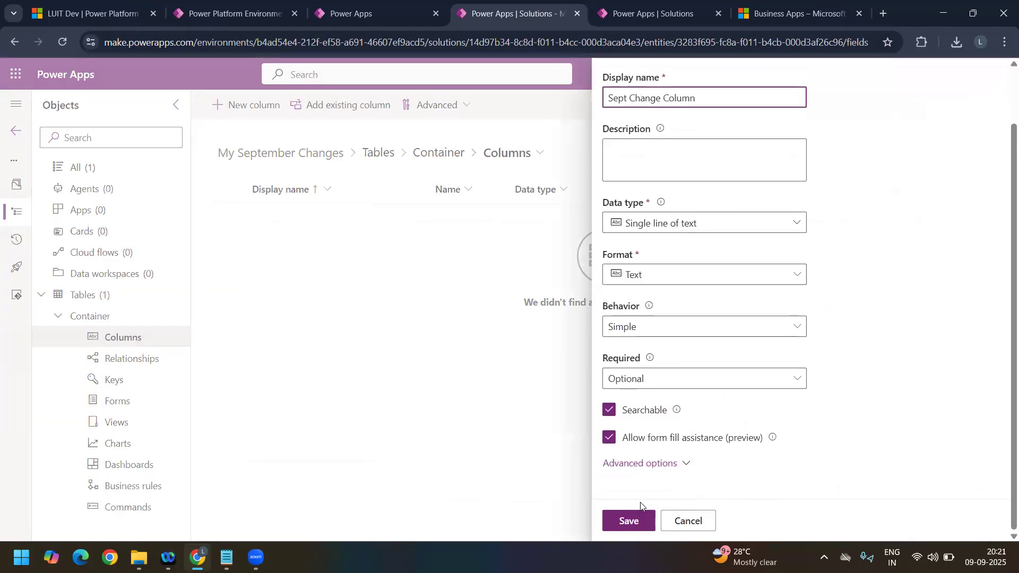
left_click(647, 521)
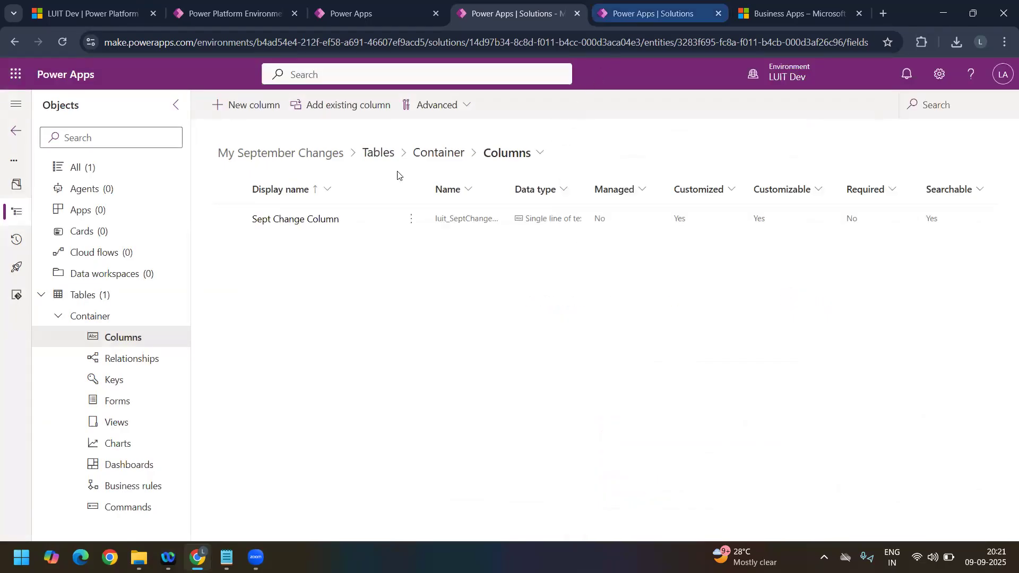
Step: Search all tables in LUITCServiceApp for Container and delete the one named hc_container
key("ctrl+Tab")
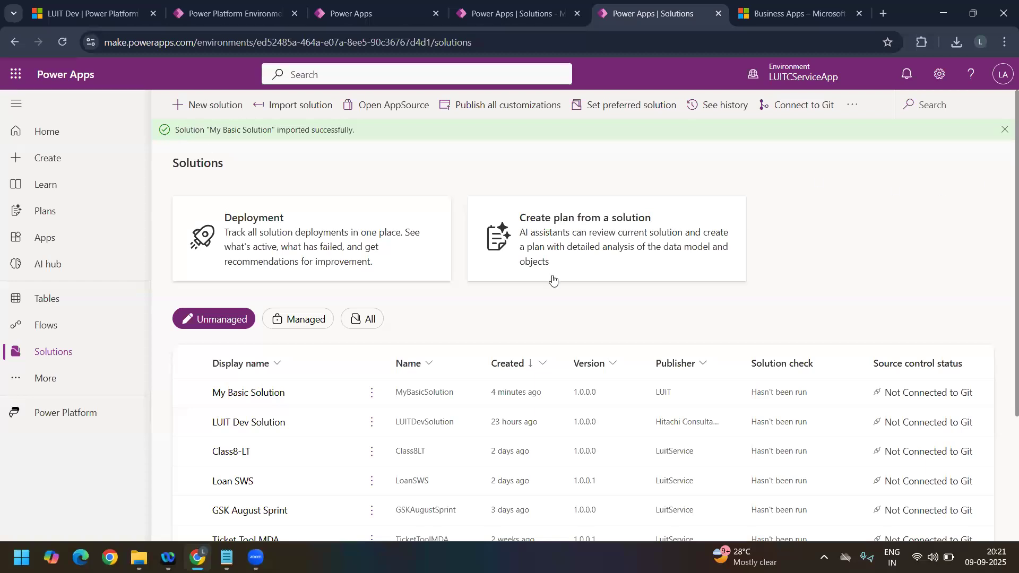
left_click(51, 299)
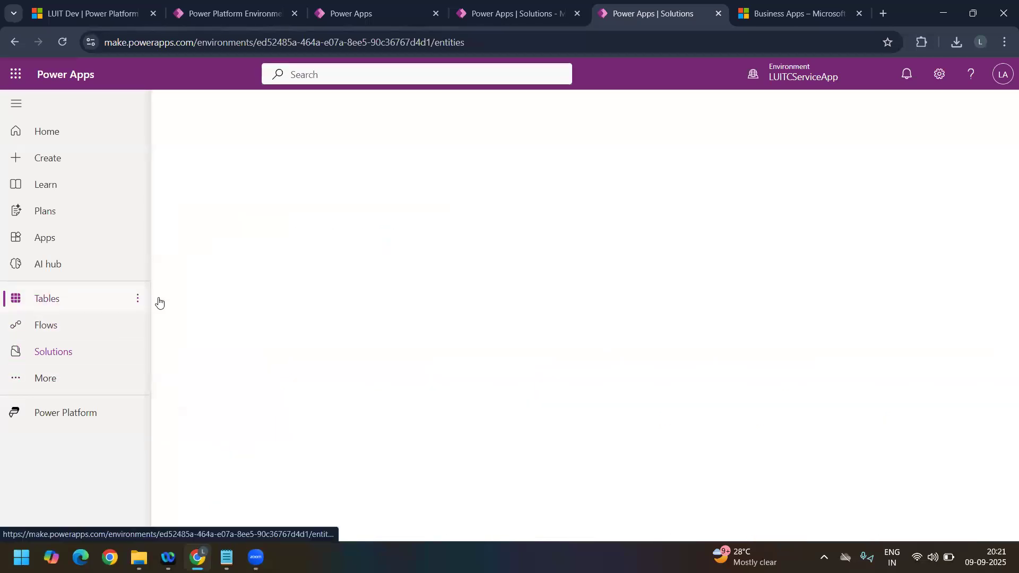
left_click(370, 282)
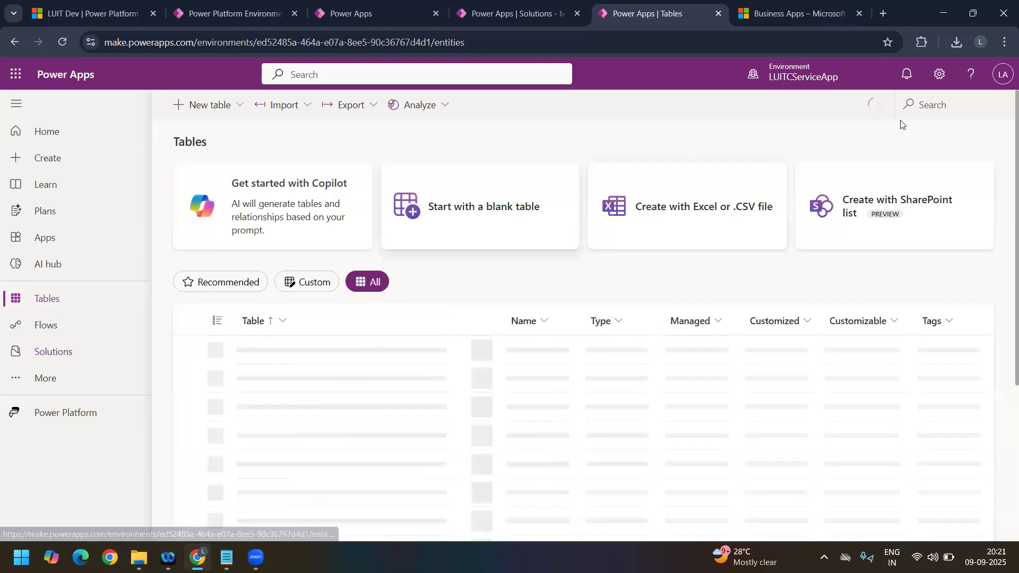
left_click(930, 100)
type("Co")
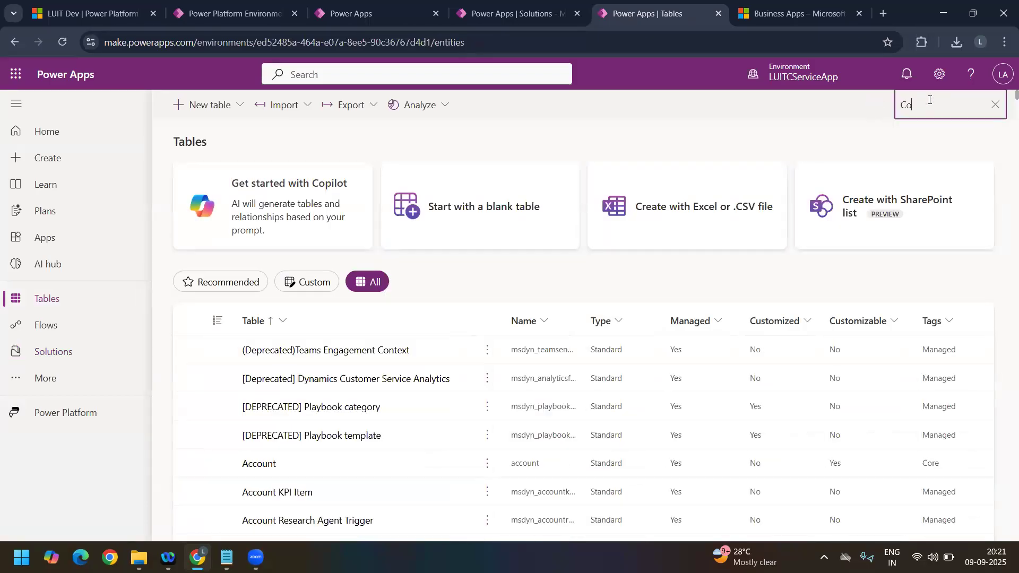
type("ntainer")
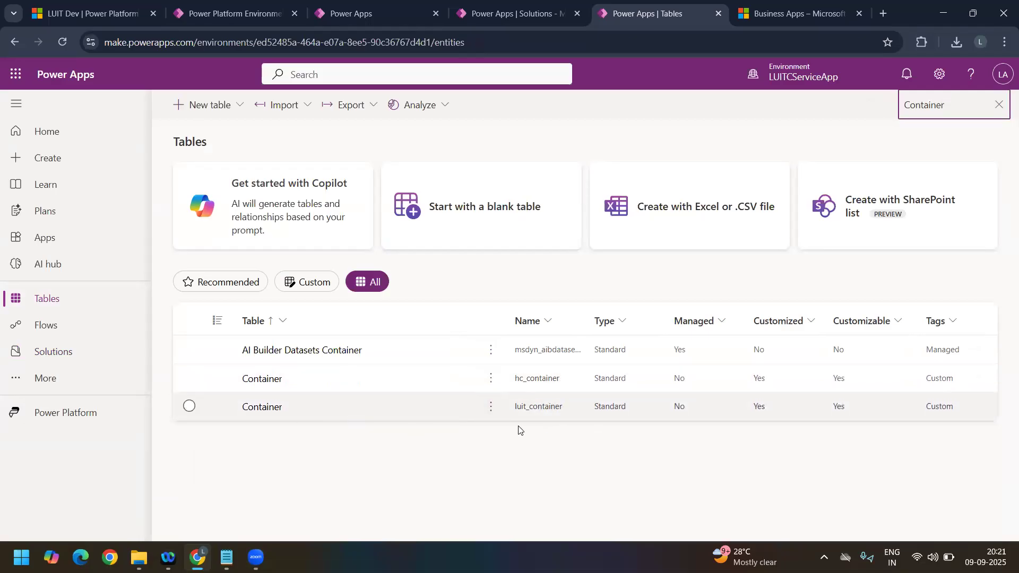
left_click(189, 378)
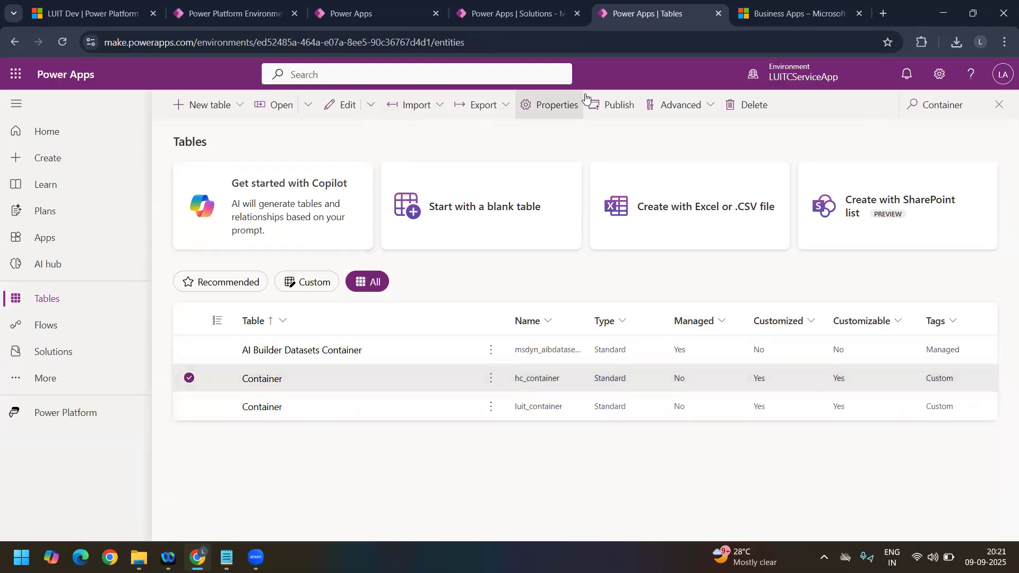
left_click(767, 116)
left_click(578, 344)
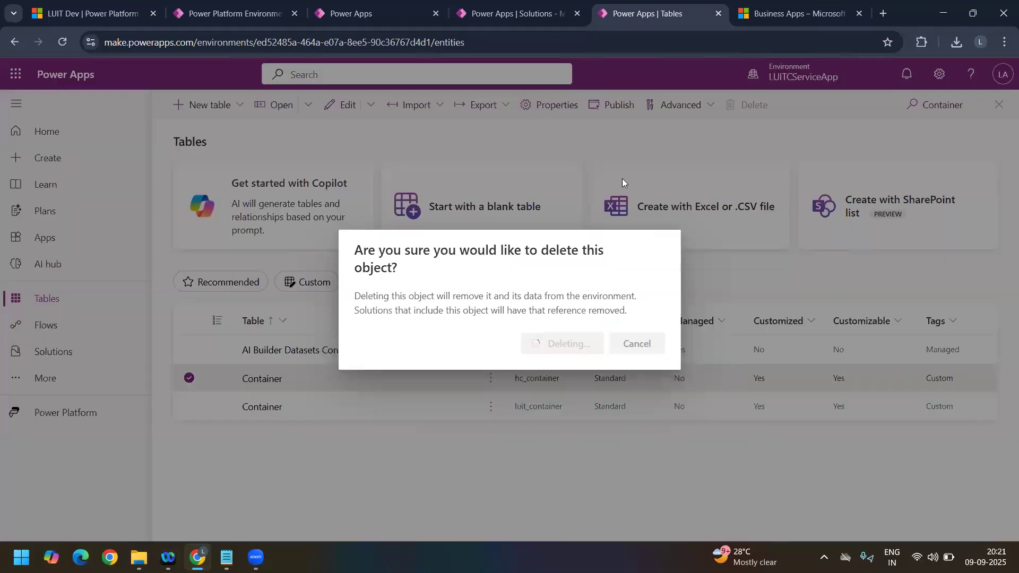
Step: Start exporting My September Changes from LUIT Dev, deselecting the missing luit_Container component and skipping its addition
left_click(495, 15)
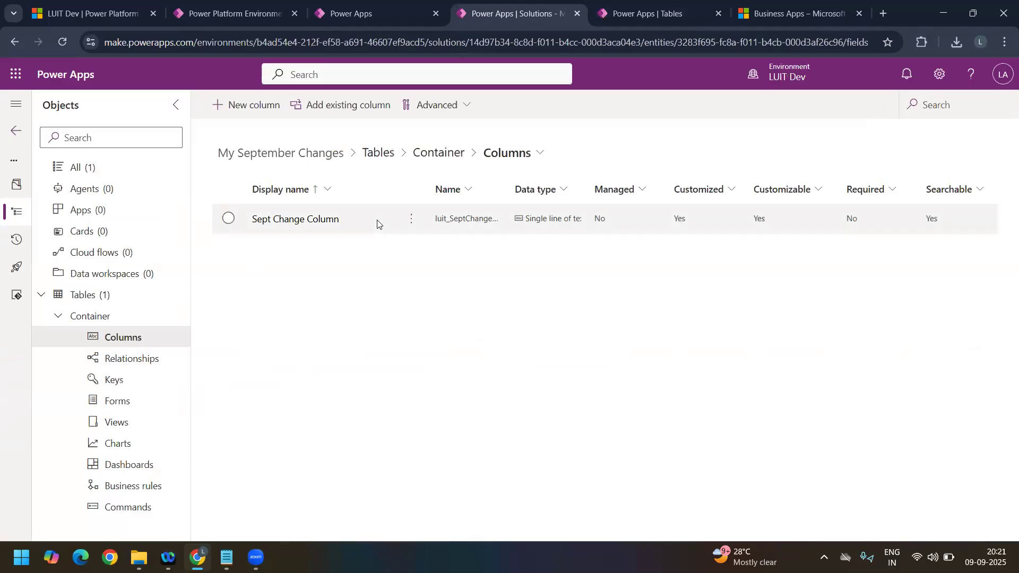
left_click(18, 131)
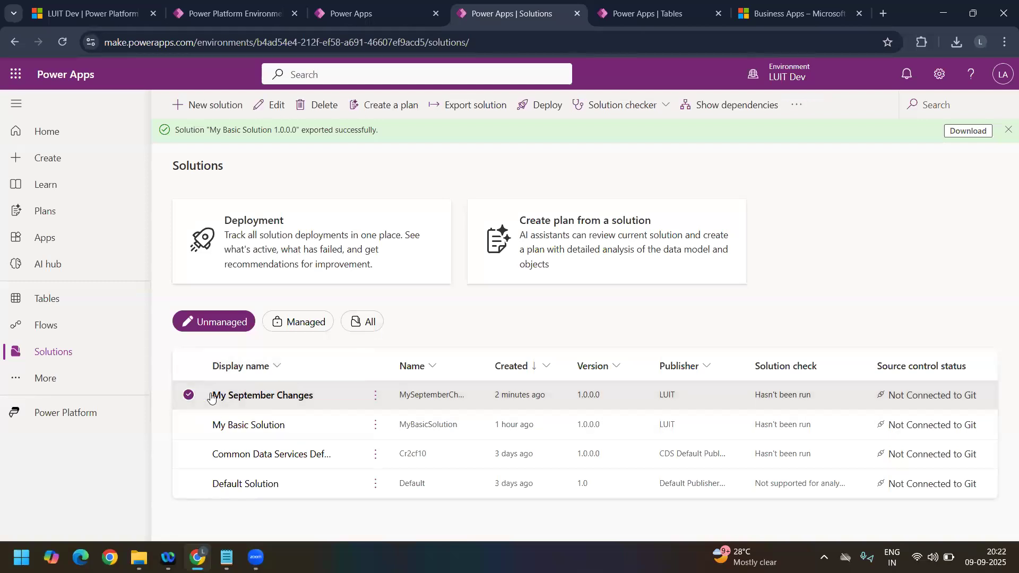
left_click(459, 108)
left_click(843, 518)
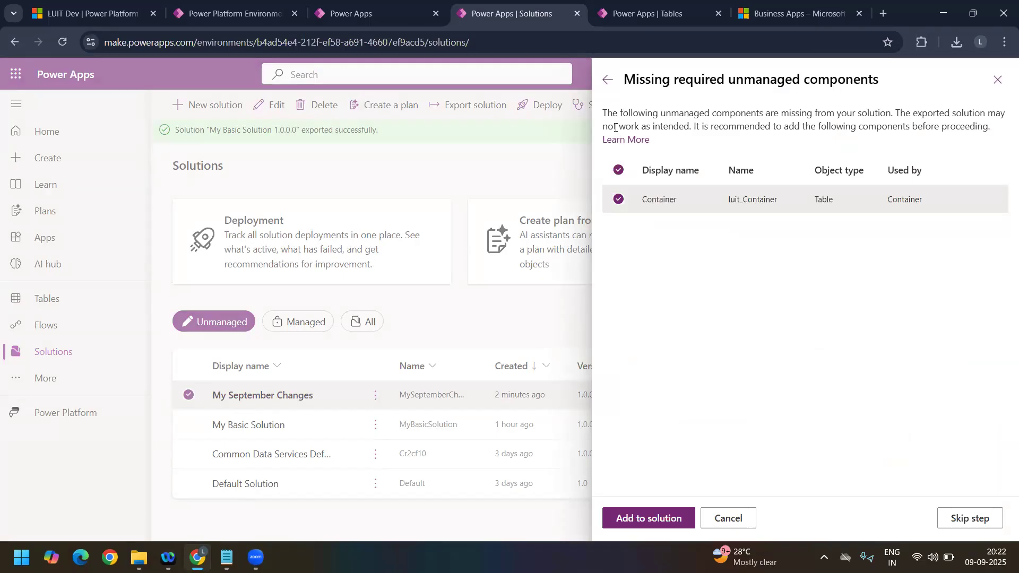
left_click_drag(697, 126, 931, 128)
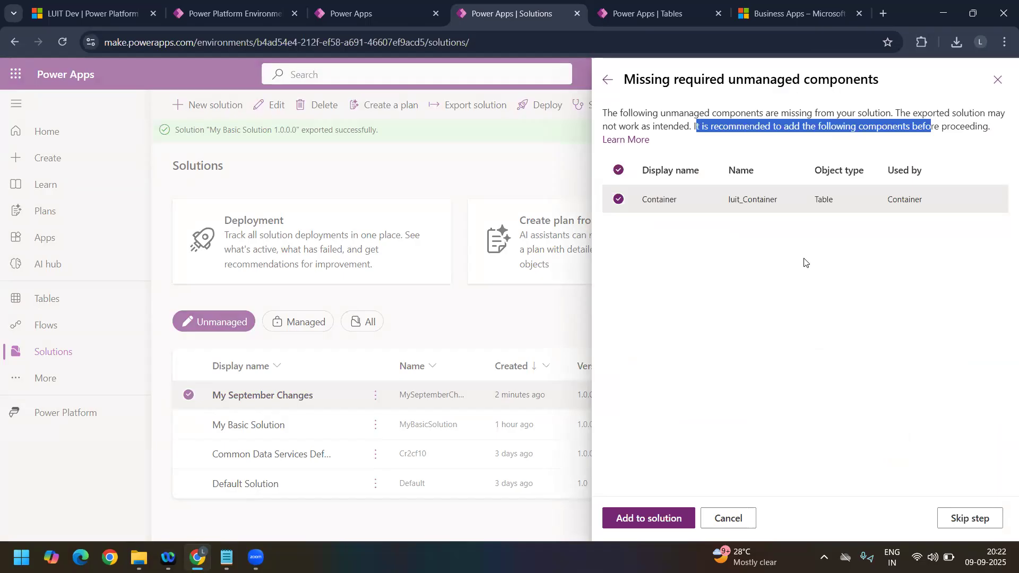
left_click(805, 262)
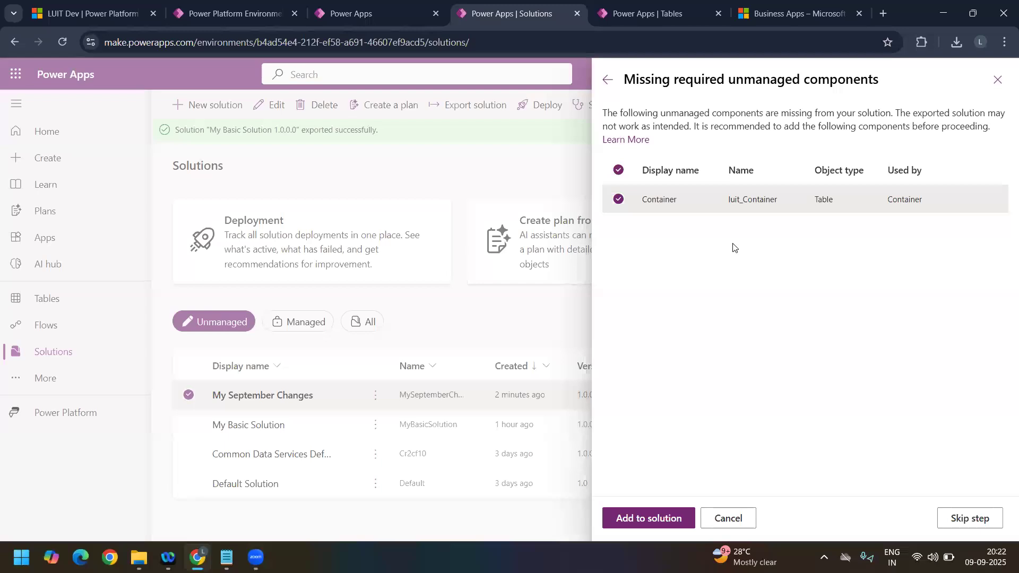
left_click(624, 172)
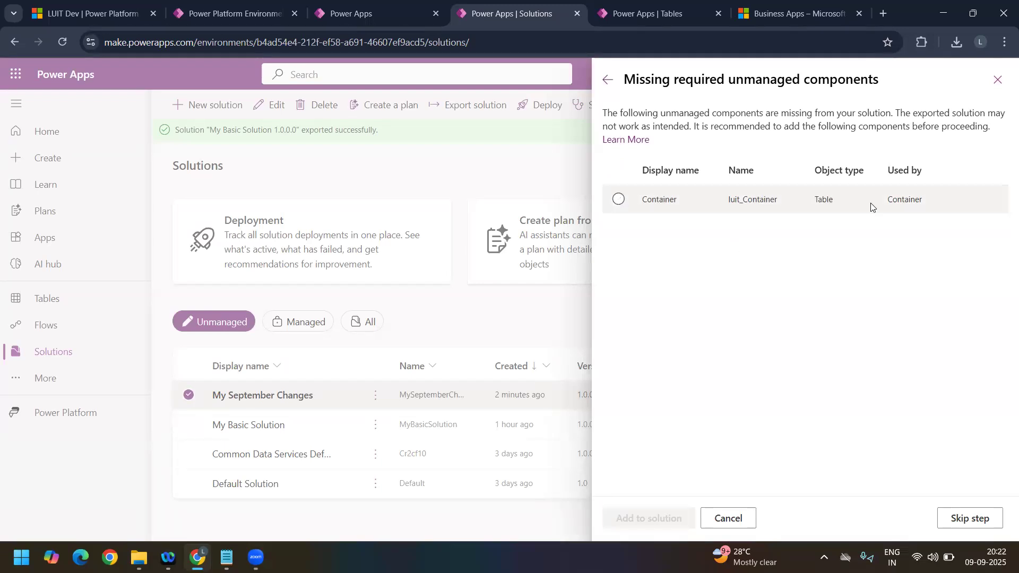
left_click(972, 517)
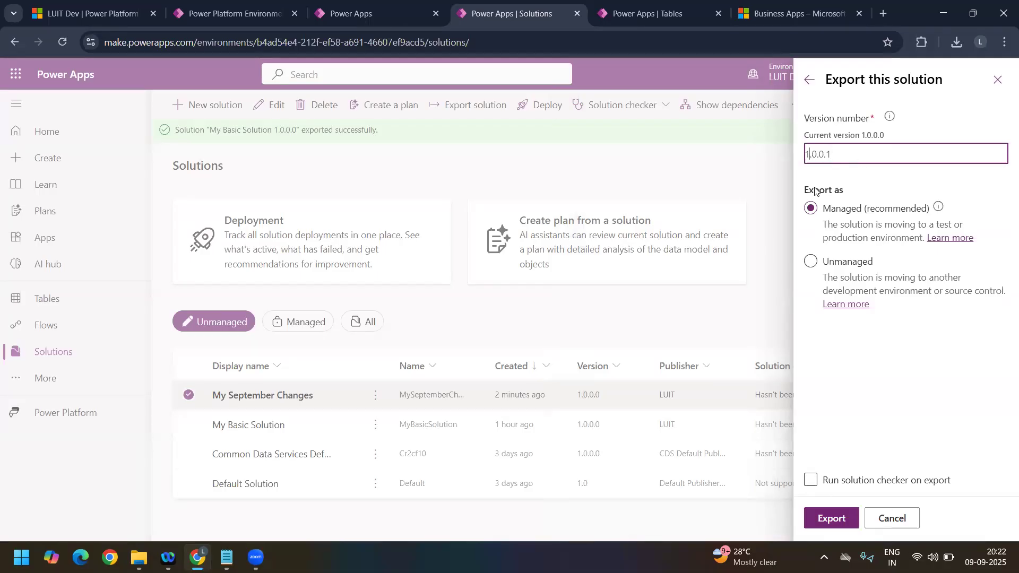
Step: Export My September Changes as unmanaged with version 2.0.0.0, and return to the LUITCServiceApp tables
key("BackSpace")
type("2")
key("BackSpace")
type("0")
left_click(811, 261)
left_click(840, 519)
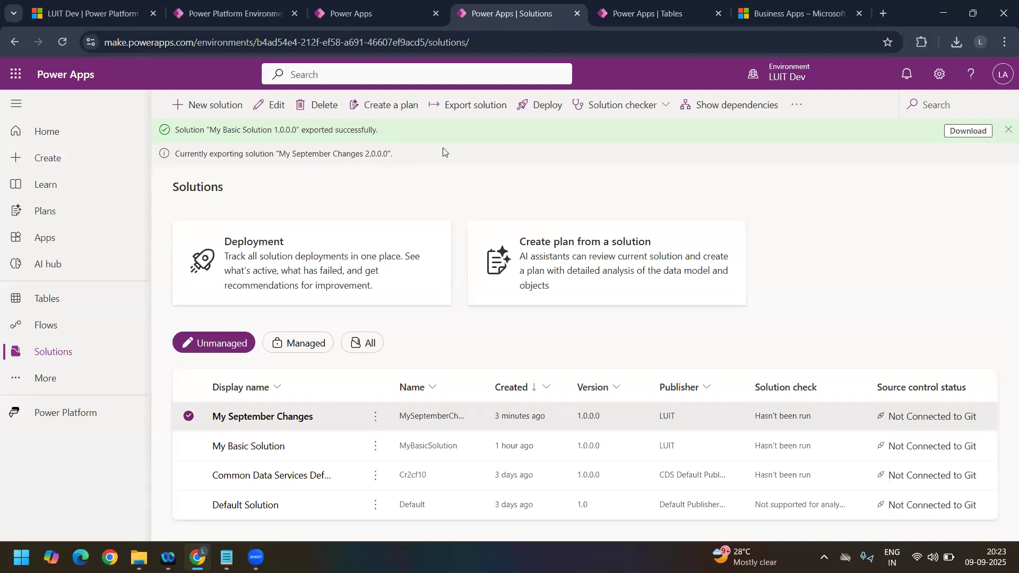
left_click(627, 20)
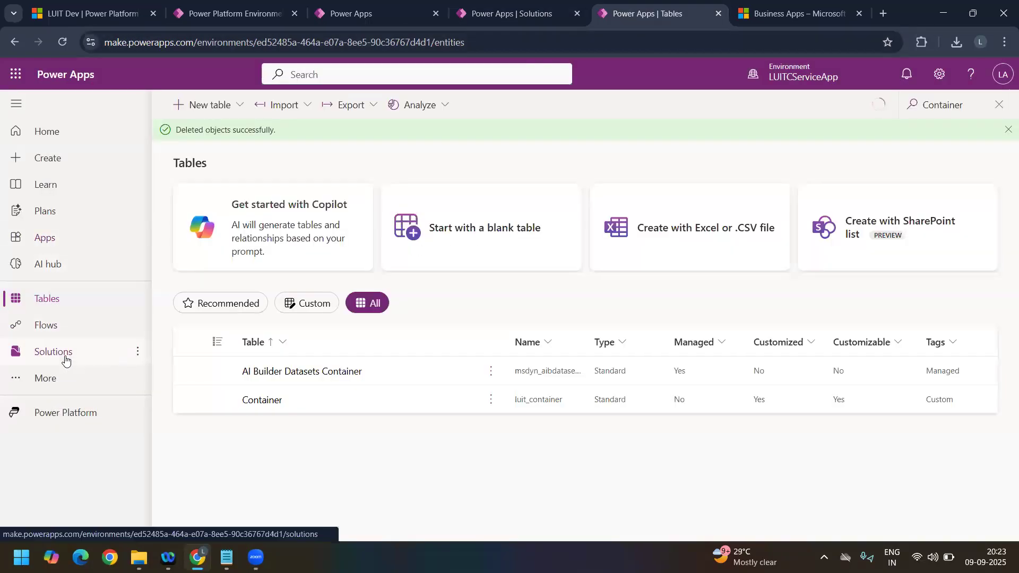
Step: Dismiss the My Basic Solution export notice in LUIT Dev and start a solution import from the LUITCServiceApp solutions list
left_click(62, 355)
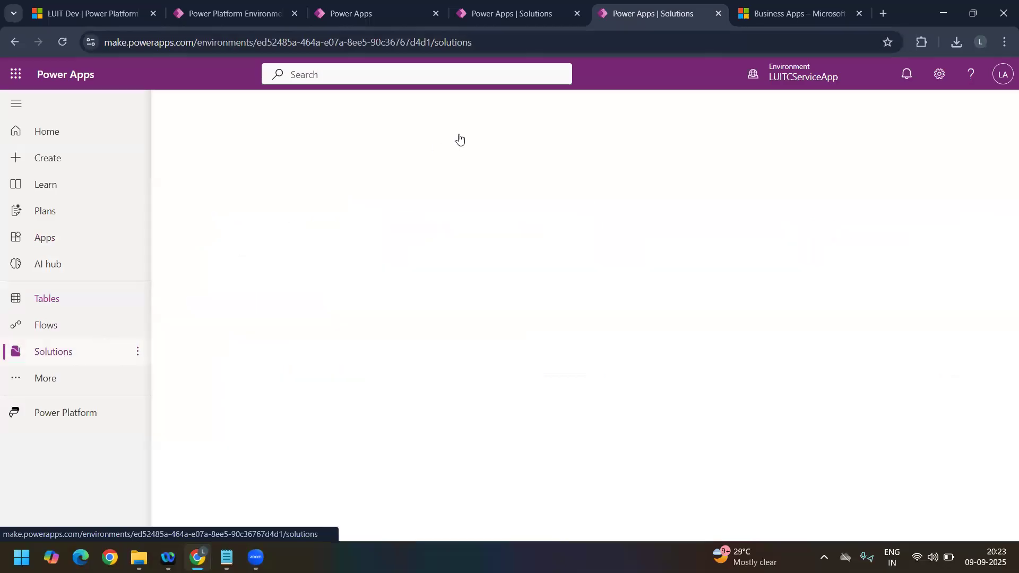
left_click(562, 15)
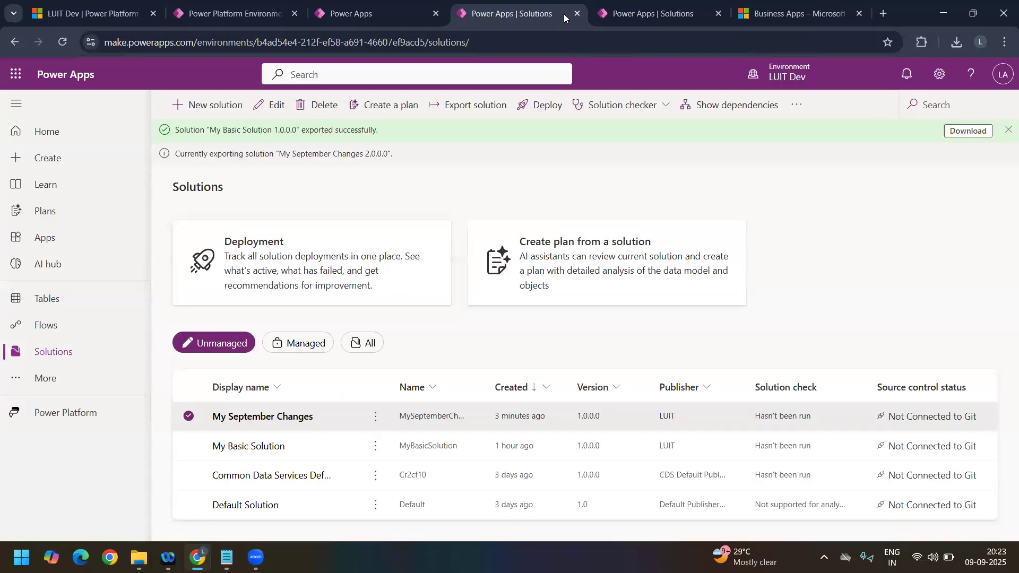
left_click(654, 18)
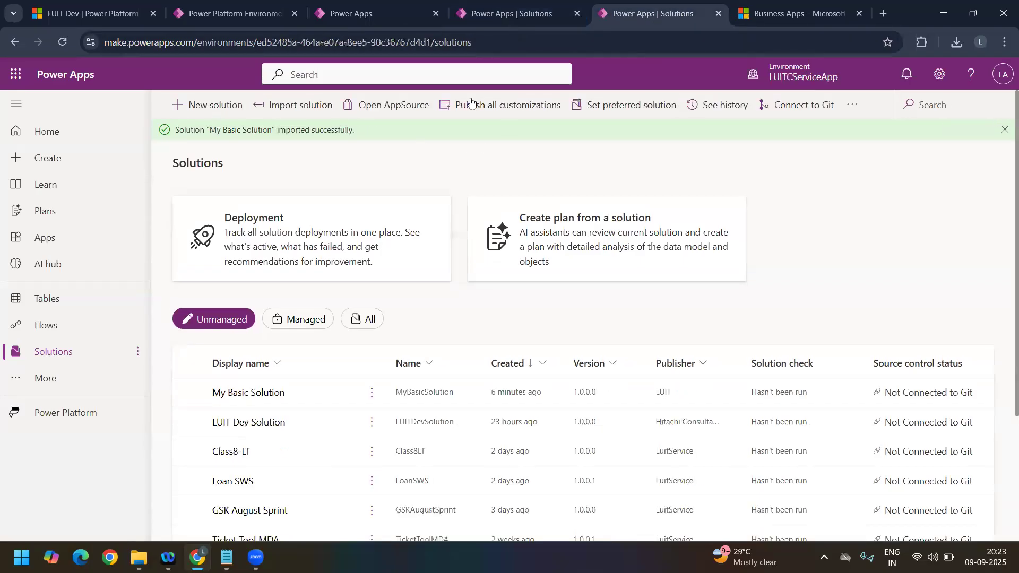
left_click(517, 17)
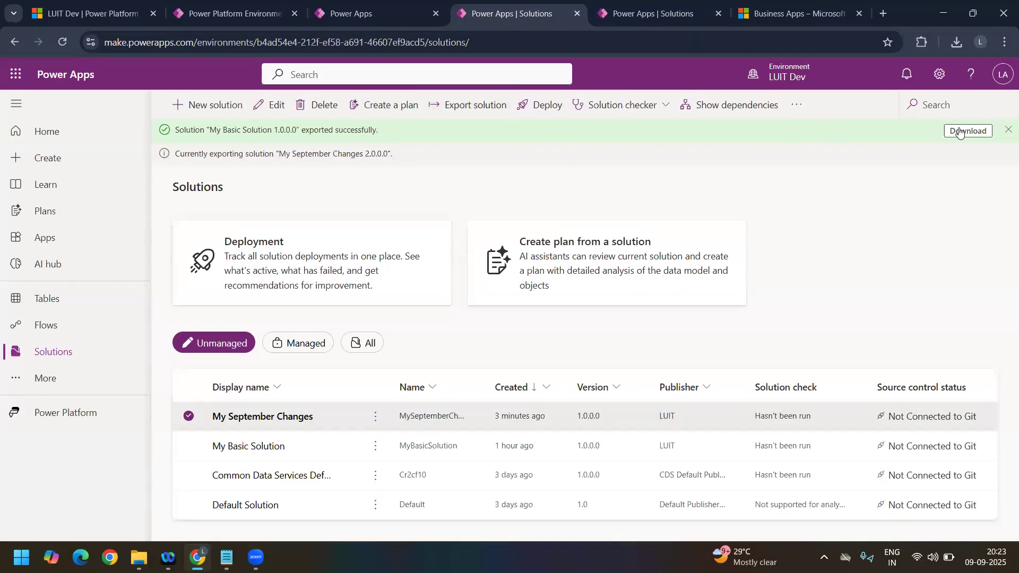
left_click(1007, 131)
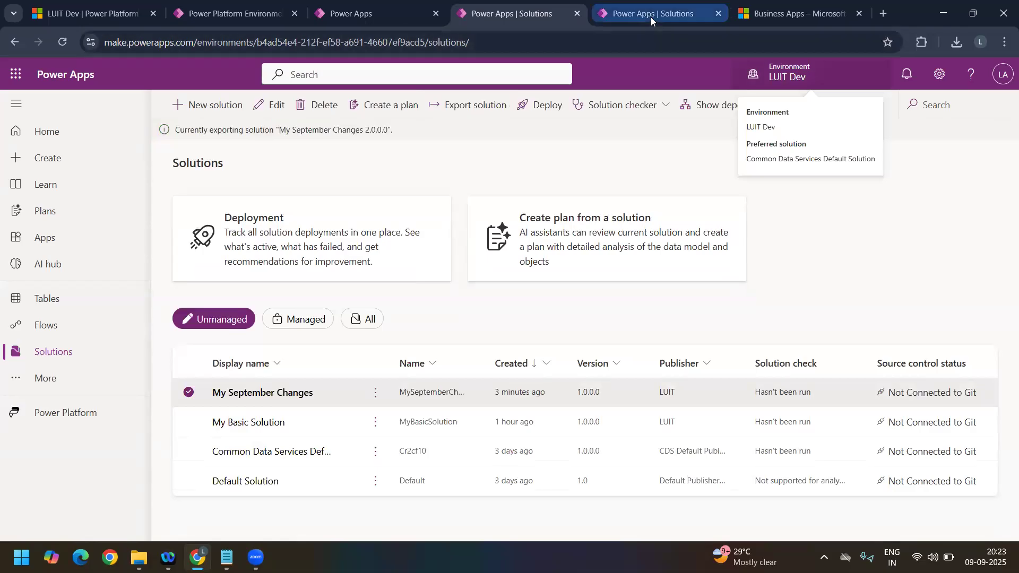
left_click(651, 17)
left_click(289, 109)
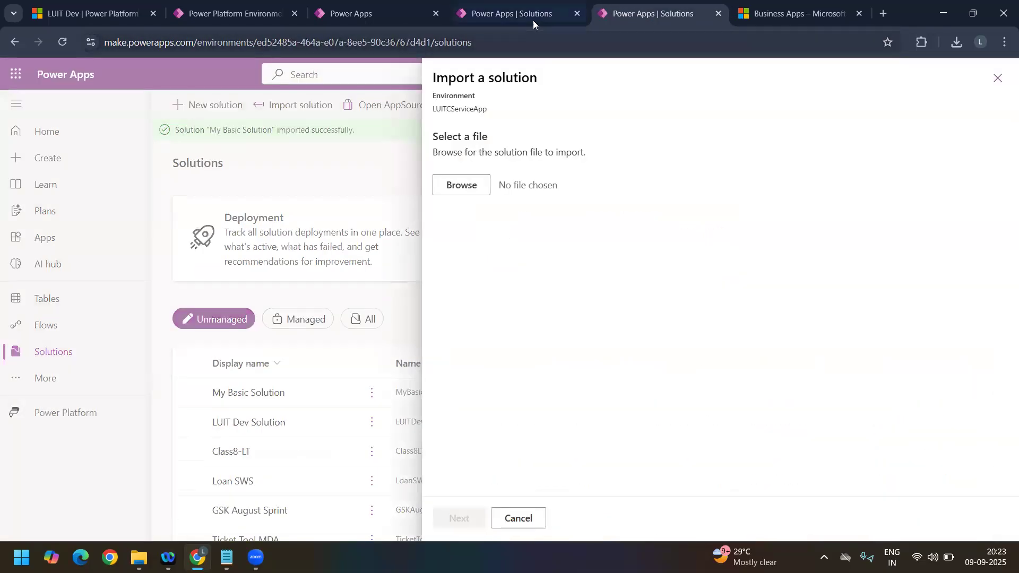
Step: Download the exported My September Changes 2.0.0.0 package from LUIT Dev and open that solution's contents
left_click(533, 21)
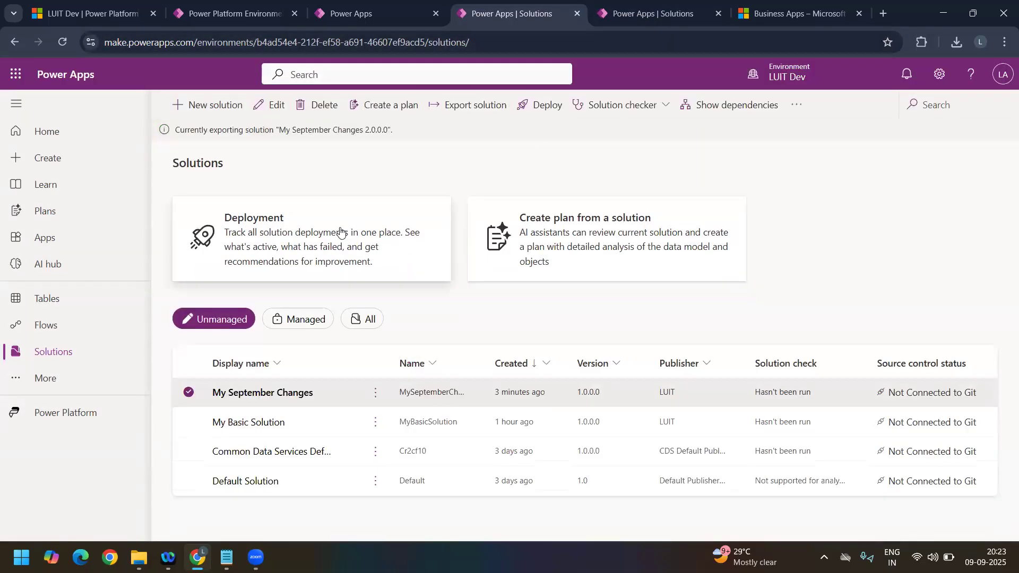
left_click_drag(487, 363, 544, 363)
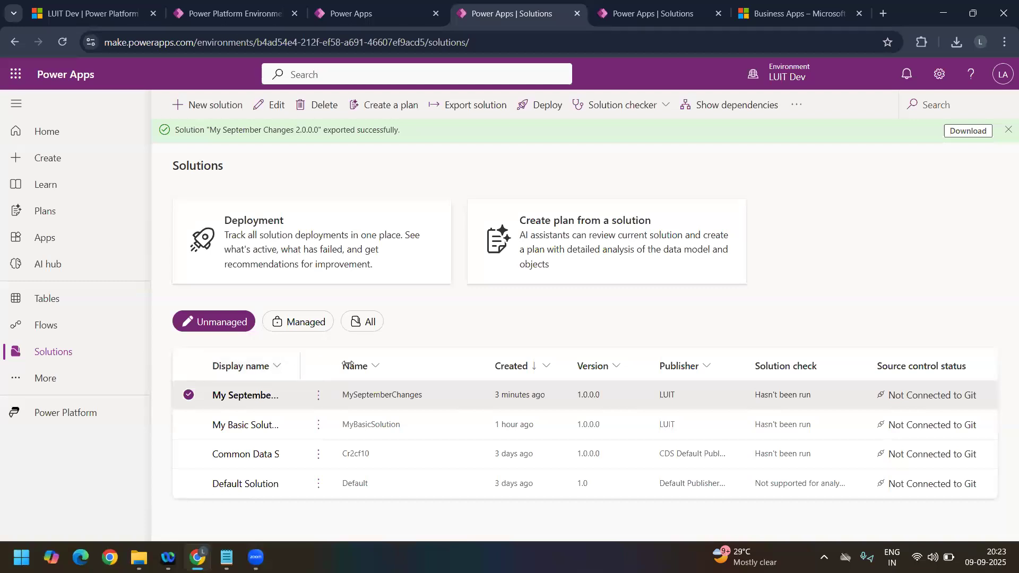
left_click_drag(347, 365, 364, 362)
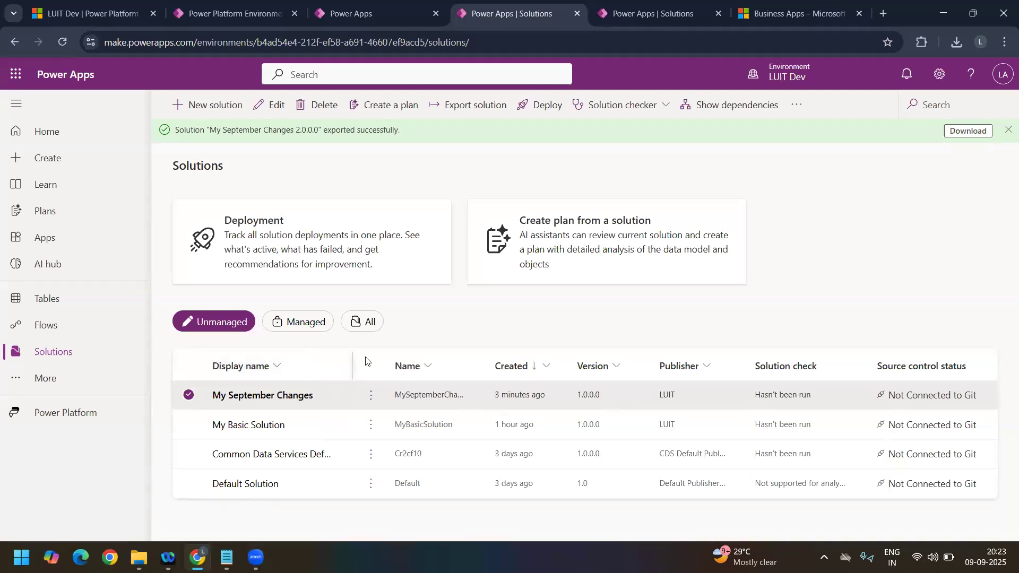
left_click(956, 129)
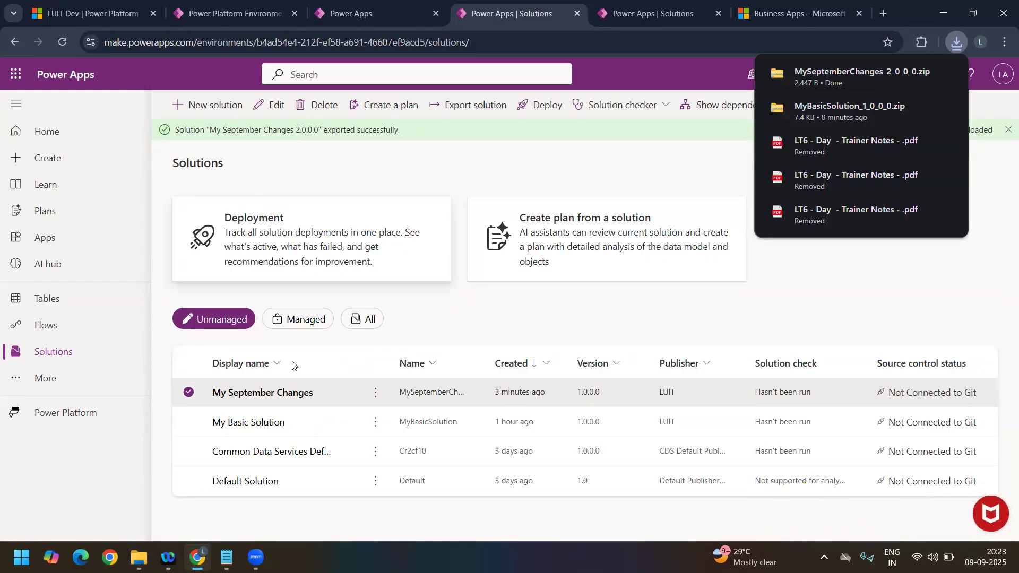
left_click(285, 398)
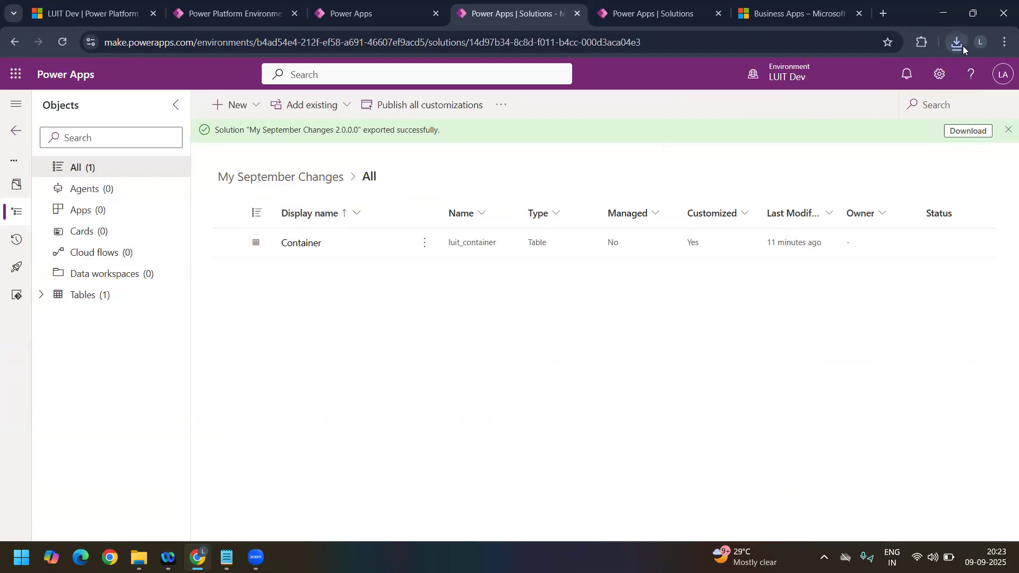
Step: Import MySeptemberChanges_2_0_0_0 into LUITCServiceApp with plugin steps and flows enabled
left_click(646, 18)
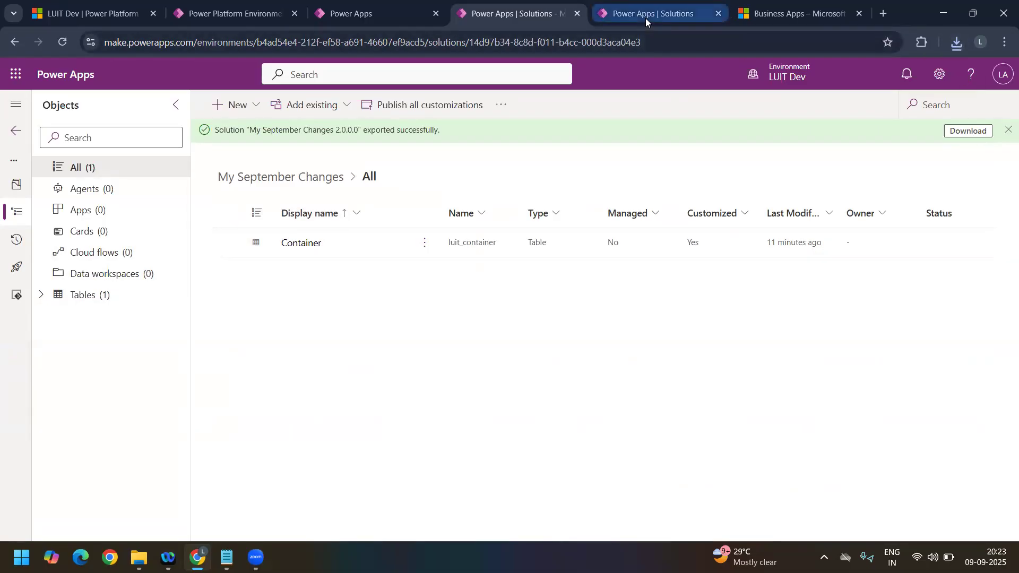
left_click(457, 187)
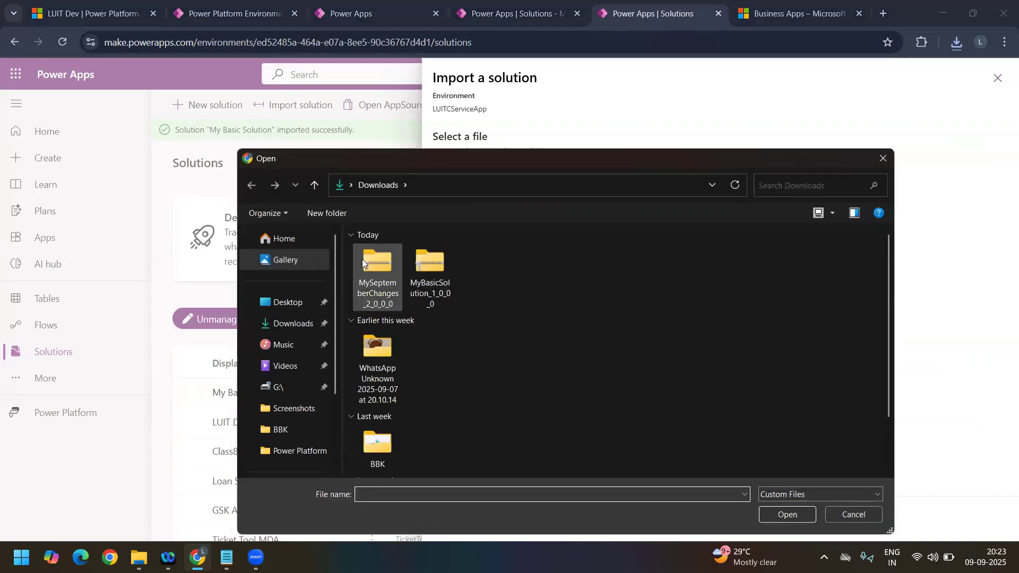
left_click(375, 274)
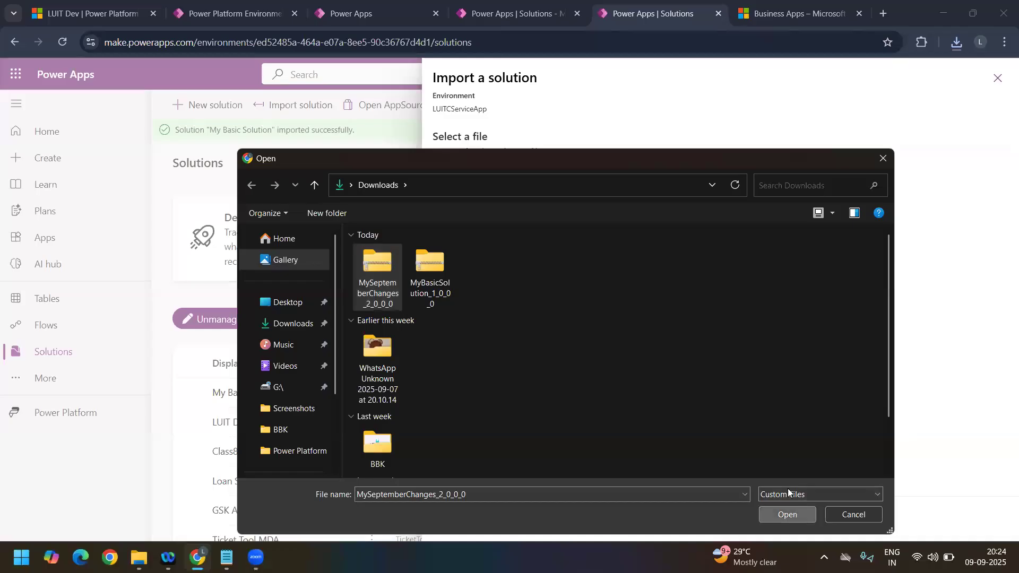
left_click(788, 514)
left_click(465, 518)
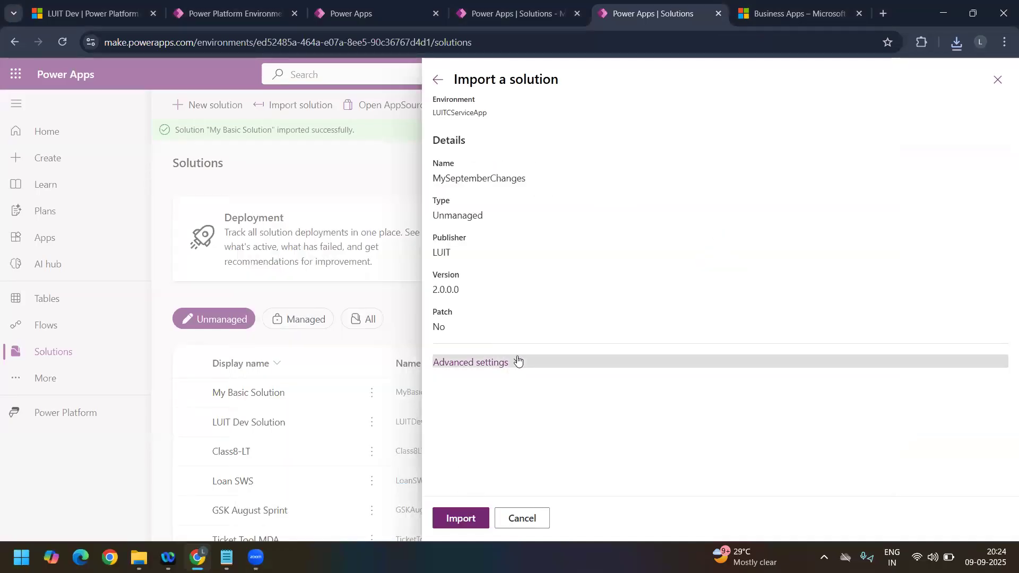
left_click(518, 361)
left_click_drag(464, 293, 432, 291)
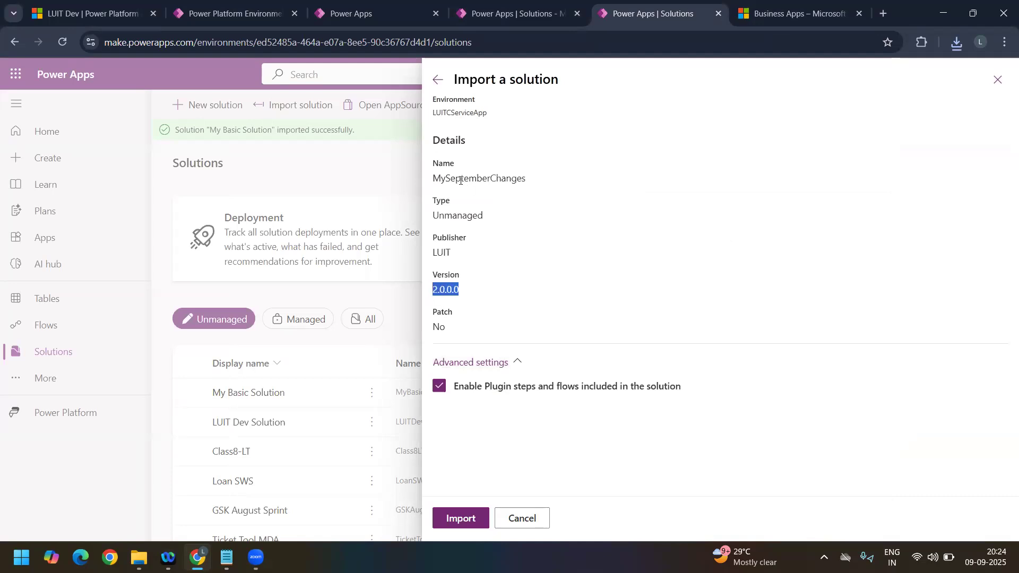
left_click(472, 520)
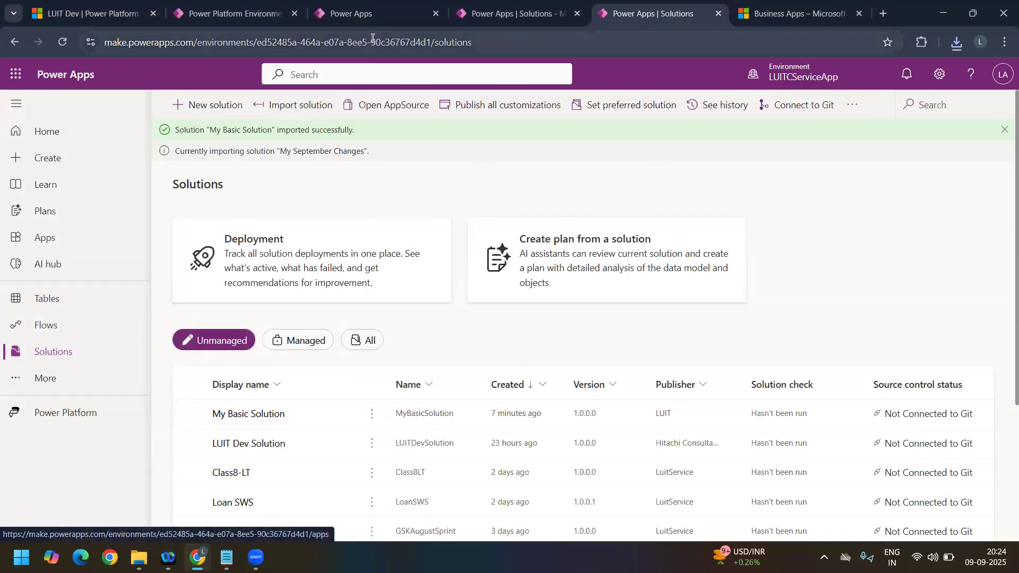
Step: Search all tables in LUIT Dev for Container and open the custom Container table
left_click(347, 17)
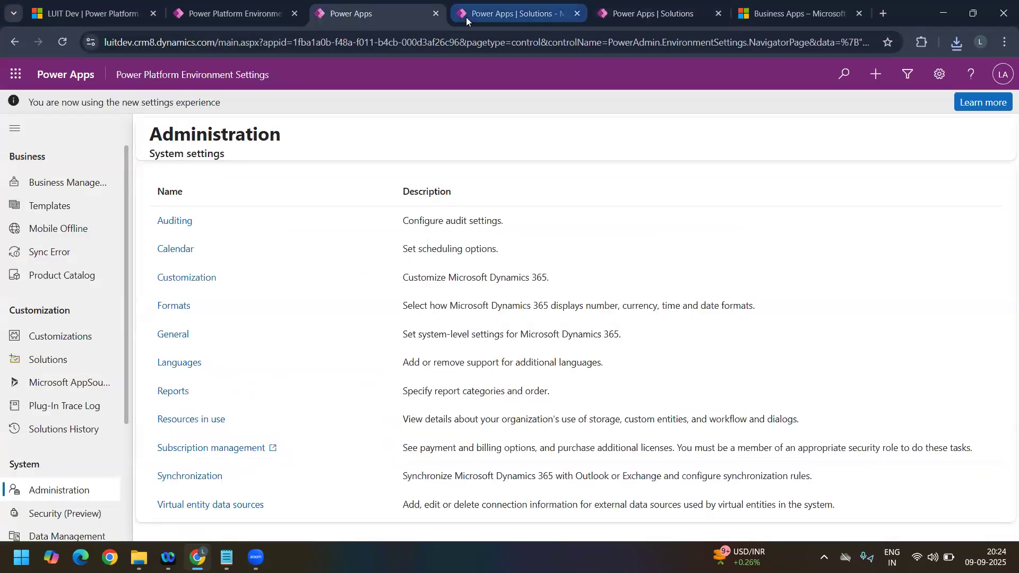
left_click(466, 16)
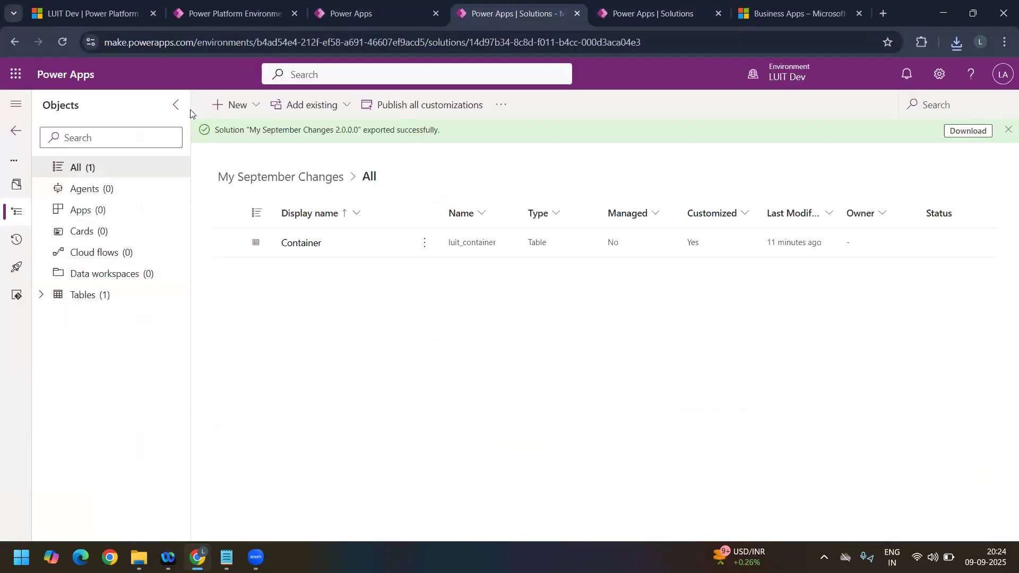
left_click(9, 133)
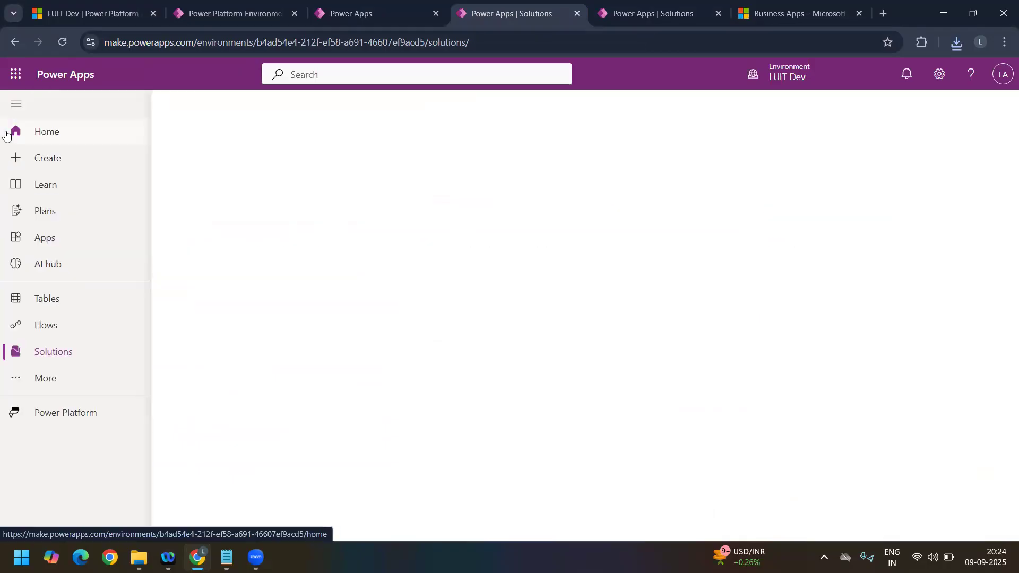
left_click(63, 305)
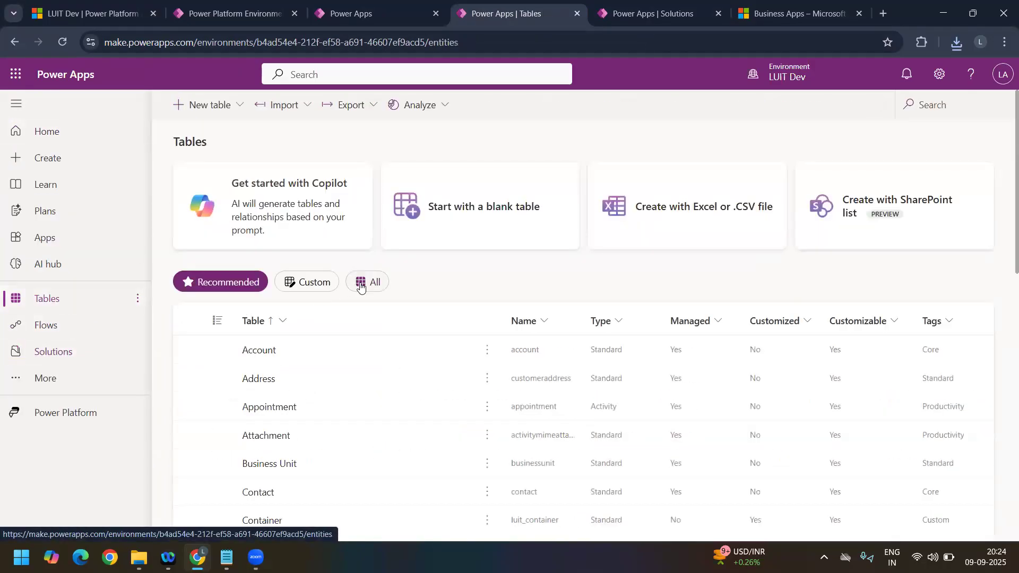
left_click(361, 287)
left_click(939, 104)
type("Container")
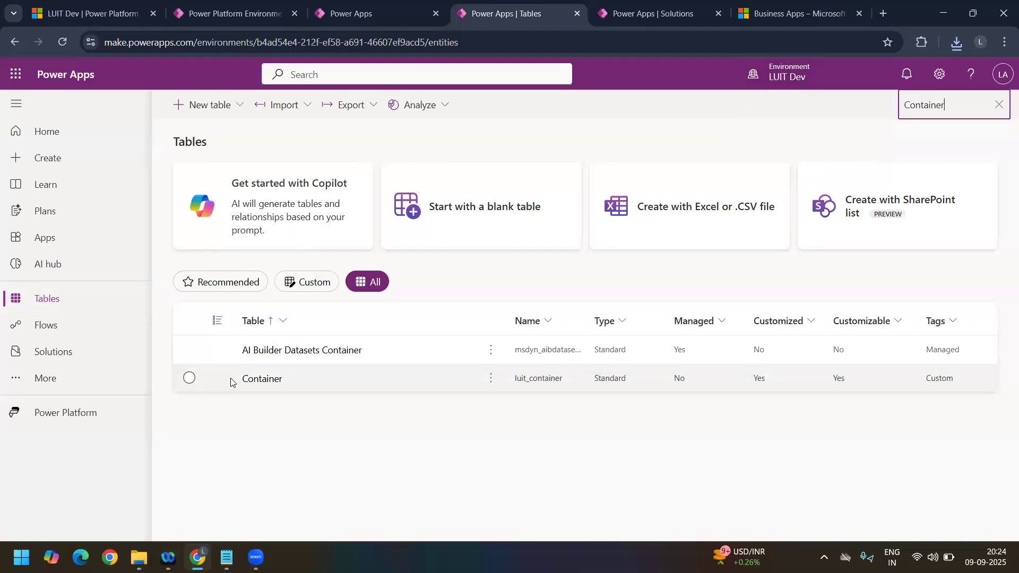
left_click(263, 386)
left_click(262, 383)
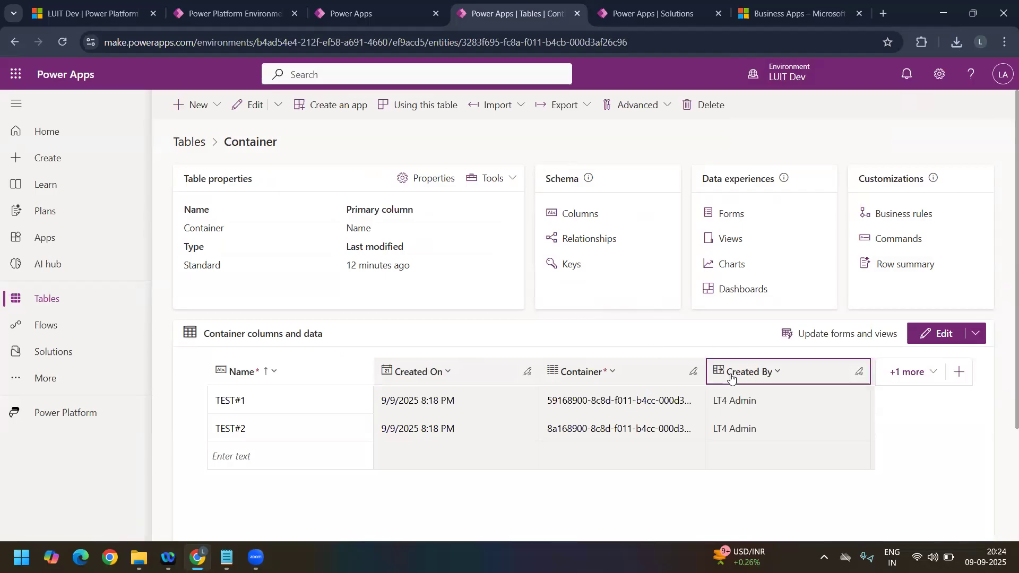
Step: Open the Container table's data for editing and show only Sept Change Column in the grid
left_click(940, 338)
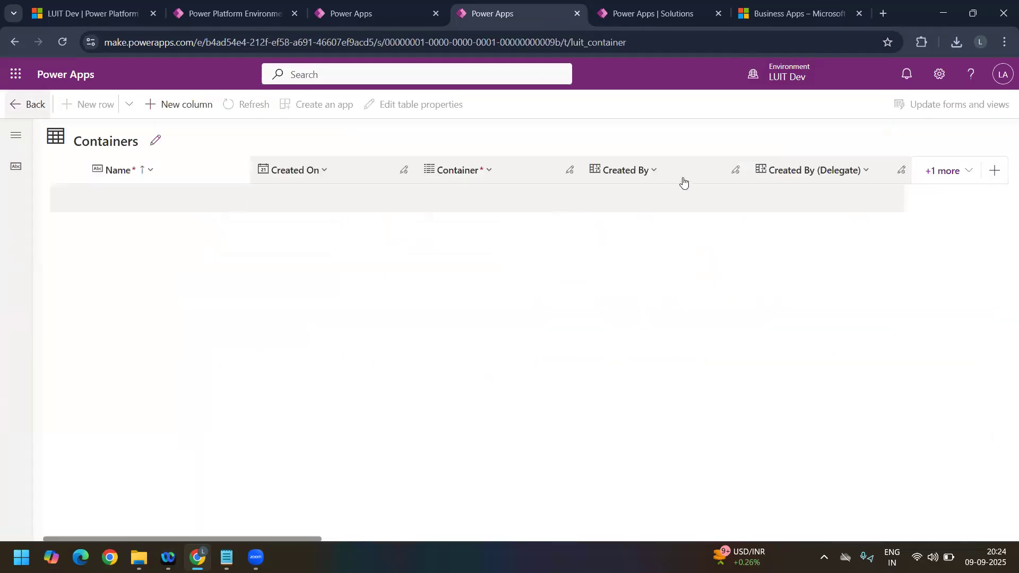
left_click(944, 171)
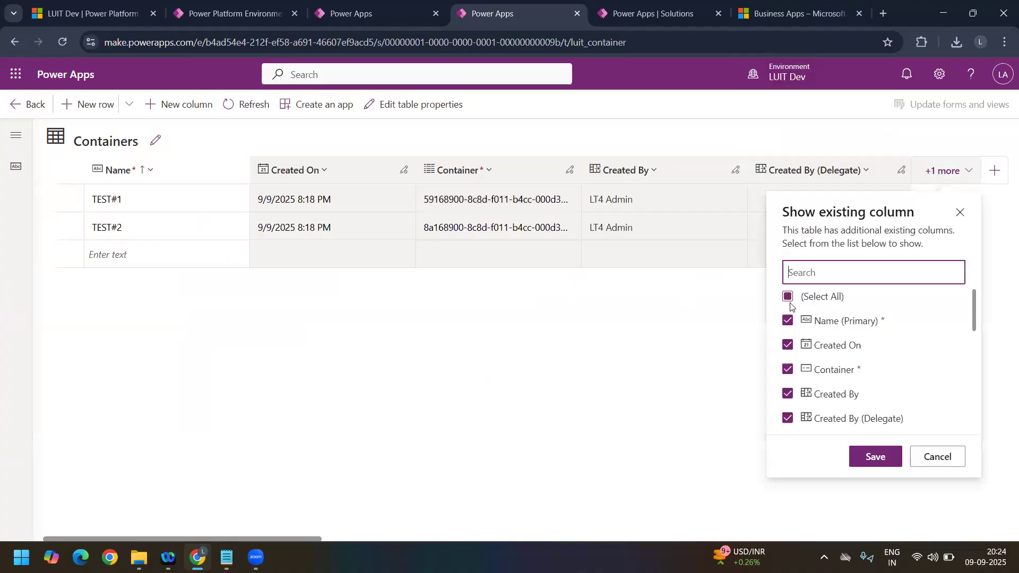
left_click(788, 297)
scroll(874, 367, "down", 10)
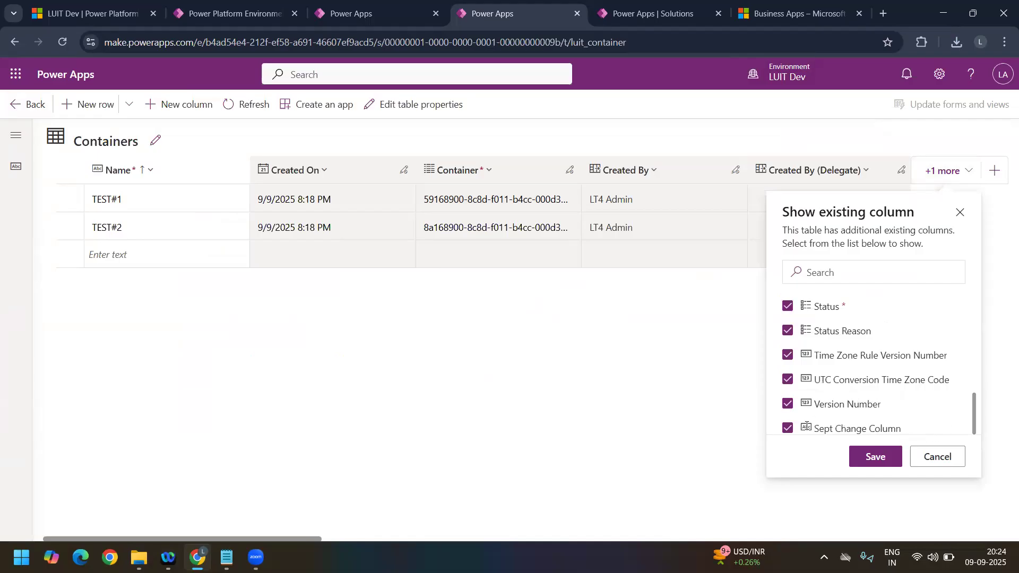
scroll(790, 311, "up", 10)
left_click(788, 299)
scroll(787, 367, "down", 10)
left_click(788, 428)
left_click(876, 457)
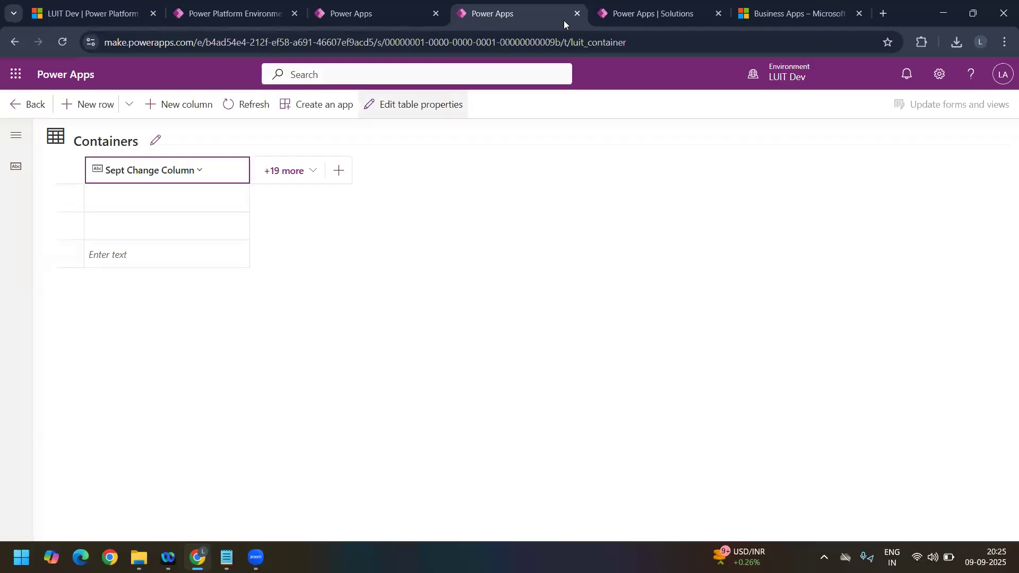
Step: Check the import status in LUITCServiceApp, dismiss the My Basic Solution notice, and return to the Container table overview in LUIT Dev
left_click(649, 18)
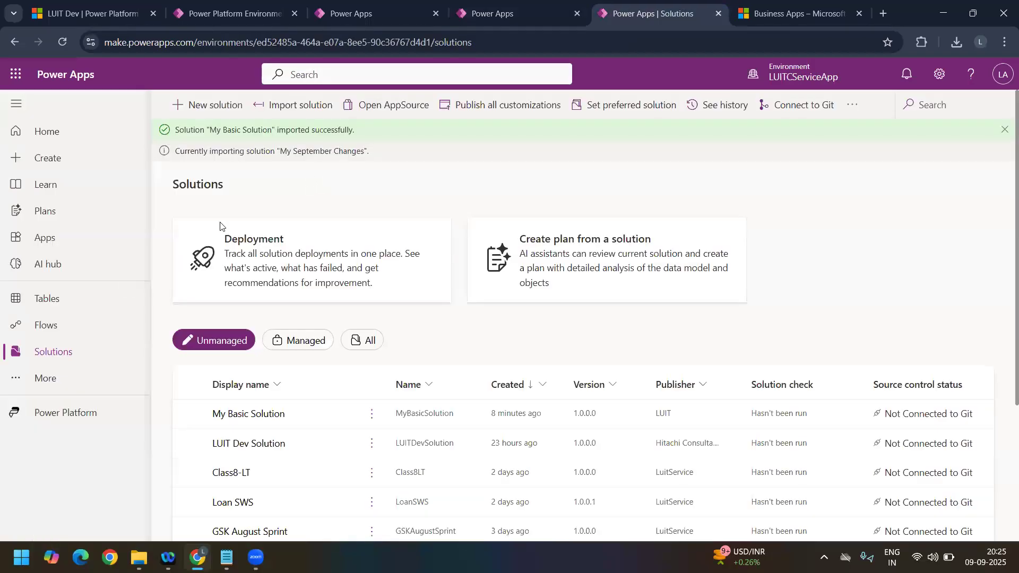
left_click(1002, 131)
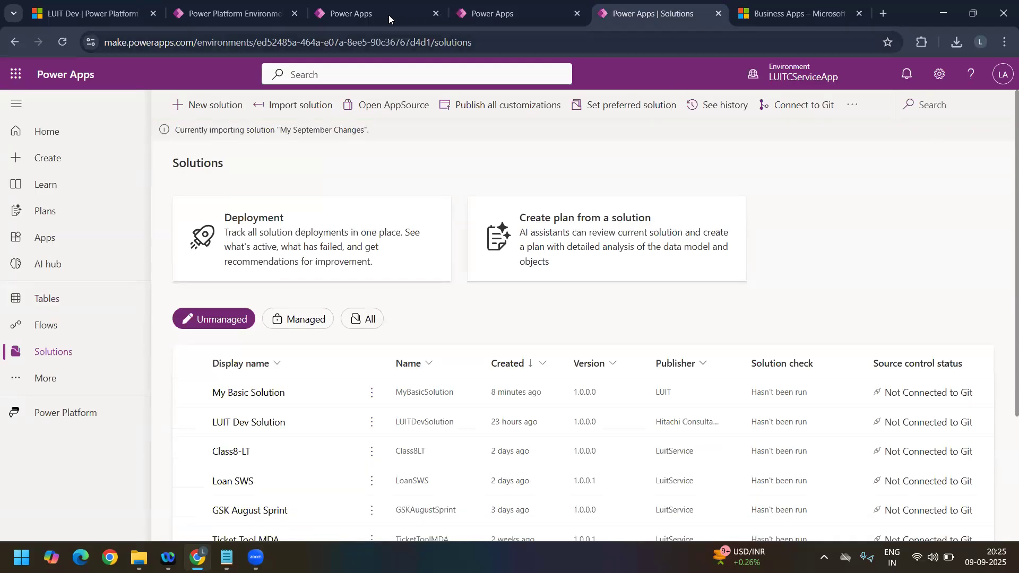
left_click(484, 4)
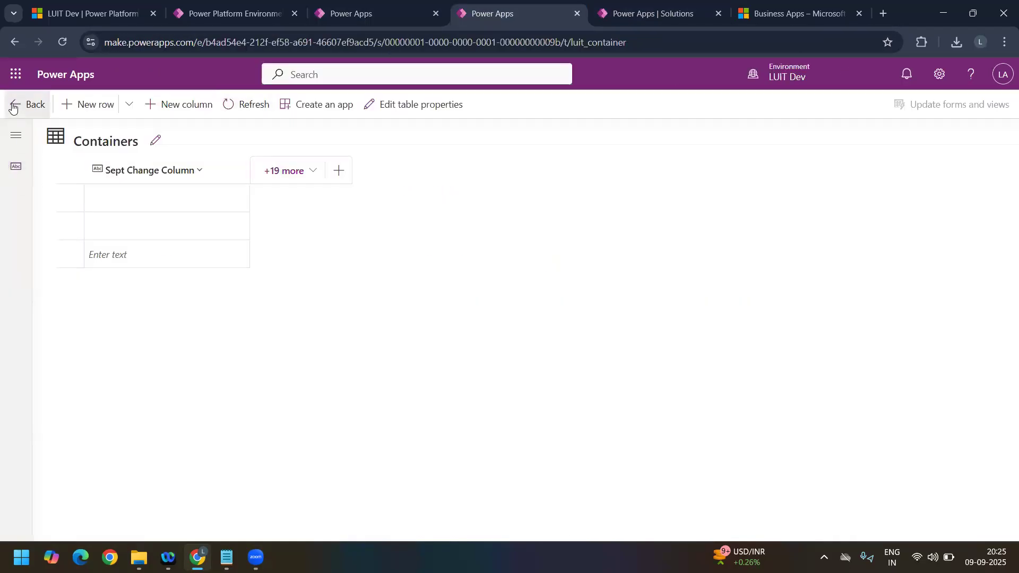
left_click(13, 107)
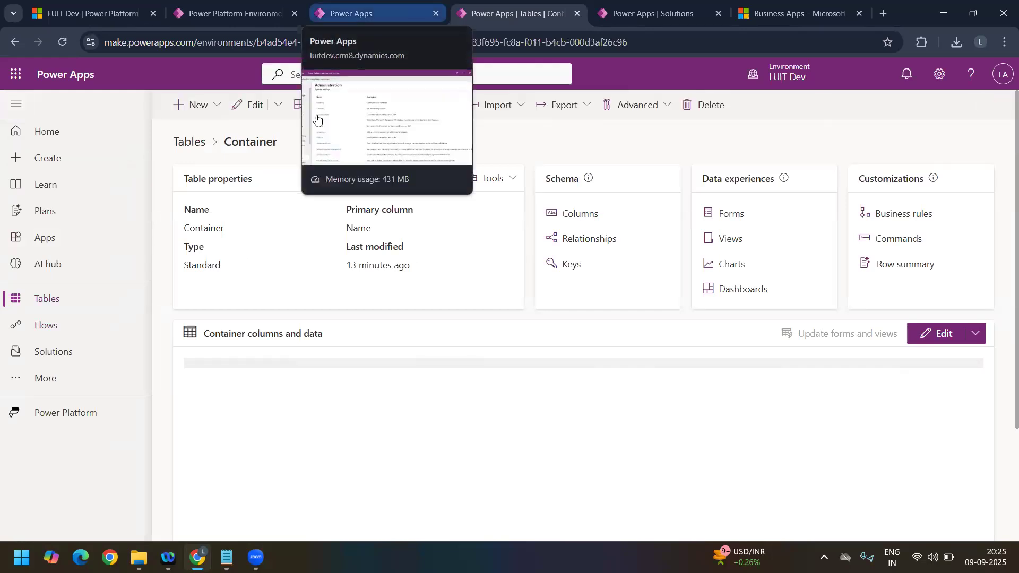
Step: Return to the LUIT Dev solutions list and review the clone options available for My Basic Solution
left_click(75, 352)
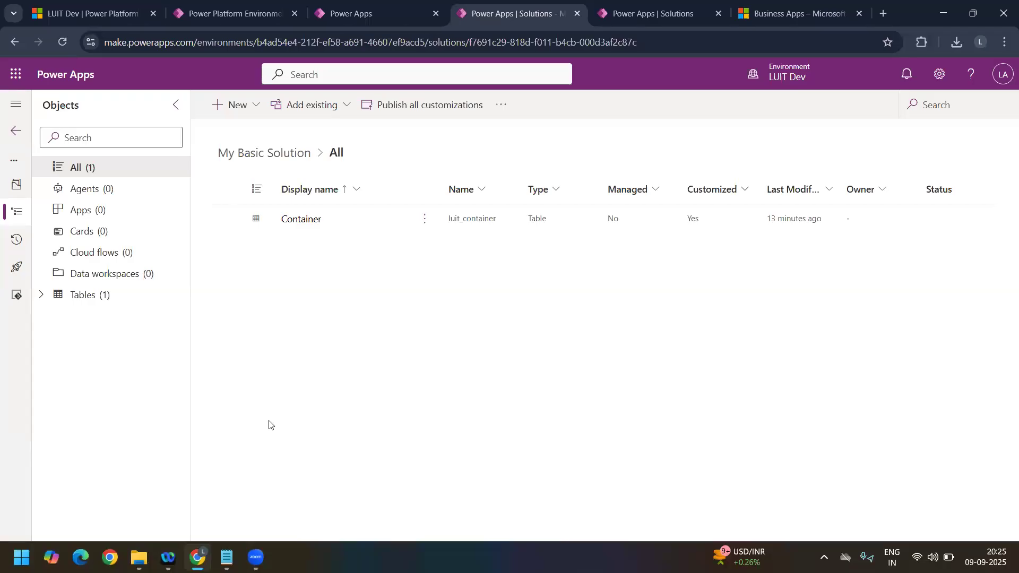
left_click(16, 131)
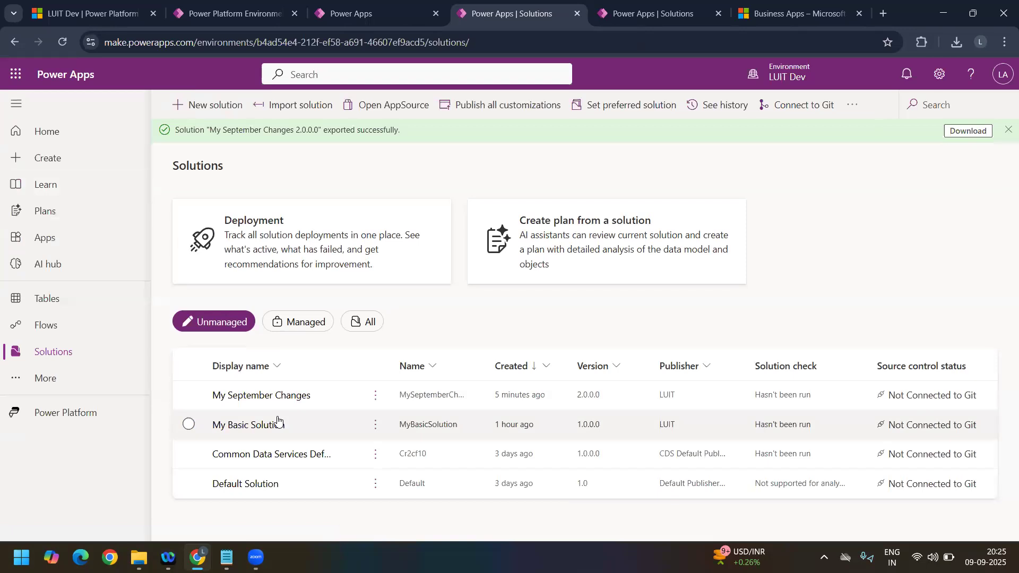
left_click(189, 424)
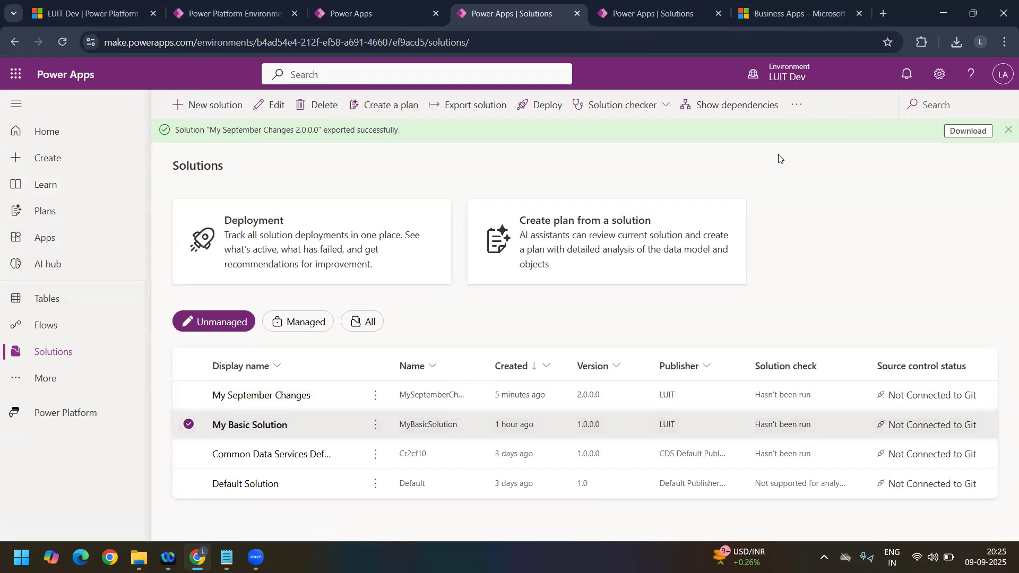
left_click(374, 425)
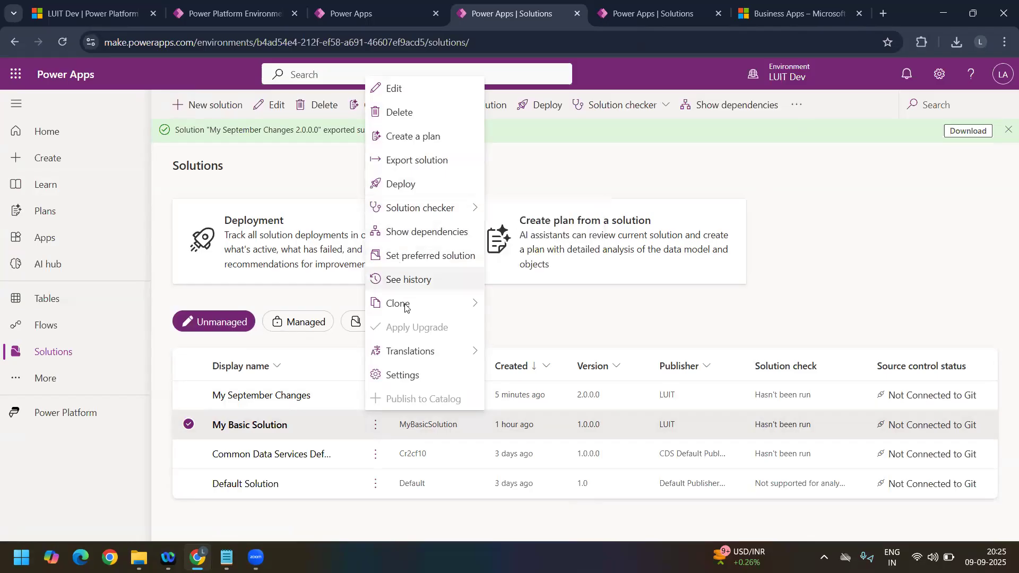
mouse_move(478, 304)
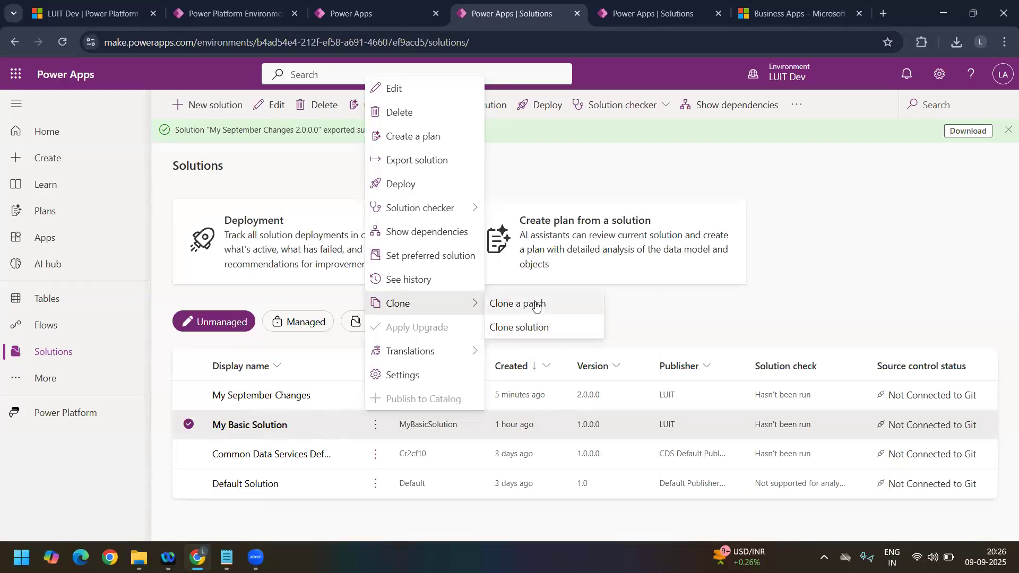
left_click(644, 299)
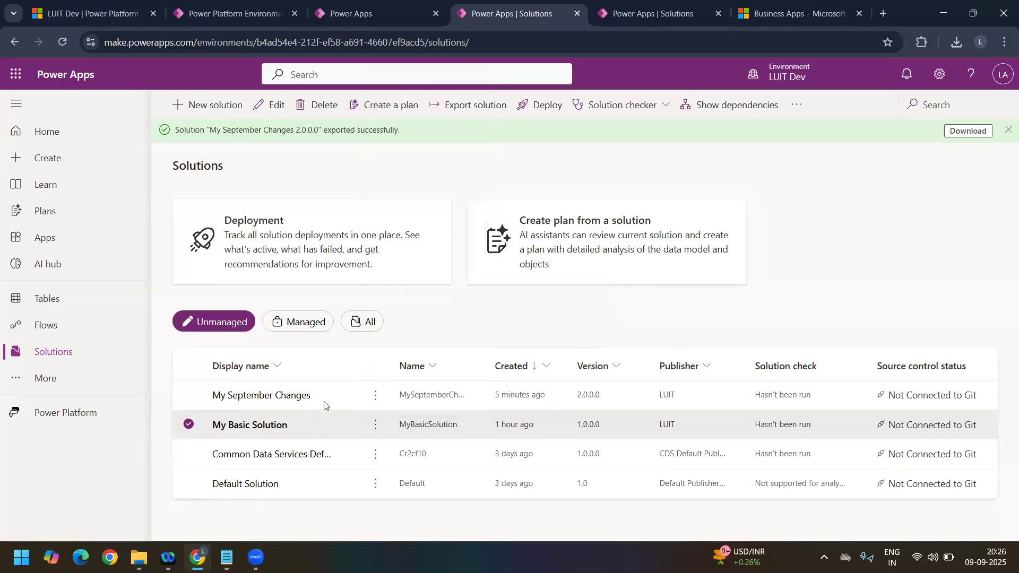
left_click(190, 425)
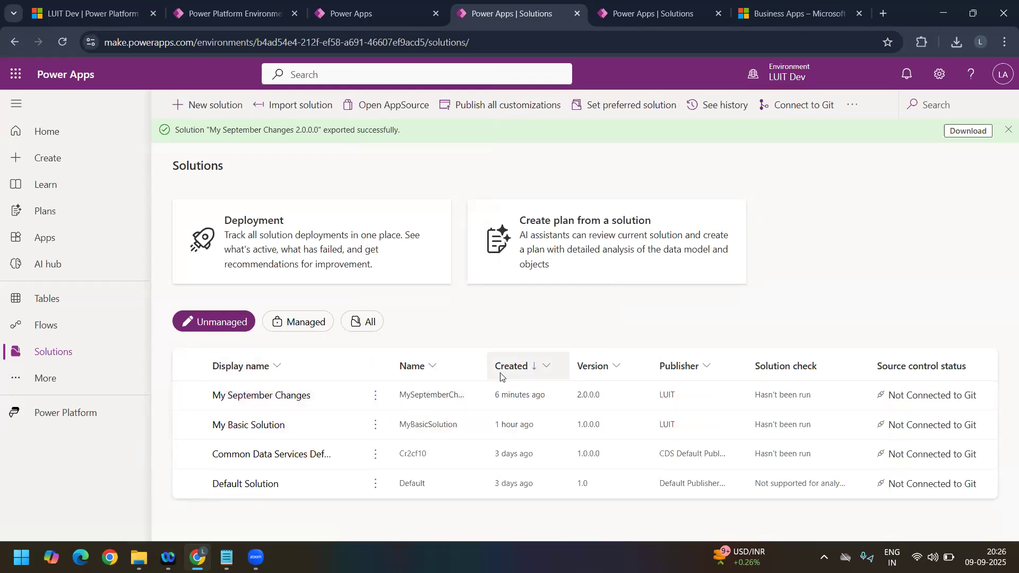
Step: Clone My Basic Solution 1.0.0.0 to a patch, keeping its display name and using version 1.0.1.0
left_click(187, 427)
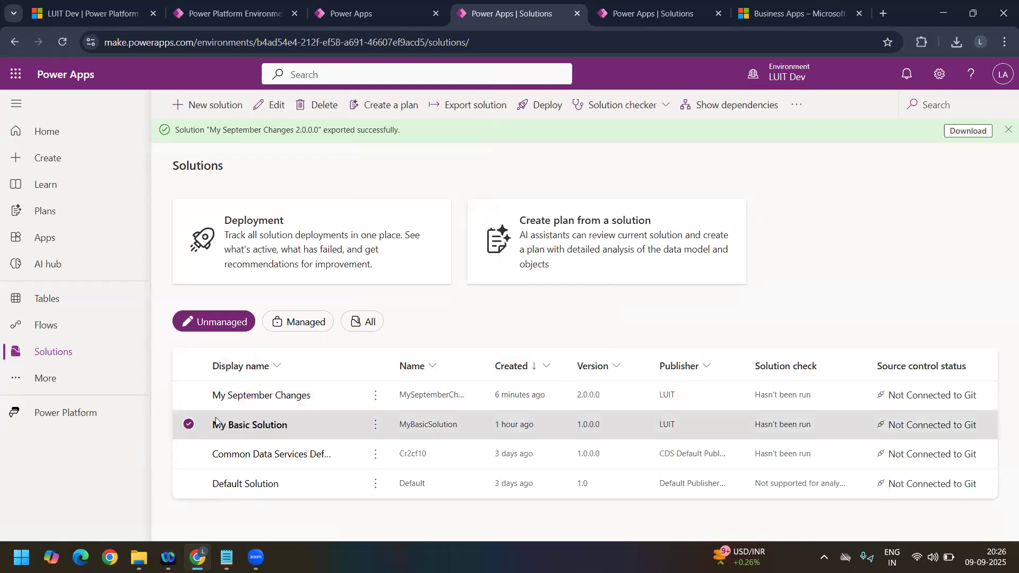
left_click(376, 426)
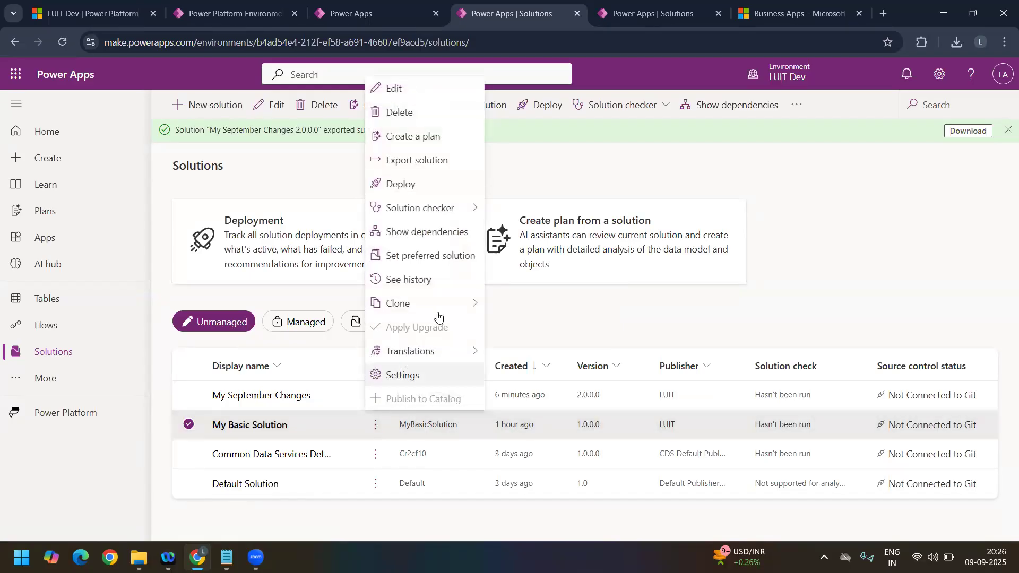
mouse_move(439, 311)
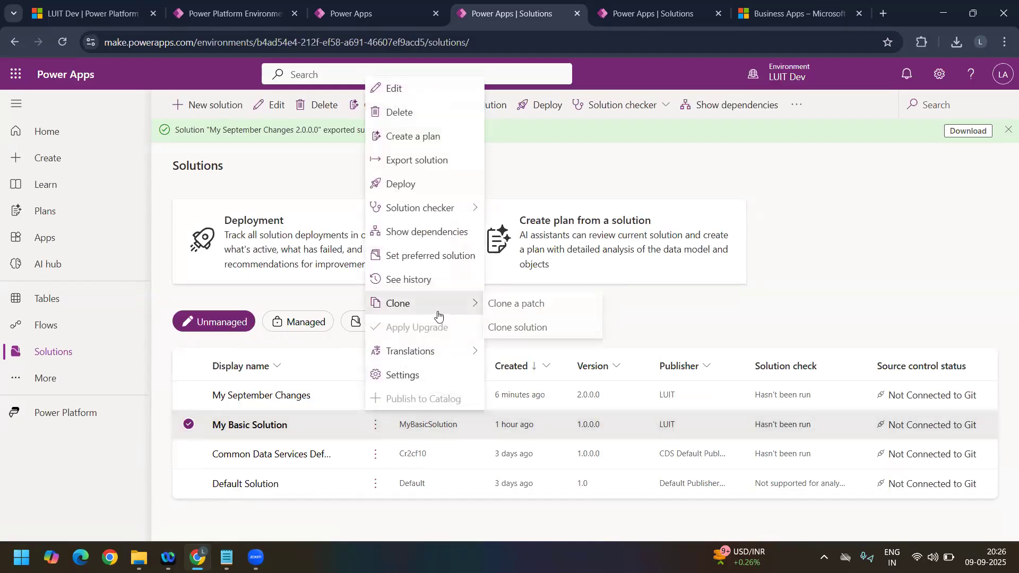
left_click(517, 305)
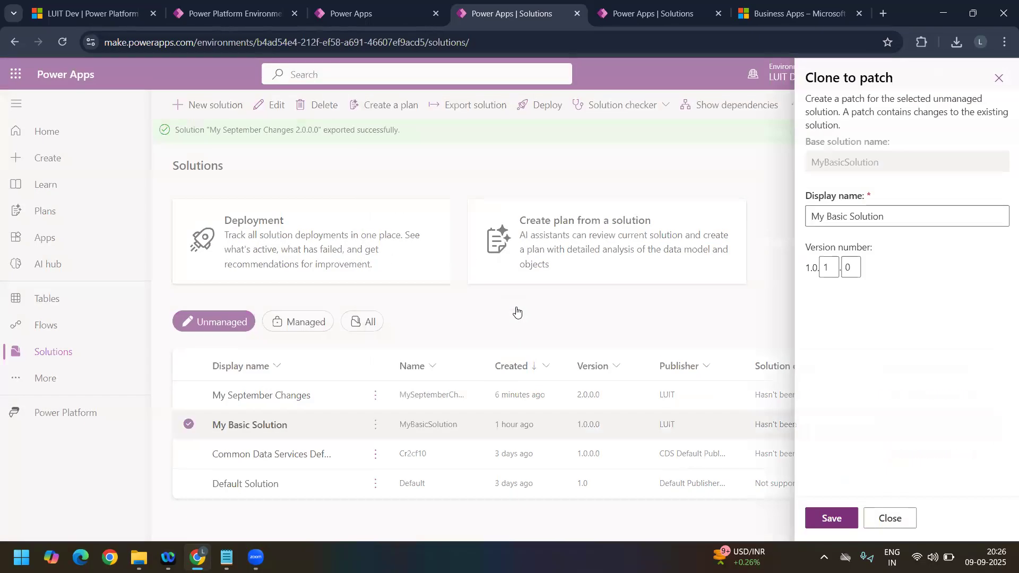
left_click(810, 271)
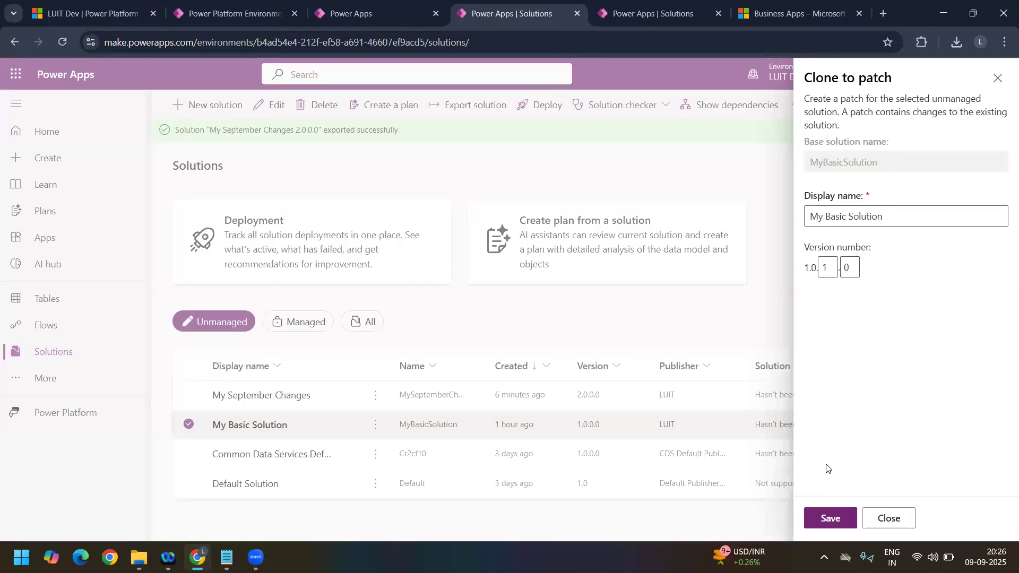
left_click(830, 517)
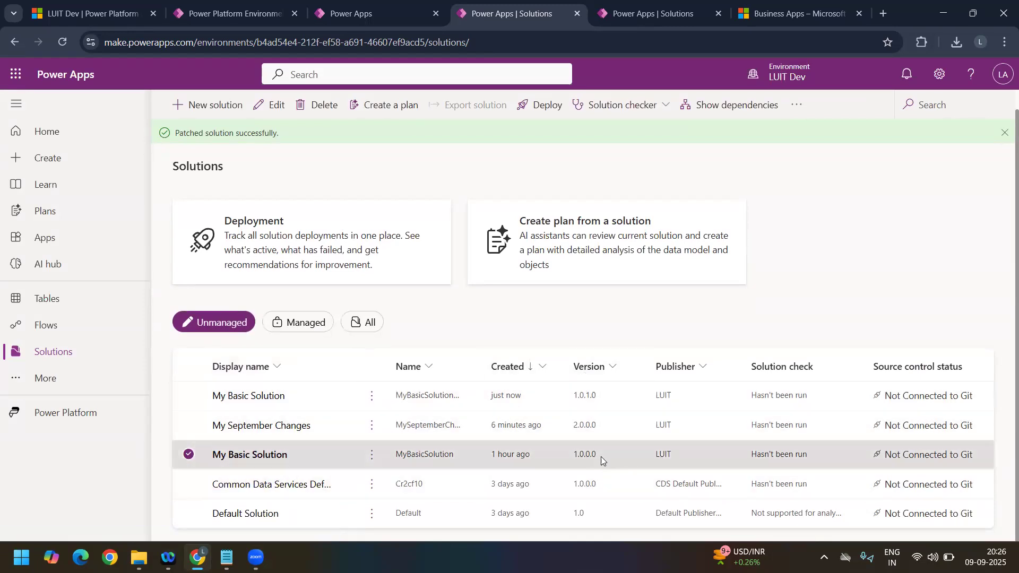
Step: Compare the version numbers of the base My Basic Solution and its patch, leaving neither selected
left_click_drag(600, 457, 570, 455)
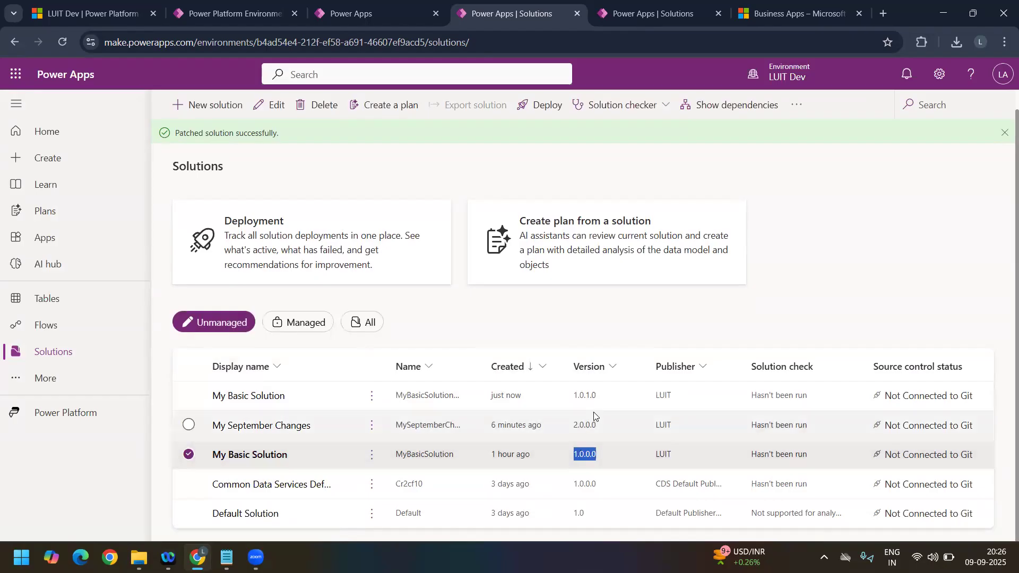
left_click(605, 398)
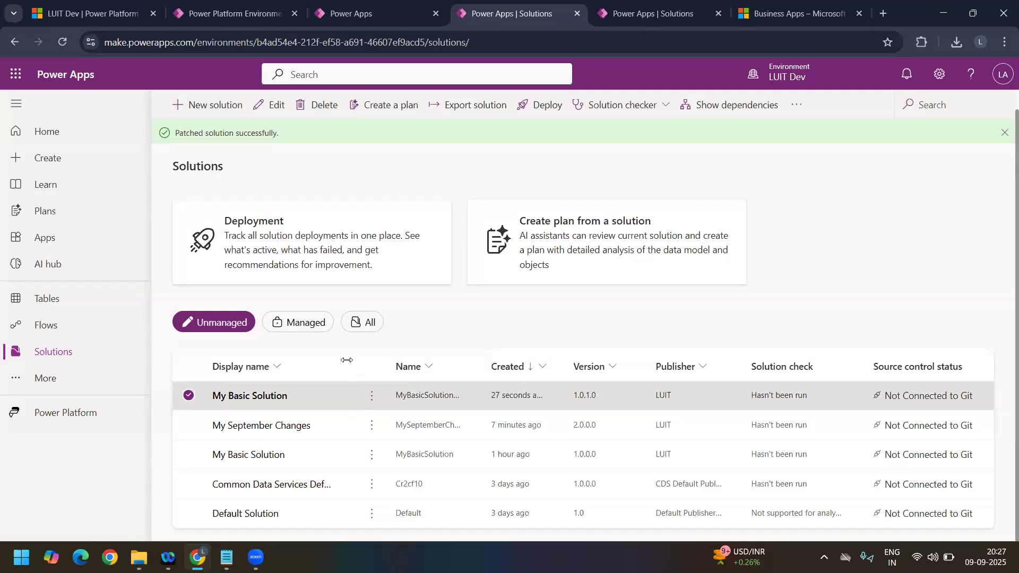
left_click(198, 400)
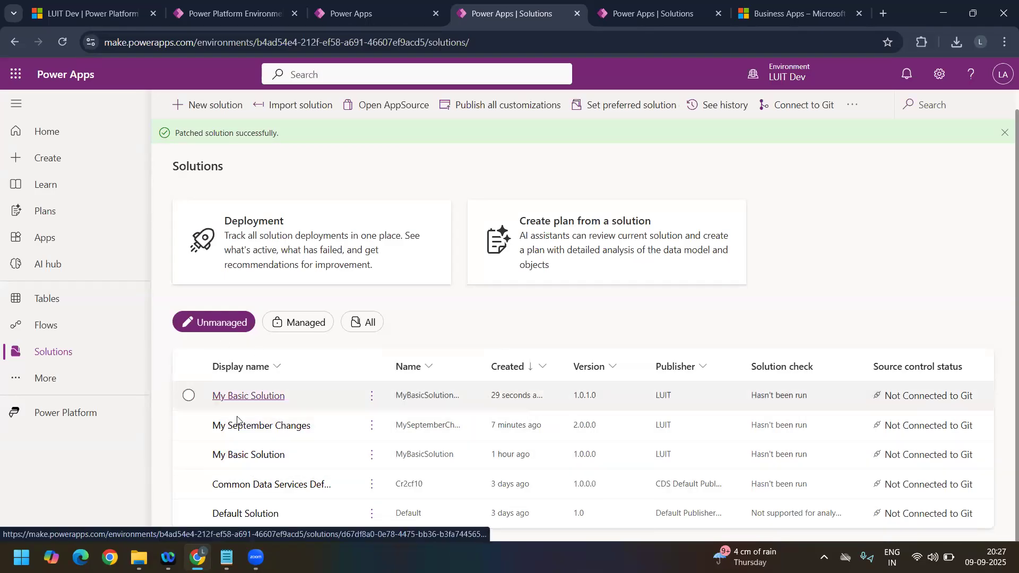
Step: Open the My Basic Solution 1.0.1.0 patch and add the existing custom Container table to it
left_click(255, 392)
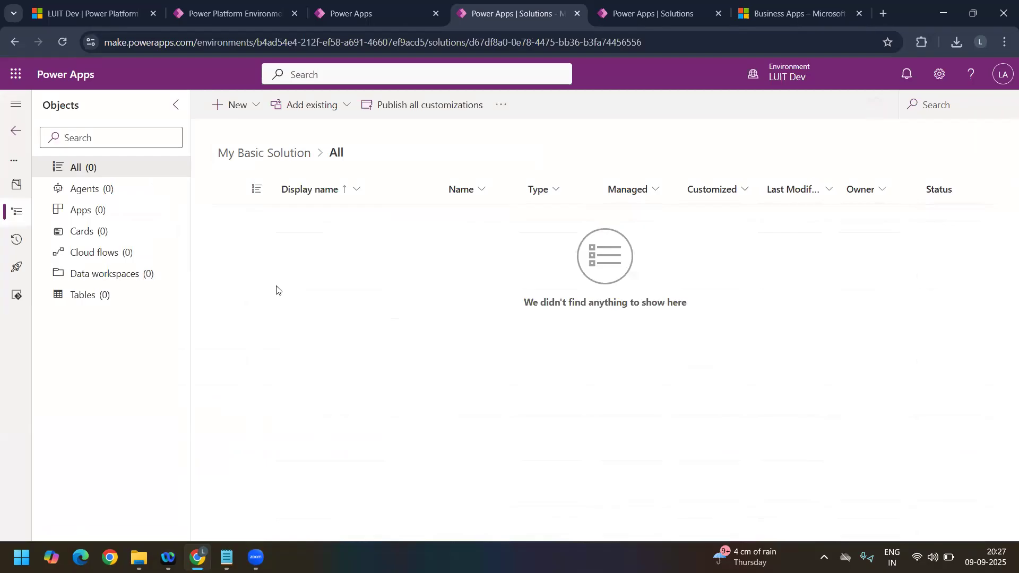
left_click(320, 113)
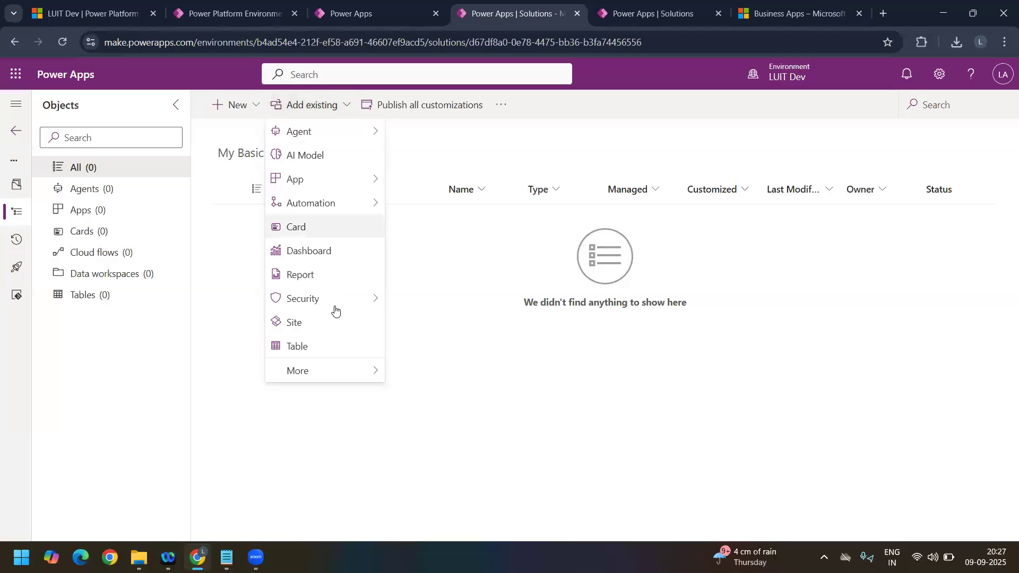
left_click(336, 347)
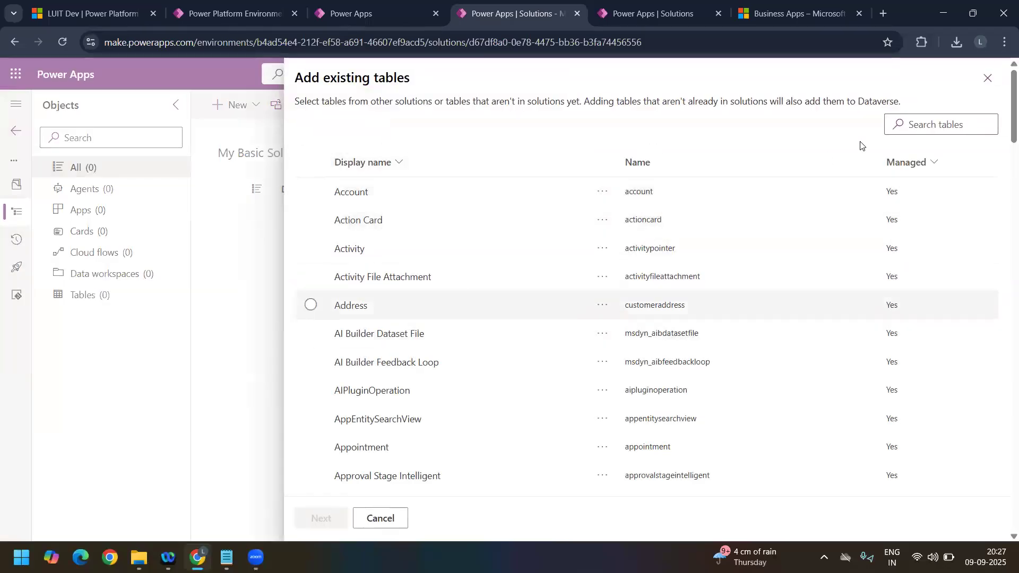
left_click(894, 122)
type("con")
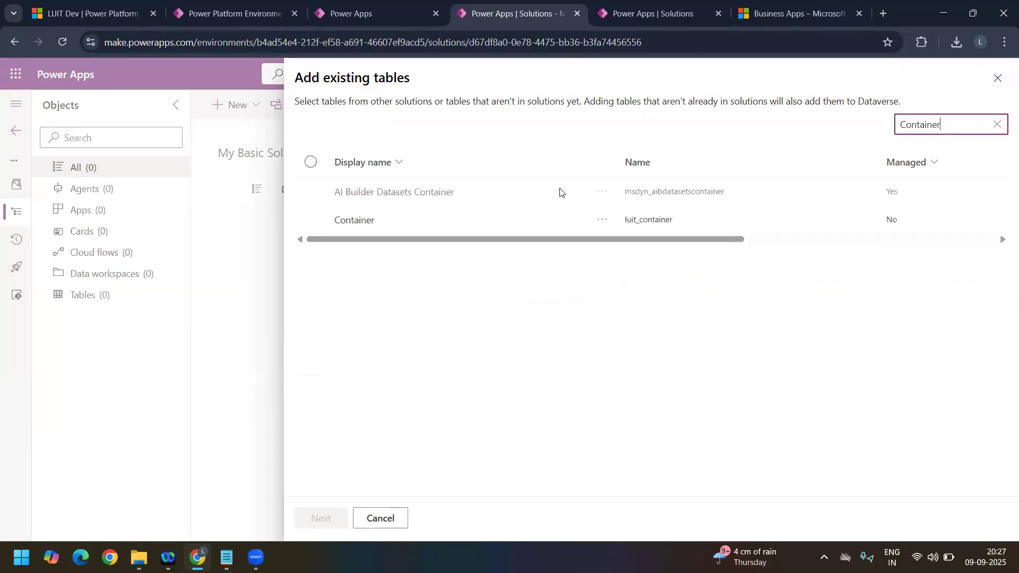
left_click(464, 223)
left_click(322, 518)
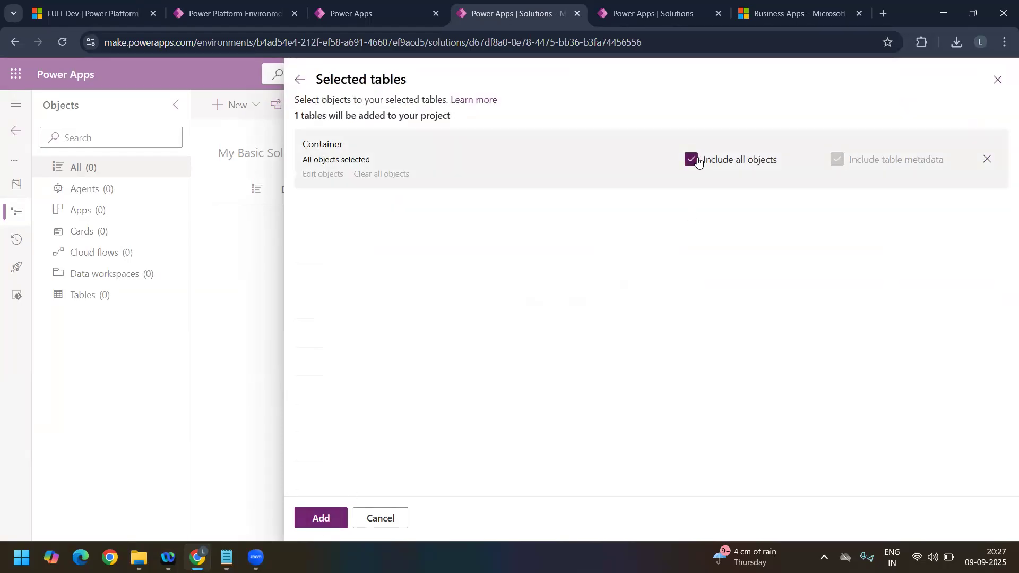
left_click(698, 160)
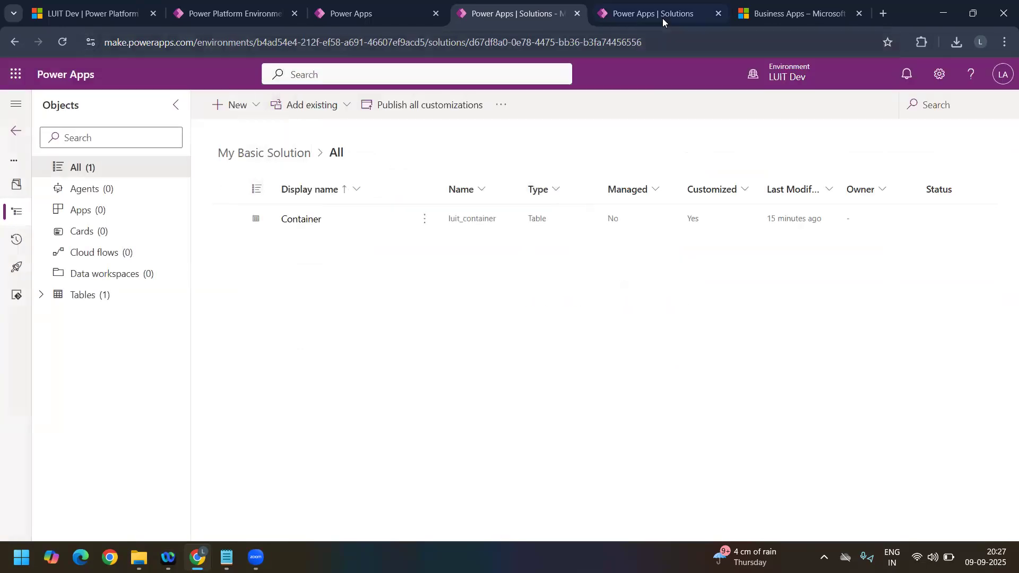
Step: Switch to LUITCServiceApp, search all tables for Container, and open the custom Container table
key("ctrl+Tab")
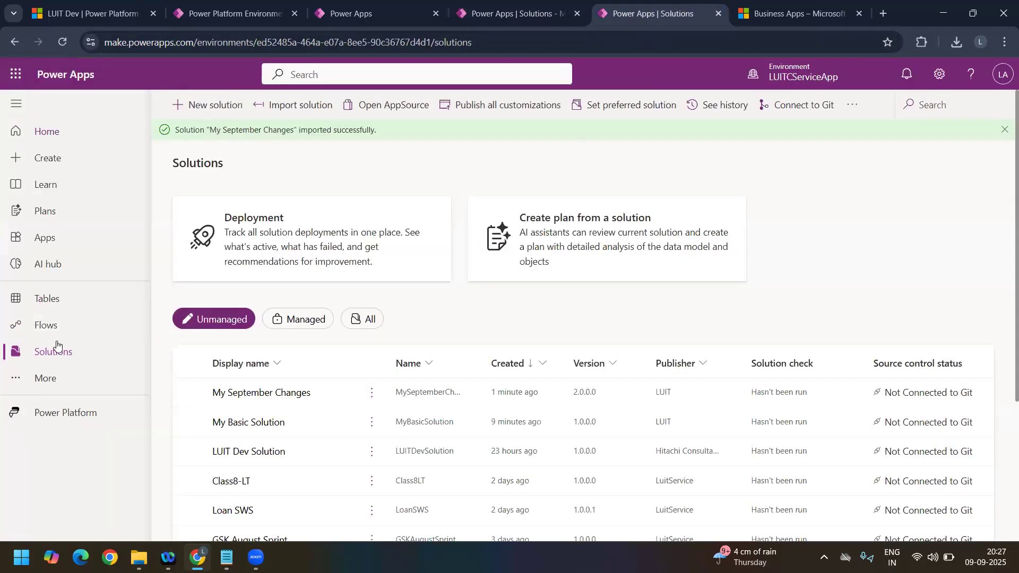
left_click(63, 305)
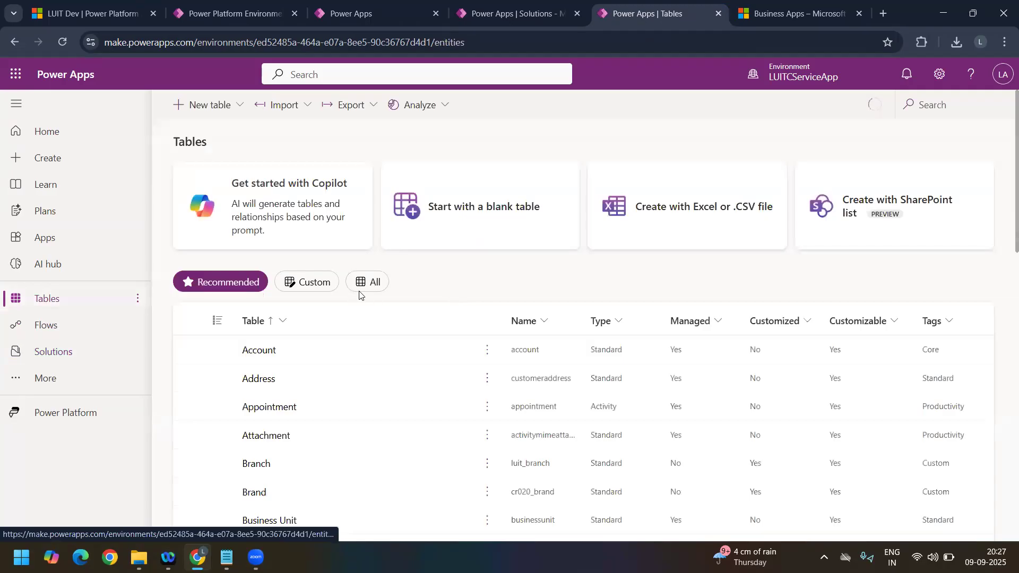
left_click(367, 289)
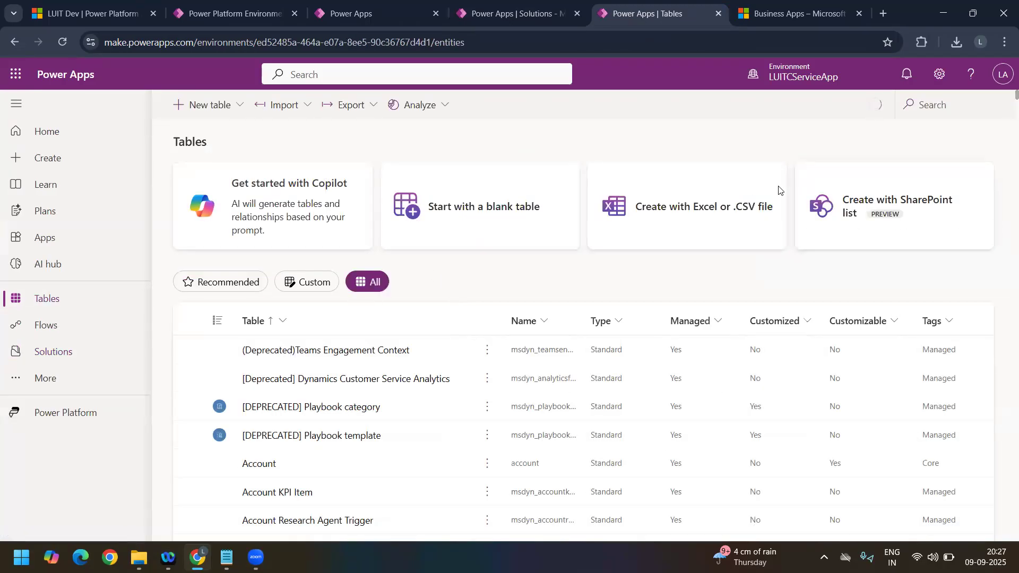
left_click(942, 106)
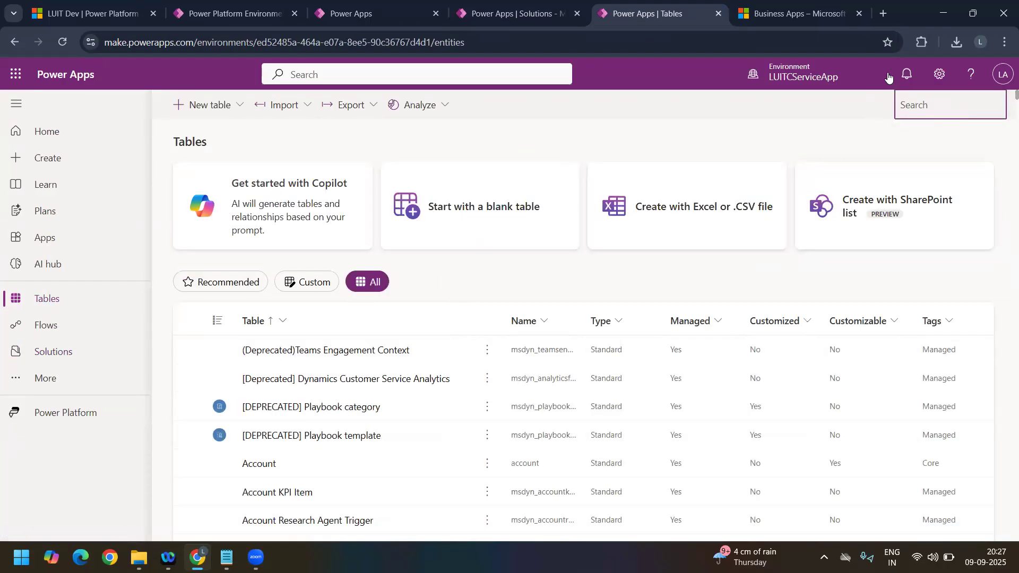
type("Conta")
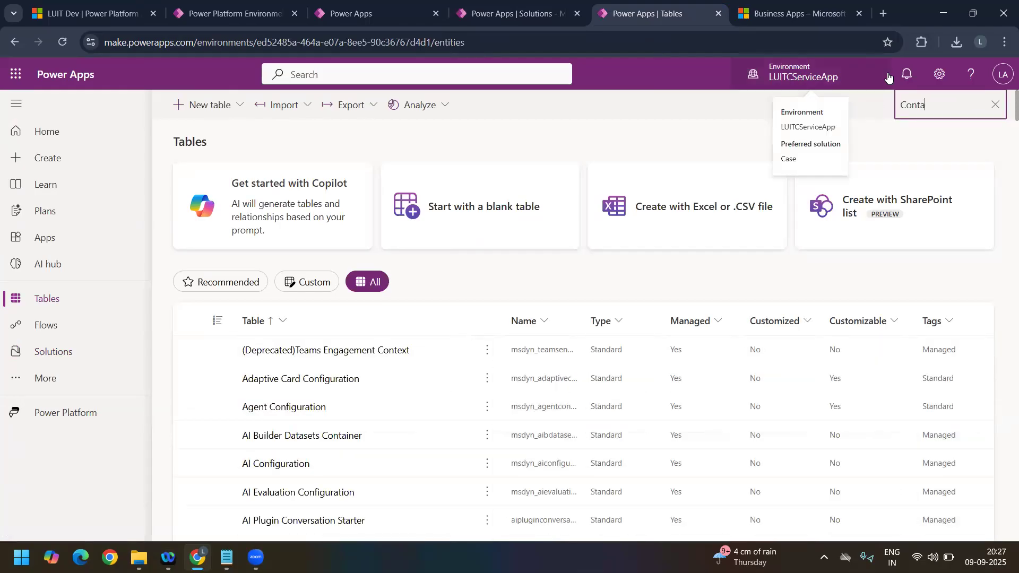
type("ine")
left_click(482, 305)
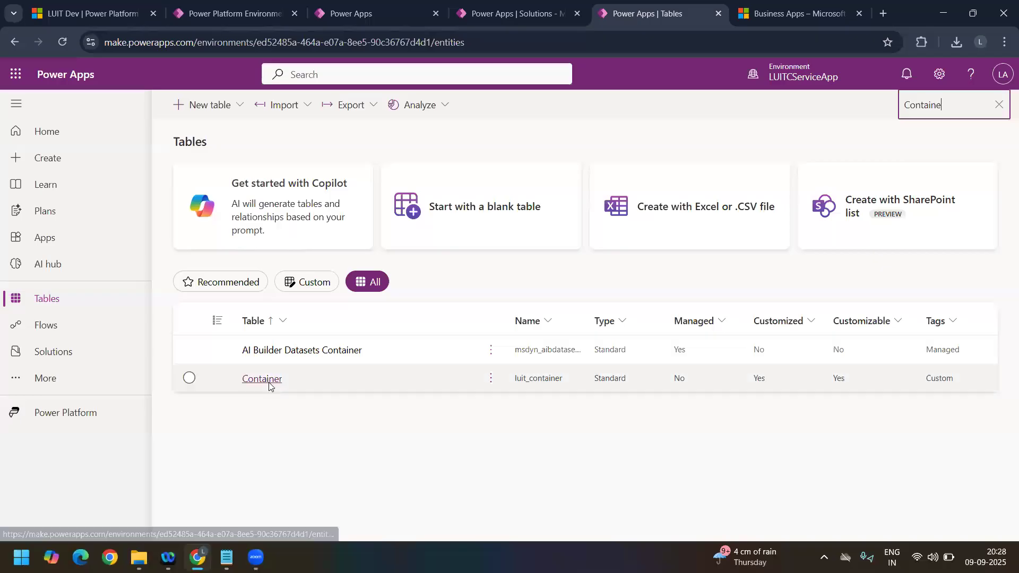
left_click(262, 379)
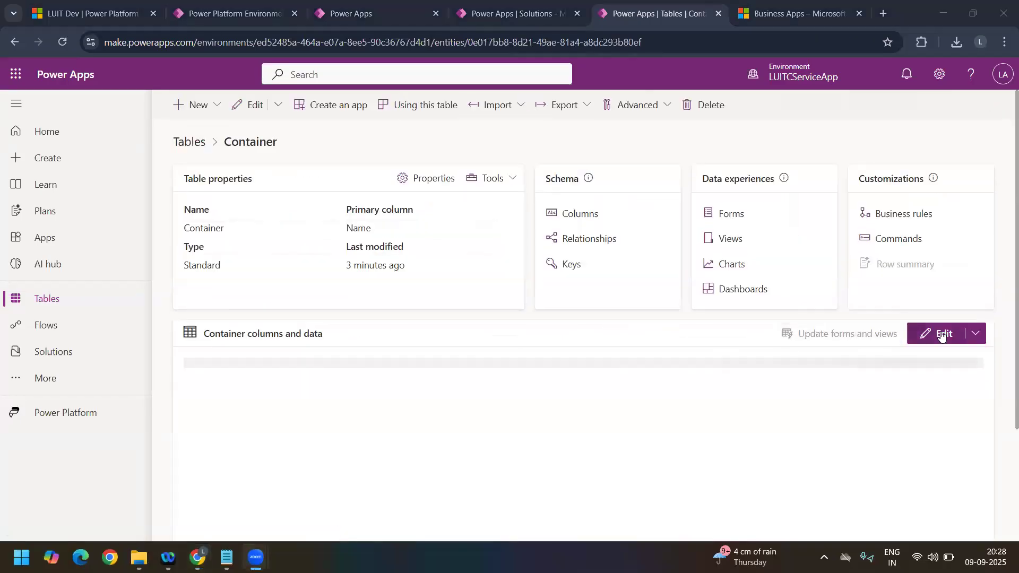
Step: Open the LUITCServiceApp Container table's data for editing and display only Sept Change Column in the grid
left_click(941, 334)
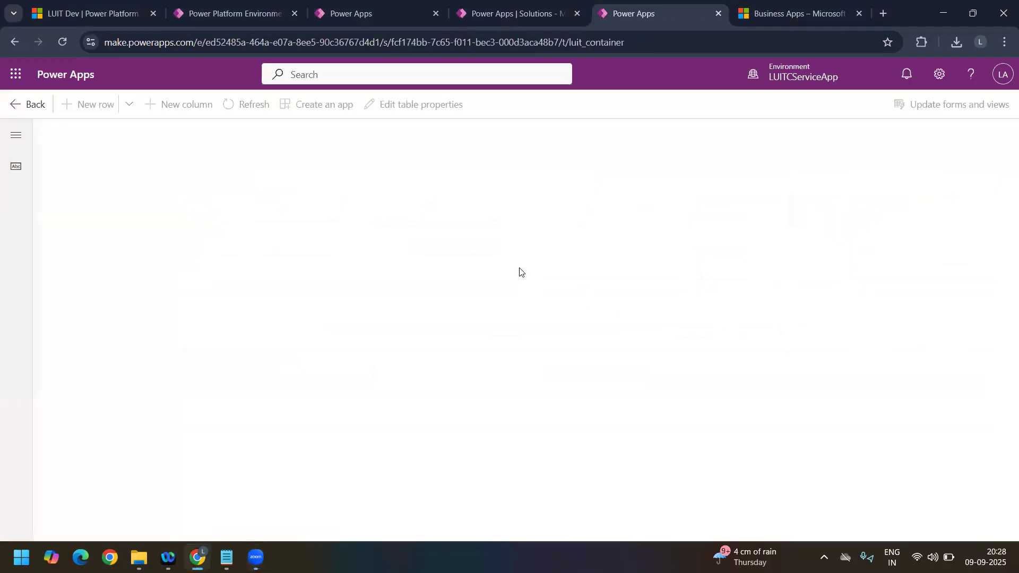
left_click(472, 174)
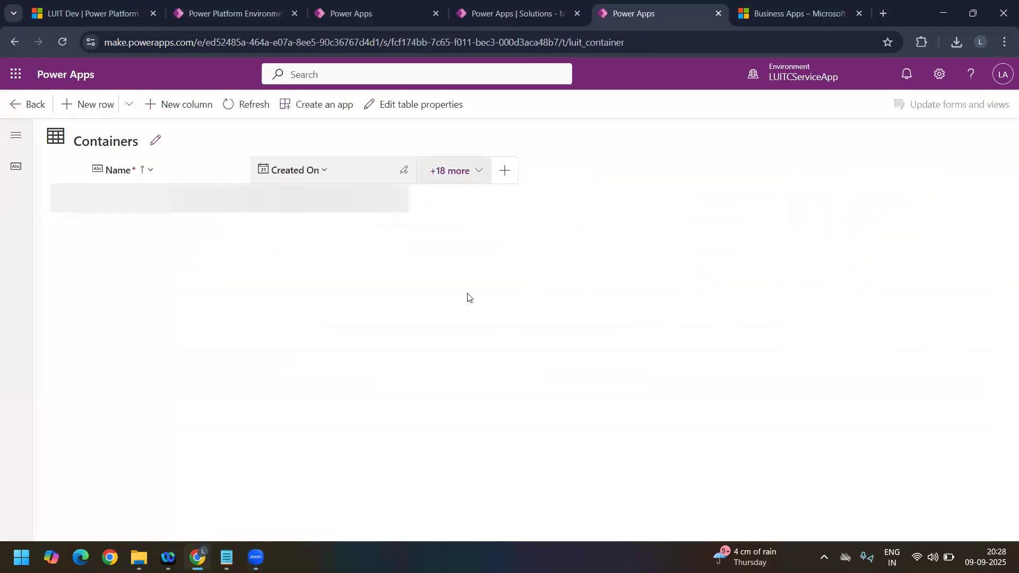
scroll(467, 329, "down", 7)
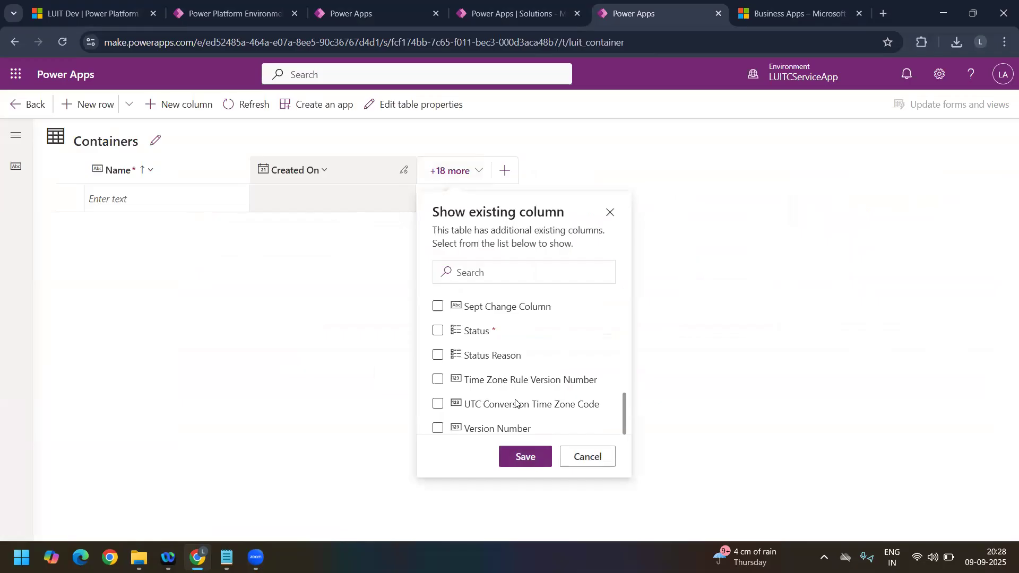
scroll(518, 399, "up", 1)
scroll(518, 400, "down", 2)
scroll(460, 380, "up", 2)
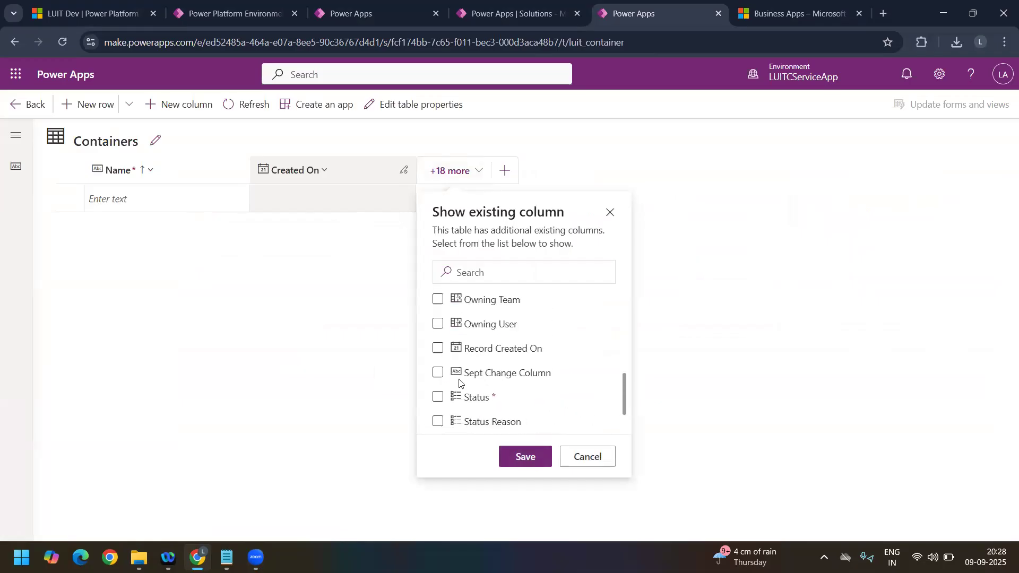
left_click(438, 372)
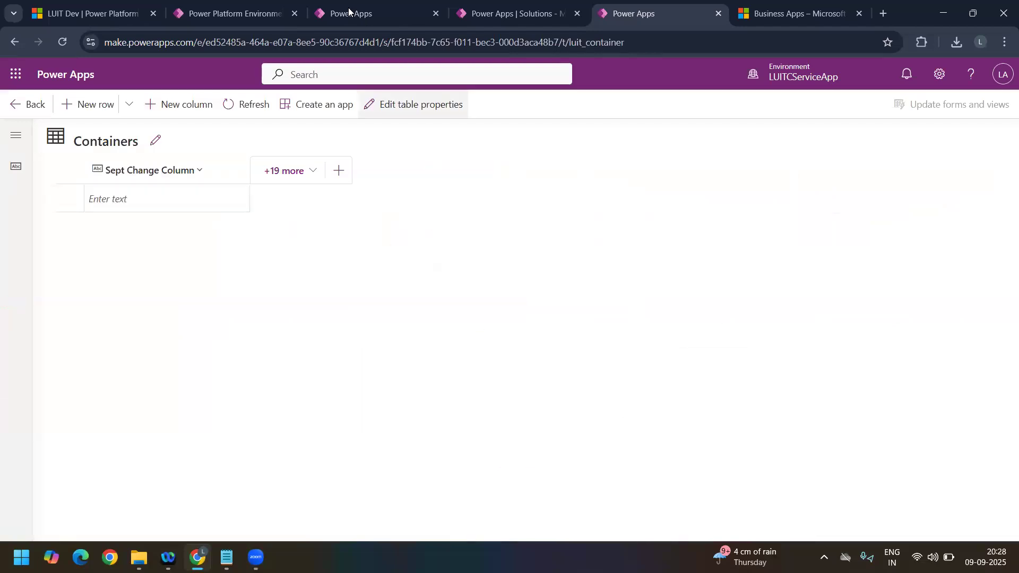
Step: Switch back to the My Basic Solution patch in LUIT Dev and open the Container table's forms
left_click(416, 16)
left_click(457, 17)
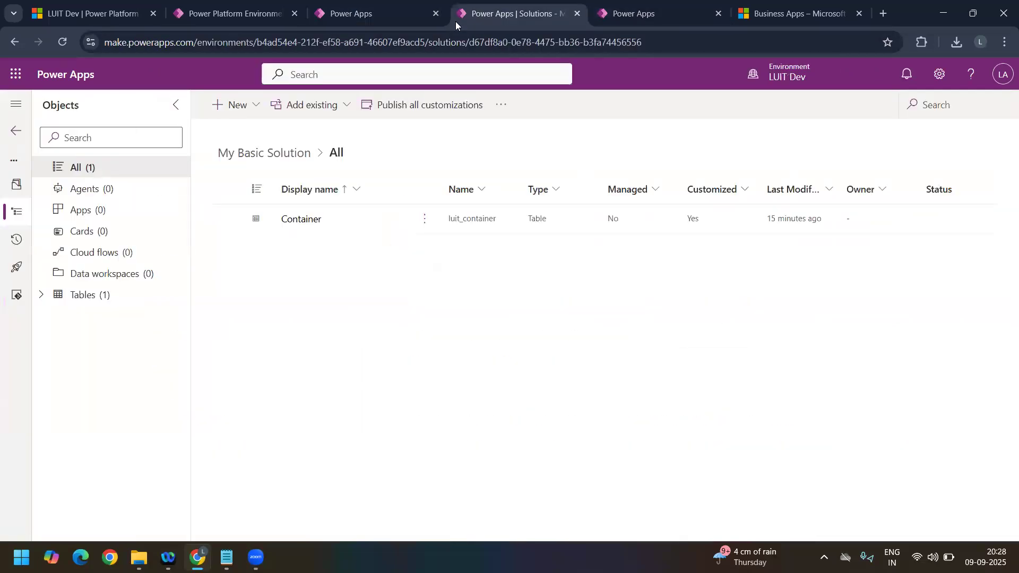
left_click(41, 294)
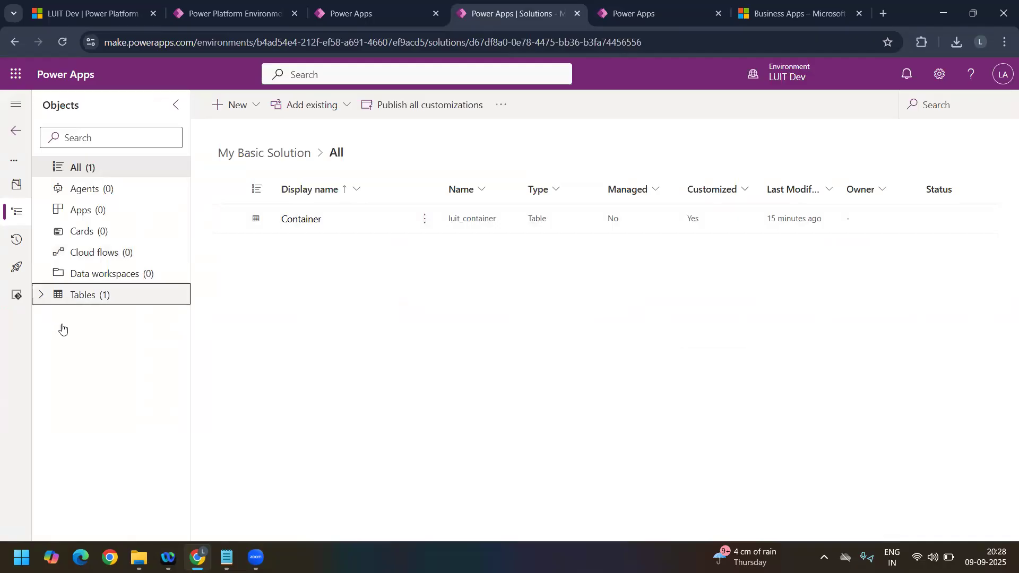
left_click(60, 316)
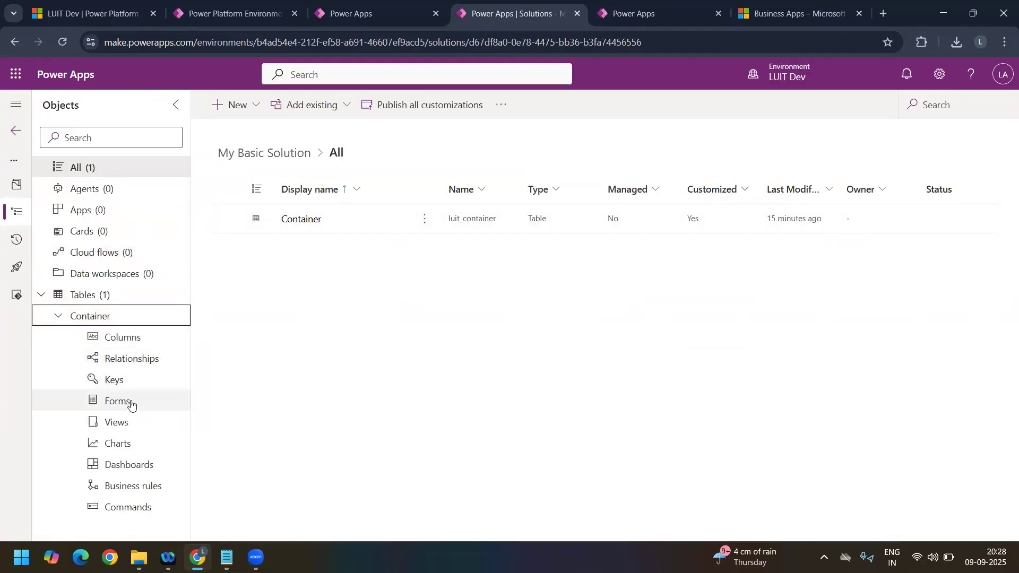
left_click(130, 402)
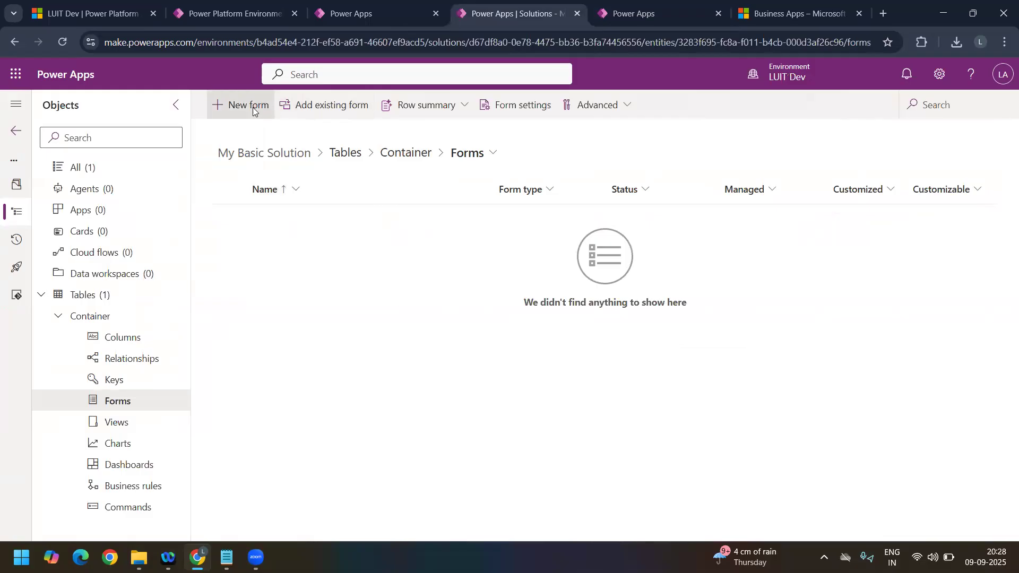
Step: Create a new main form for the Container table named My Sept Form
left_click(252, 108)
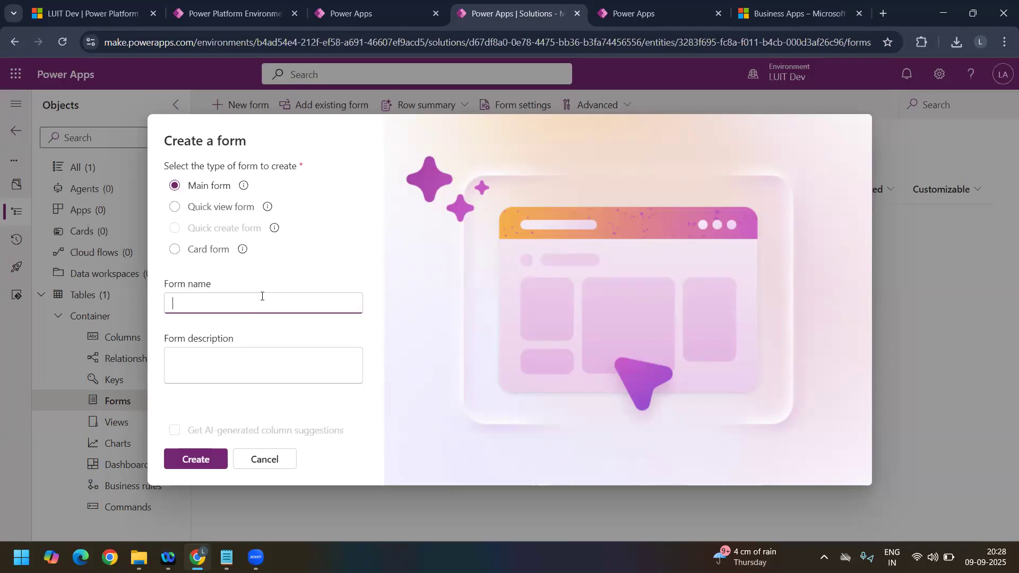
type("My con")
key("BackSpace")
key("BackSpace")
key("BackSpace")
type("Spe")
key("BackSpace")
key("BackSpace")
type("epy")
key("BackSpace")
type("t Form")
left_click(207, 457)
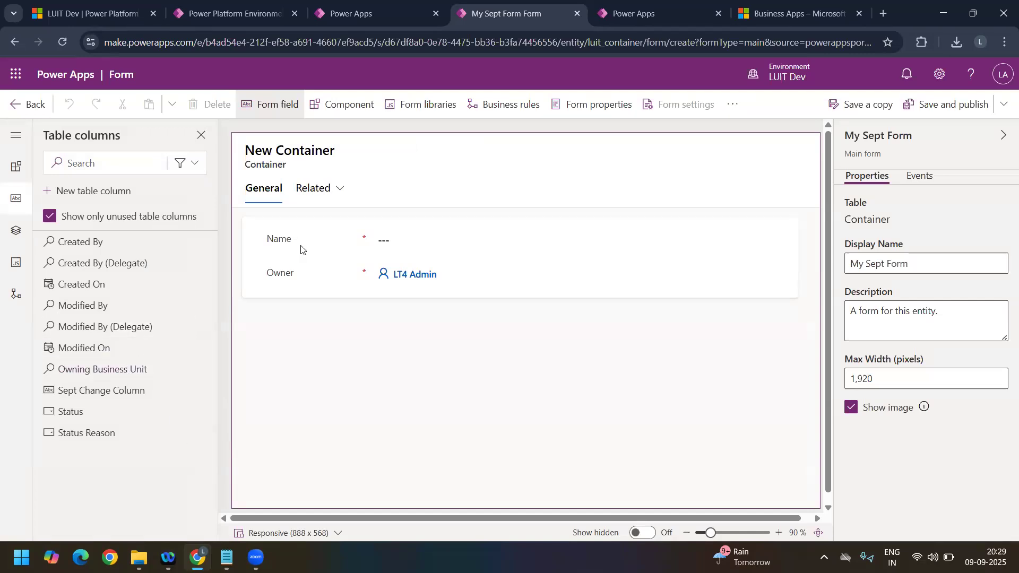
Step: Add Sept Change Column to My Sept Form, save and publish the form, and return to the solution
left_click(143, 393)
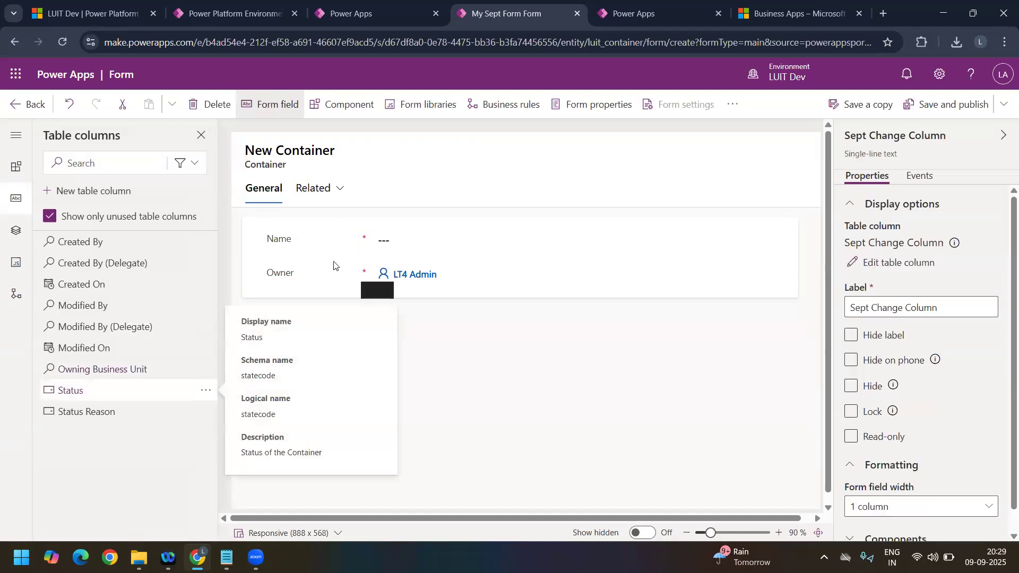
left_click(967, 104)
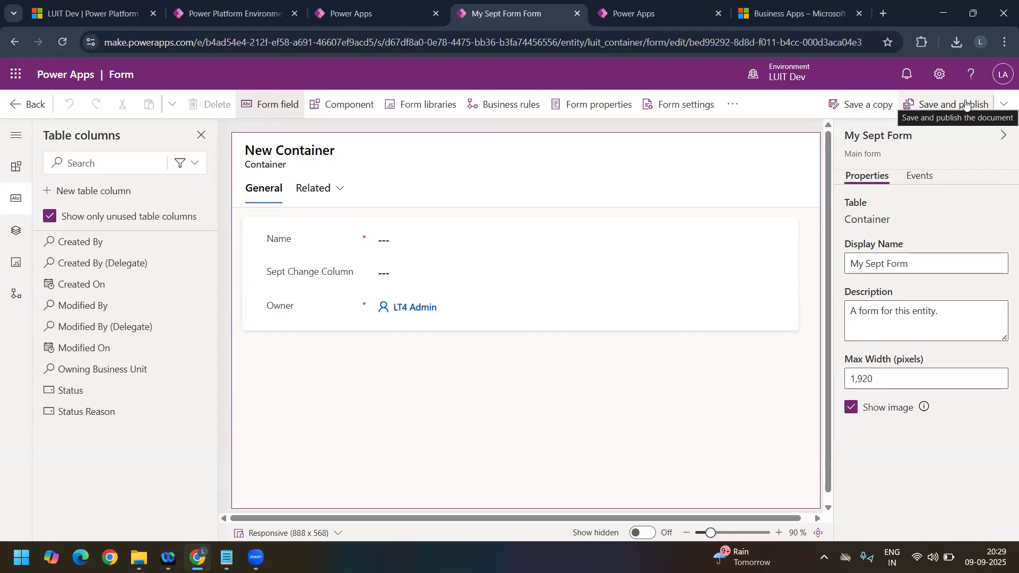
left_click(15, 109)
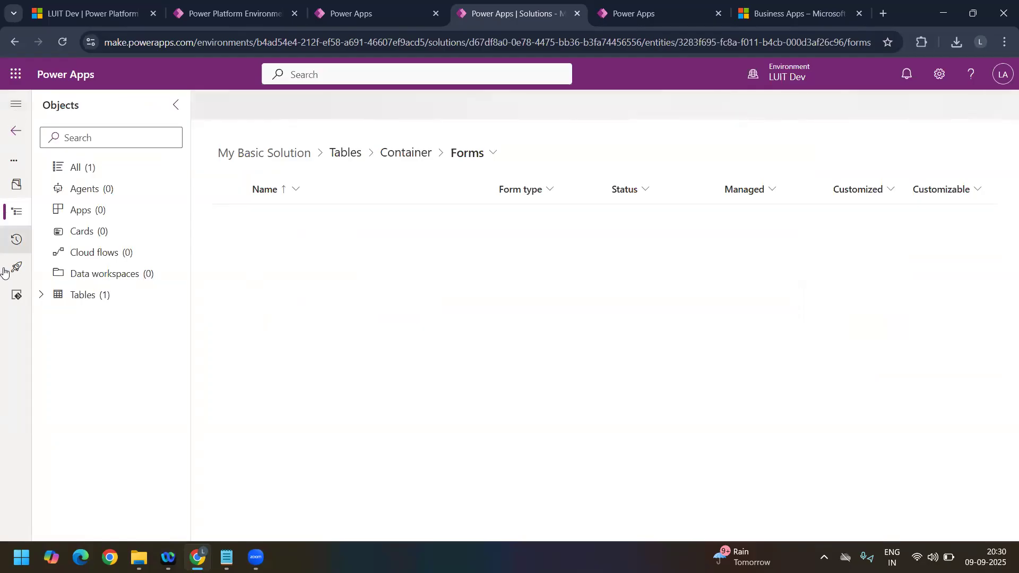
Step: Reopen the My Basic Solution 1.0.1.0 patch, check the Container table's forms, and go back to the solutions list
left_click(70, 294)
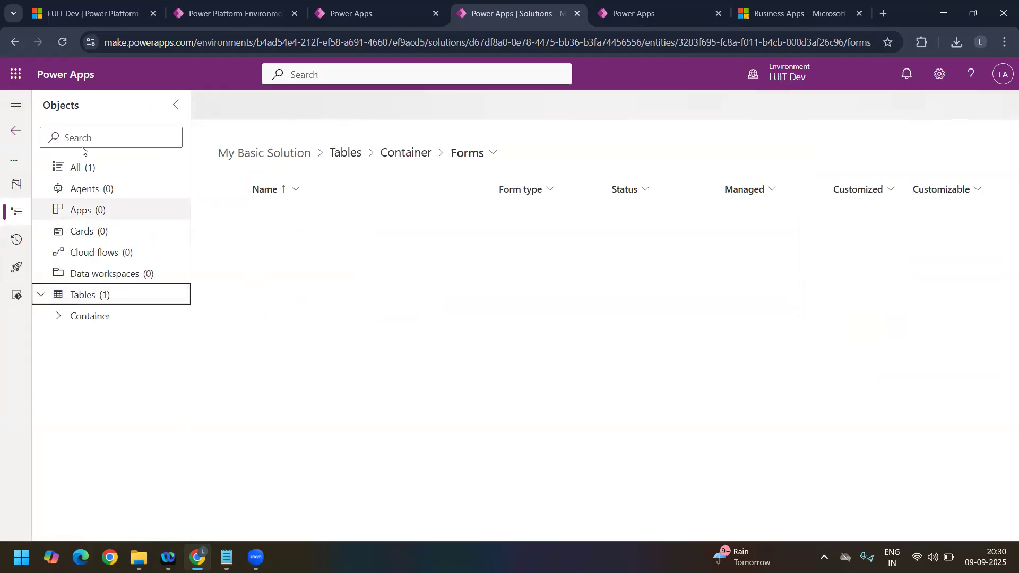
left_click(16, 131)
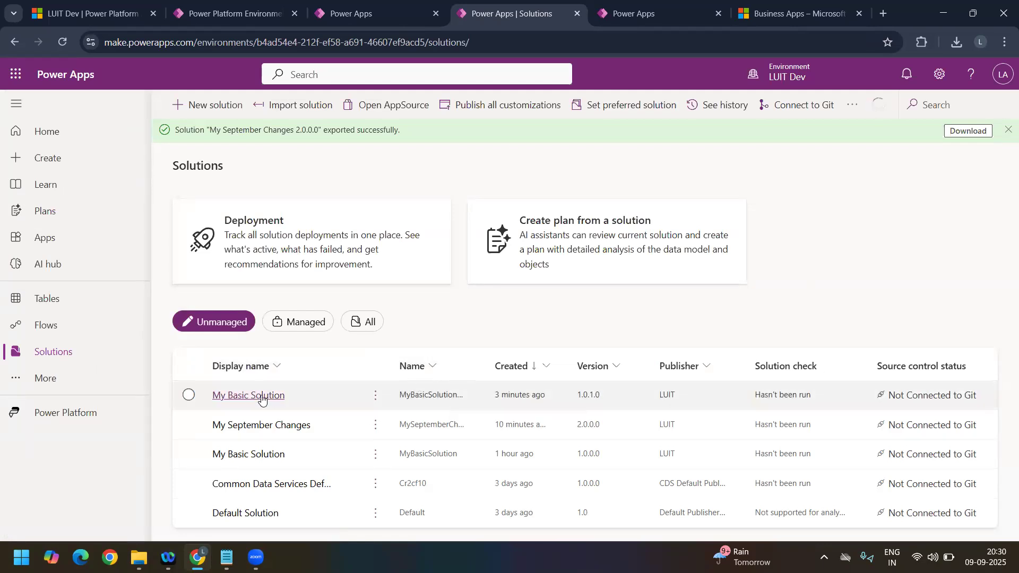
left_click(262, 398)
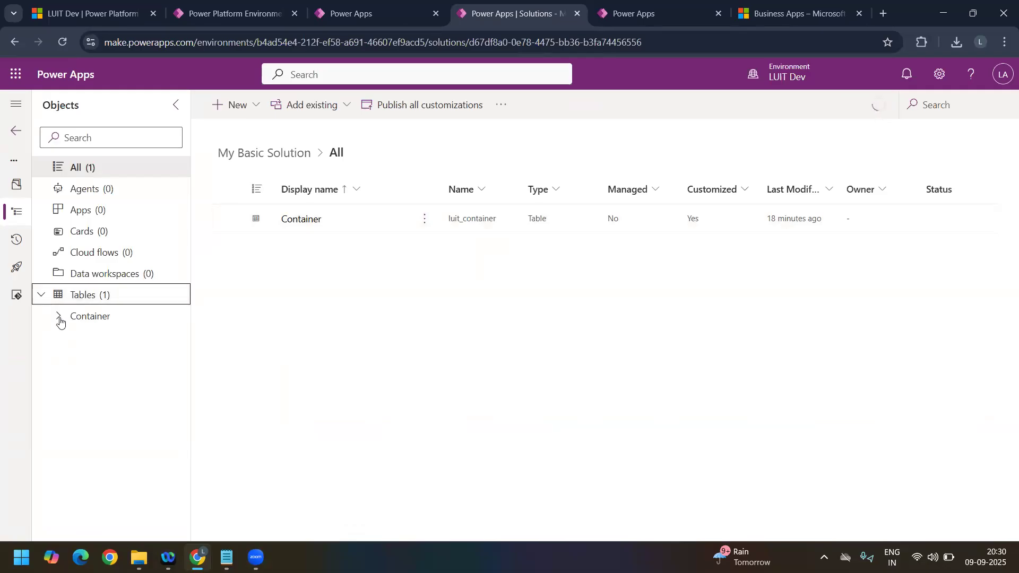
left_click(58, 318)
left_click(126, 401)
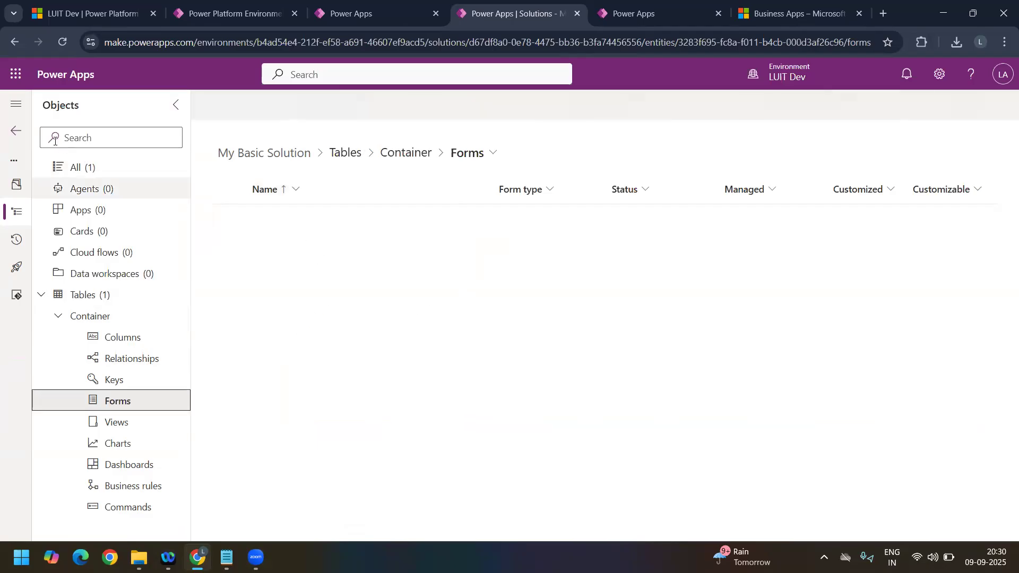
left_click(18, 134)
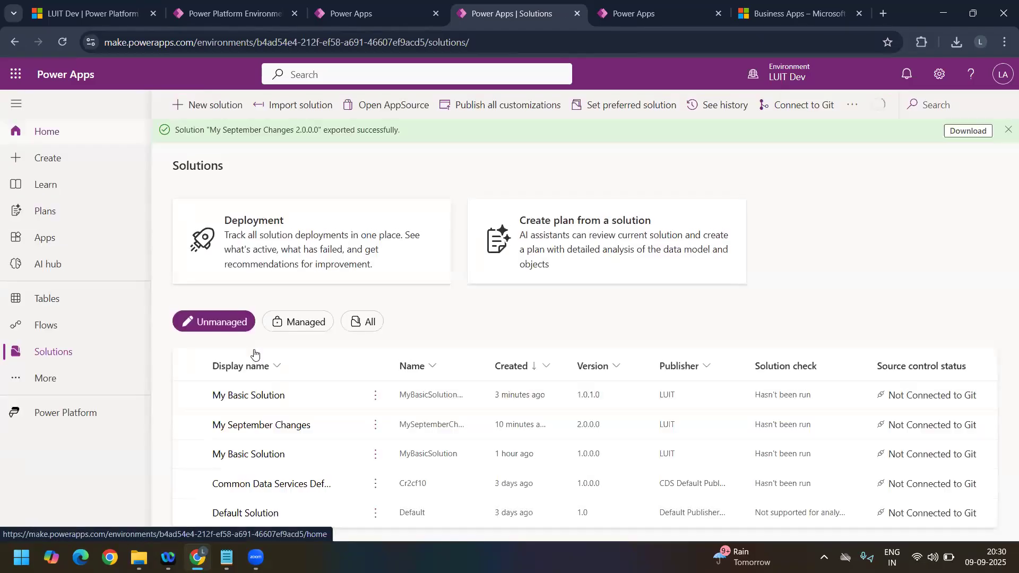
Step: Dismiss the earlier export notification and start exporting the My Basic Solution 1.0.1.0 patch without publishing all changes
left_click(1007, 129)
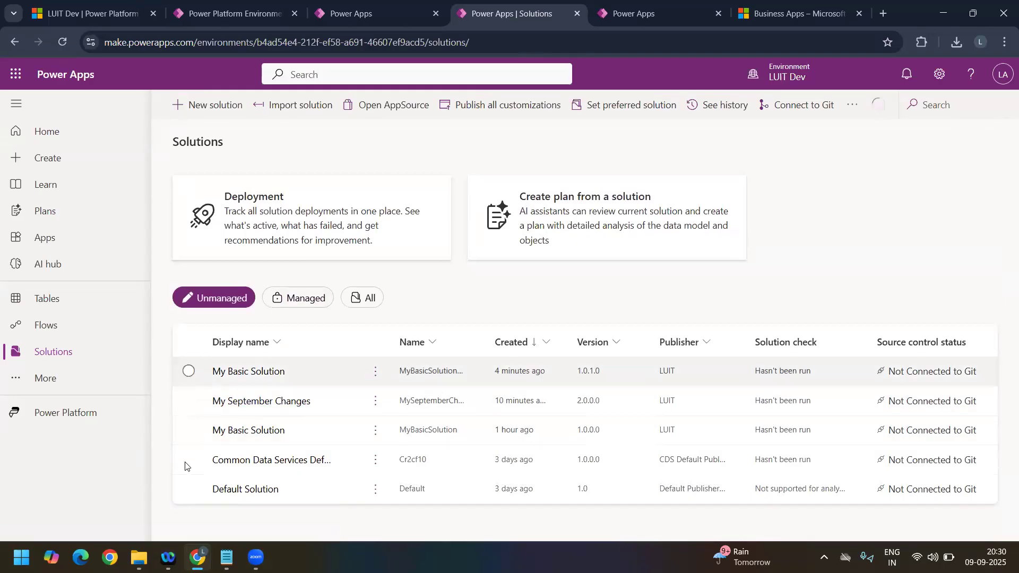
left_click(189, 371)
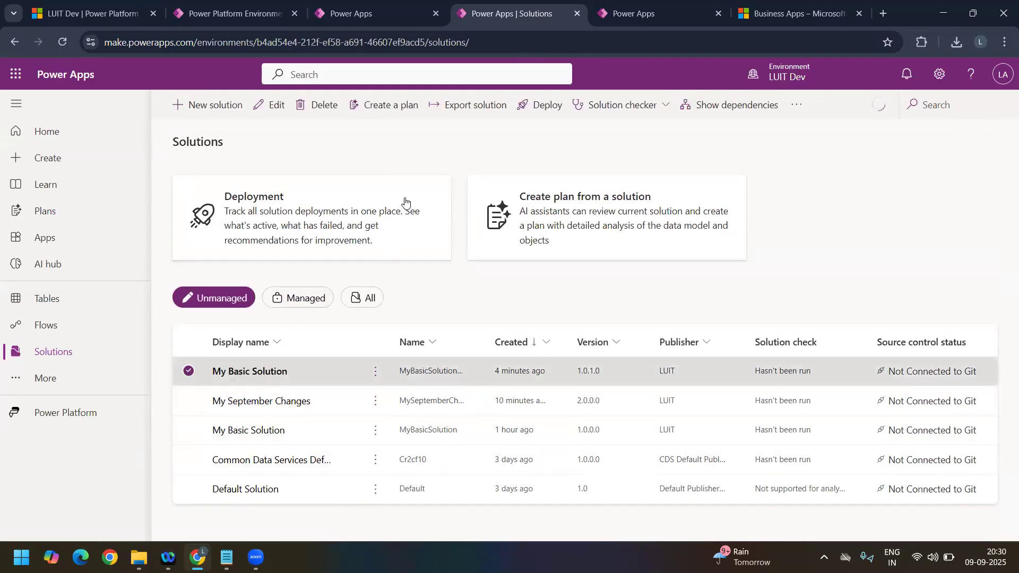
left_click(460, 102)
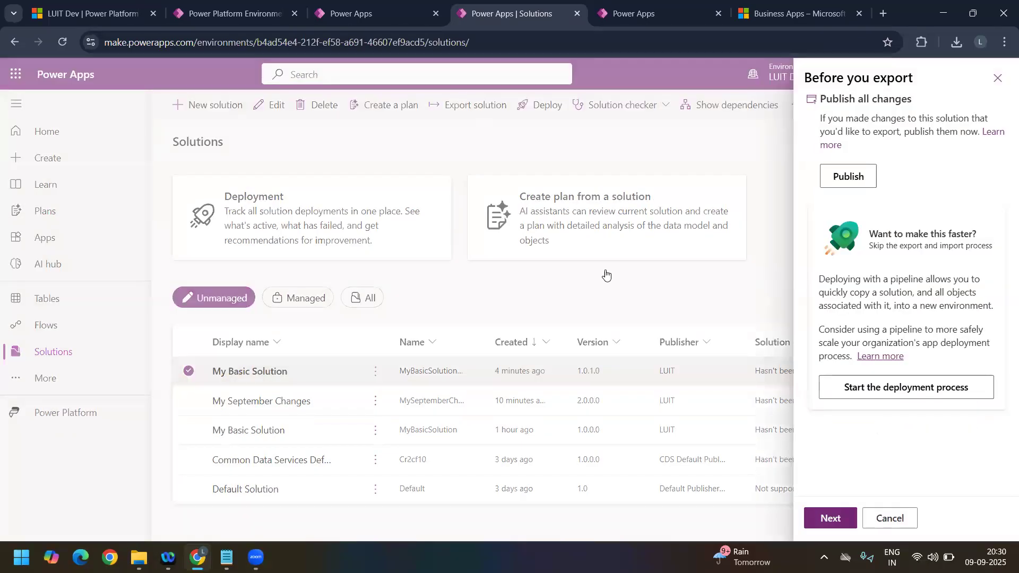
left_click(847, 513)
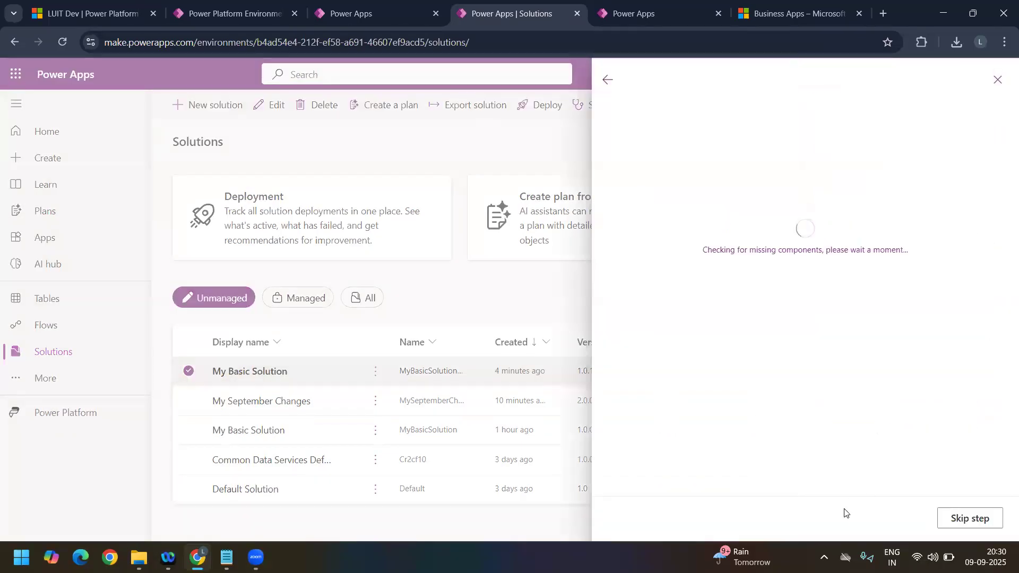
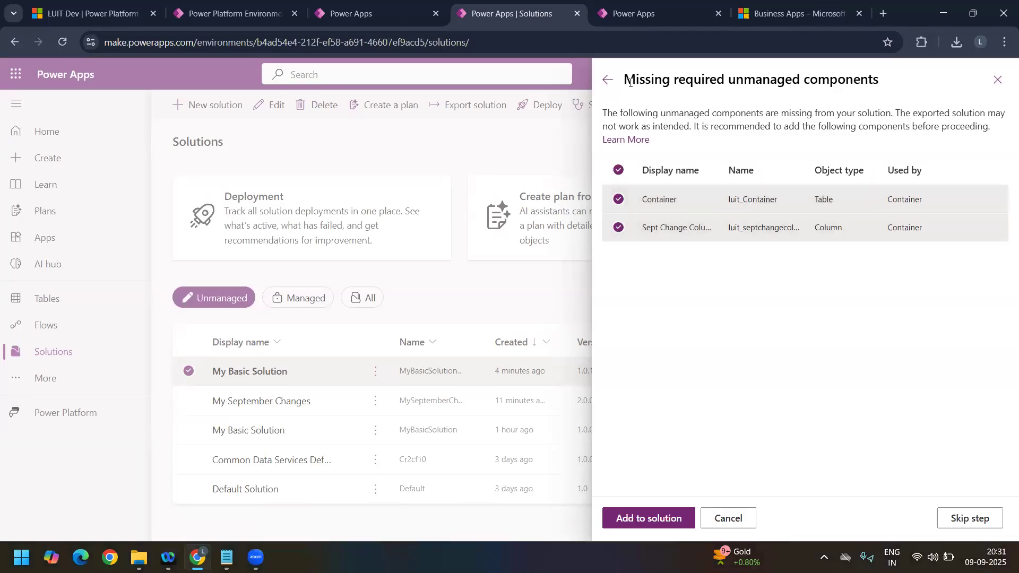
Step: Skip adding the missing required components and export the My Basic Solution patch as unmanaged with version 1.0.1.0
left_click_drag(625, 79, 920, 74)
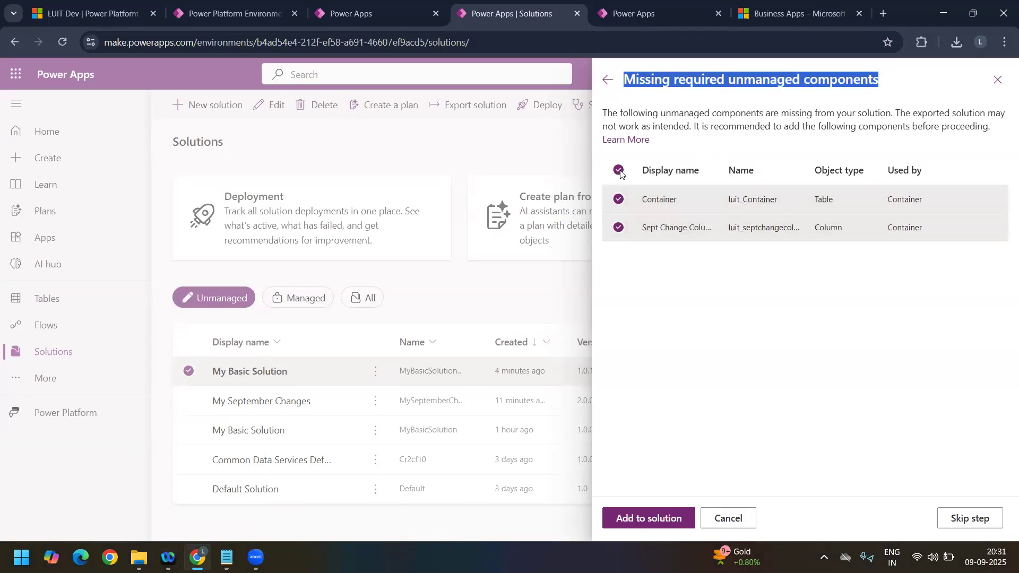
left_click(964, 516)
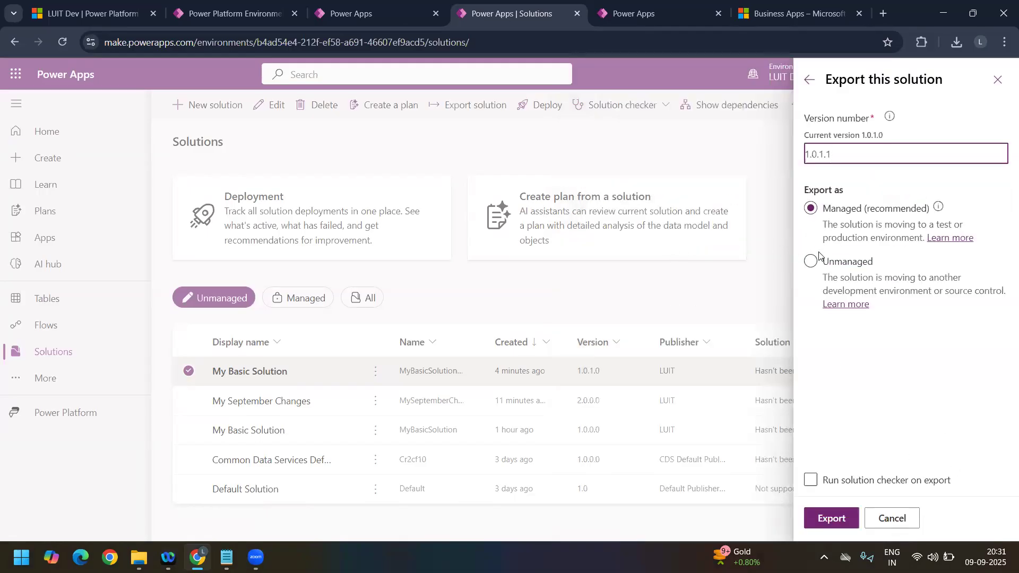
left_click(811, 260)
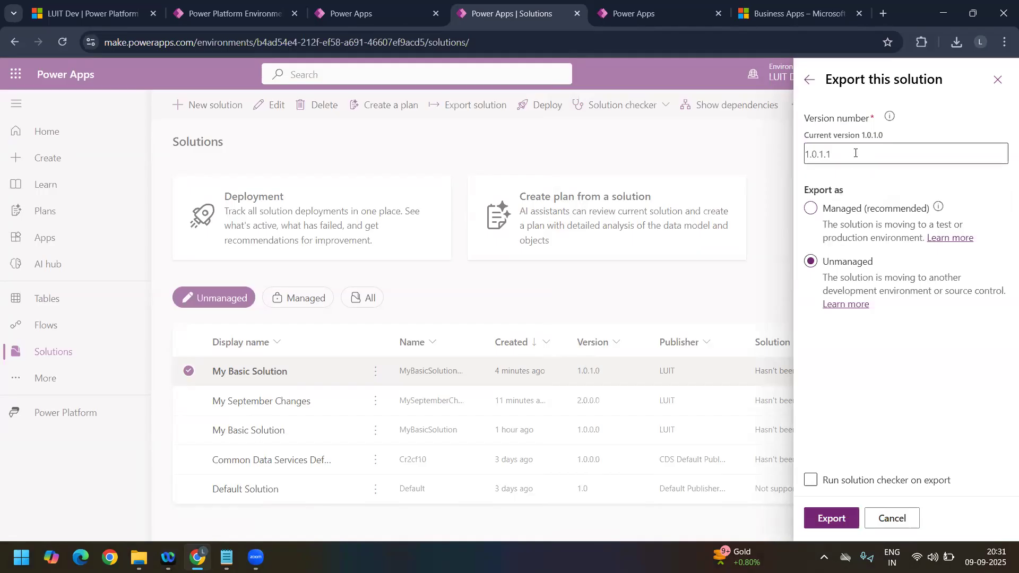
left_click(876, 149)
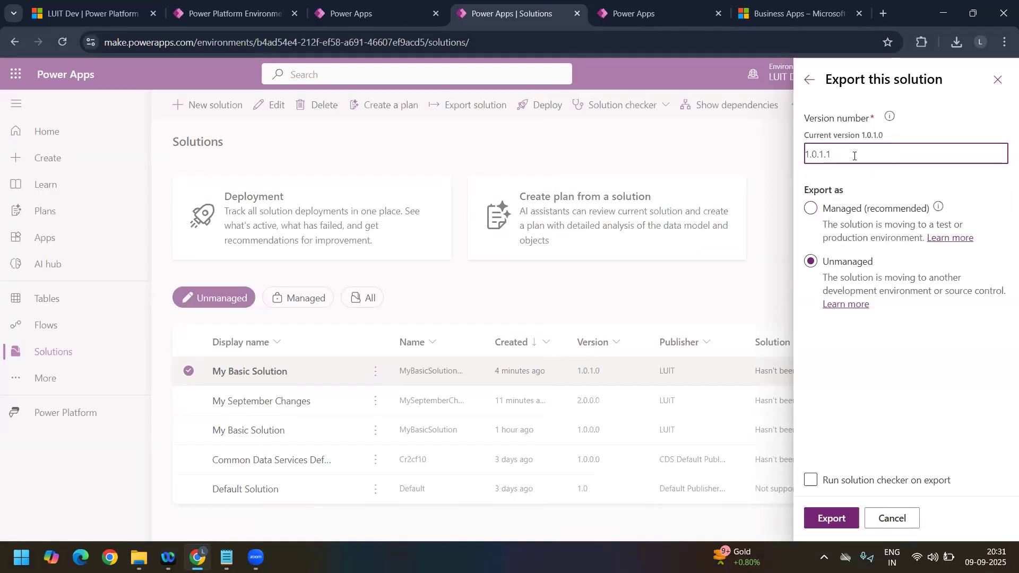
key("BackSpace")
type("0")
left_click(831, 518)
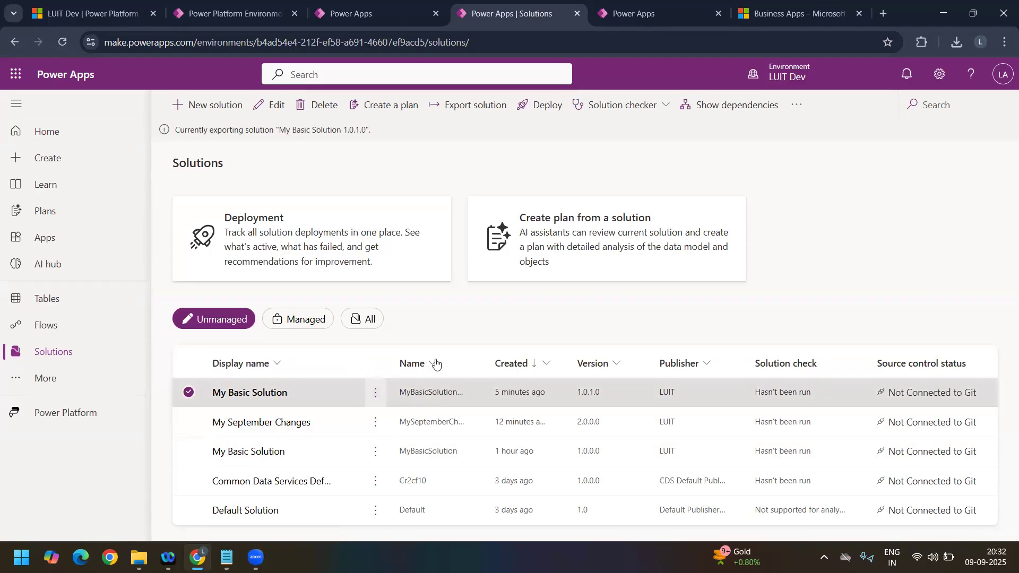
Step: Compare the clone options of the patch and the base My Basic Solution, viewing the base's Clone to solution settings without saving
left_click(375, 392)
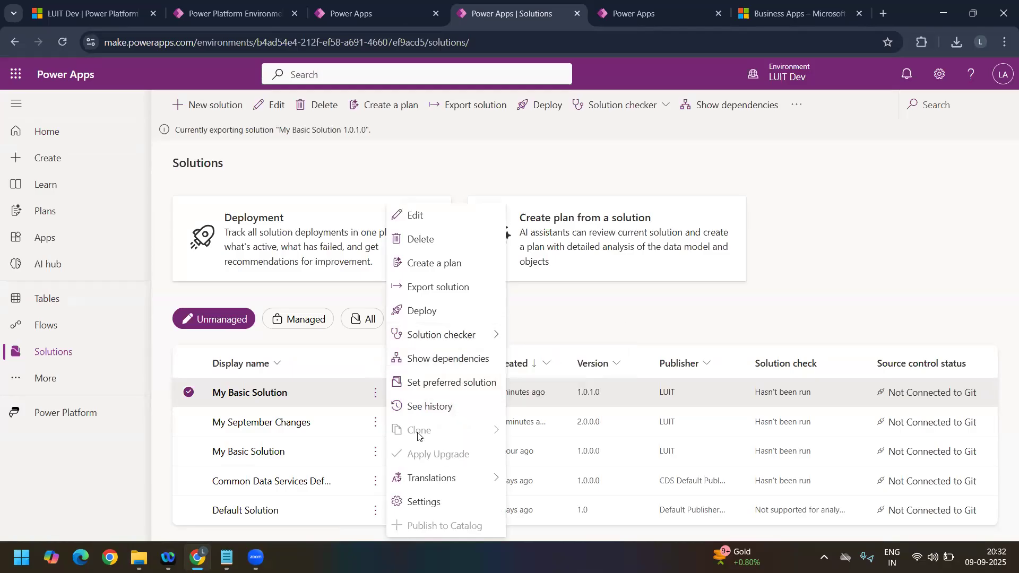
left_click(281, 371)
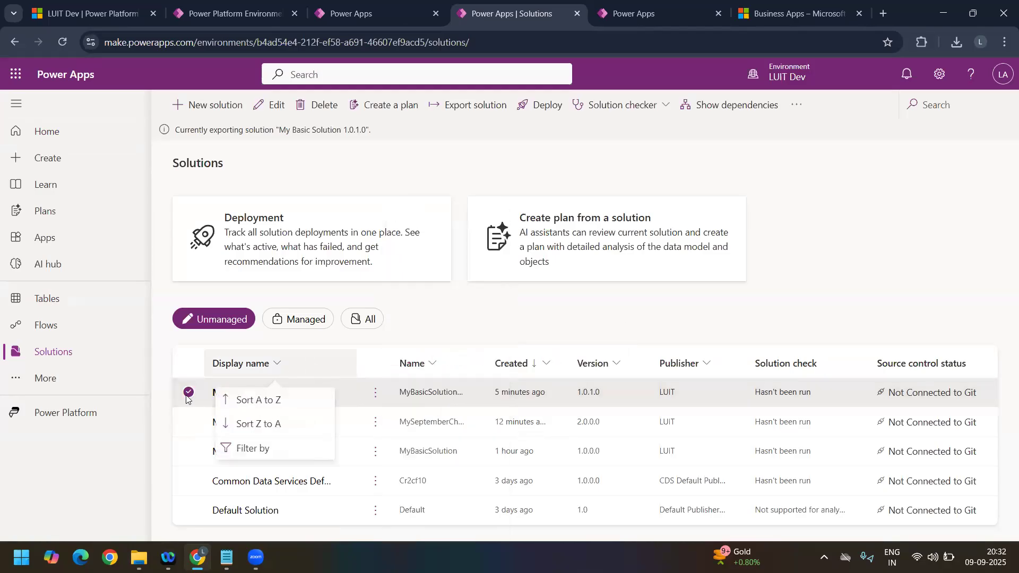
left_click(187, 398)
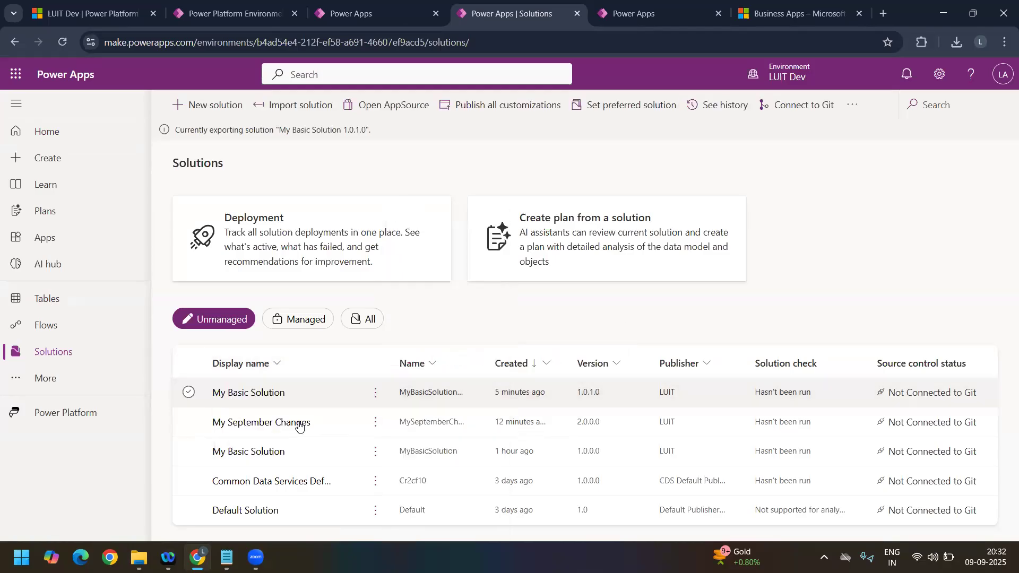
left_click(375, 451)
mouse_move(448, 334)
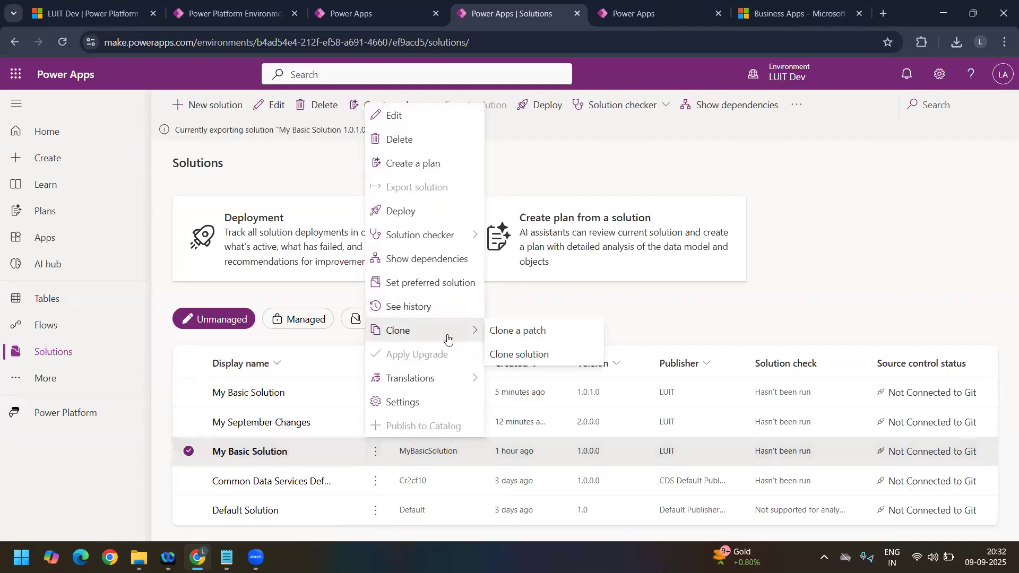
left_click(530, 357)
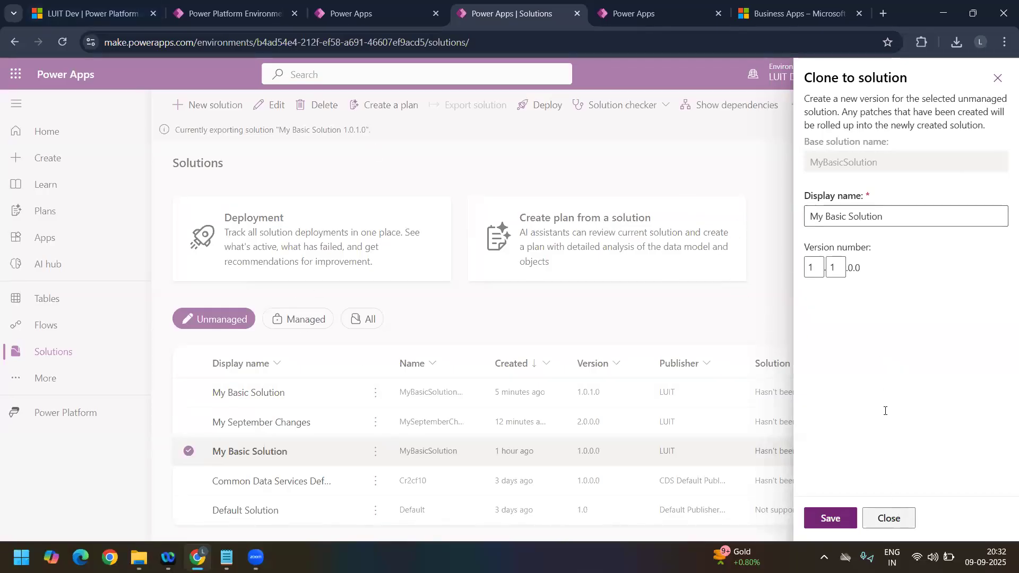
left_click(888, 518)
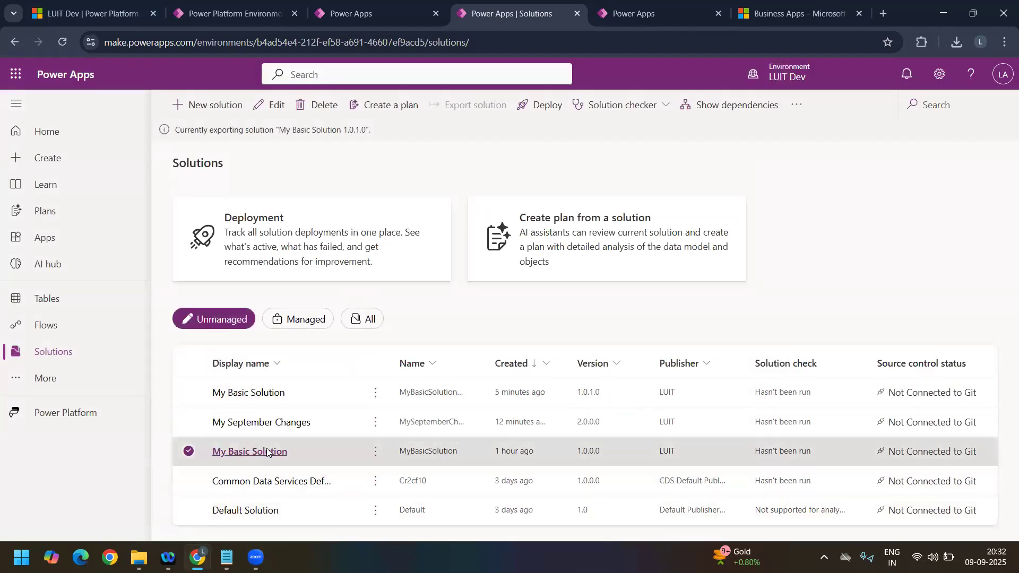
Step: Switch to File Explorer and check the file size of MyBasicSolution_1_0_0_0 in the Downloads folder's file properties
mouse_move(138, 558)
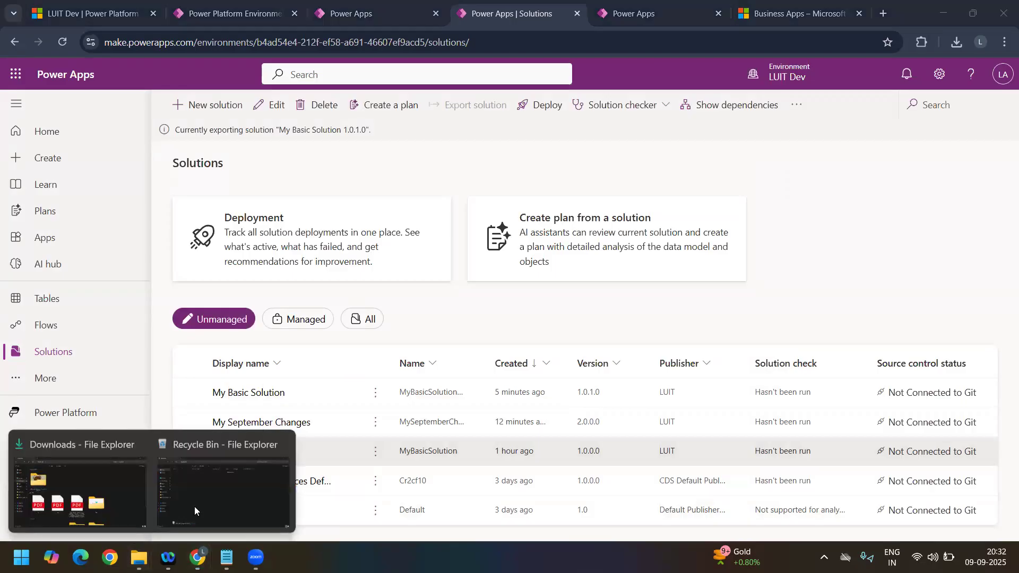
left_click(234, 471)
left_click(61, 190)
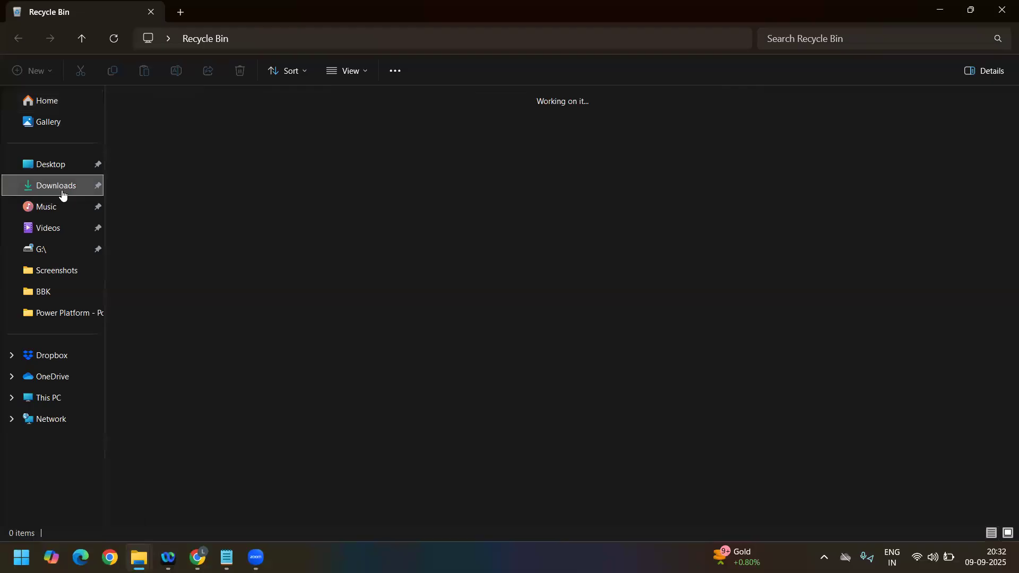
left_click(357, 200)
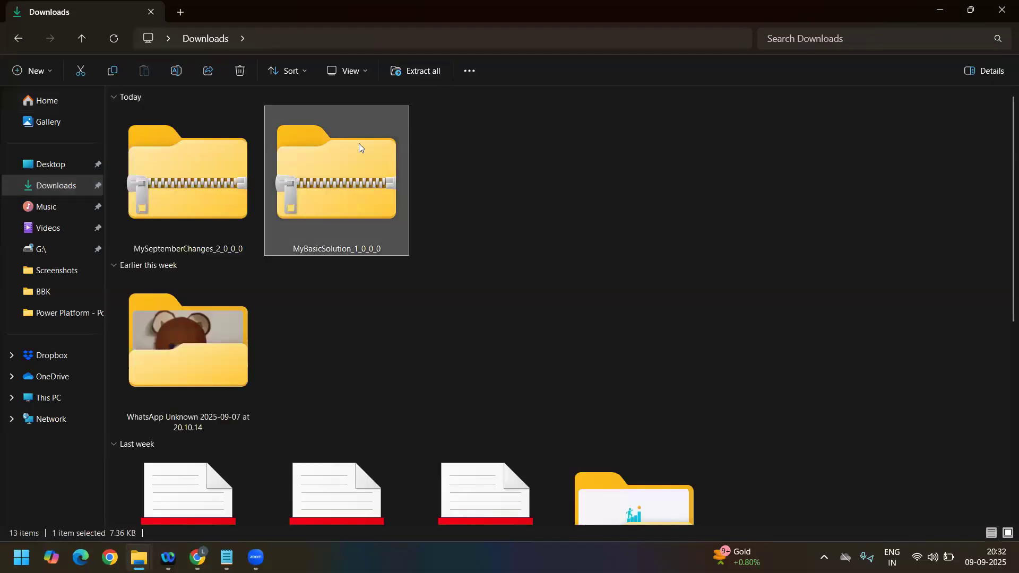
right_click(349, 180)
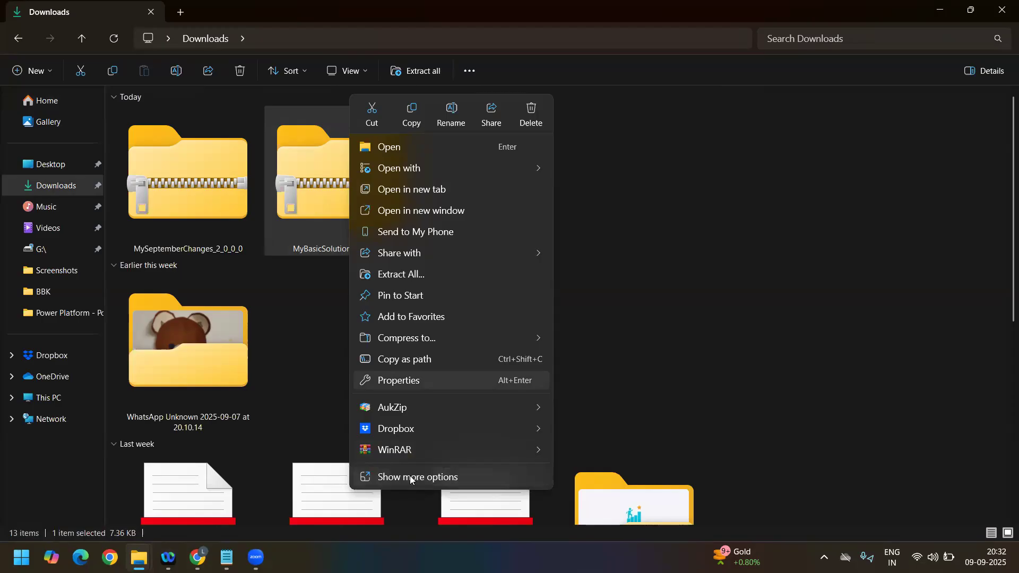
left_click(411, 480)
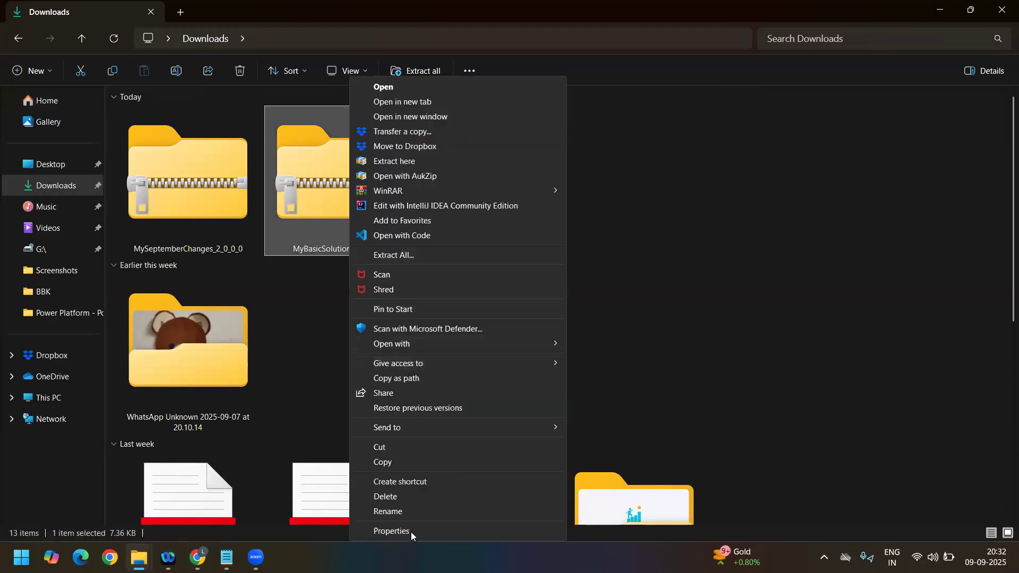
left_click(411, 532)
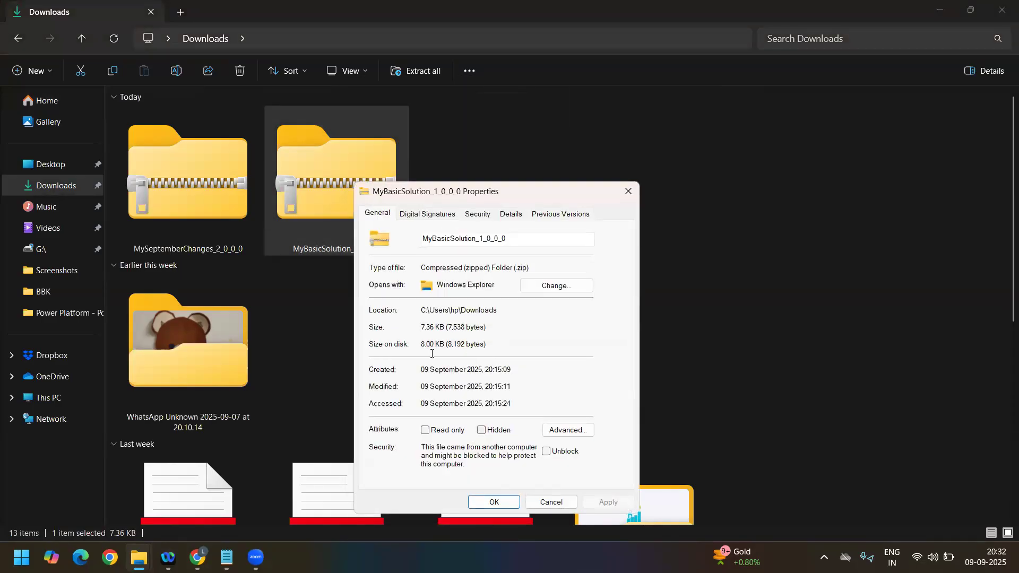
left_click_drag(423, 327, 488, 329)
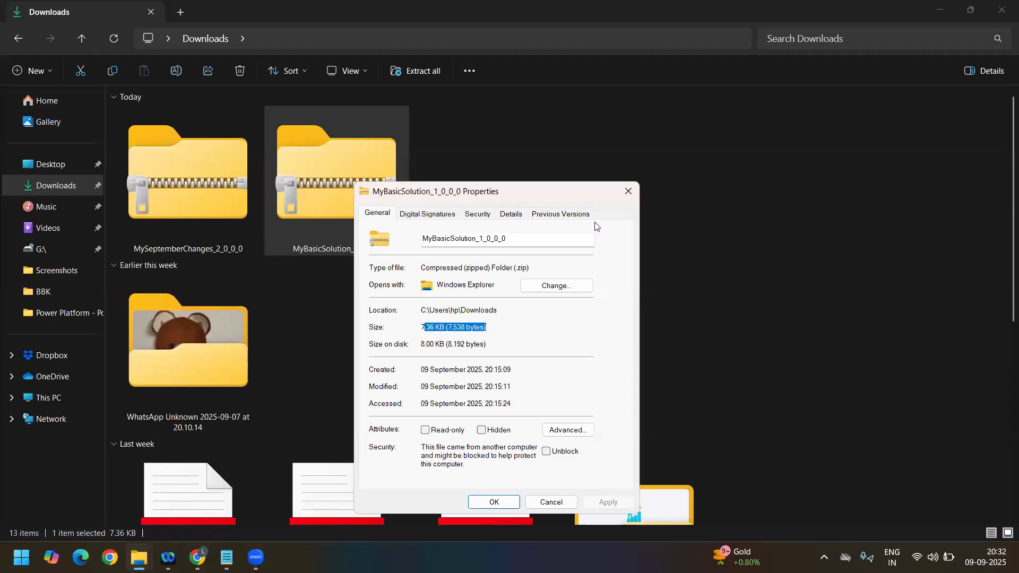
left_click(628, 193)
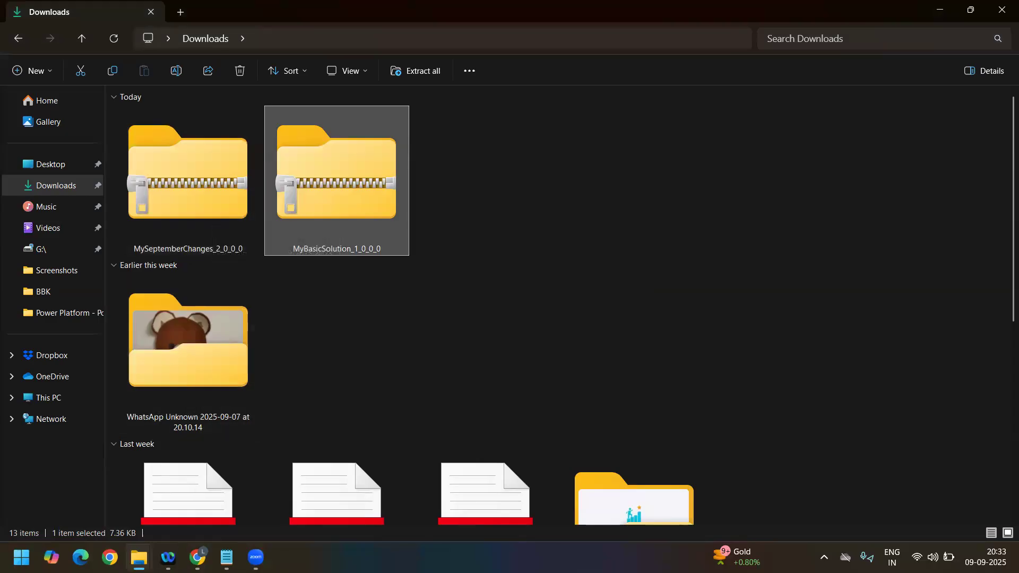
Step: Return to Power Apps in the browser and download the exported My Basic Solution 1.0.1.0 patch
mouse_move(198, 558)
left_click(197, 492)
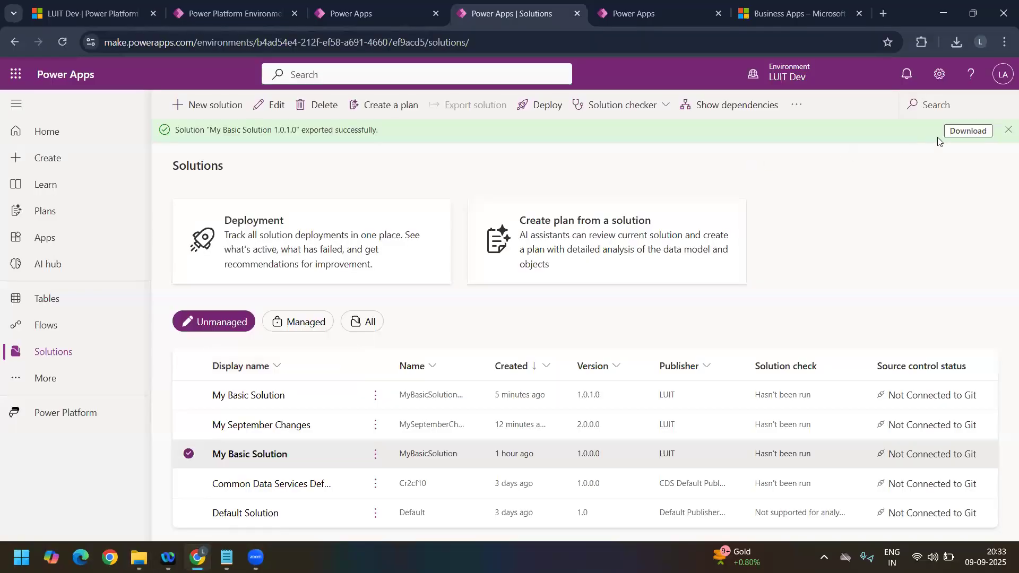
left_click(971, 129)
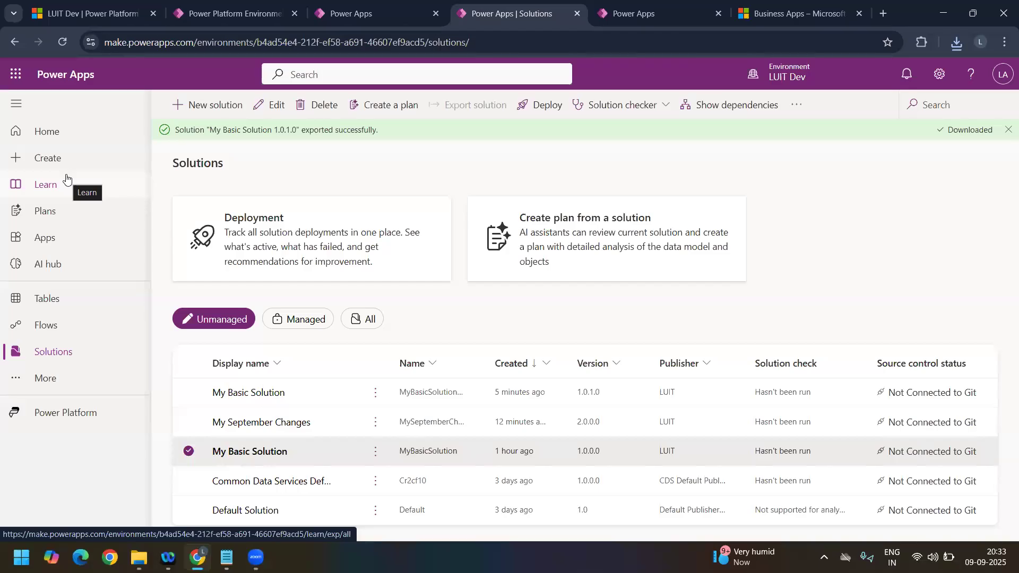
Step: Refresh the Downloads folder in File Explorer and compare the patch zip's size with MyBasicSolution_1_0_0_0
left_click(139, 557)
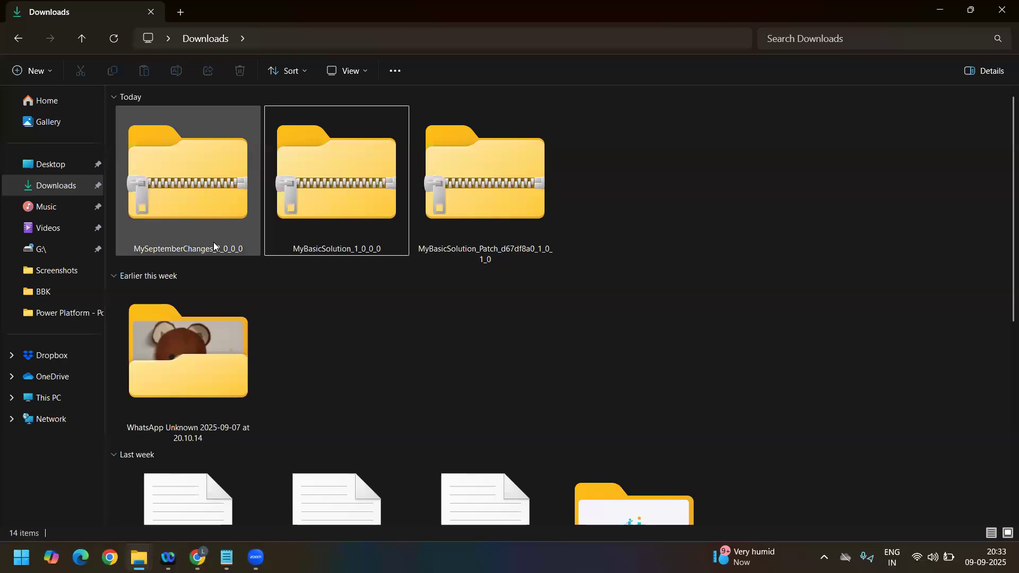
left_click(111, 39)
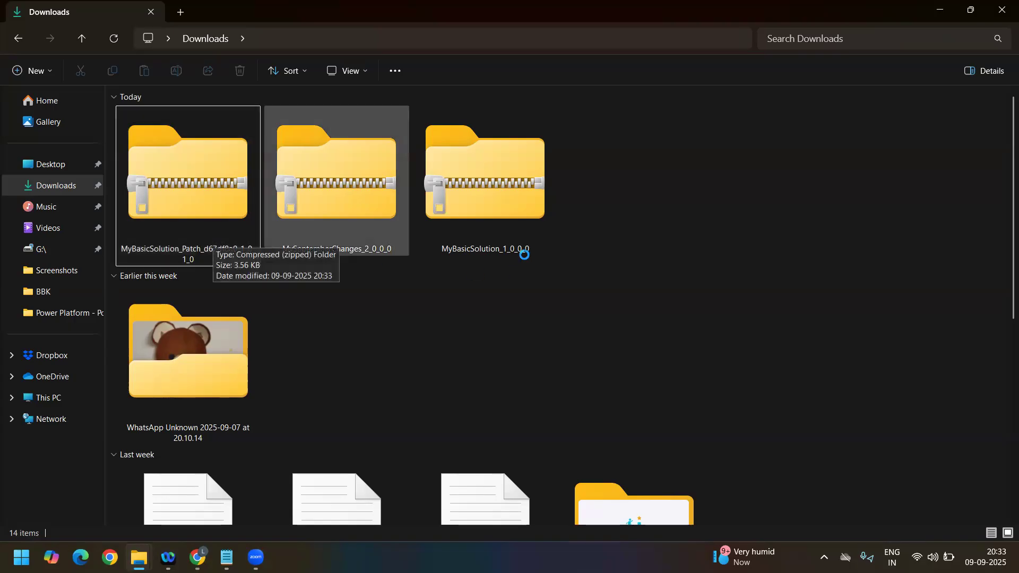
left_click(489, 220)
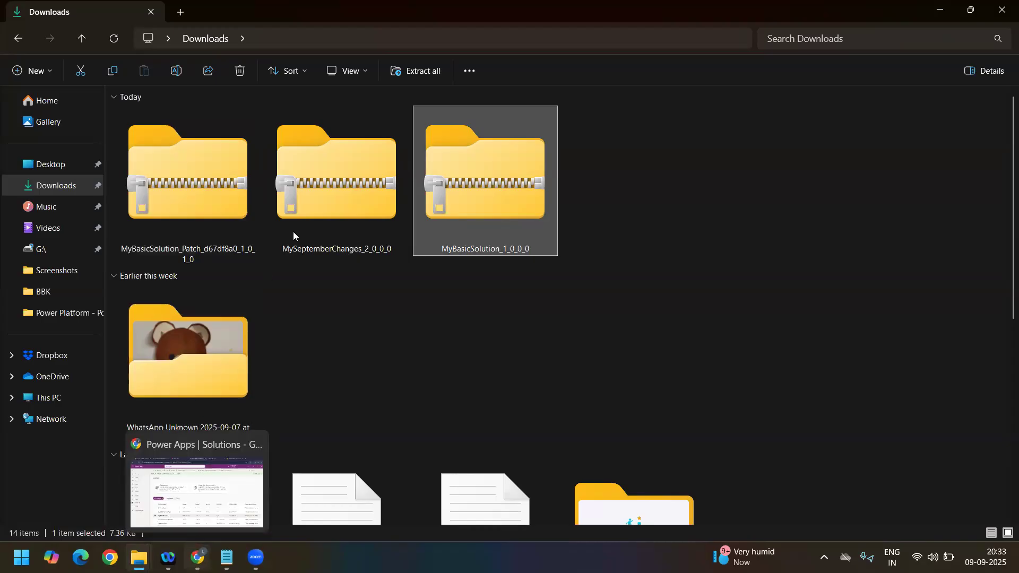
Step: In Power Apps, import MyBasicSolution_Patch_d67df8a0_1_0_1_0.zip into the LUITCServiceApp environment's solutions, keeping plugin steps and flows enabled
key("alt+Tab")
left_click(646, 17)
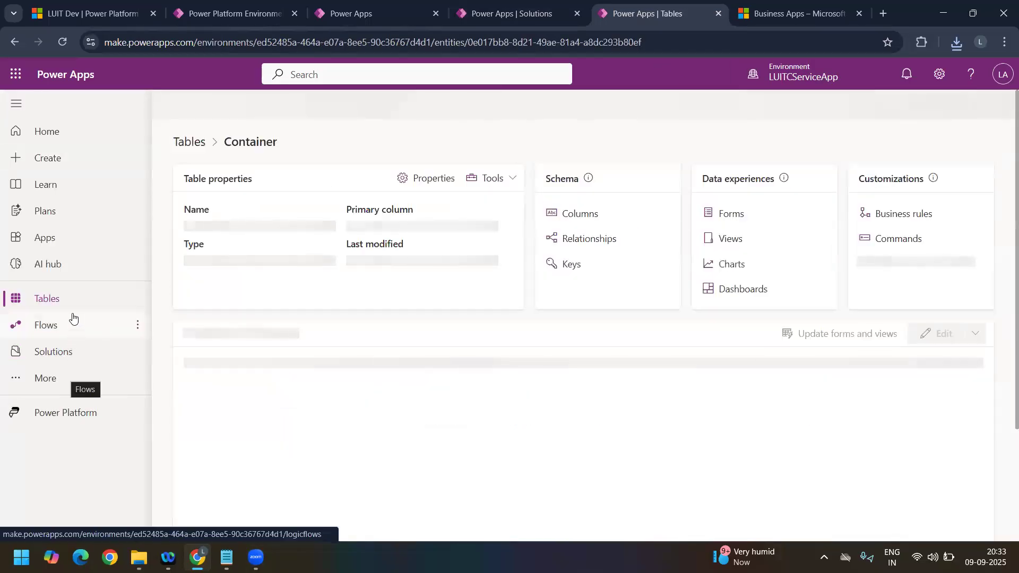
left_click(69, 351)
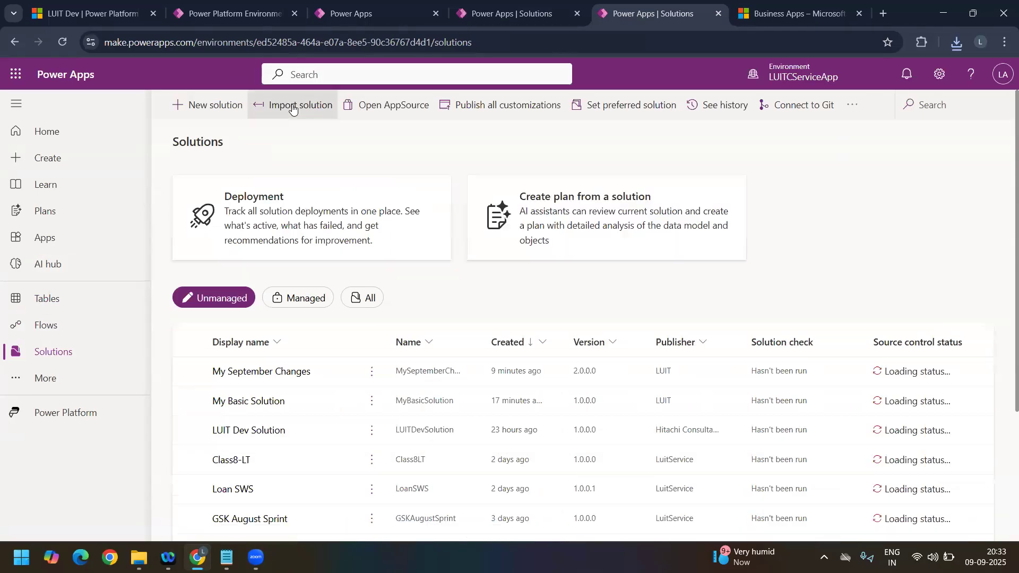
left_click(292, 106)
left_click(459, 185)
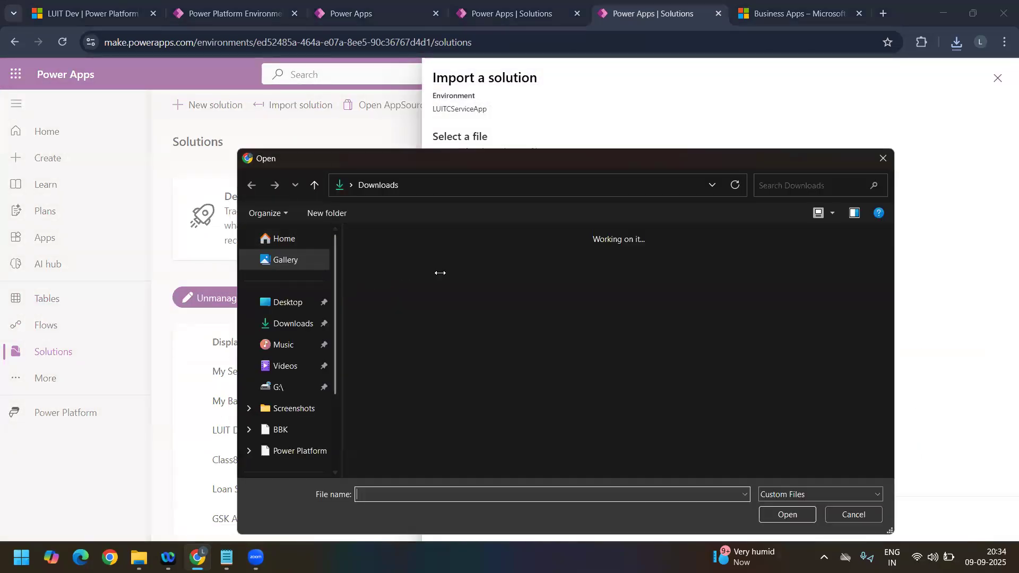
left_click(378, 279)
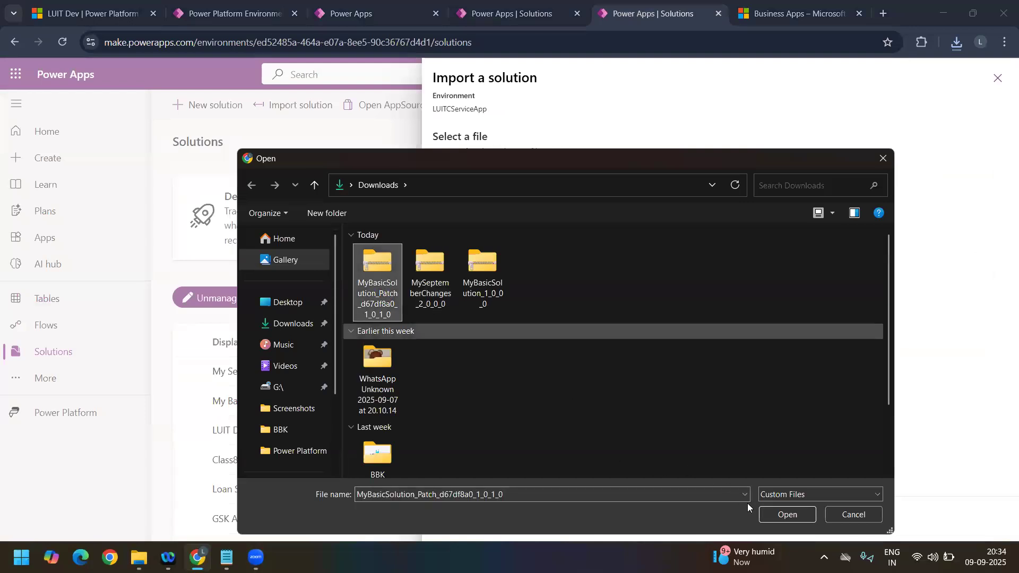
left_click(788, 514)
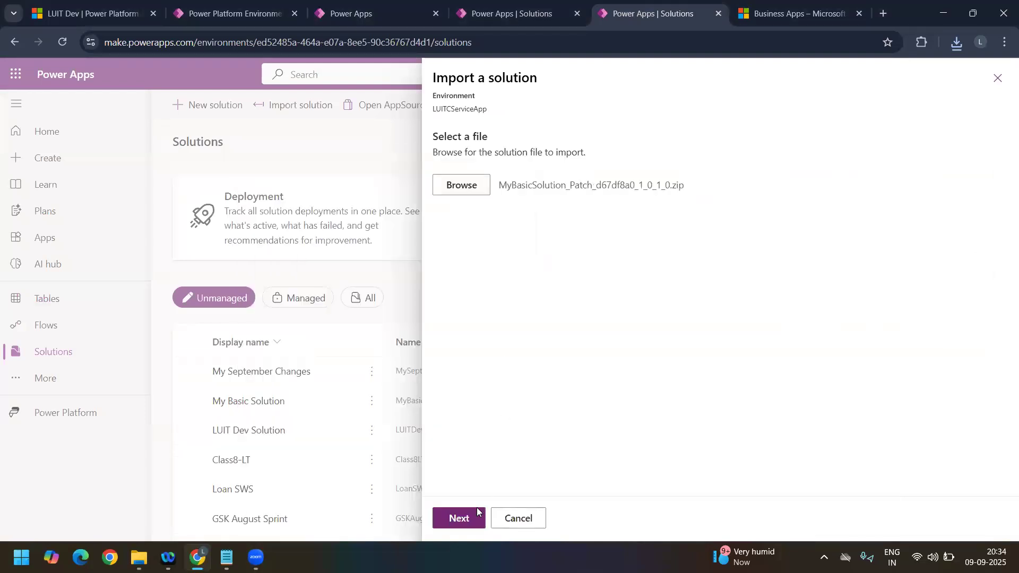
left_click(468, 516)
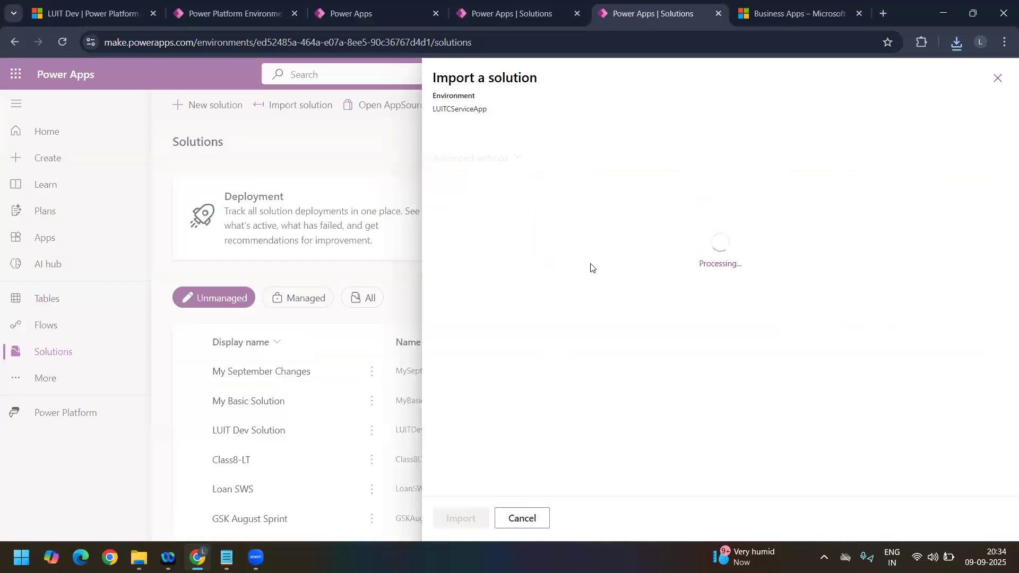
left_click(506, 406)
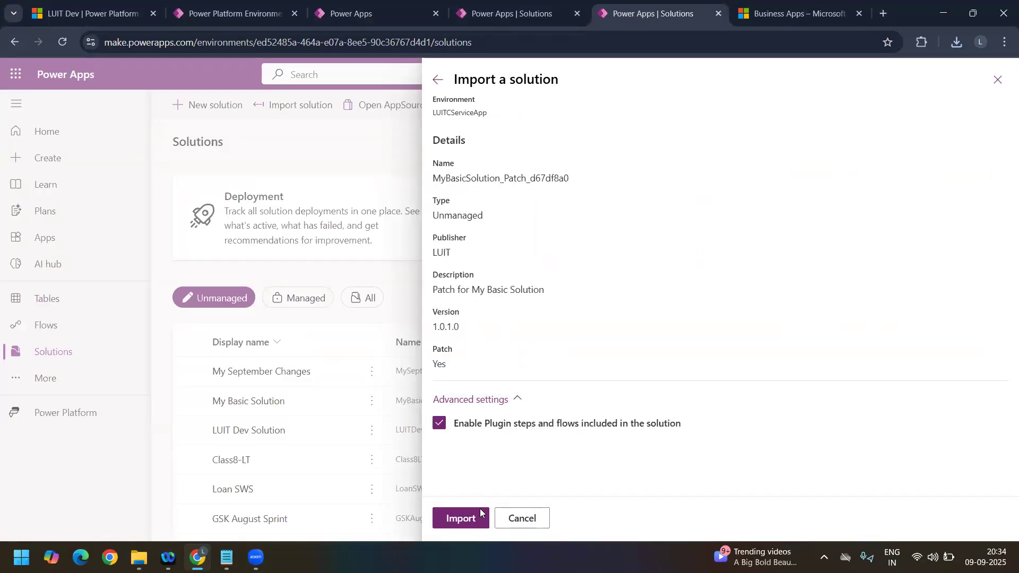
left_click(468, 517)
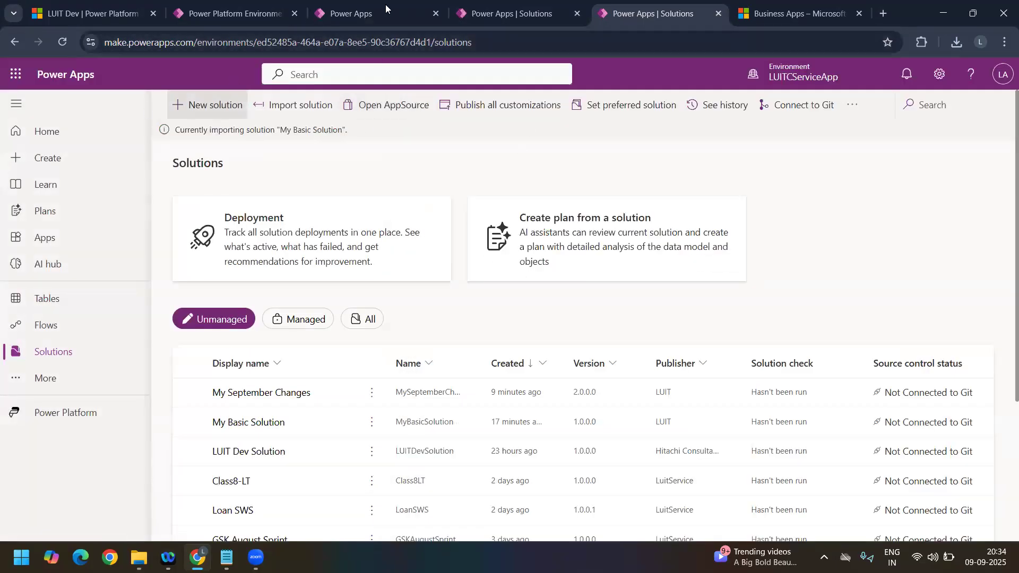
Step: In the LUIT Dev environment's solutions list, clone a patch of the base My Basic Solution with version 1.0.2.0
left_click(523, 15)
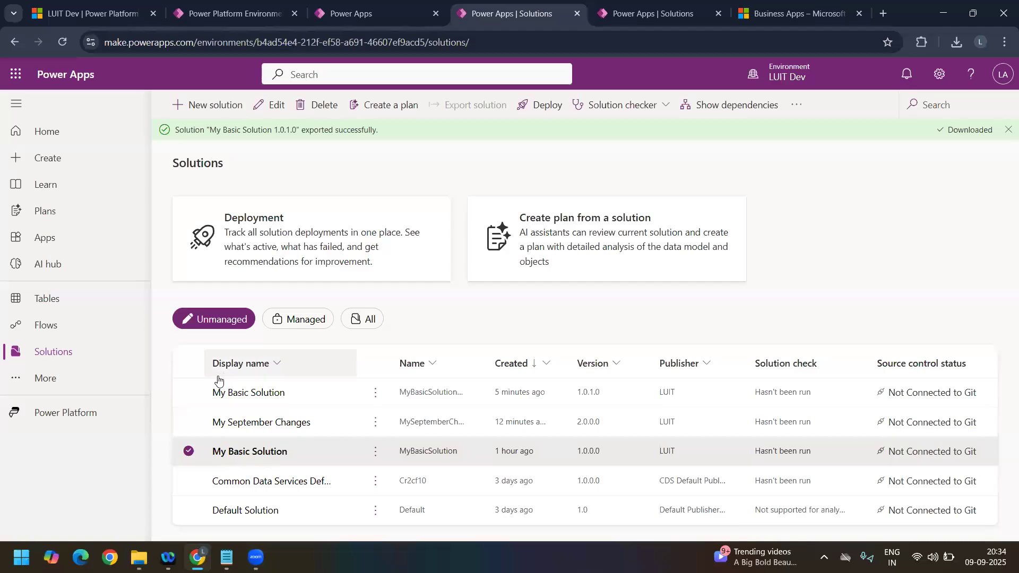
left_click(190, 451)
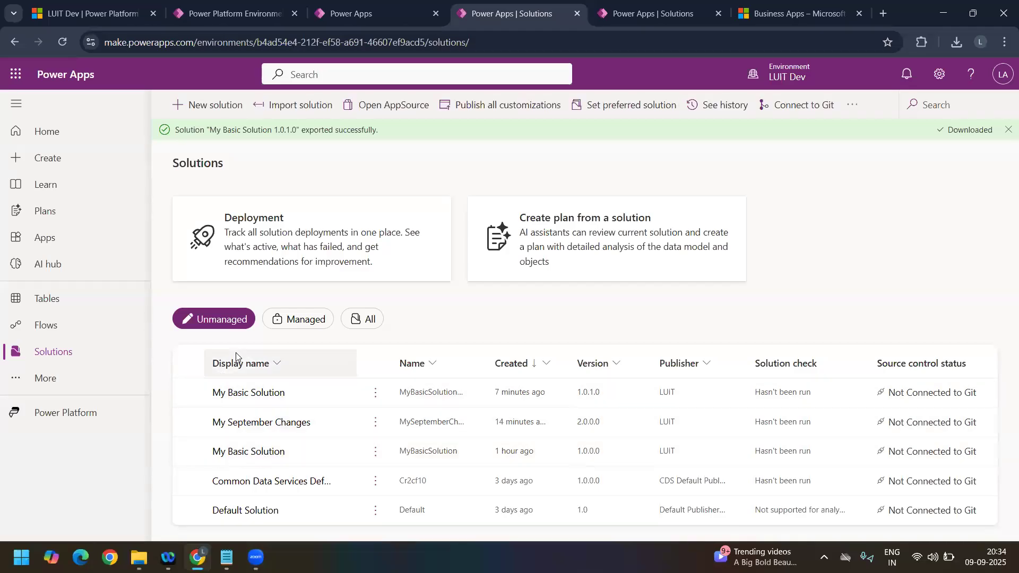
left_click(210, 104)
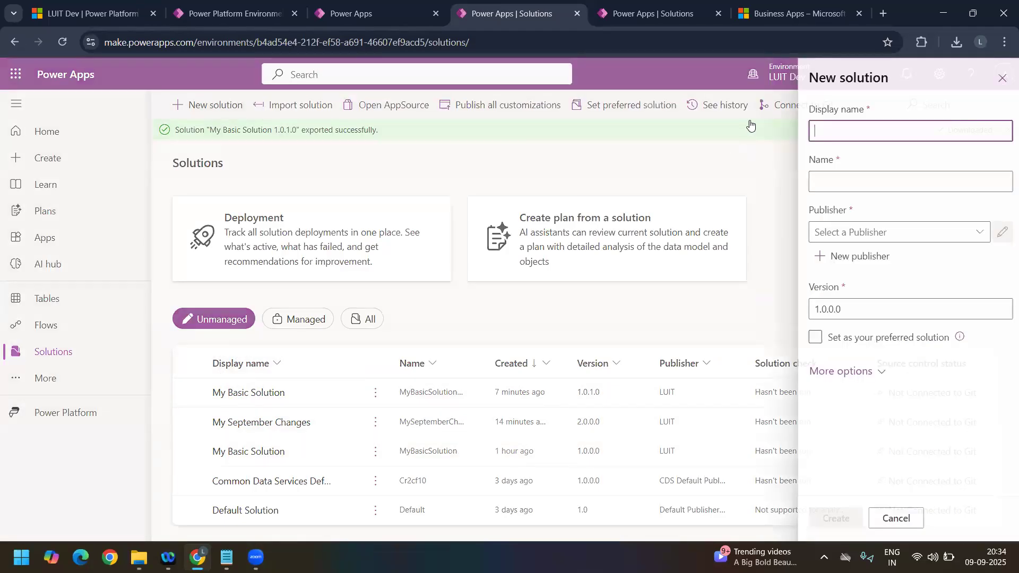
left_click(998, 78)
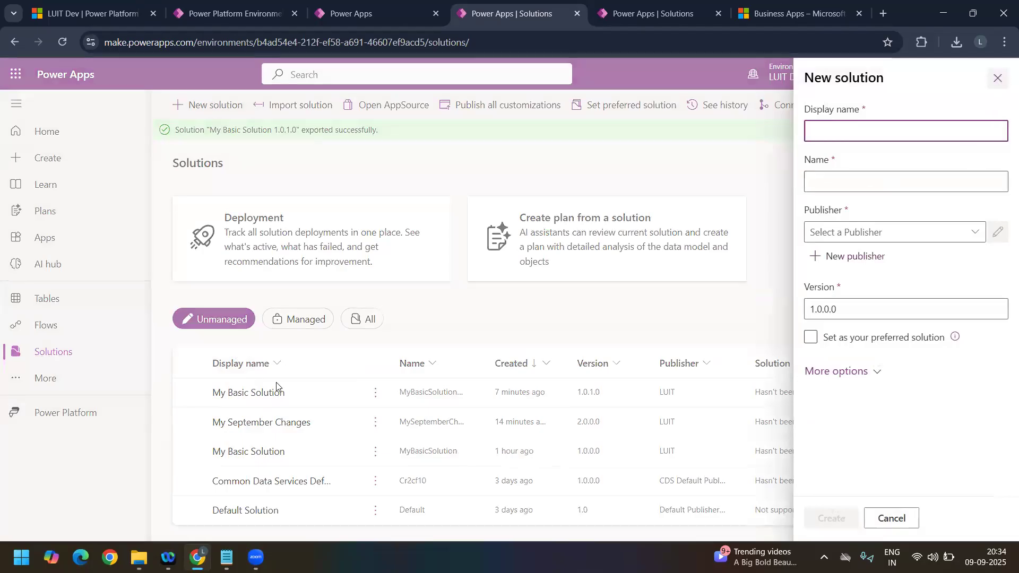
left_click(376, 455)
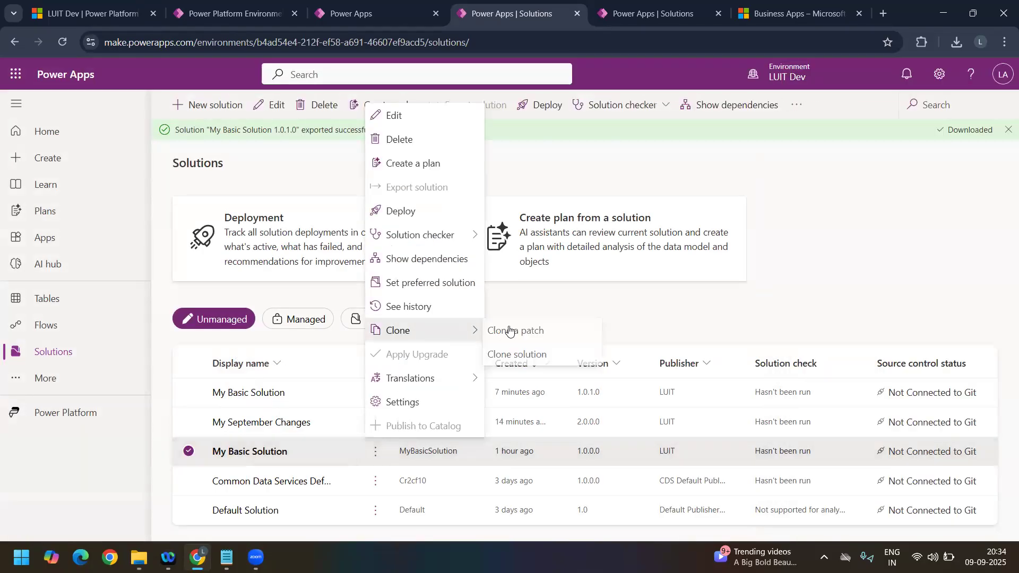
left_click(478, 330)
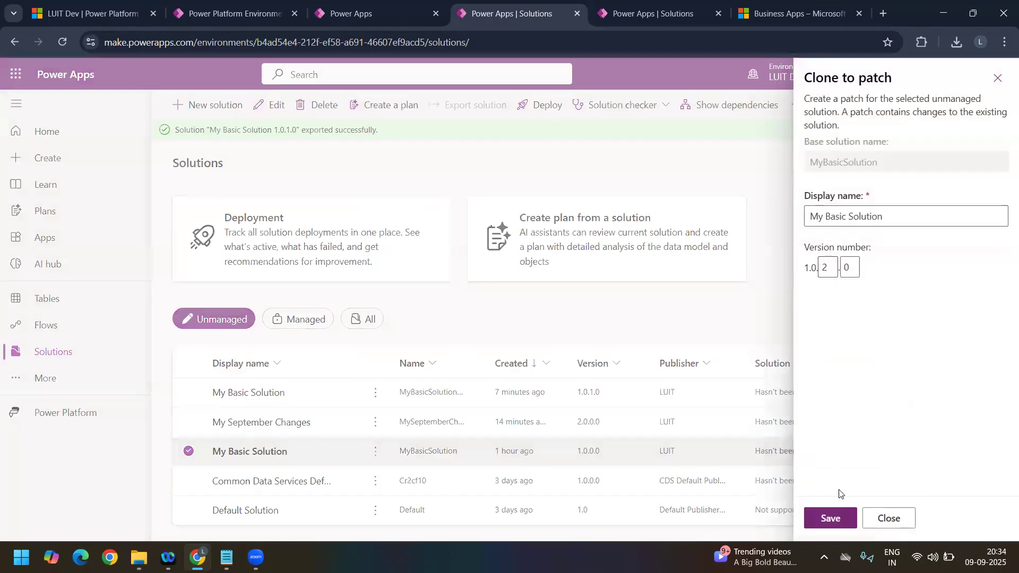
left_click(844, 518)
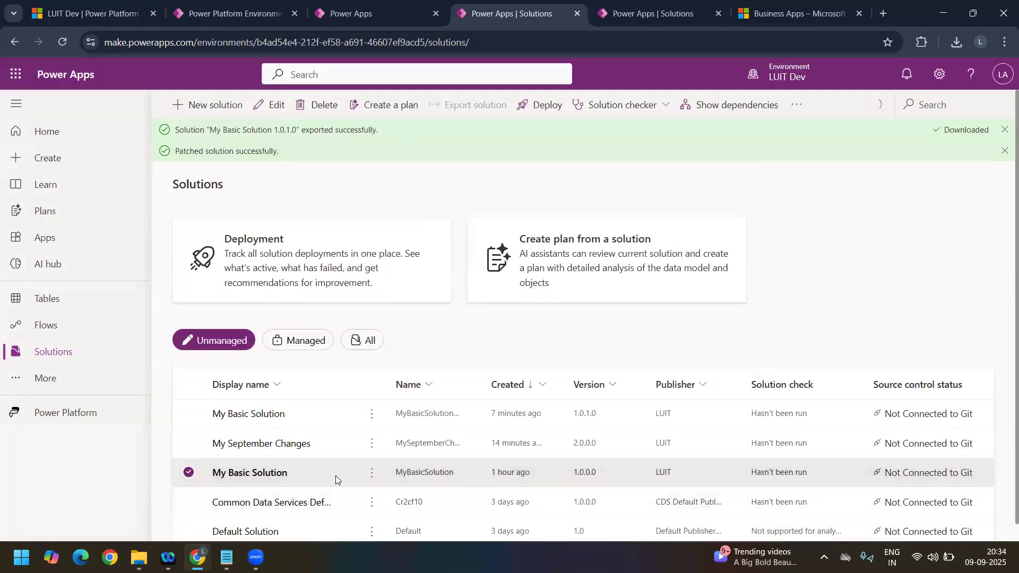
Step: Try to clone another patch of the base My Basic Solution using version 1.0.2.0 again
left_click(372, 502)
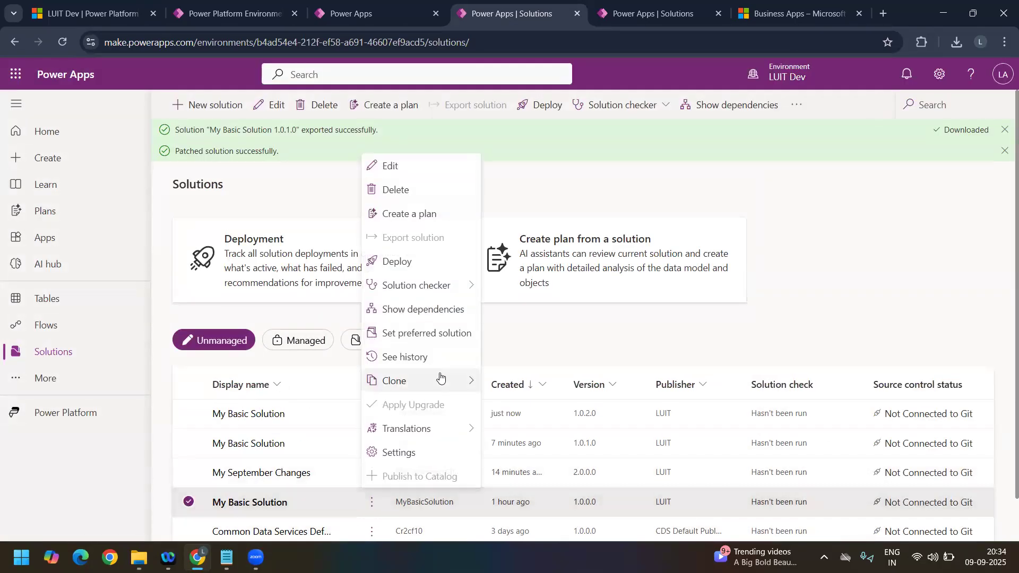
mouse_move(449, 382)
left_click(509, 380)
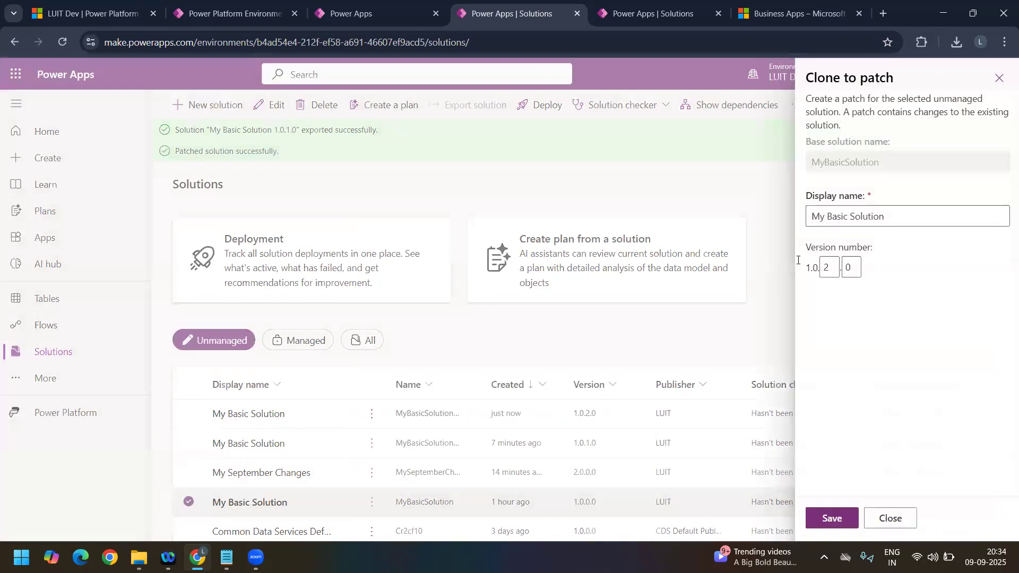
left_click(831, 519)
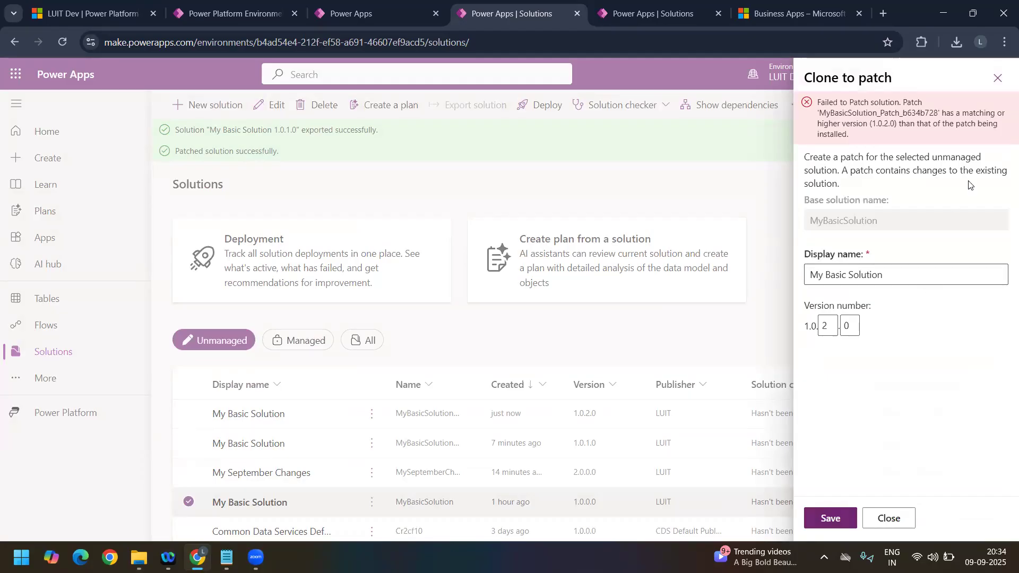
left_click(998, 79)
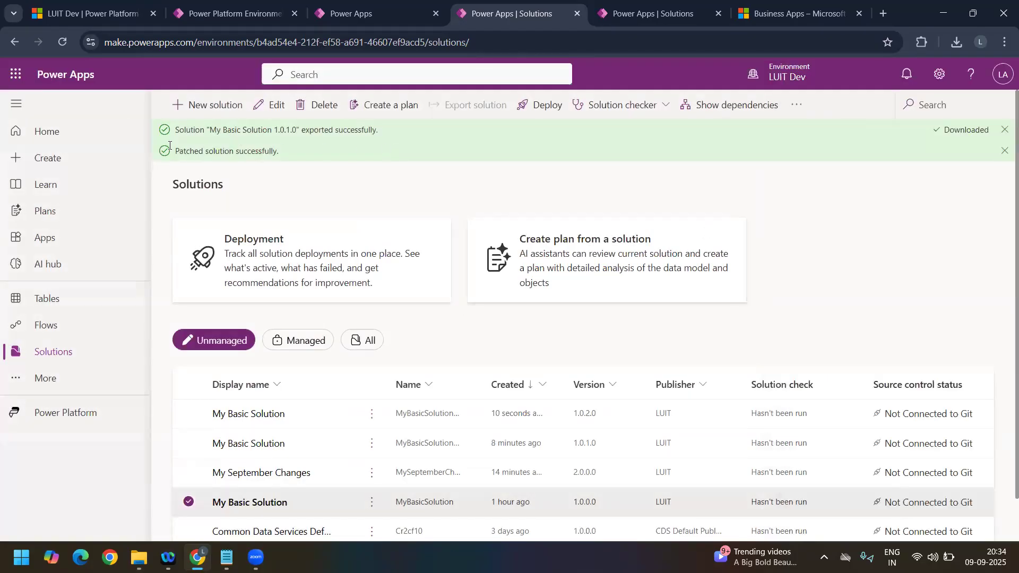
Step: Reload the solutions list and examine the Clone to solution form for the base My Basic Solution, including its version number and patch roll-up note
left_click(67, 45)
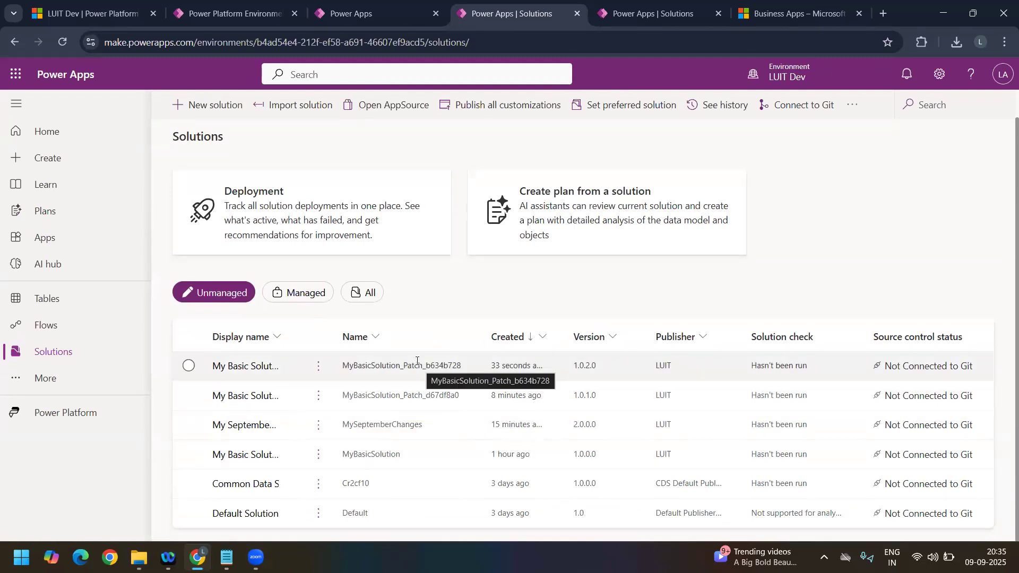
left_click(318, 455)
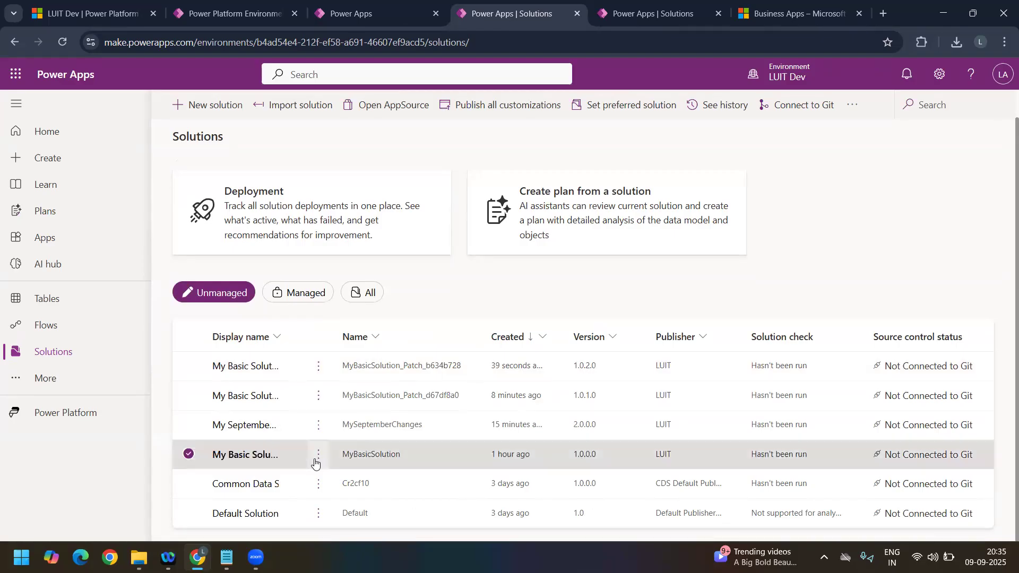
mouse_move(403, 333)
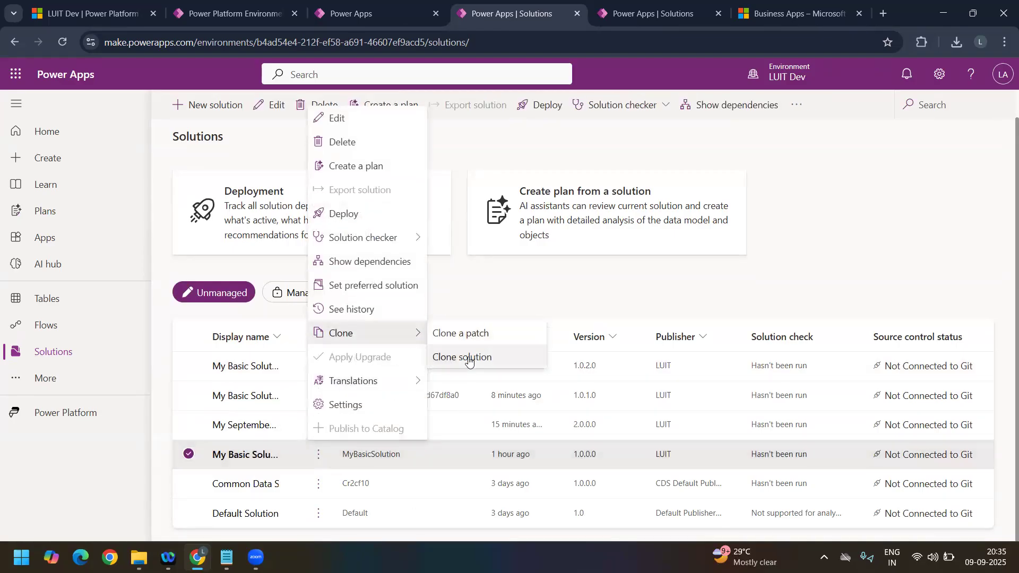
left_click(469, 358)
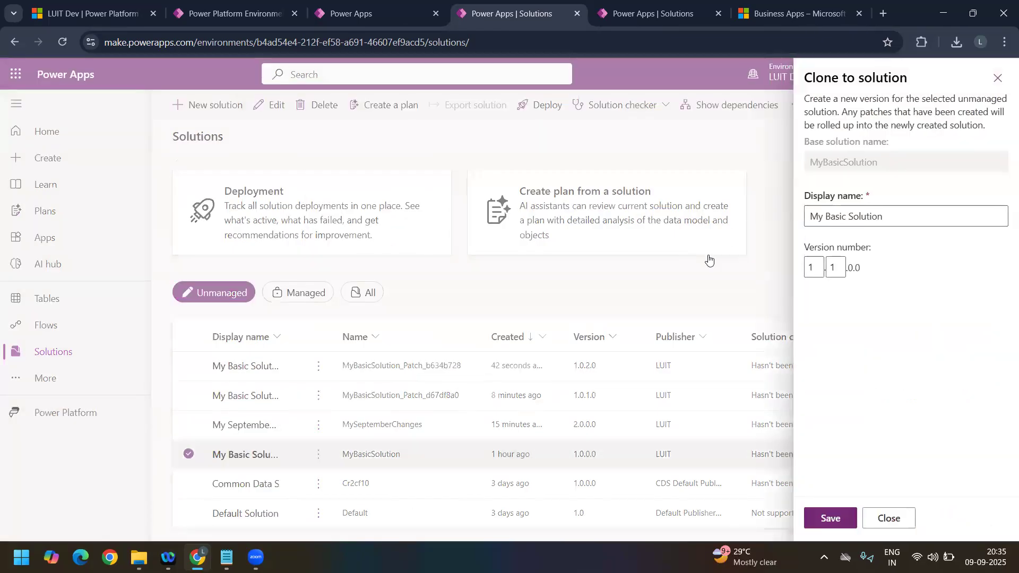
double_click(853, 268)
left_click(866, 268)
left_click_drag(860, 268, 849, 269)
left_click_drag(844, 113, 1002, 108)
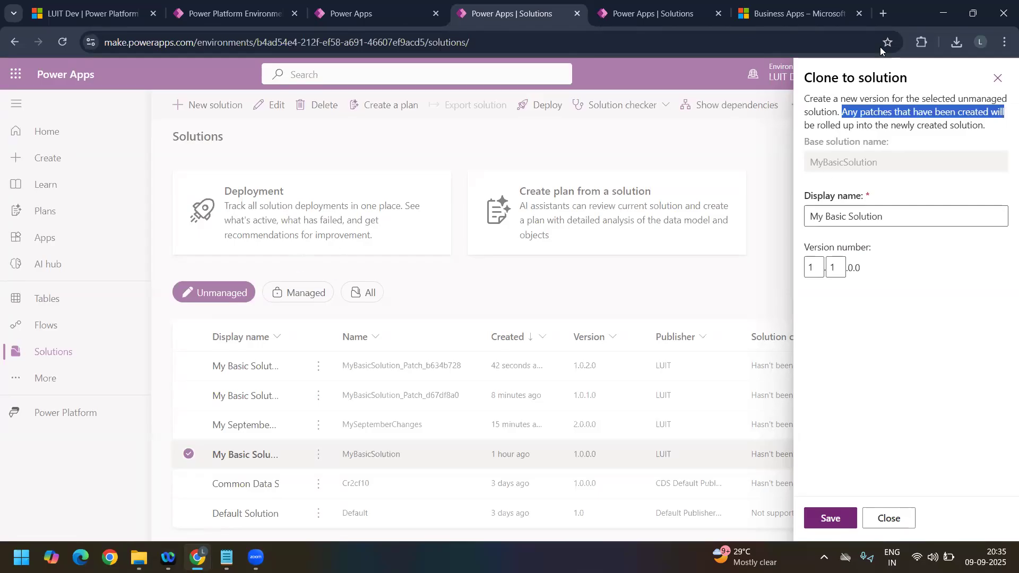
left_click(240, 460)
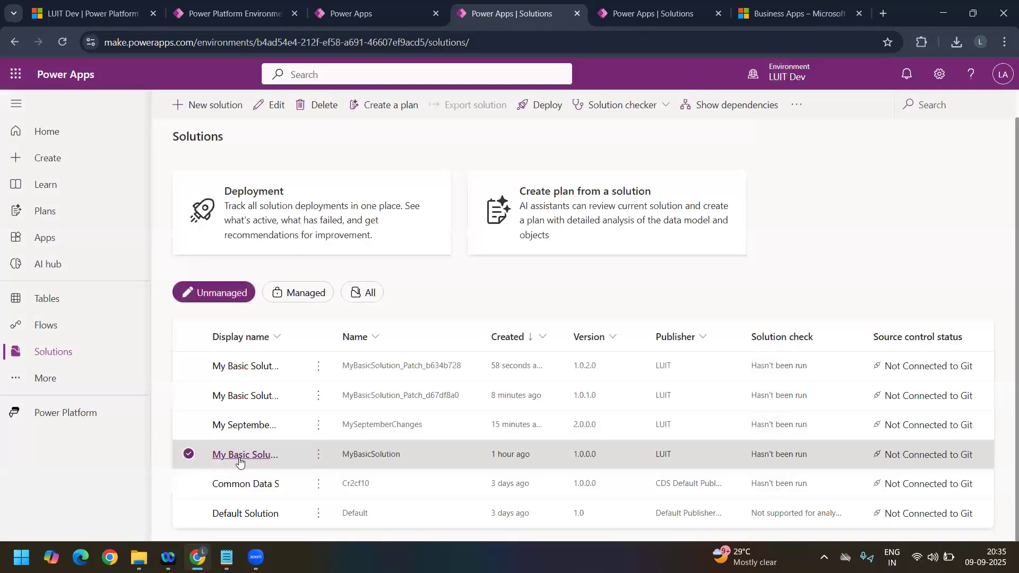
Step: Open the base My Basic Solution, inspect the Container table's forms, and return to the solutions list
left_click(239, 456)
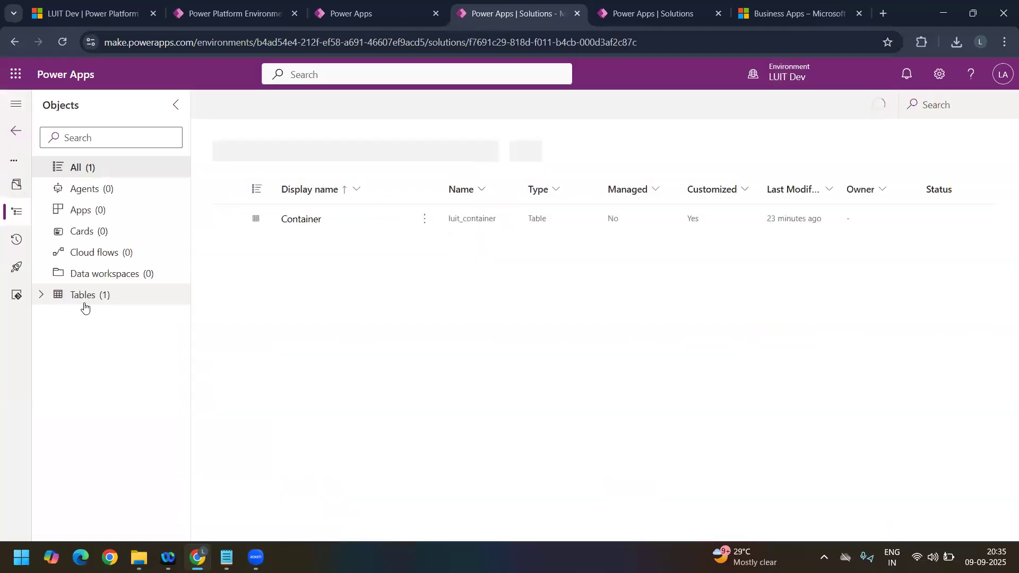
left_click(41, 294)
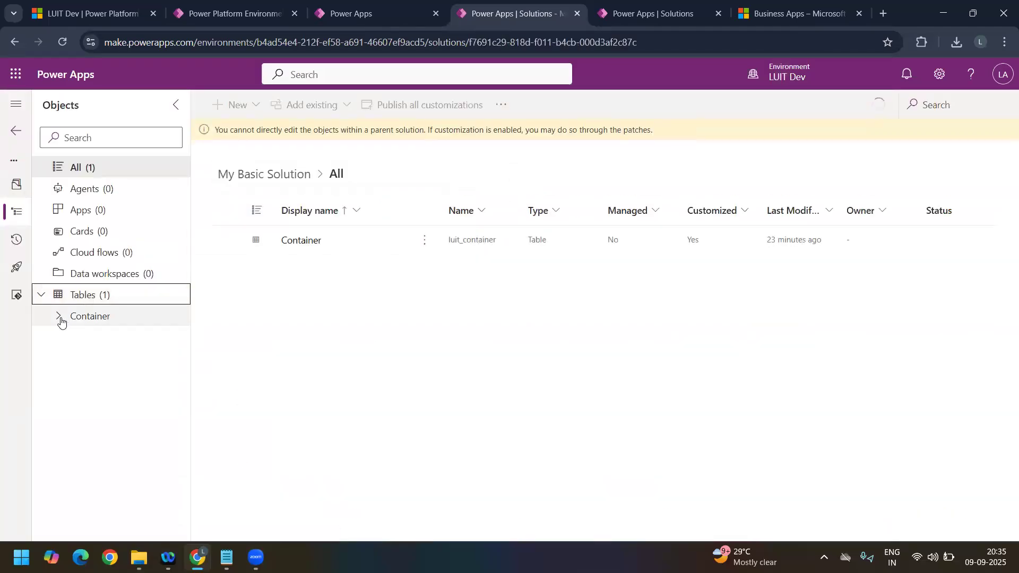
left_click(60, 317)
left_click(120, 402)
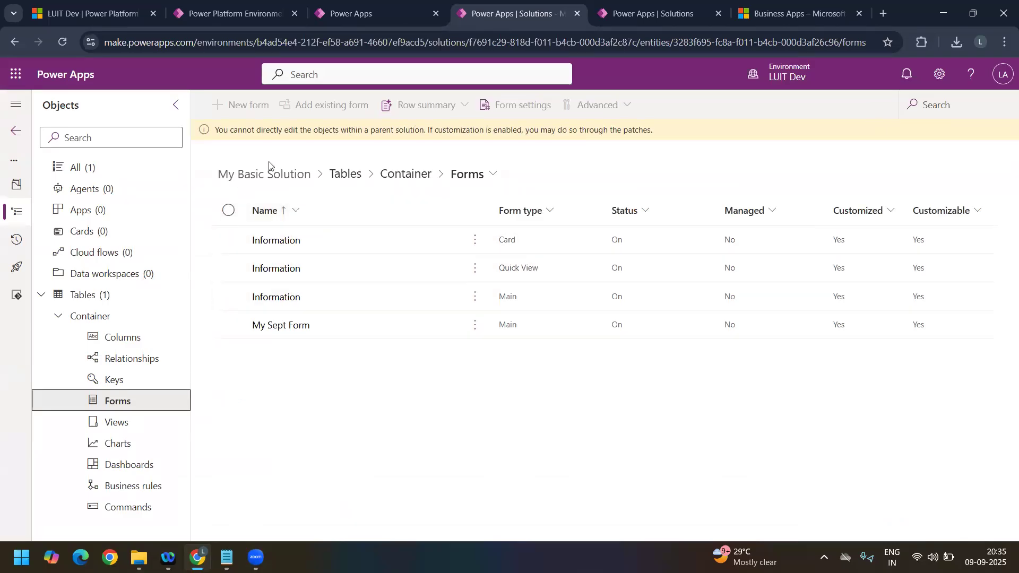
left_click(12, 136)
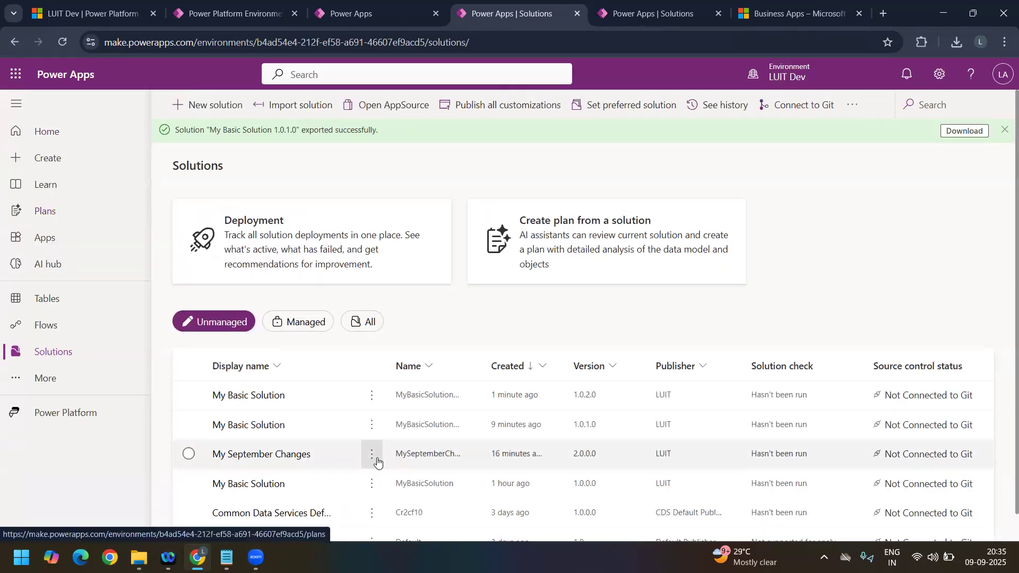
Step: Clone the base My Basic Solution to a new solution version 1.1.0.0, rolling up its patches
left_click(371, 484)
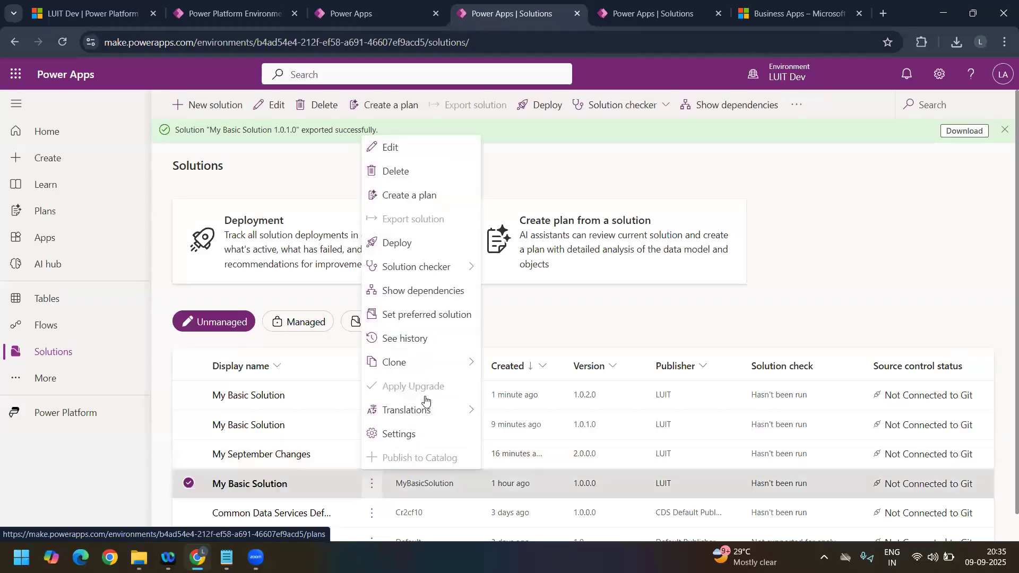
mouse_move(404, 362)
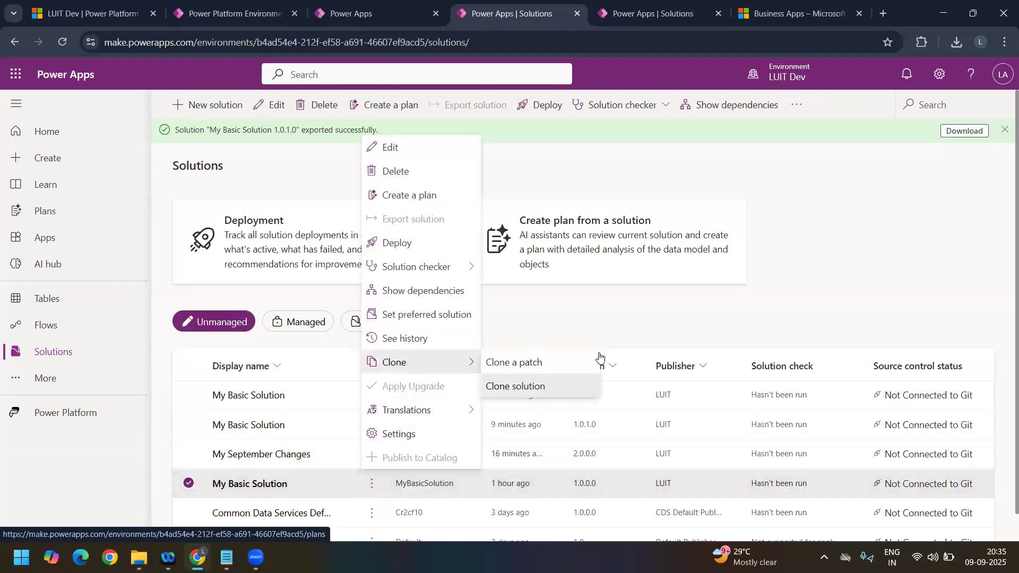
left_click(528, 394)
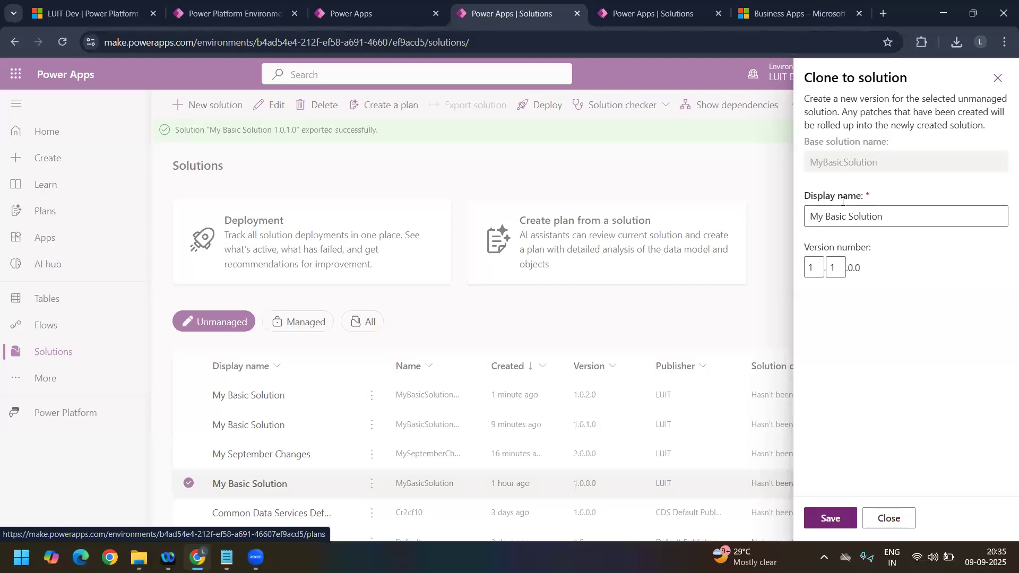
left_click(832, 518)
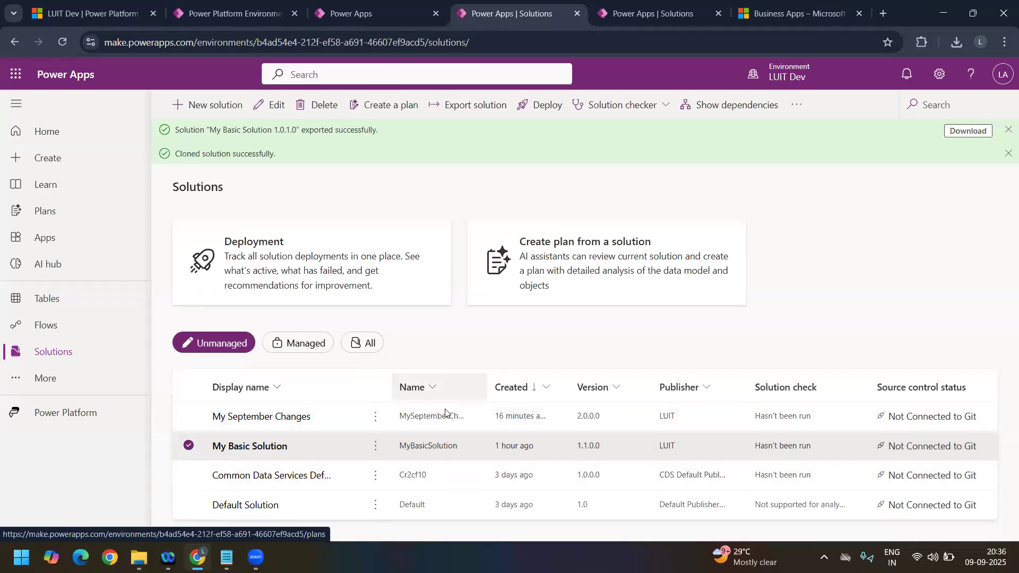
Step: Check the Container table's forms and columns in My Basic Solution 1.1.0.0, then return to the solutions list
left_click(245, 445)
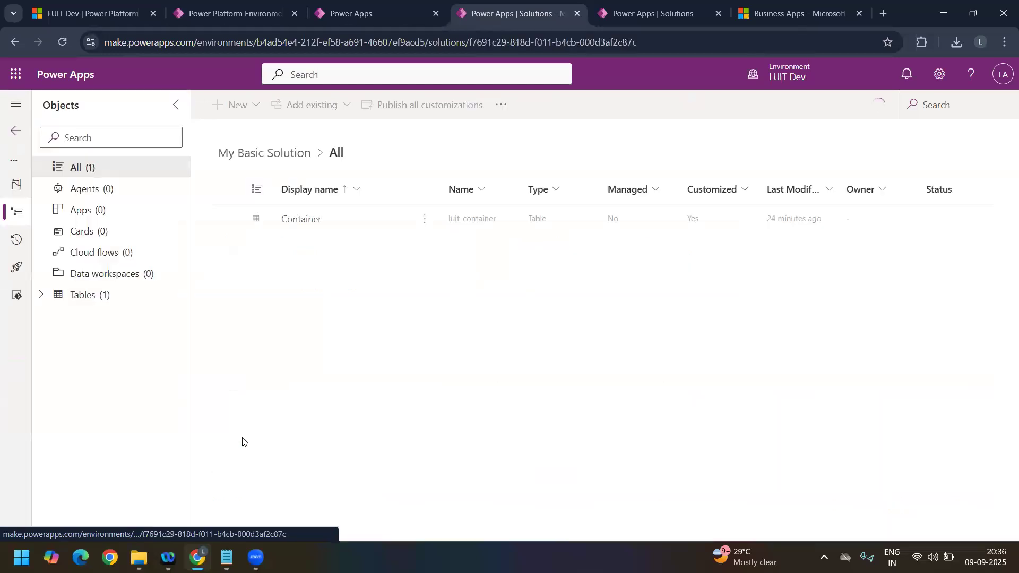
left_click(46, 302)
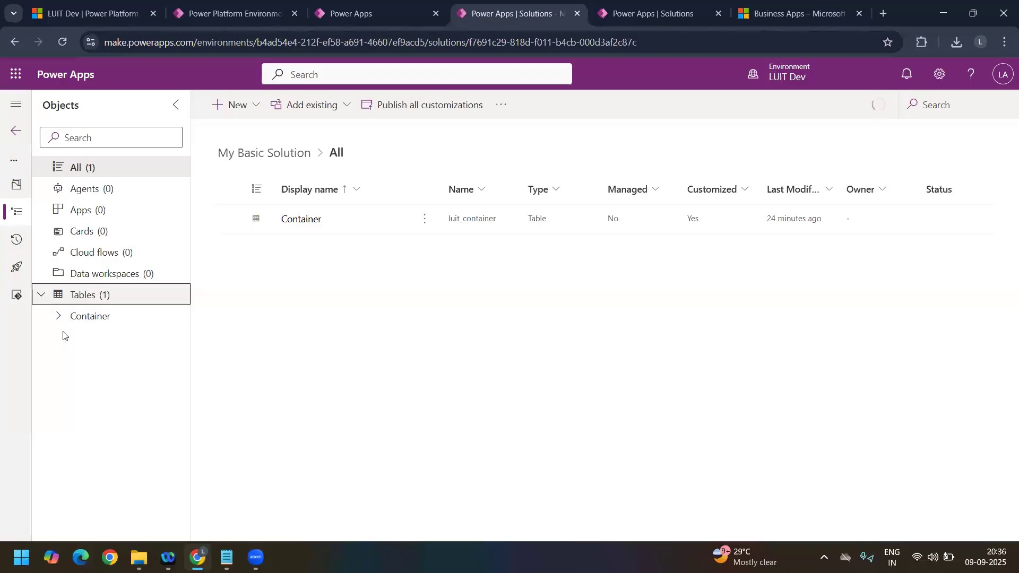
left_click(60, 315)
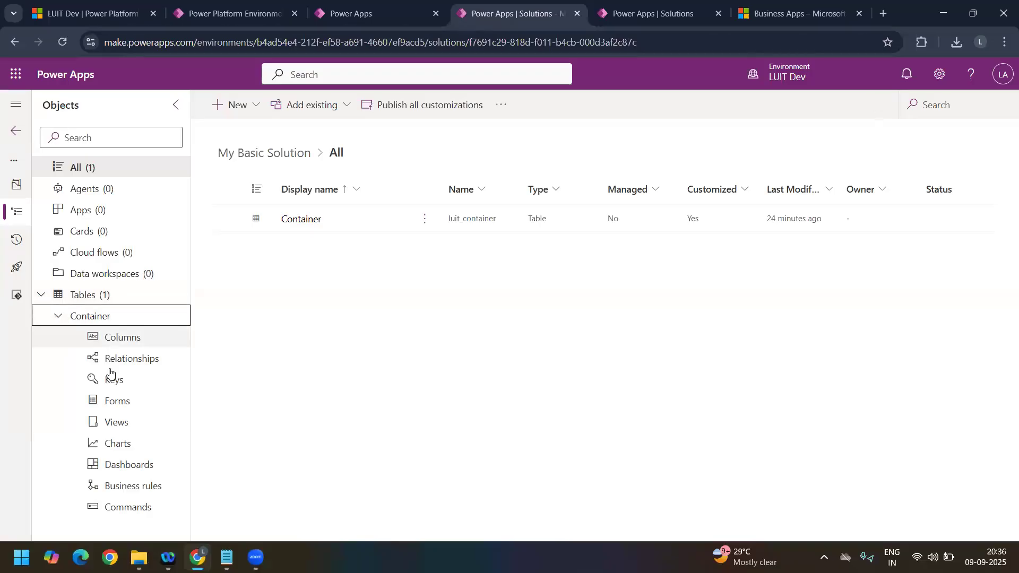
left_click(127, 400)
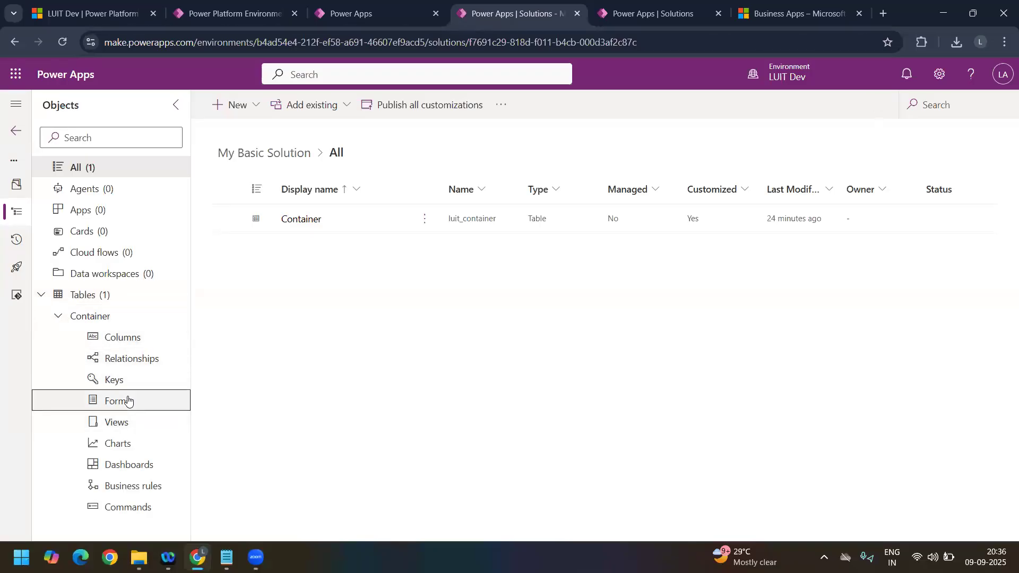
left_click(139, 344)
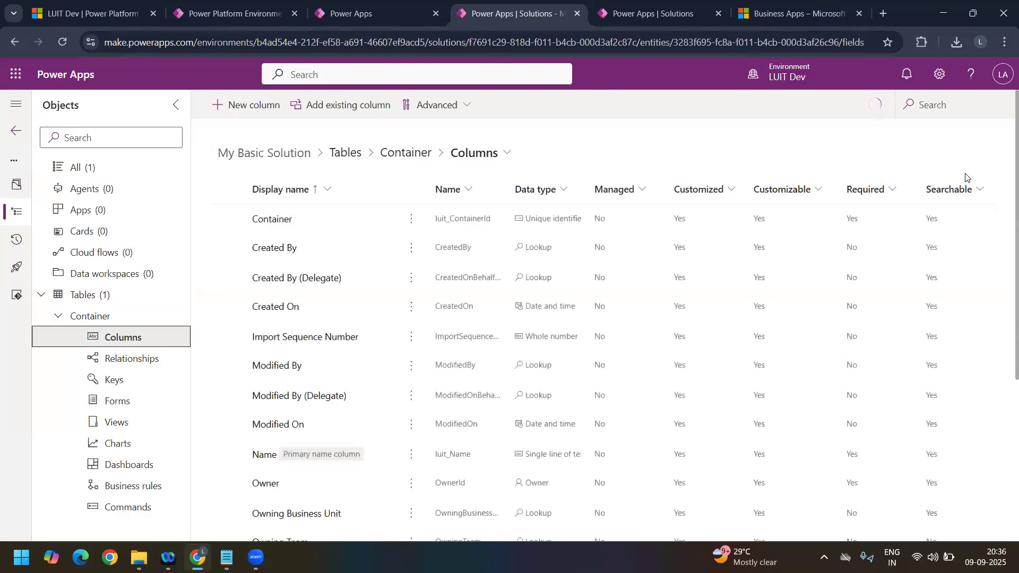
left_click(954, 112)
type("sept")
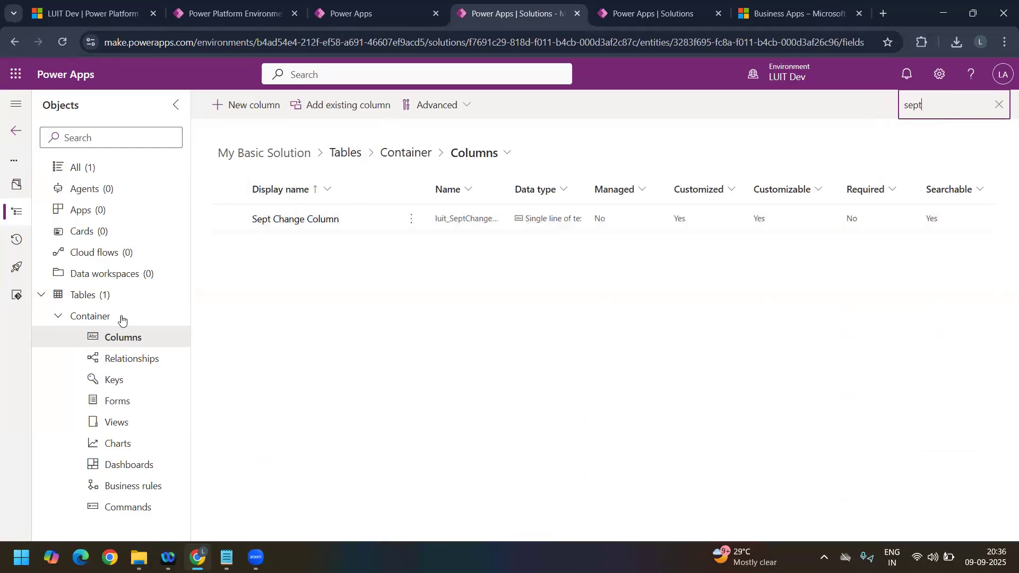
left_click(16, 133)
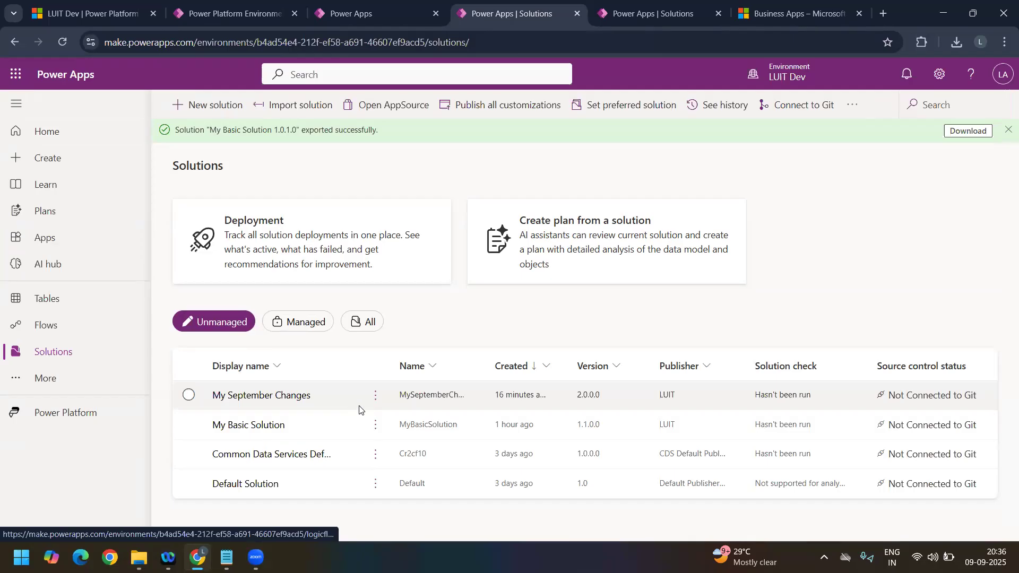
Step: In the LUITCServiceApp environment, clone the base My Basic Solution to version 1.1.0.0, rolling up its patch, and dismiss the notifications
left_click(635, 17)
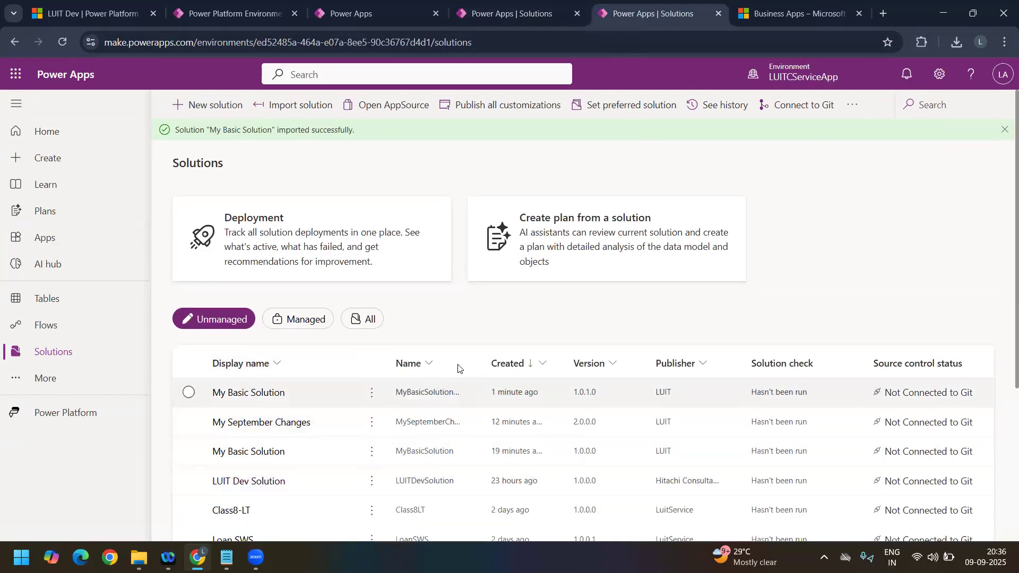
double_click(484, 364)
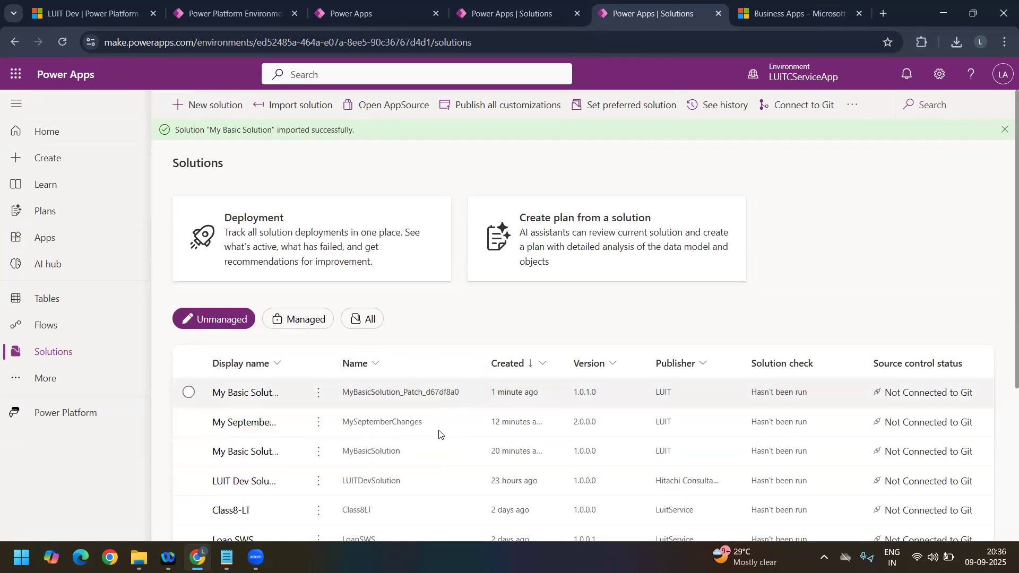
left_click(319, 453)
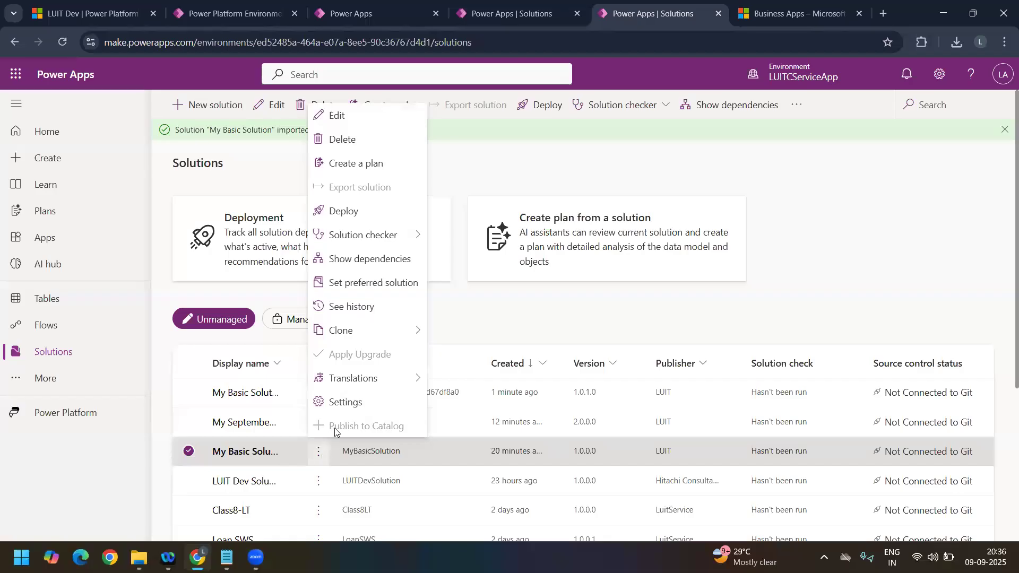
mouse_move(408, 334)
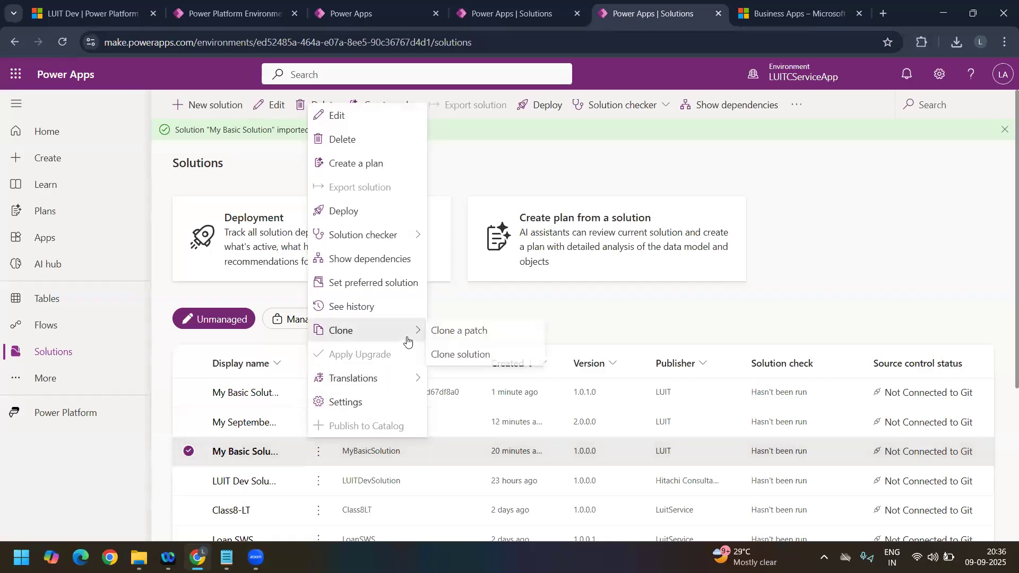
left_click(456, 354)
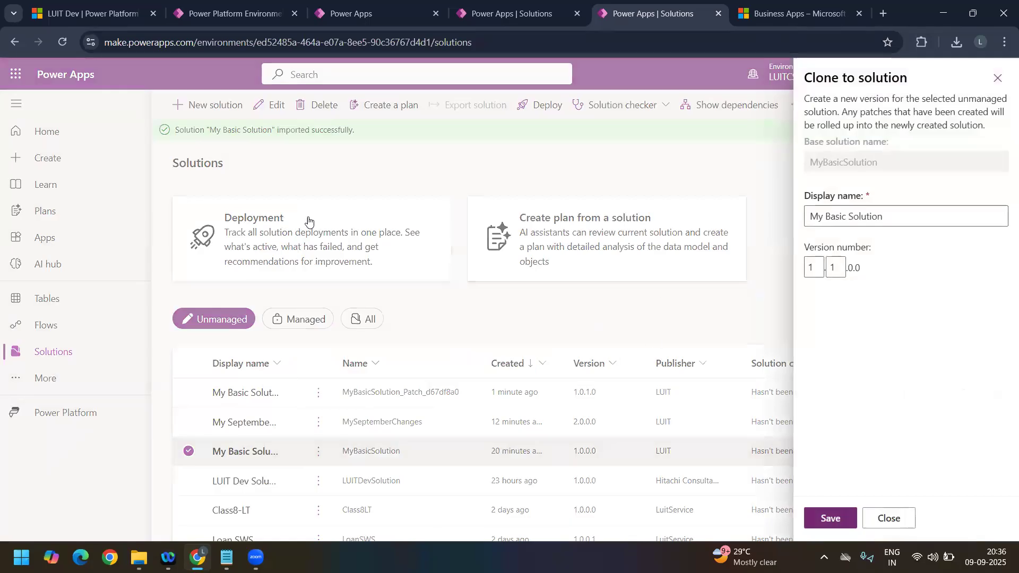
left_click(831, 518)
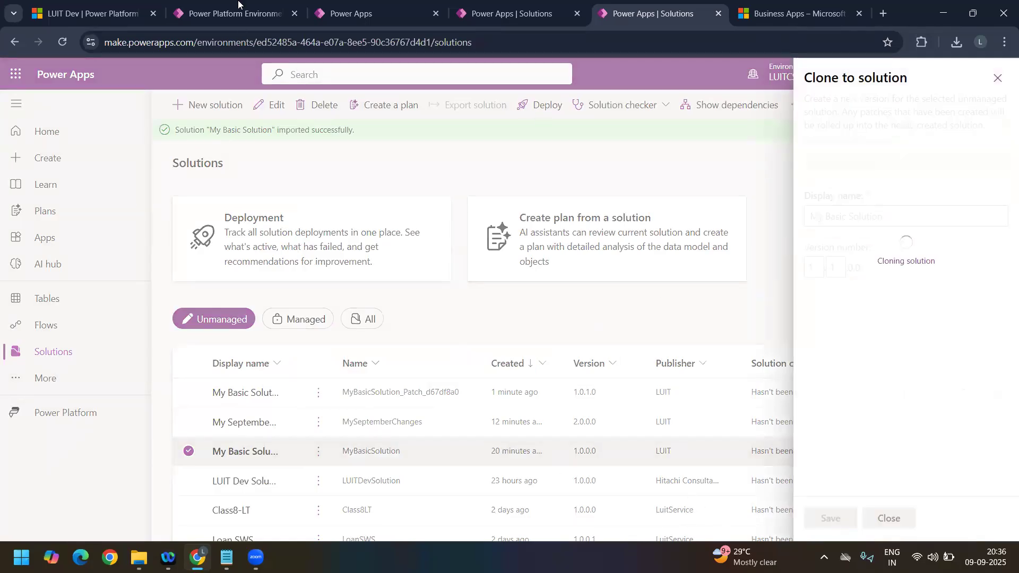
mouse_move(368, 4)
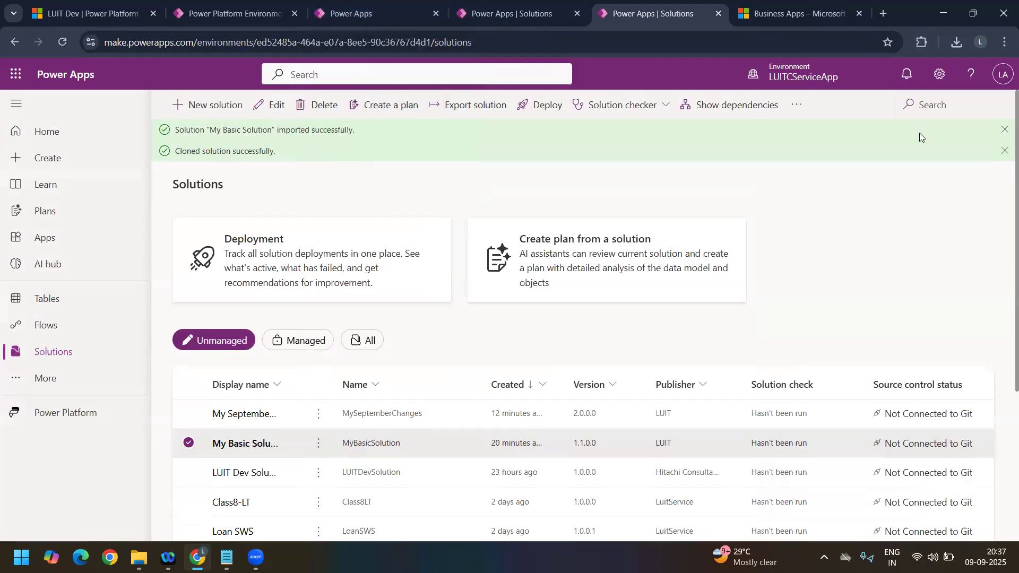
left_click(1004, 131)
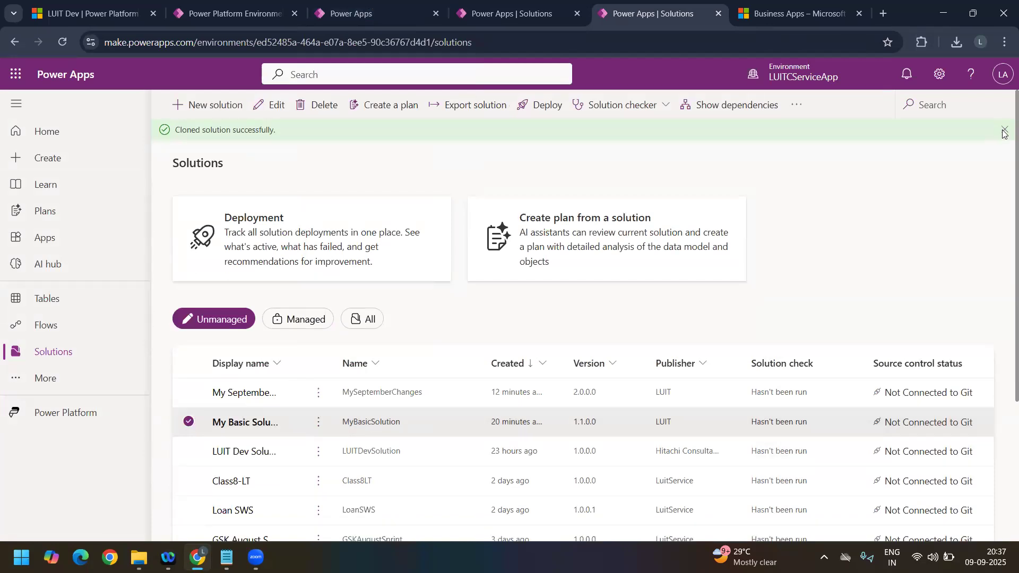
left_click(1004, 130)
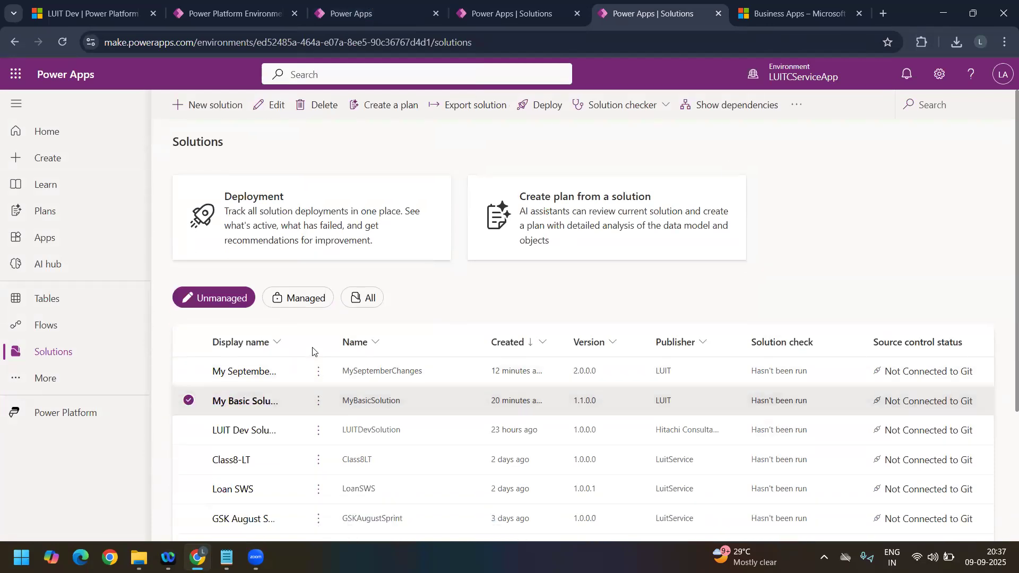
Step: Create a model-driven app named My Sept 2nd Week inside My Basic Solution
left_click(244, 404)
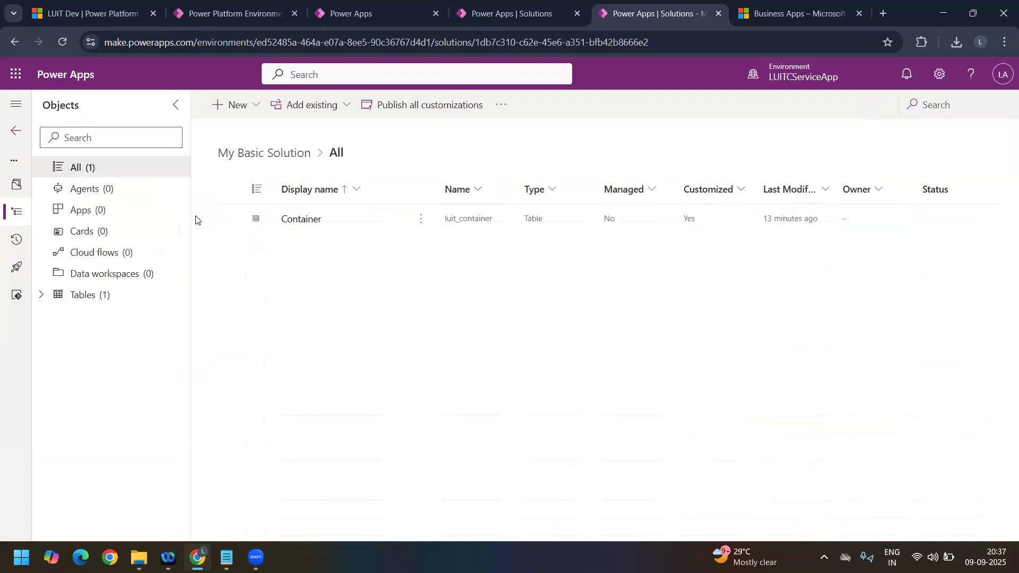
left_click(259, 104)
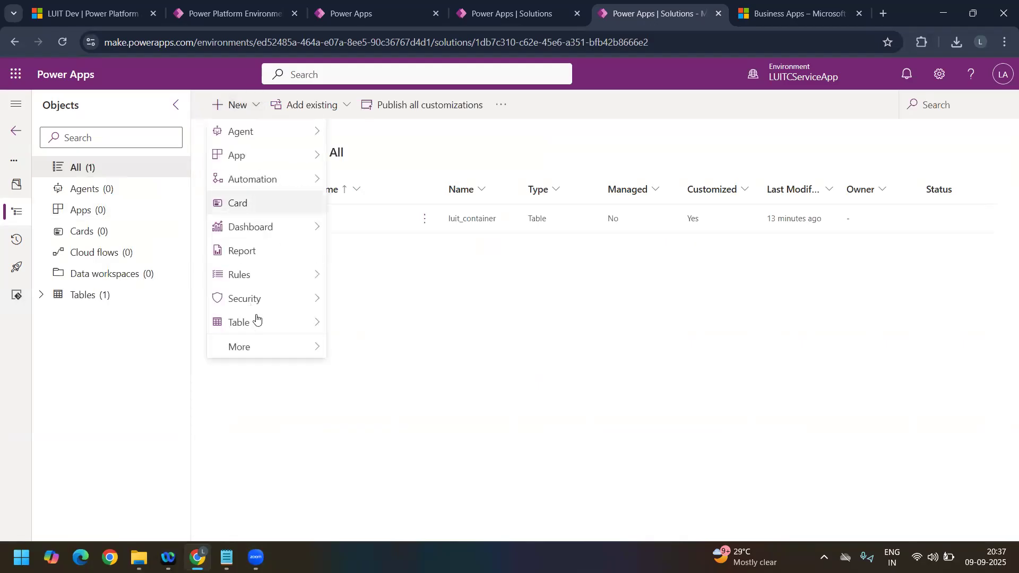
mouse_move(282, 326)
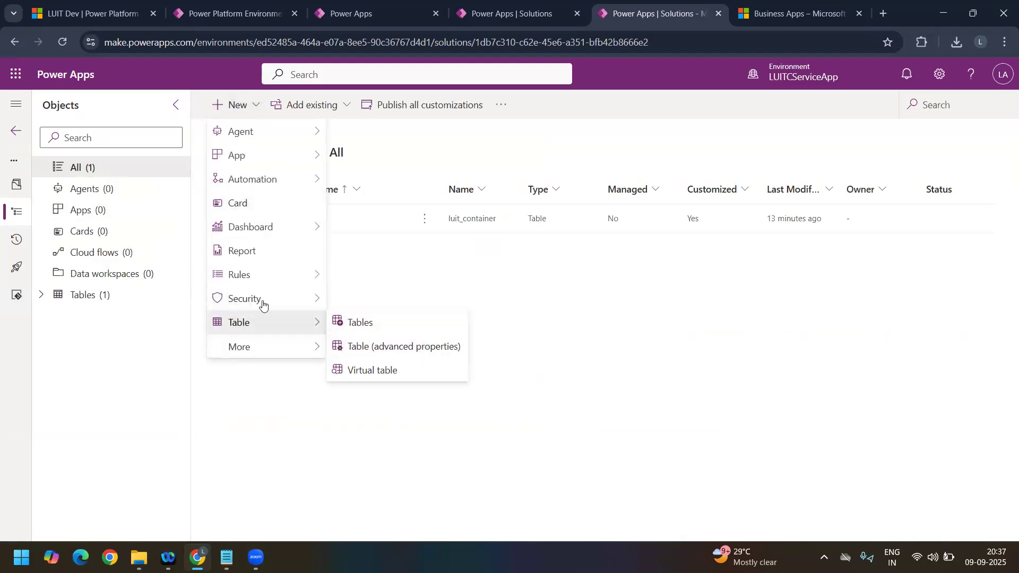
mouse_move(282, 158)
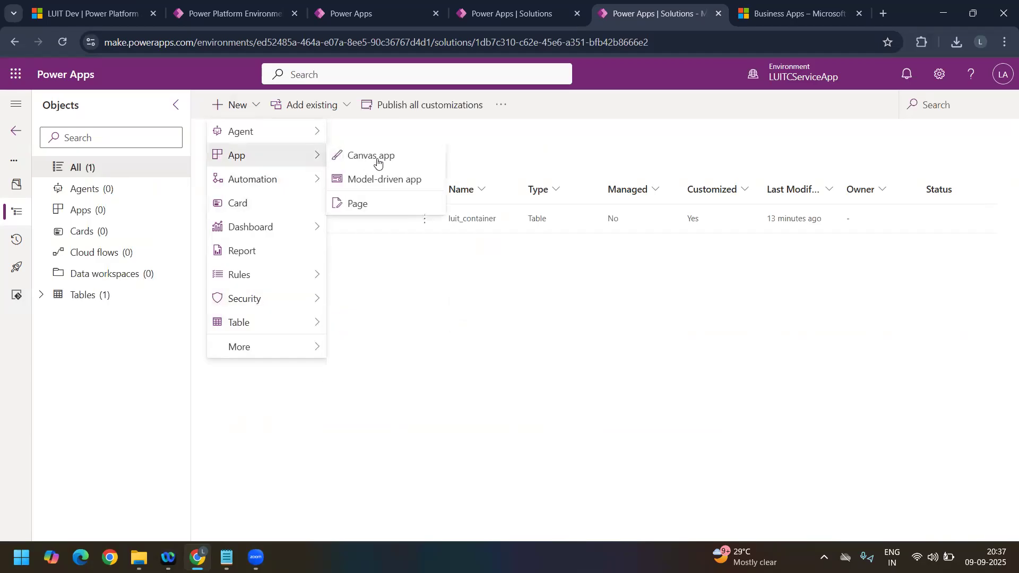
left_click(381, 179)
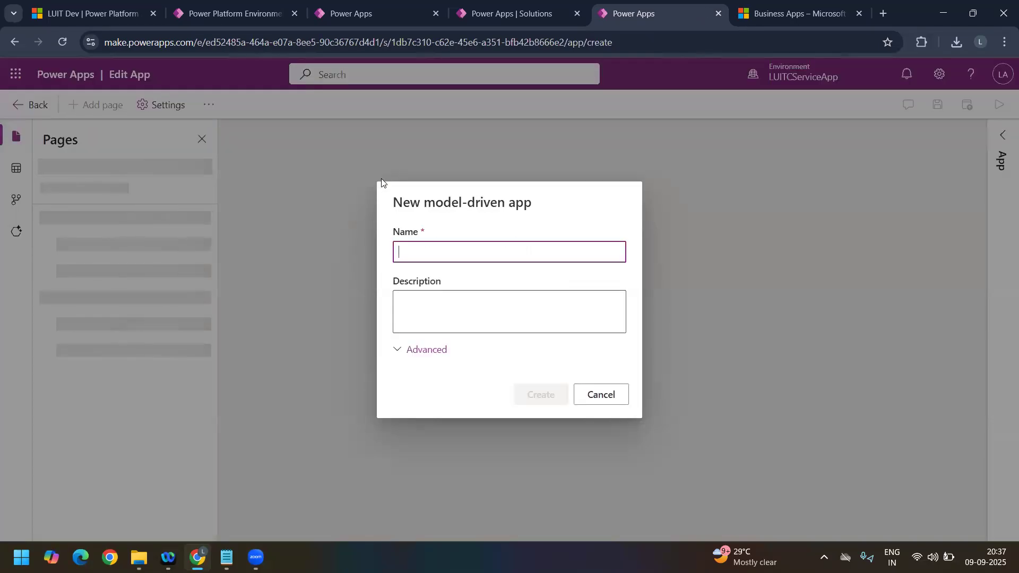
type("My Sept")
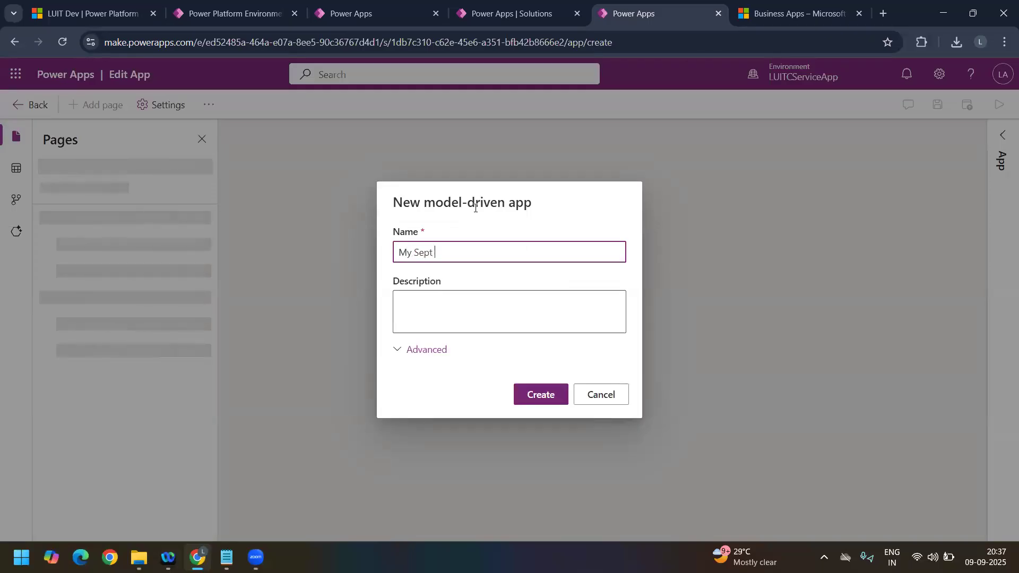
type(" 2nd Week")
left_click(537, 393)
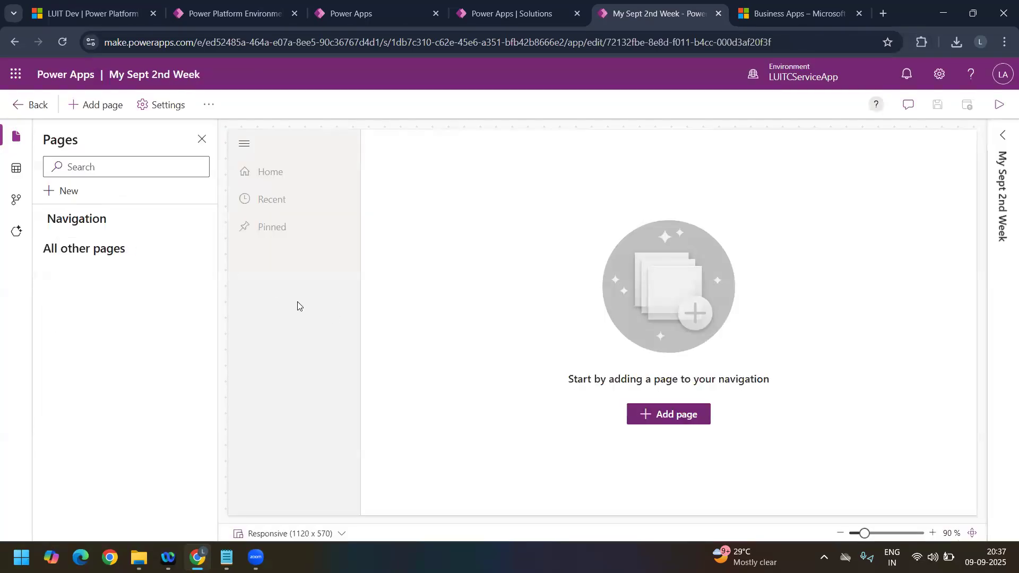
Step: Add a Dataverse table page for the Container table to the app, shown in navigation
left_click(673, 423)
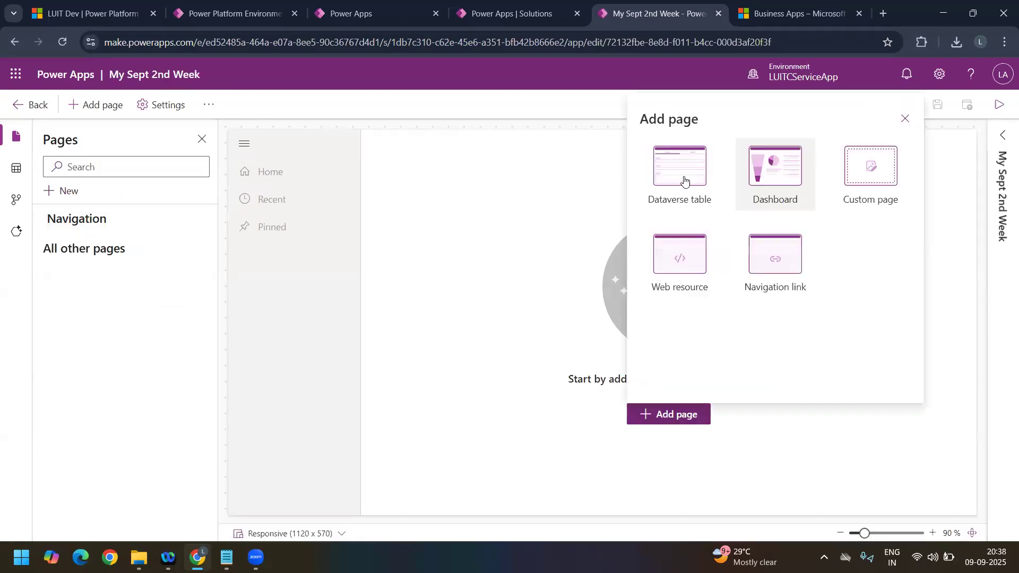
left_click(688, 204)
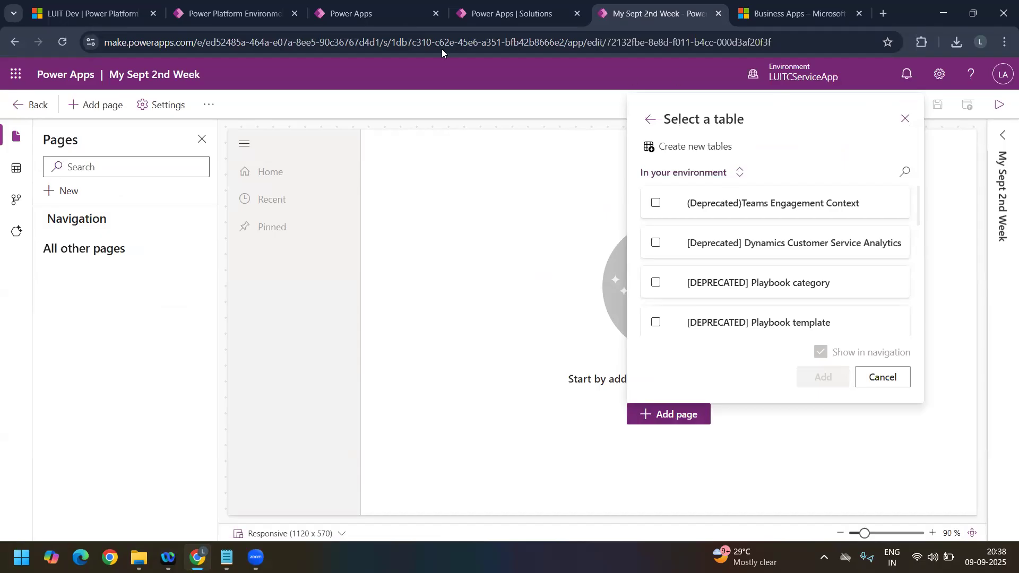
left_click(514, 14)
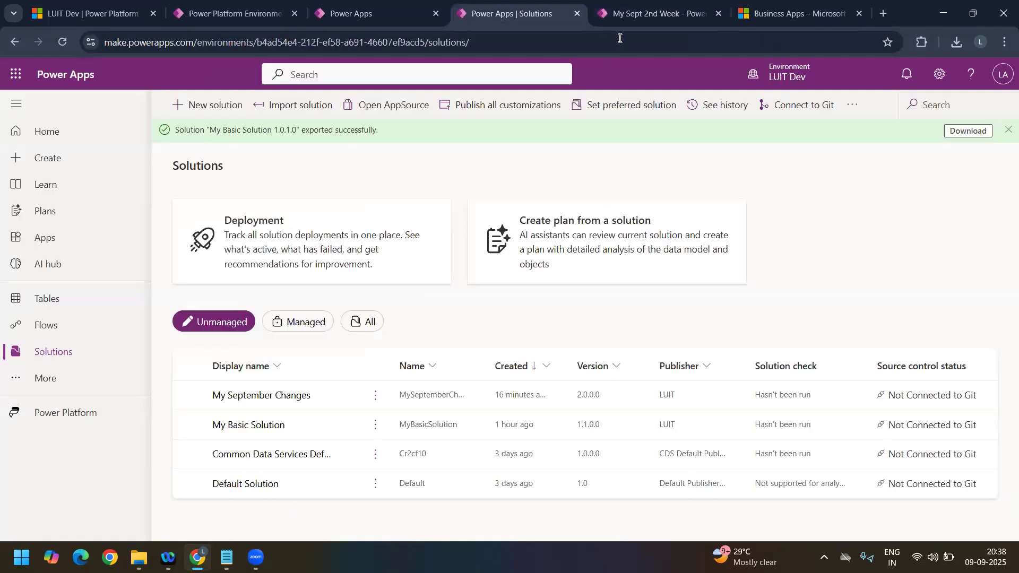
left_click(635, 15)
left_click(498, 18)
left_click(643, 17)
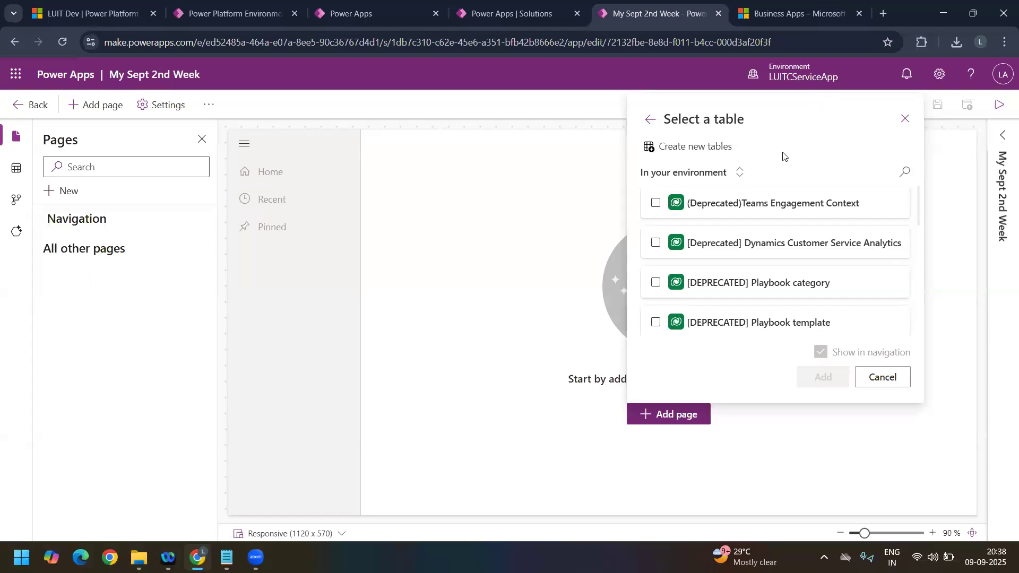
left_click(883, 173)
type("D")
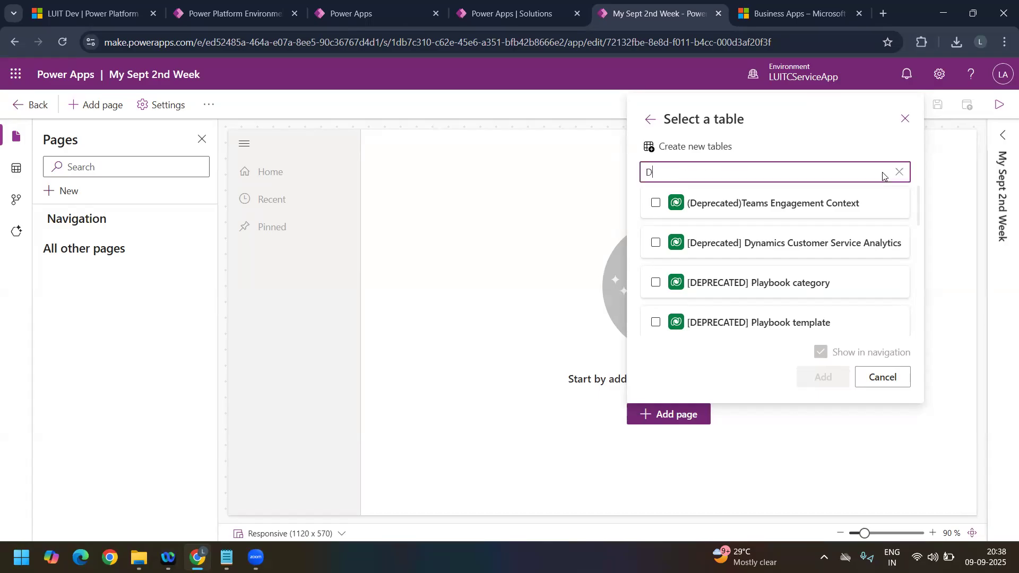
key("BackSpace")
type("COnt")
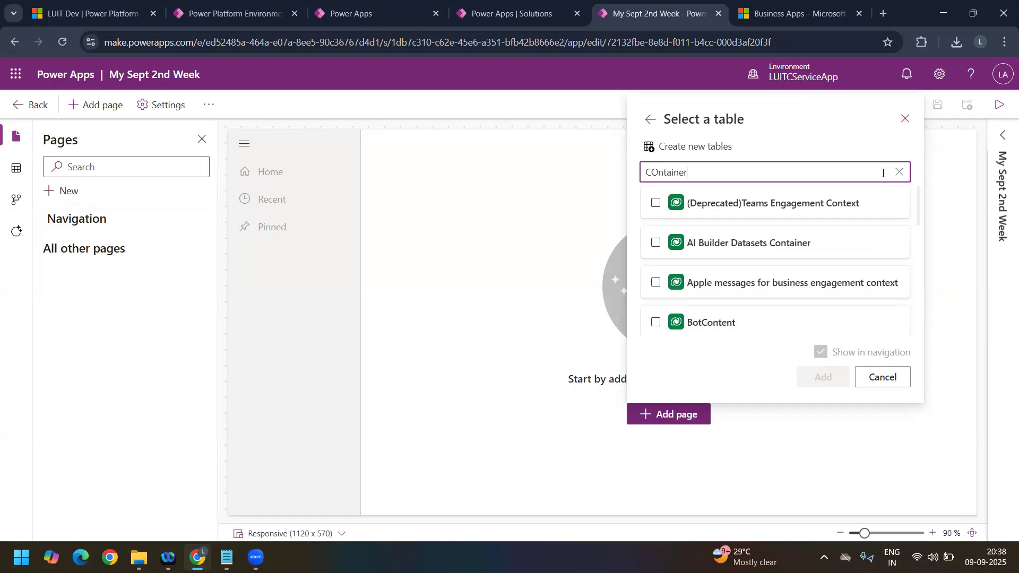
type("ainer")
left_click(789, 252)
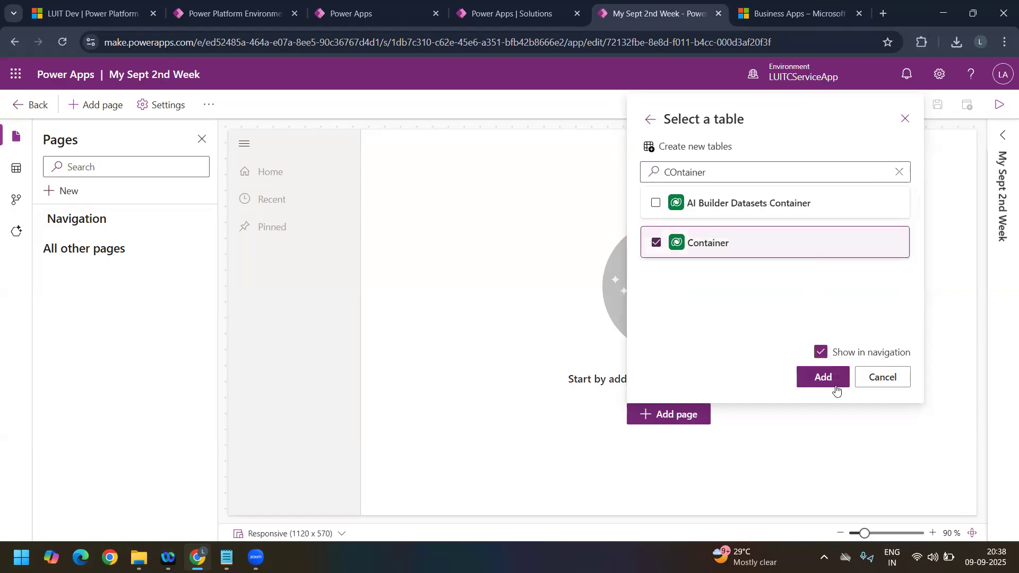
left_click(823, 377)
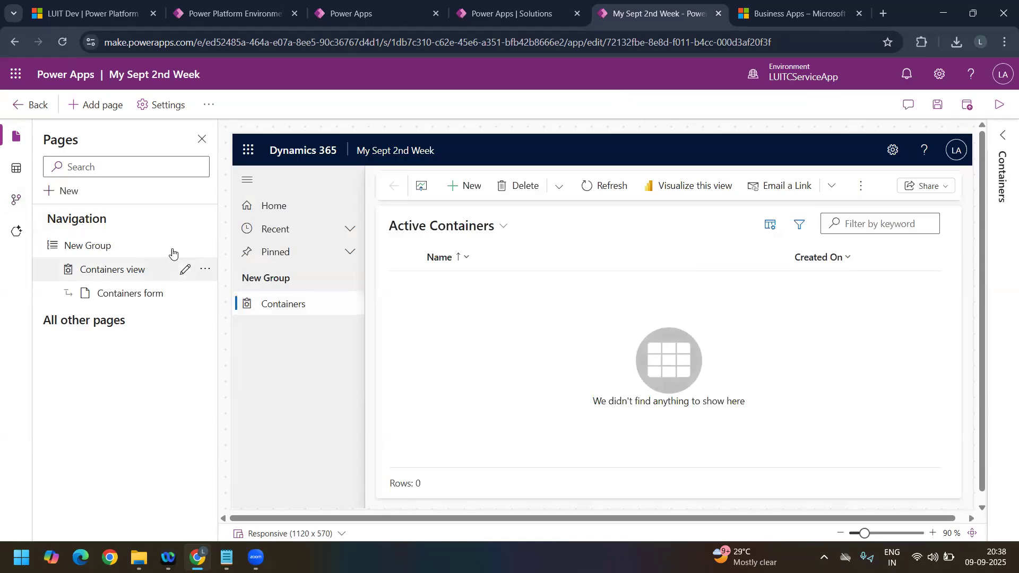
Step: Save the My Sept 2nd Week app and return to the solutions list
left_click(206, 245)
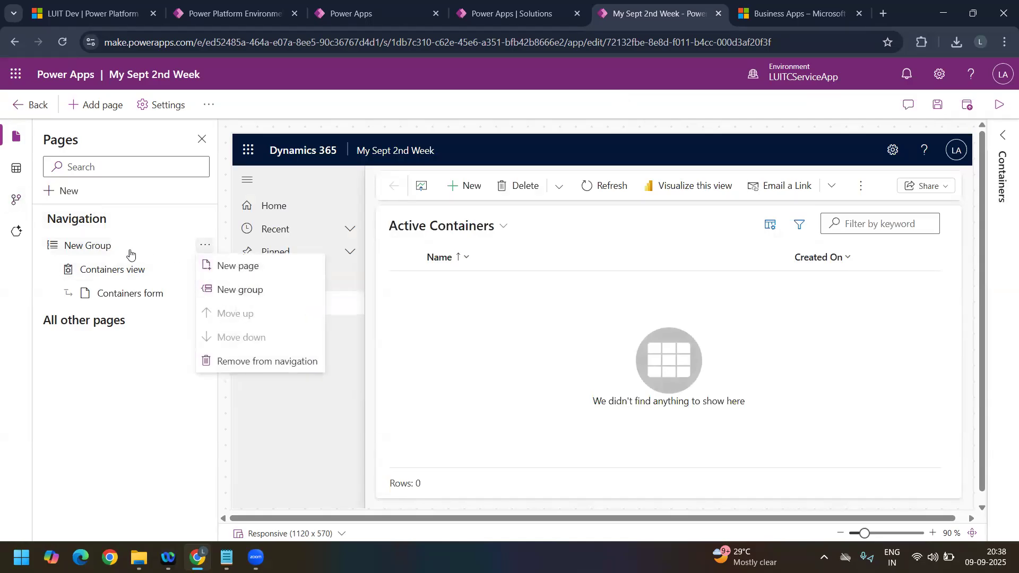
left_click(207, 252)
left_click(206, 250)
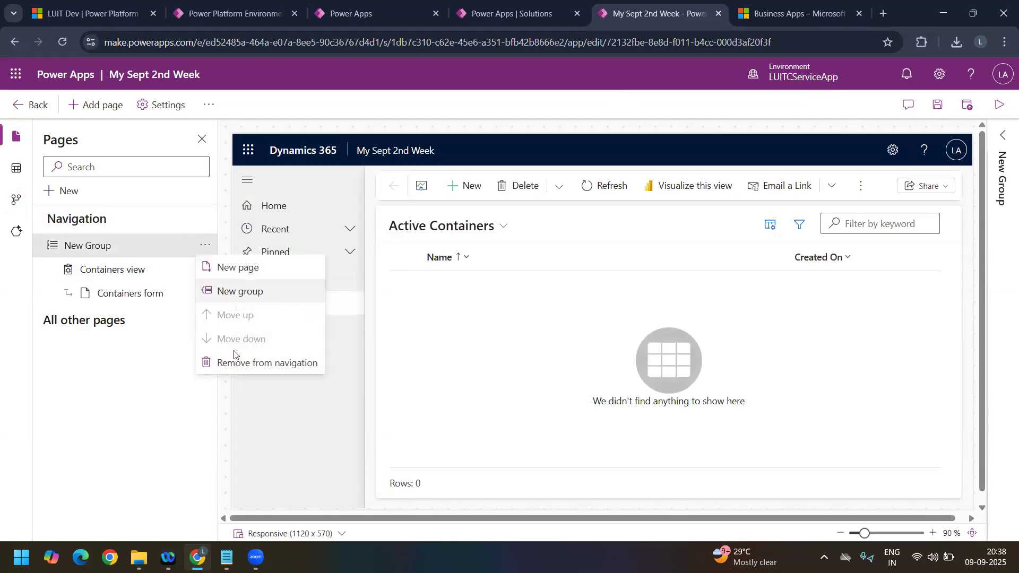
left_click(938, 104)
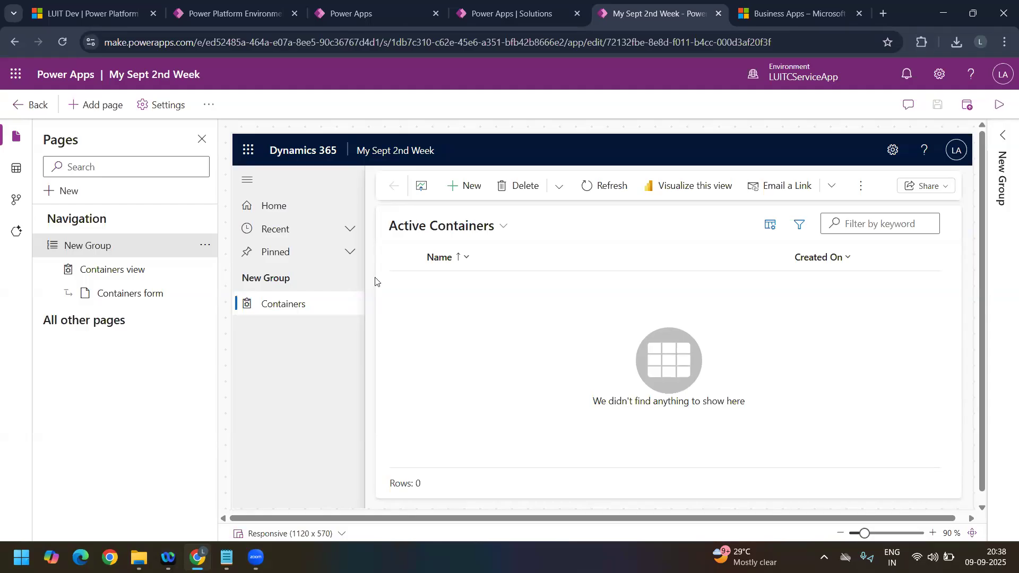
left_click(46, 110)
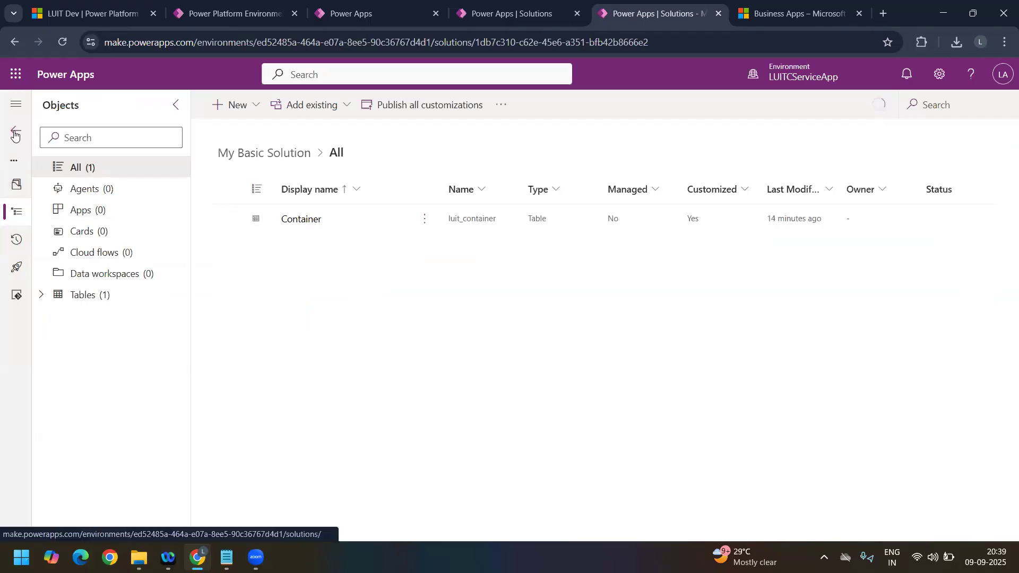
left_click(15, 134)
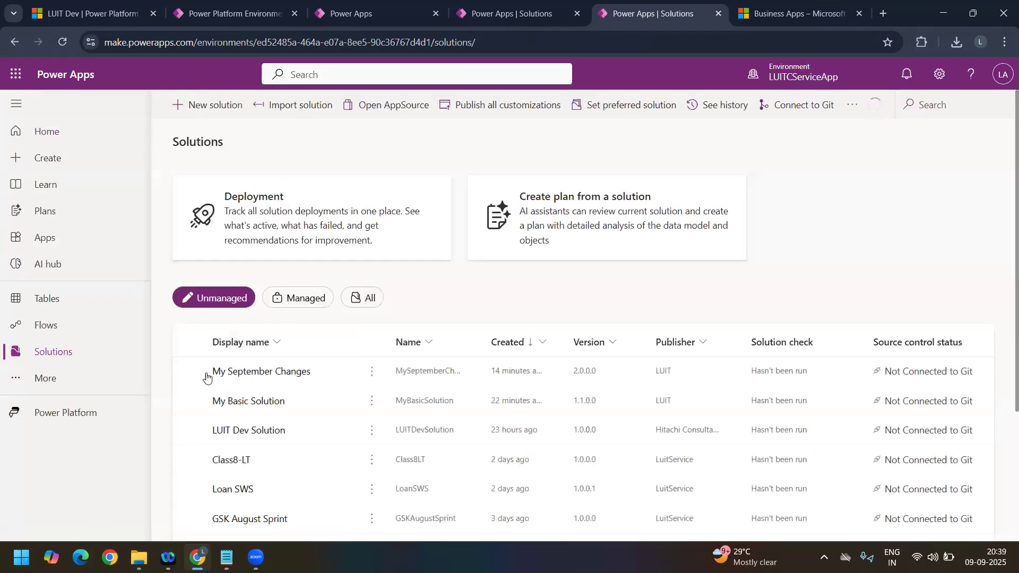
left_click(201, 376)
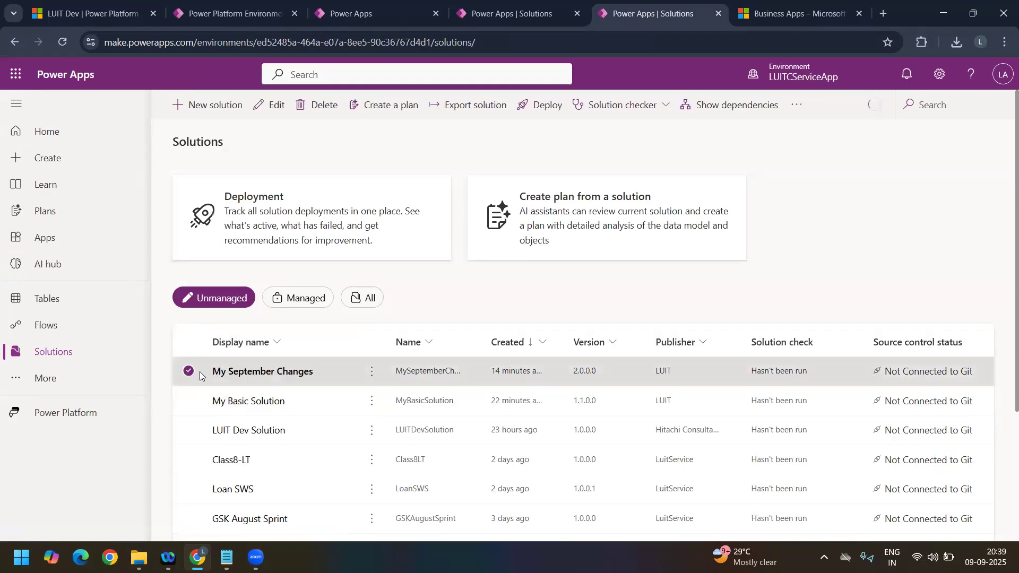
left_click(202, 377)
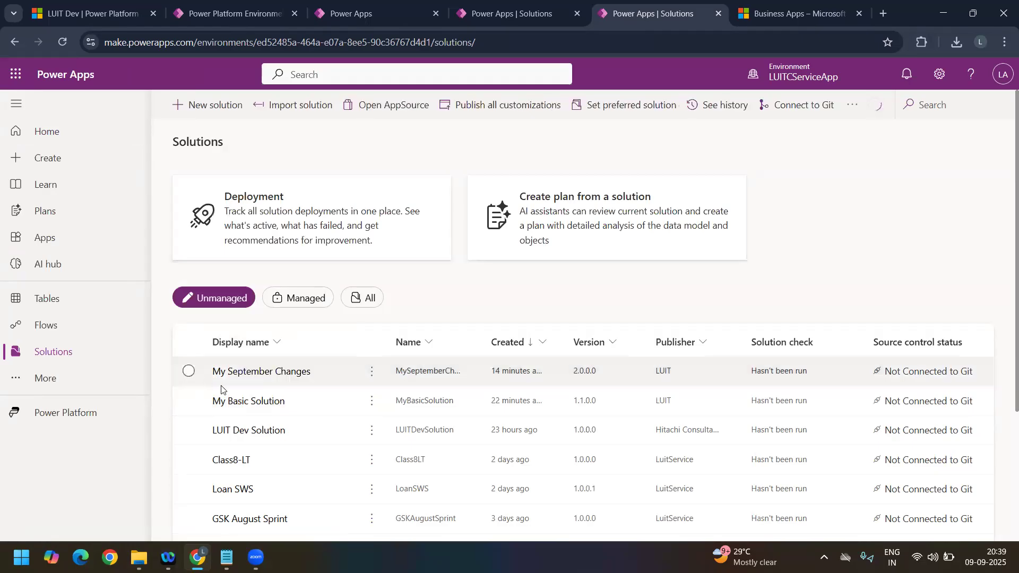
left_click(254, 402)
left_click(8, 130)
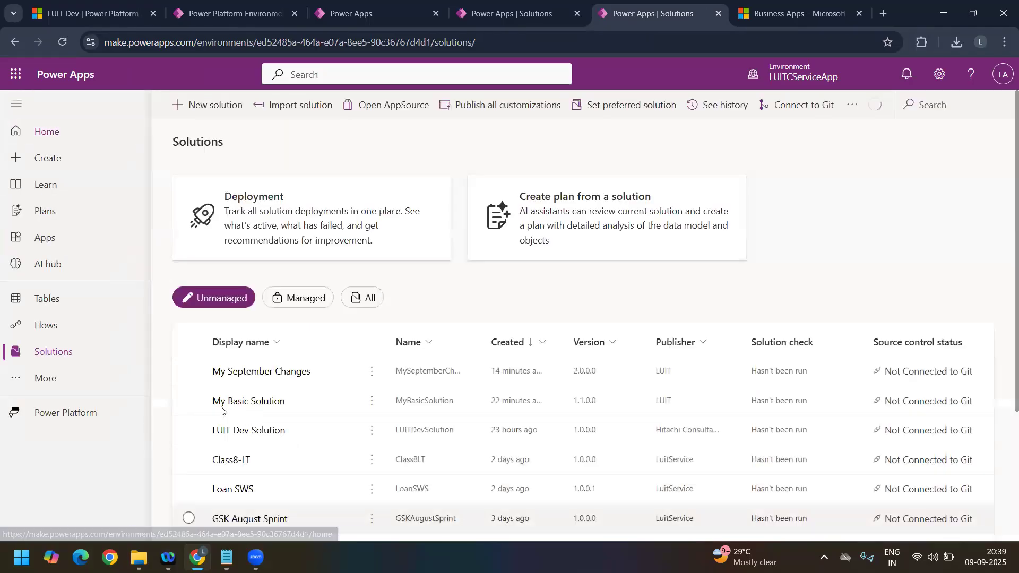
Step: Start exporting My Basic Solution from LUITCServiceApp and publish all changes before the export
left_click(189, 401)
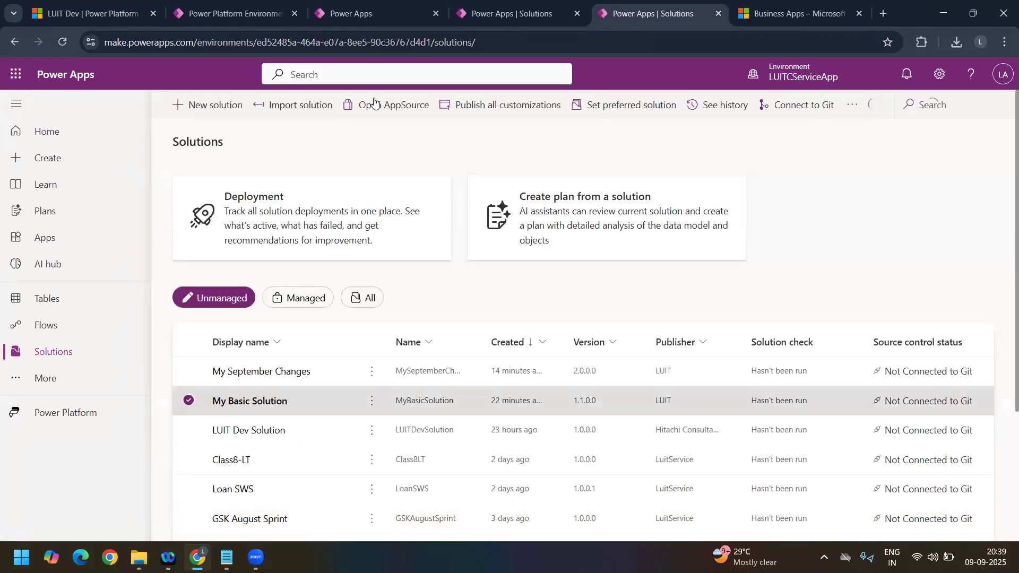
left_click(479, 105)
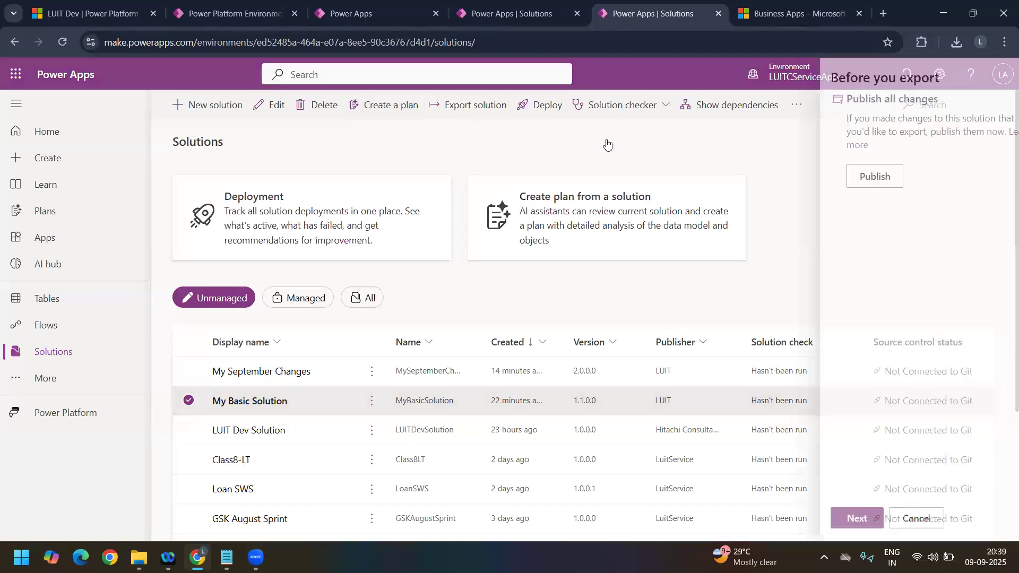
left_click(851, 176)
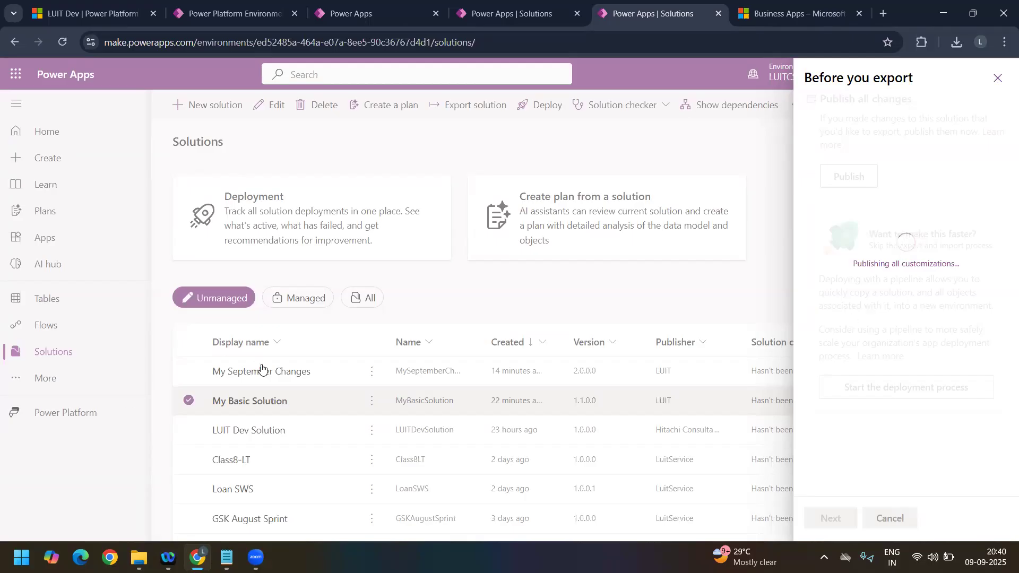
Step: In the browser session showing LUIT Dev solutions, switch the environment to LUITSales
left_click(512, 15)
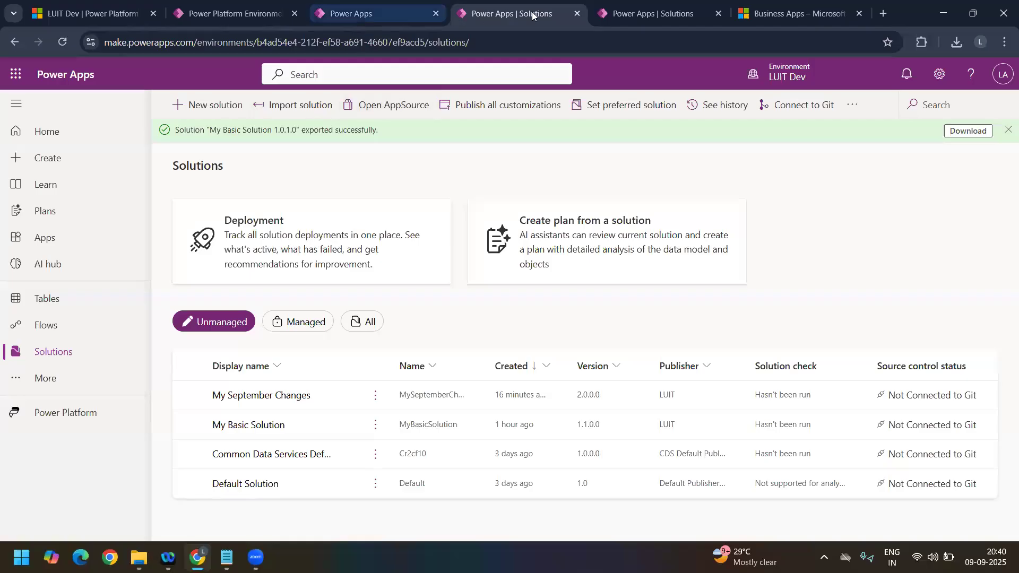
left_click(630, 14)
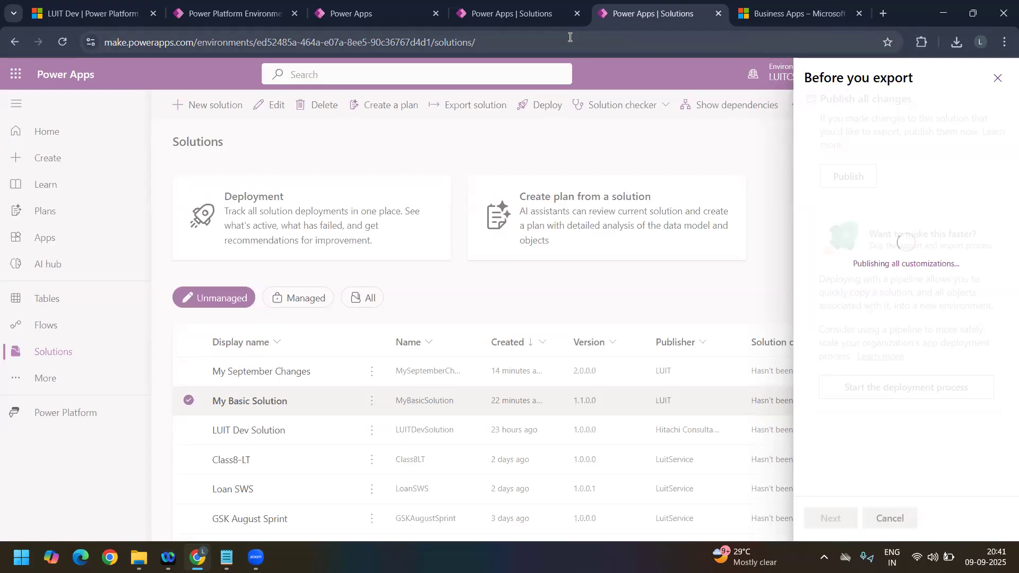
left_click(515, 12)
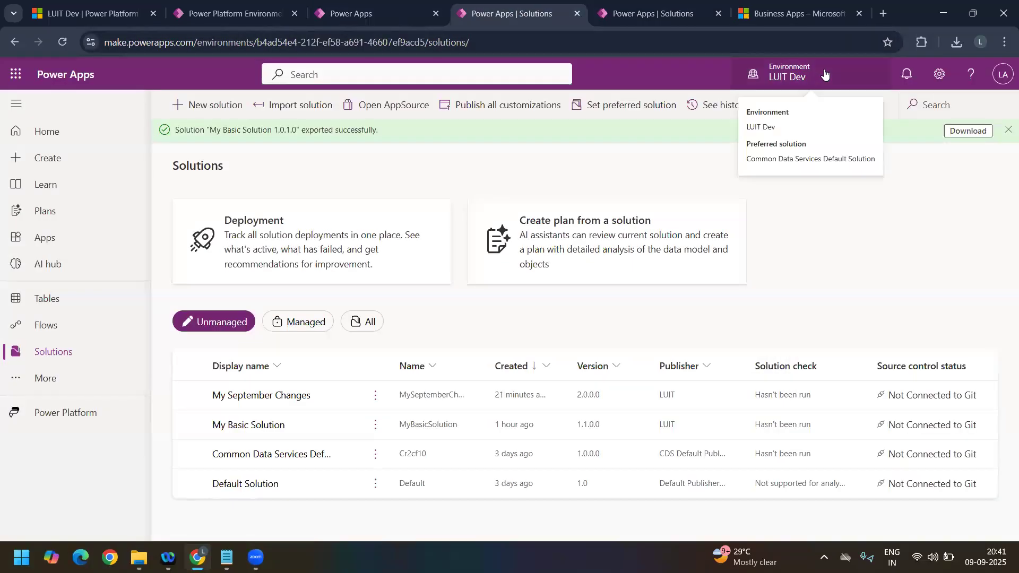
left_click(824, 73)
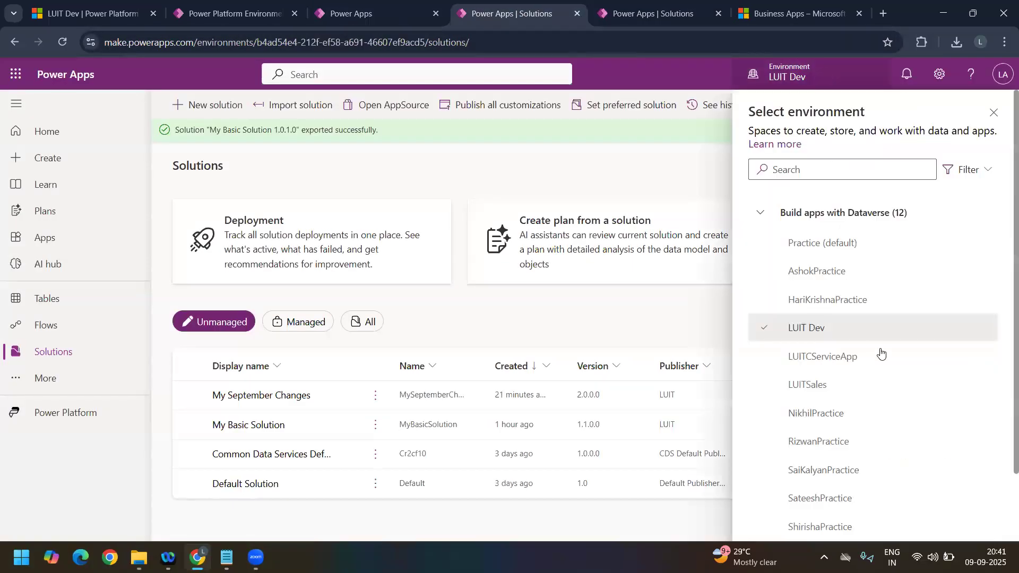
left_click(851, 386)
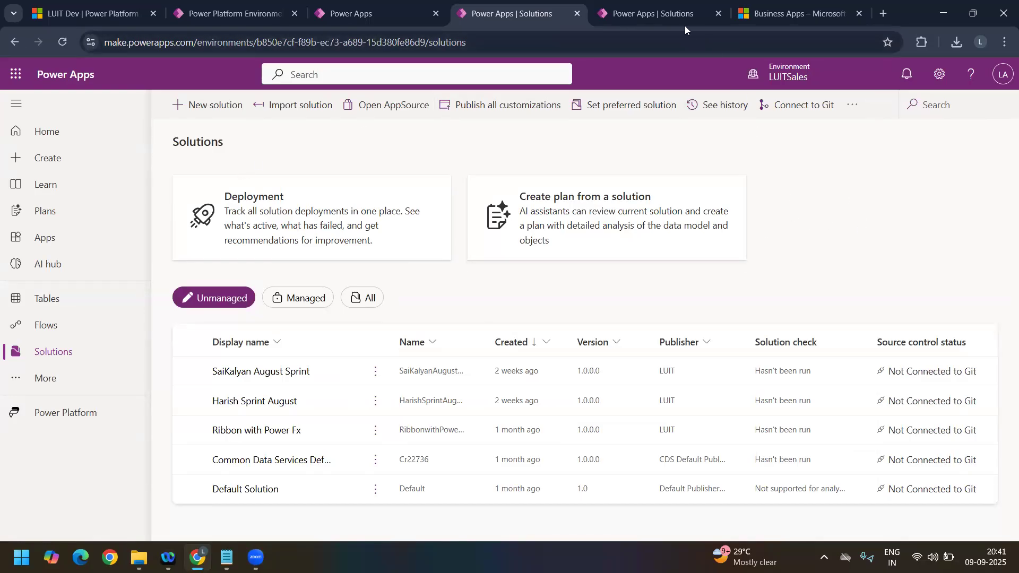
Step: Continue the My Basic Solution export to its managed solution dependencies and fit the Display name and Name columns to their contents
left_click(673, 18)
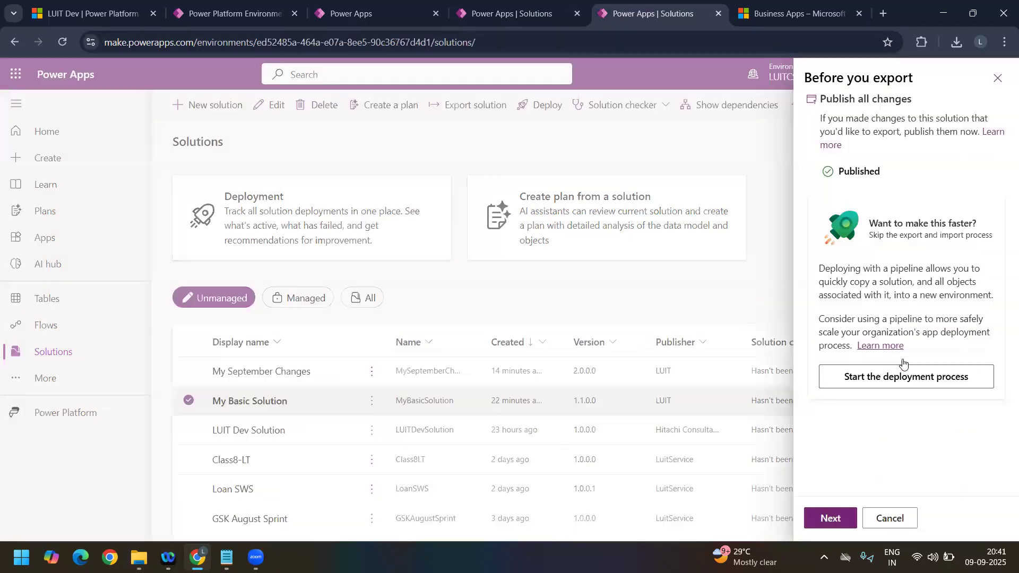
left_click(838, 517)
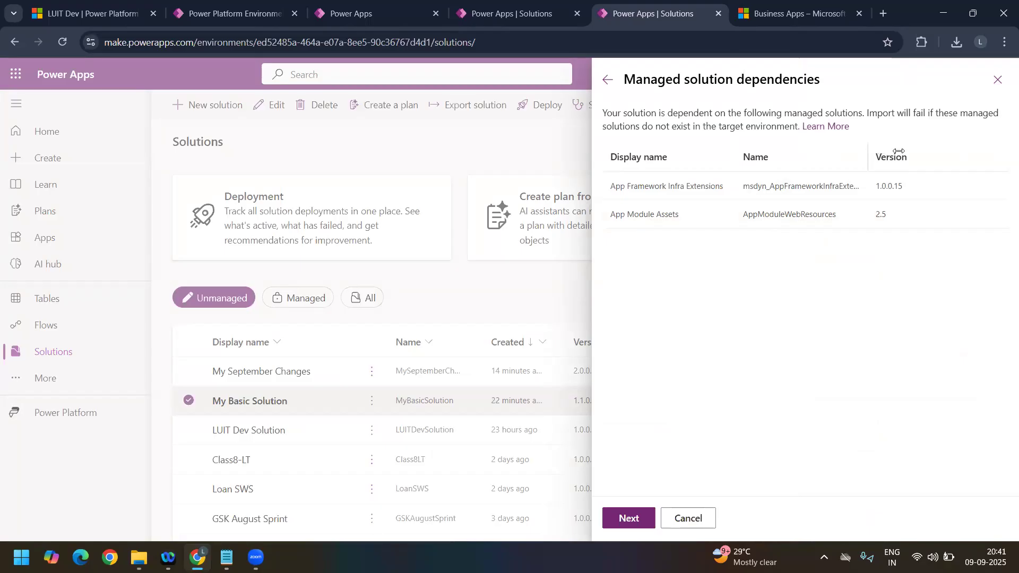
double_click(871, 155)
double_click(734, 158)
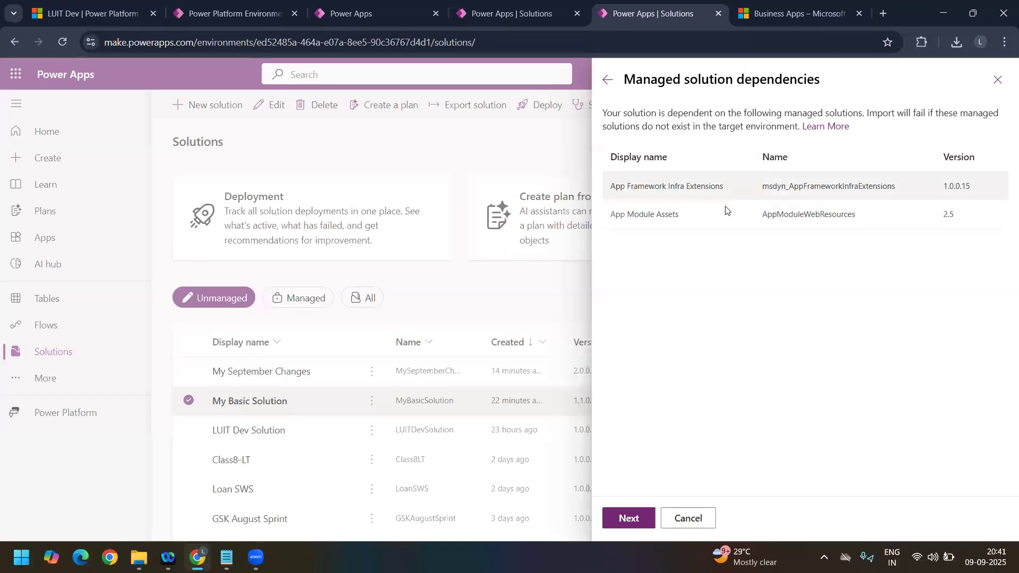
Step: Export My Basic Solution as a managed solution with version number 1.1.0.0
left_click(629, 519)
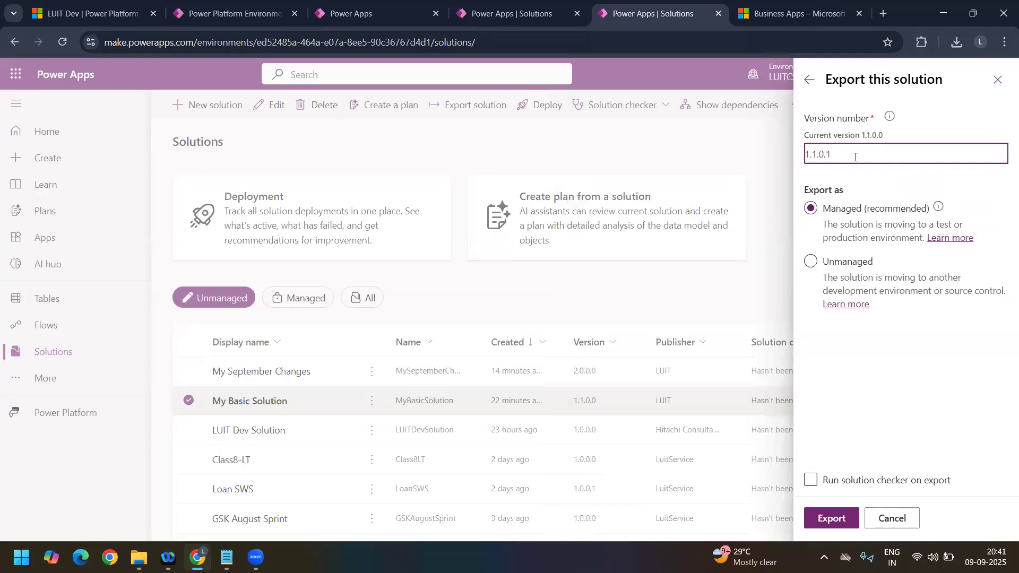
key("BackSpace")
type("0")
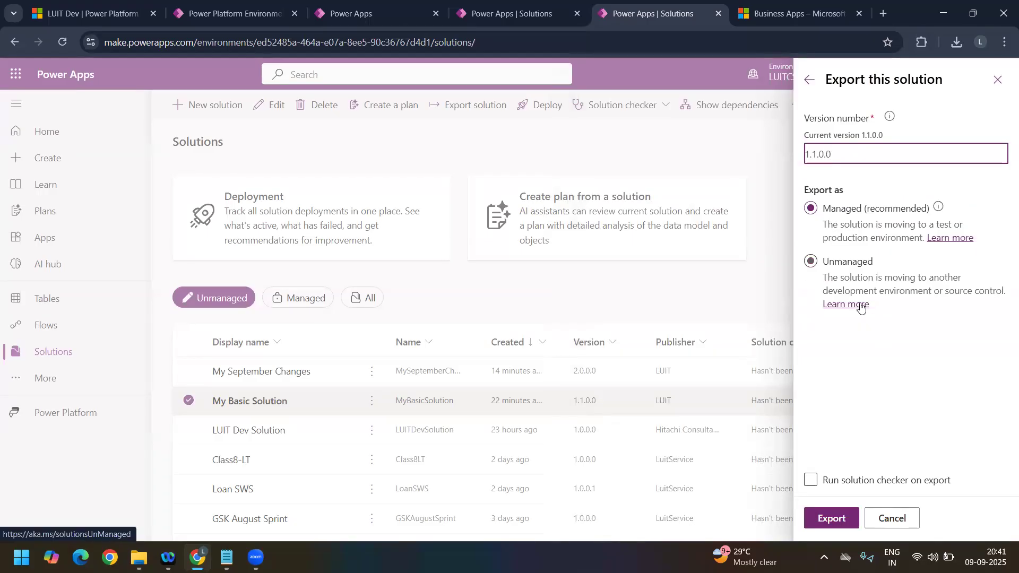
left_click(849, 513)
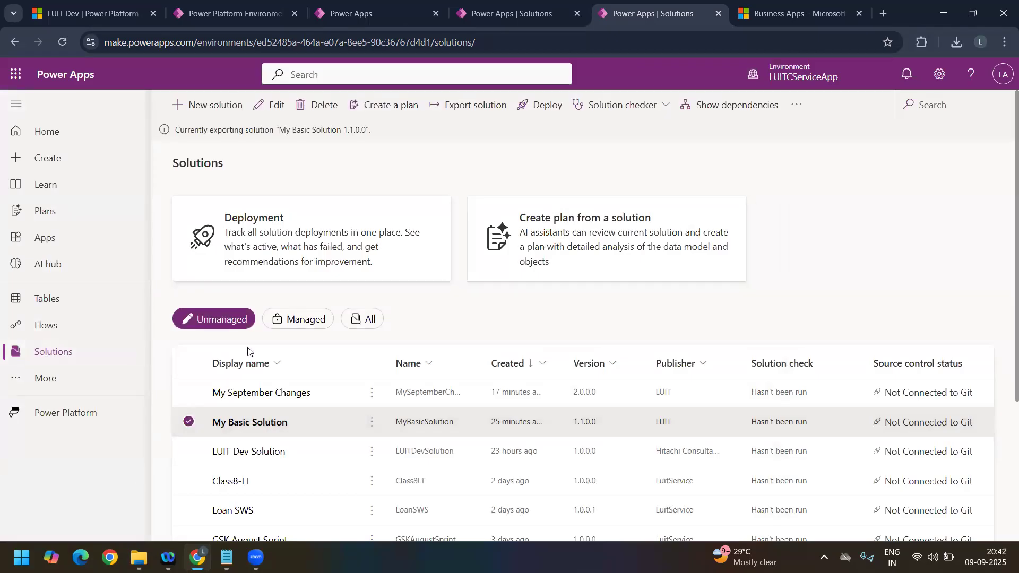
Step: Check the Downloads folder in File Explorer for the existing solution packages, and return to Power Apps in the browser
left_click(138, 557)
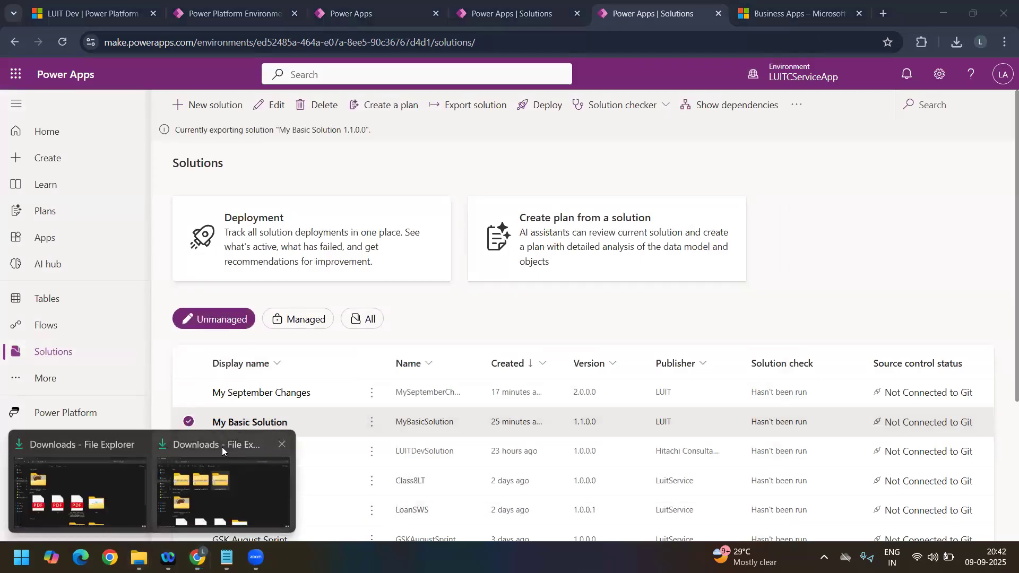
left_click(222, 447)
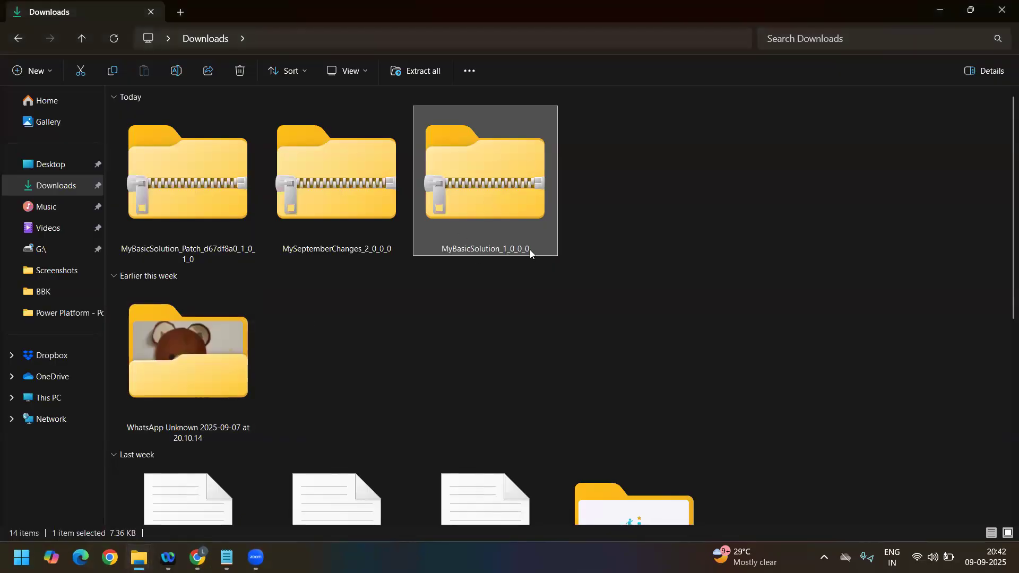
left_click(197, 557)
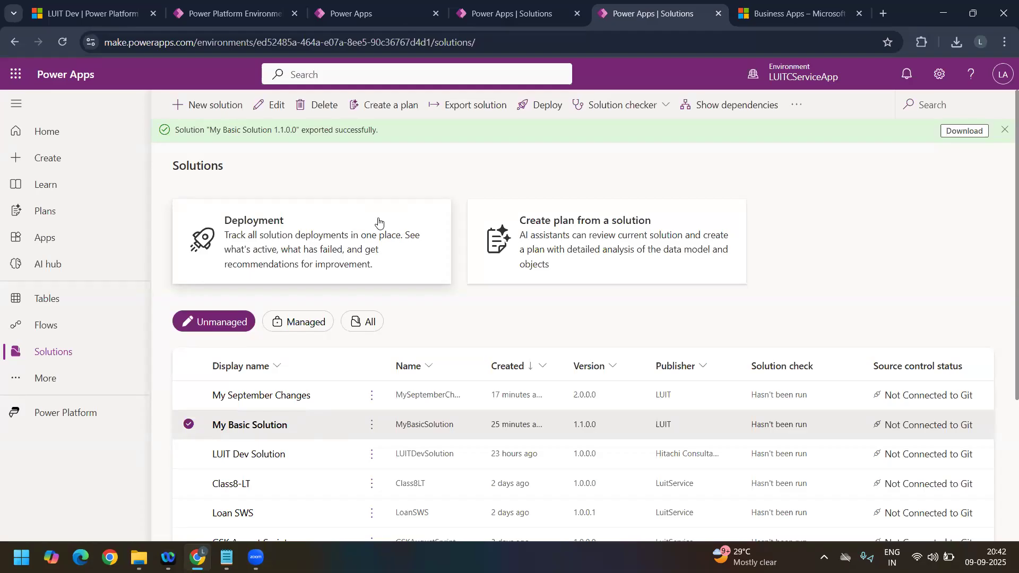
Step: Download the exported My Basic Solution 1.1.0.0 package and locate it beside the patch and 1.0.0.0 packages in the Downloads folder
left_click(962, 129)
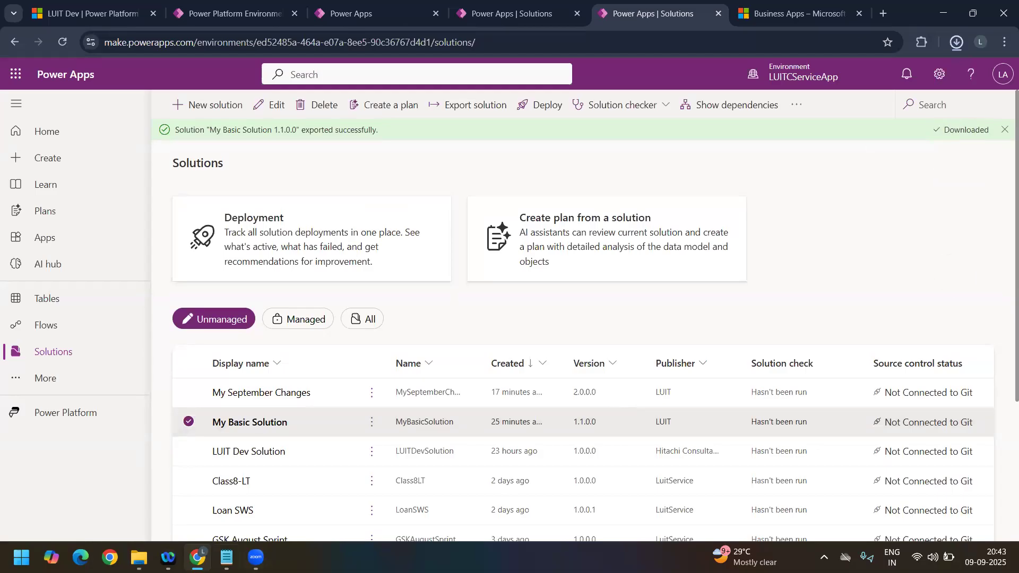
mouse_move(138, 557)
left_click(240, 446)
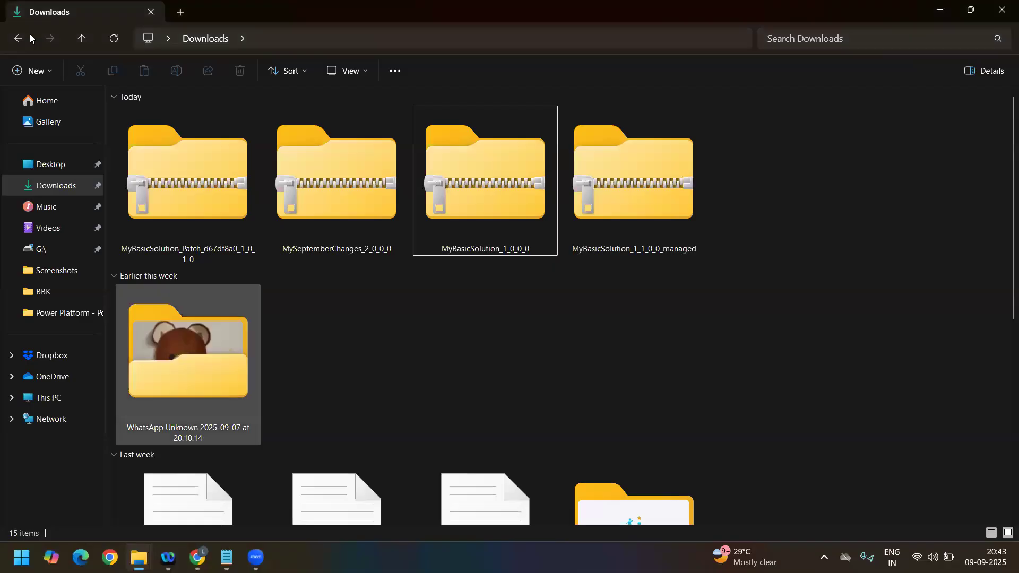
left_click(113, 41)
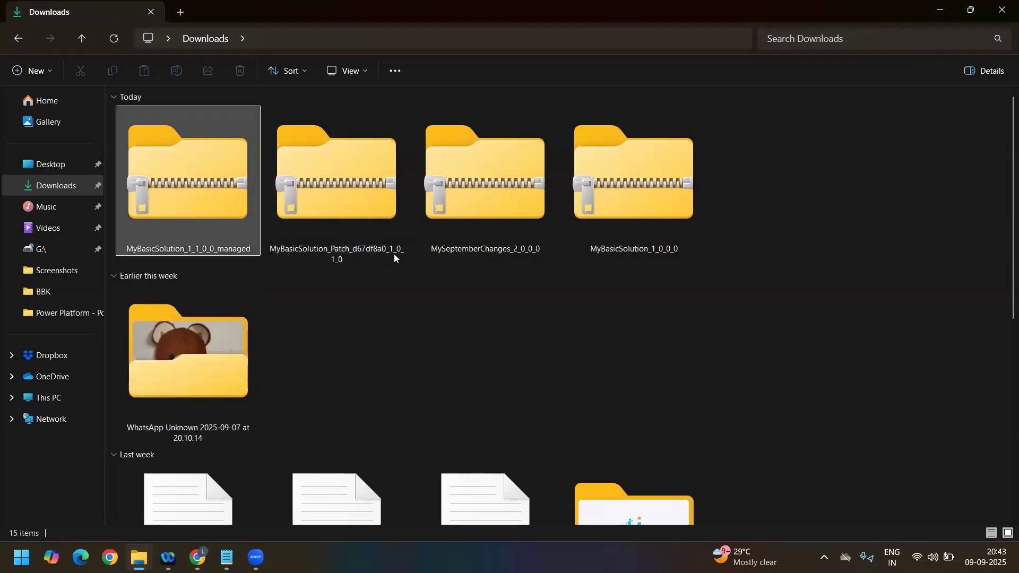
left_click(356, 260)
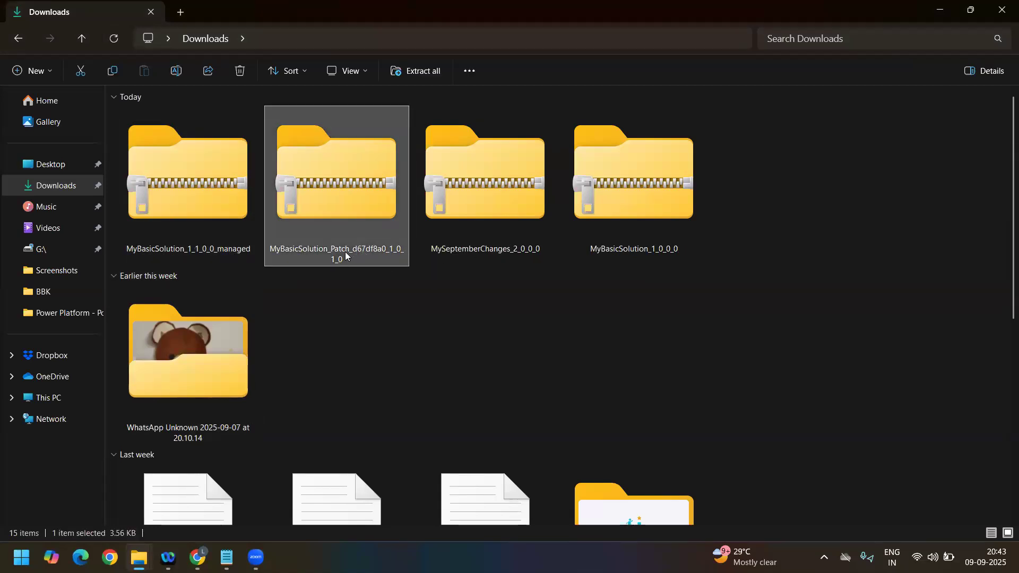
left_click(615, 255)
left_click(207, 246)
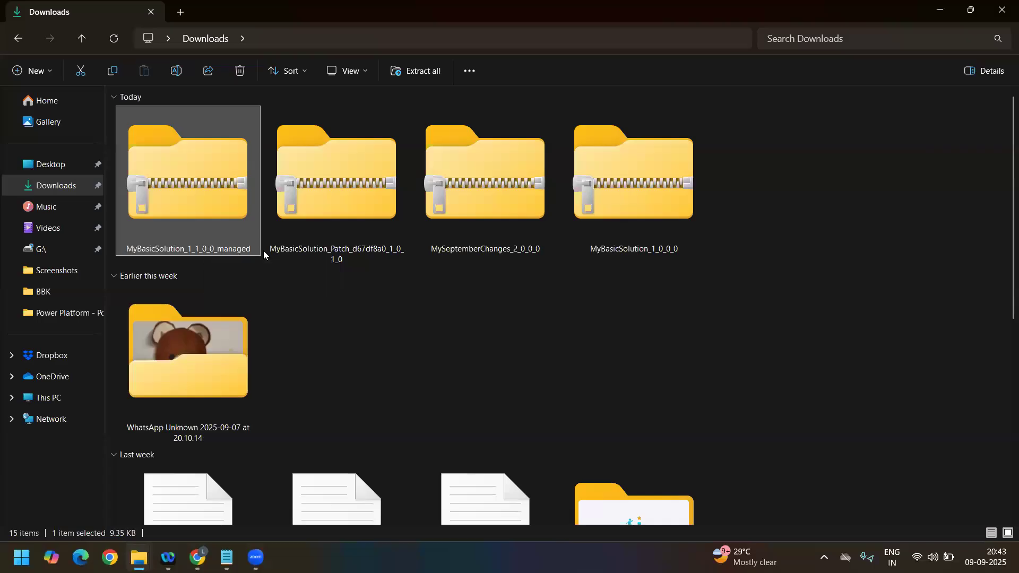
Step: Switch back to Power Apps and choose MyBasicSolution_1_1_0_0_managed.zip as the solution file to import into LUITSales
left_click(219, 487)
left_click(510, 24)
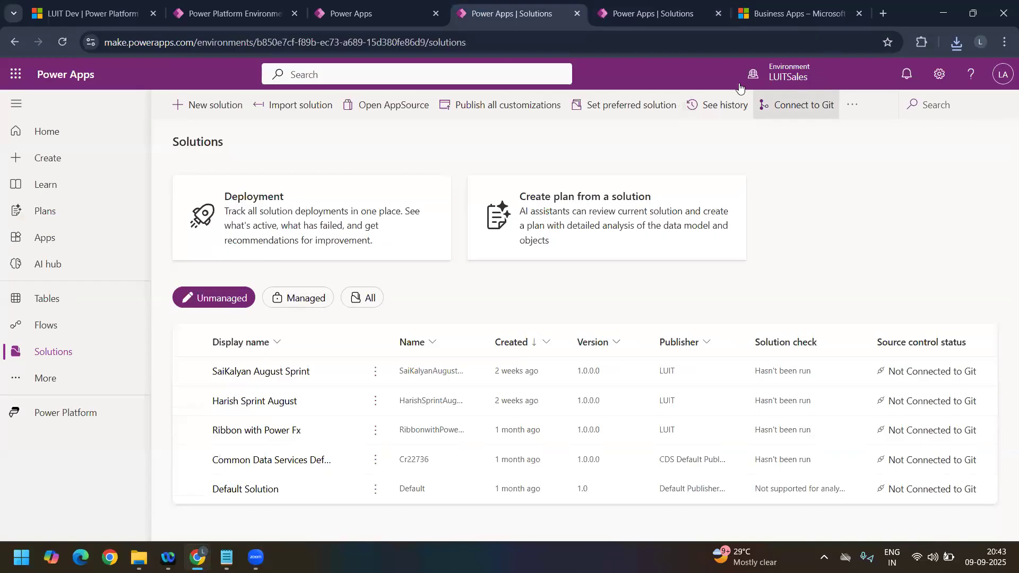
left_click(278, 105)
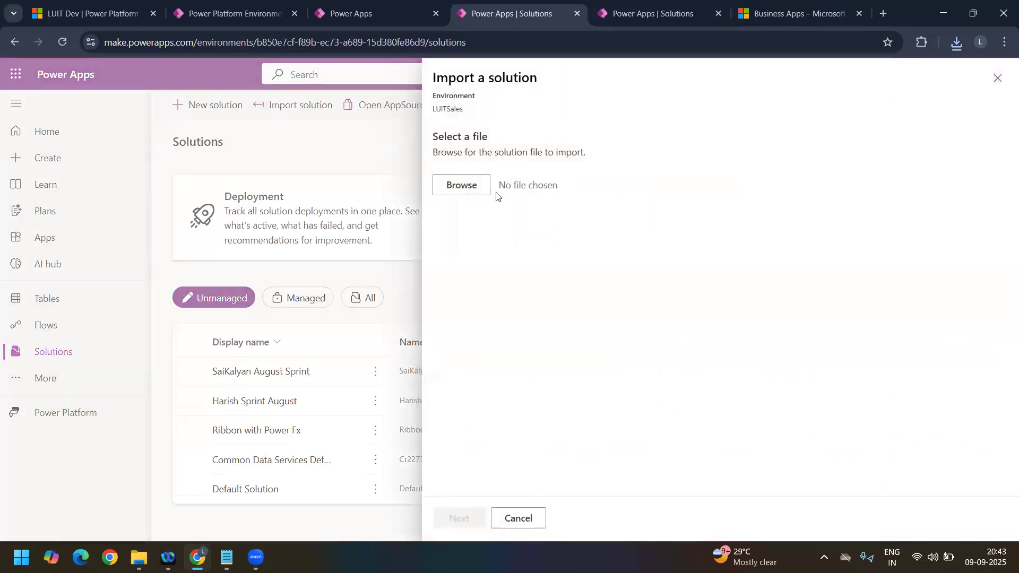
left_click(487, 192)
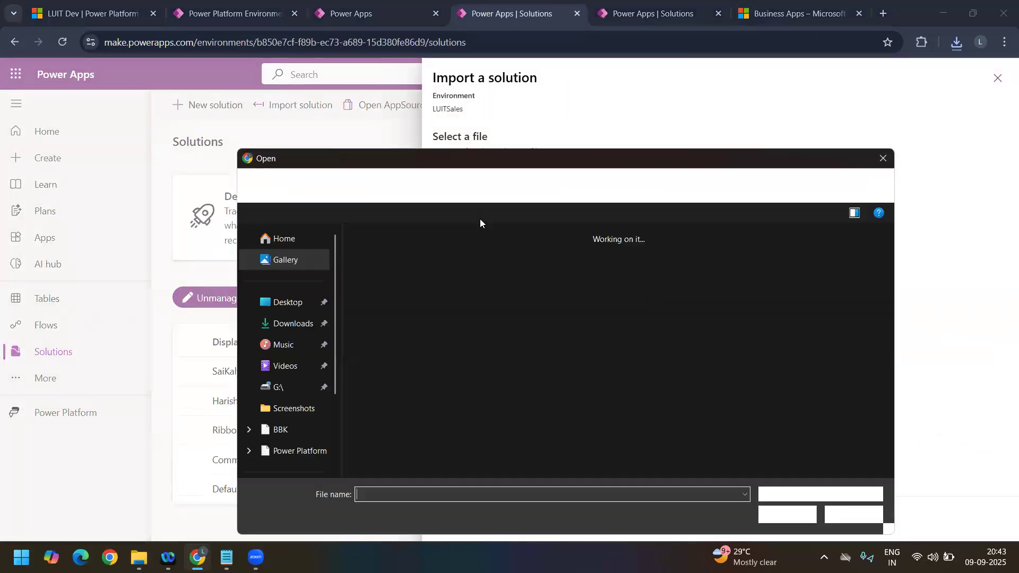
left_click(372, 283)
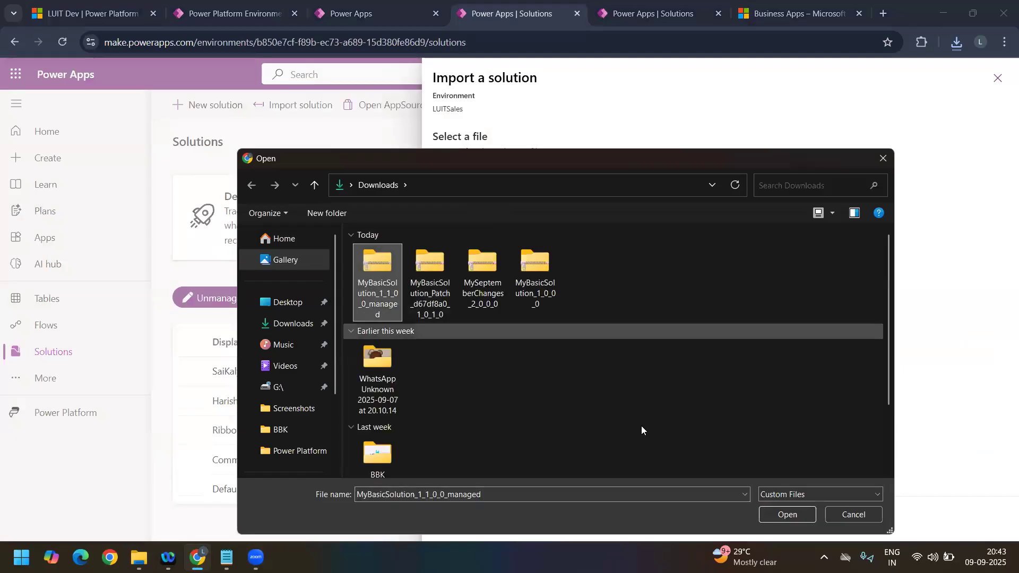
left_click(787, 514)
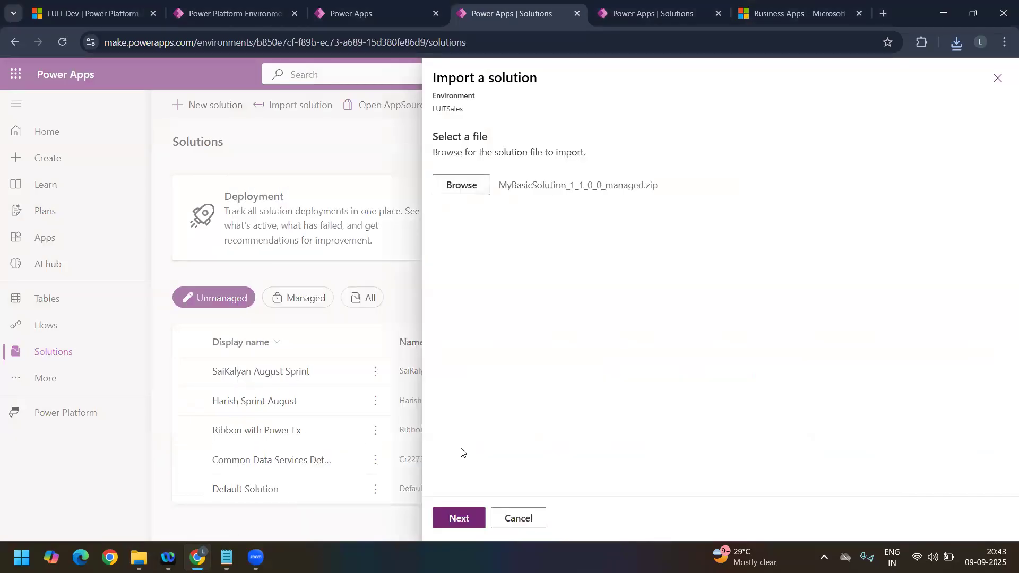
Step: Review the solution details and advanced settings, and import the managed MyBasicSolution into the LUITSales environment
left_click(458, 516)
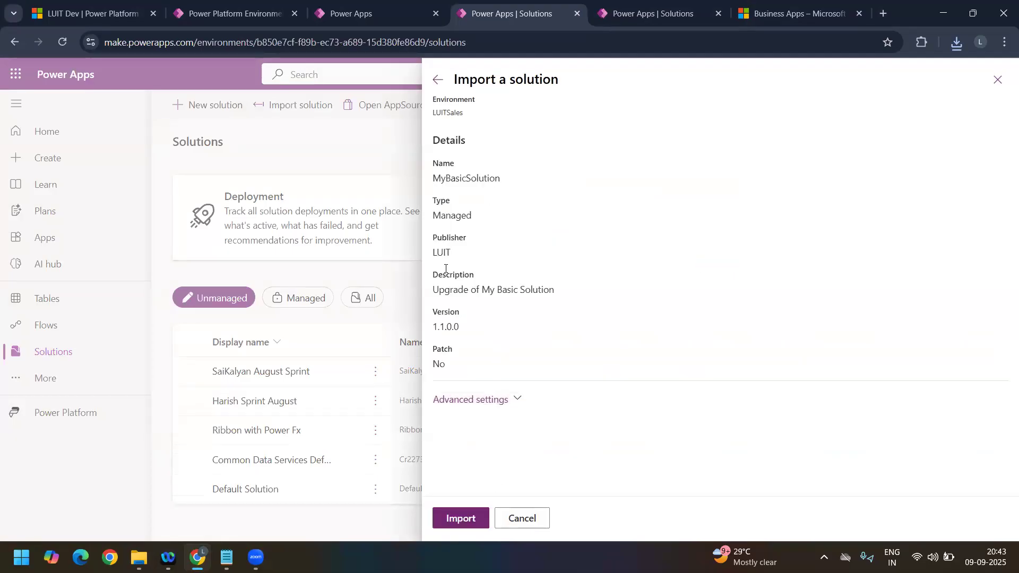
left_click(516, 397)
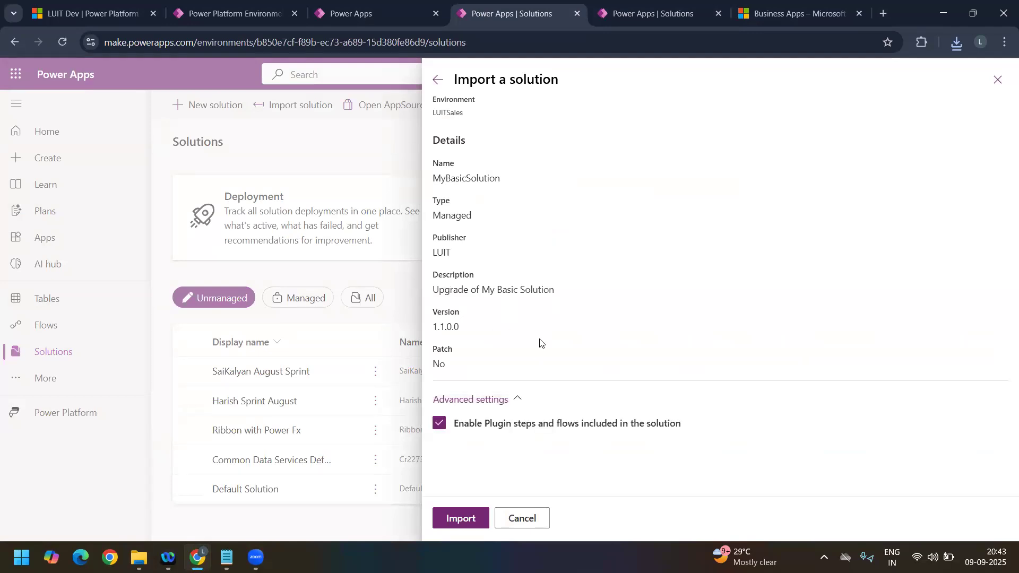
left_click(474, 521)
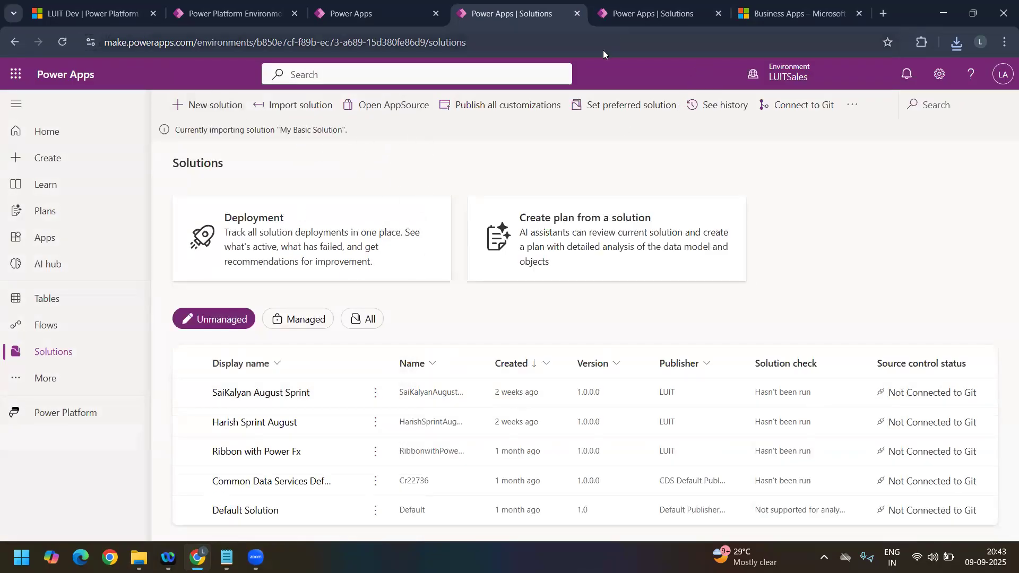
left_click(635, 20)
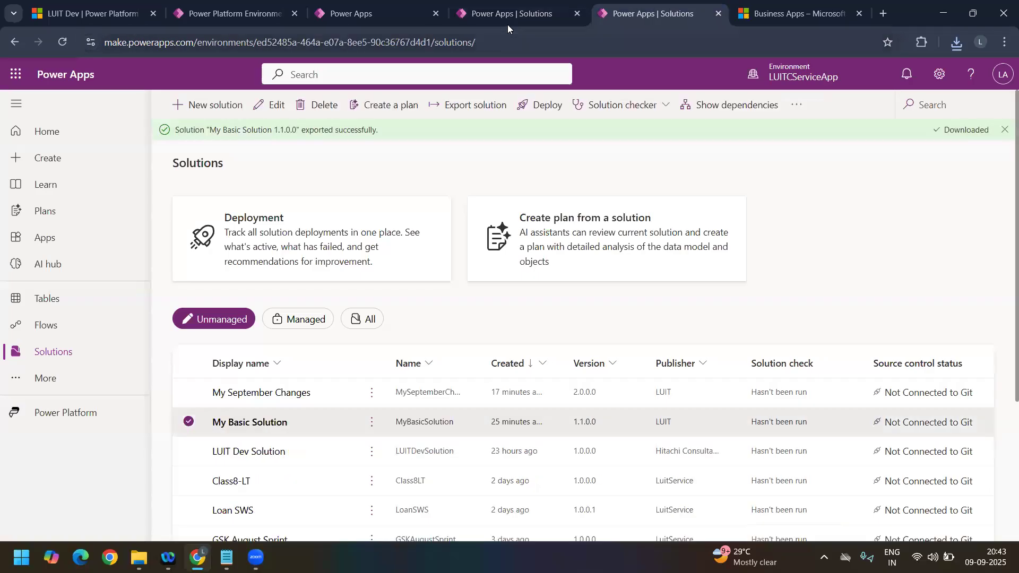
left_click(504, 18)
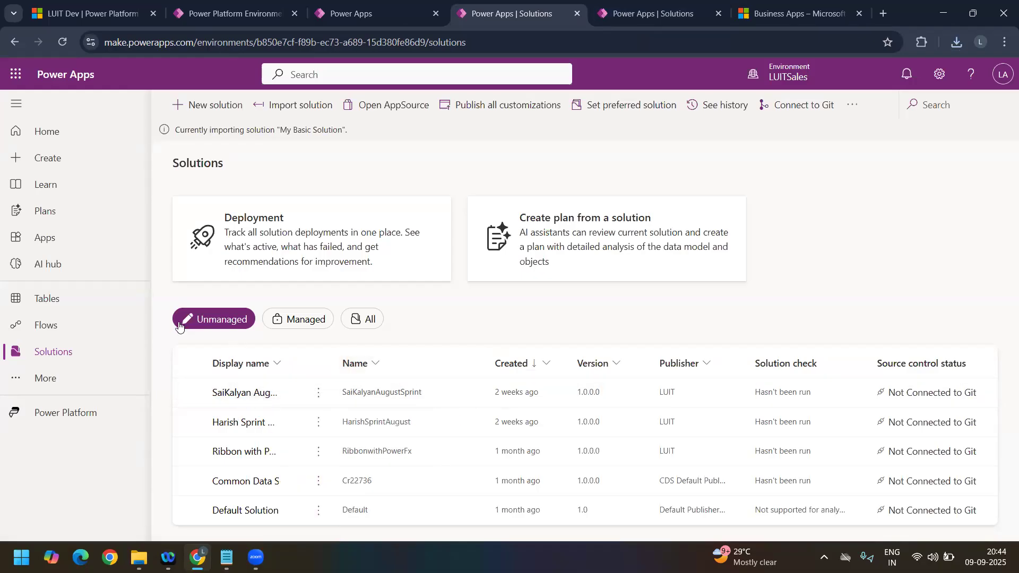
Step: Open the August Sprint unmanaged solution in LUITSales, review the component types for creating or adding existing items, and return to the solutions list
left_click(233, 394)
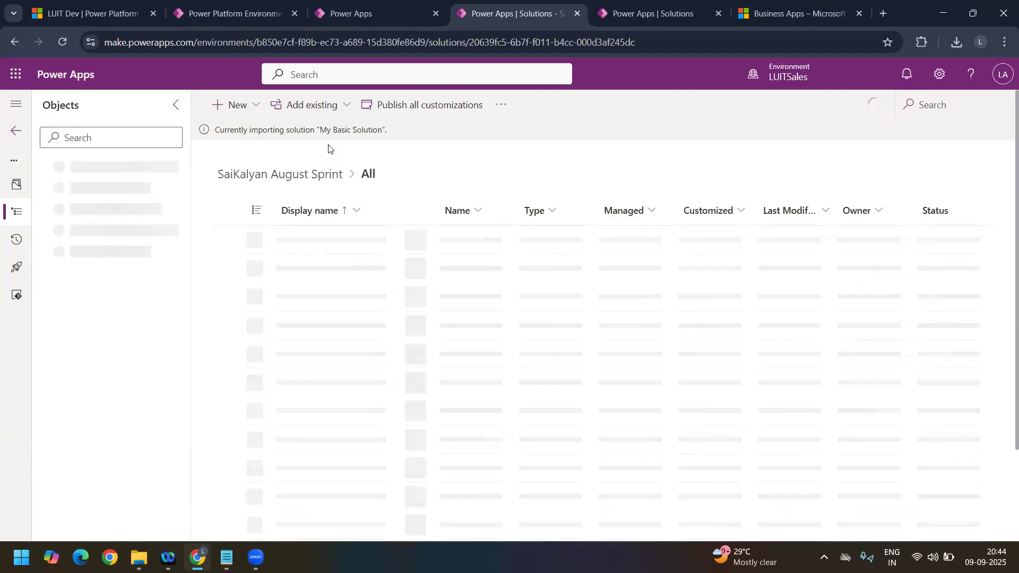
left_click(244, 104)
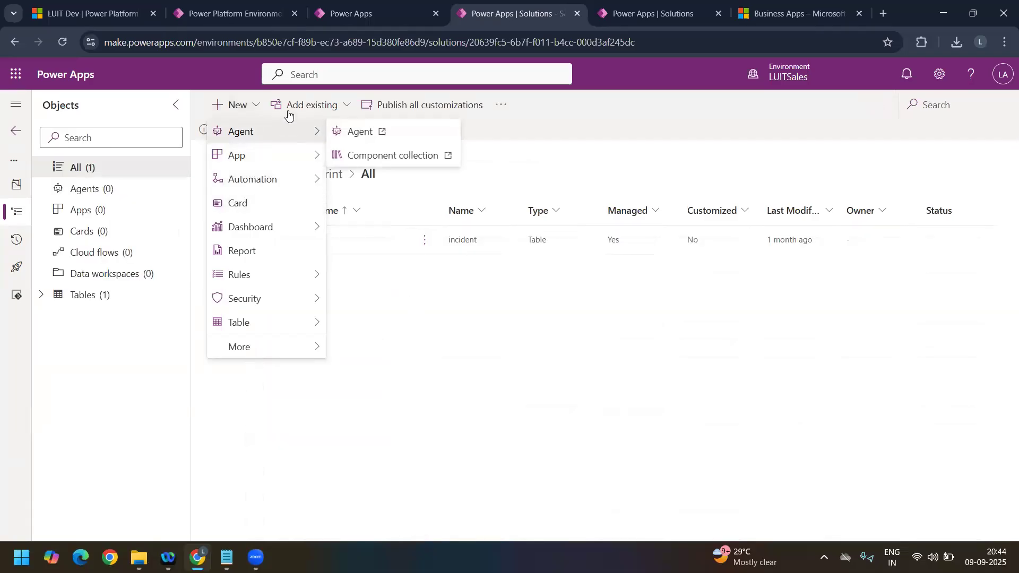
left_click(329, 108)
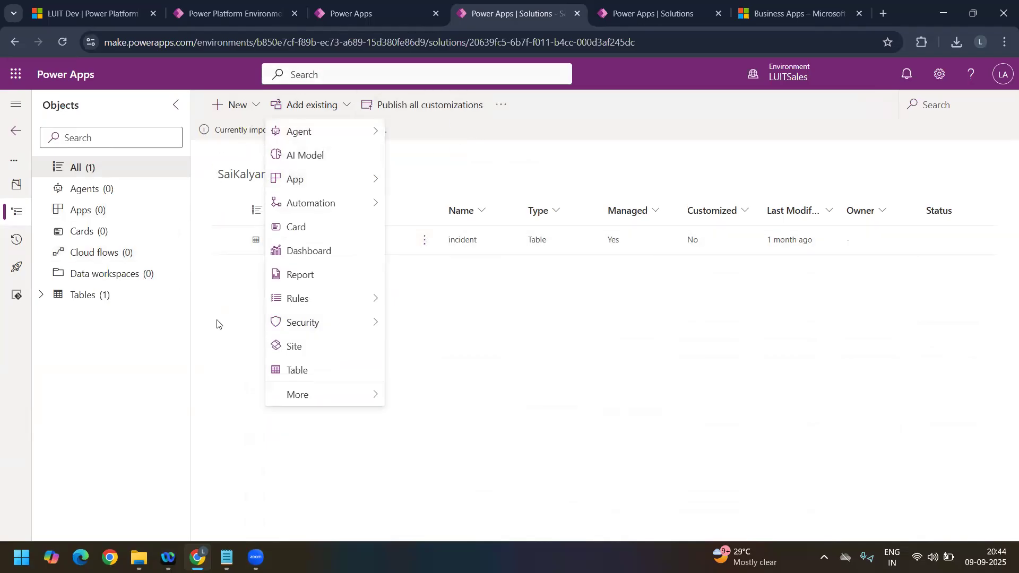
left_click(17, 133)
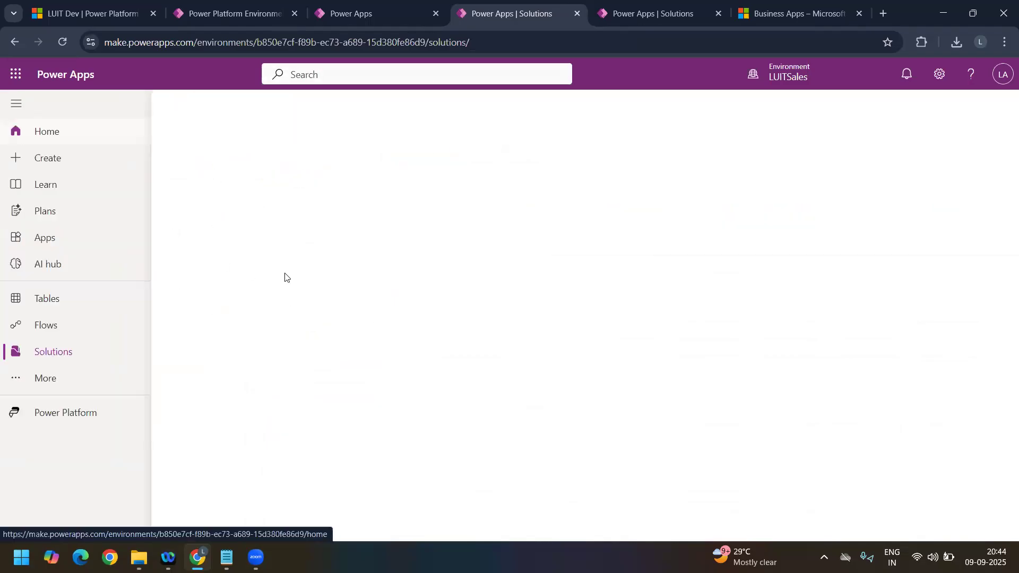
Step: List the managed solutions, open SalesPremiumDemoAnchor to read its notice about editing managed objects, and return to the solutions list
left_click(305, 326)
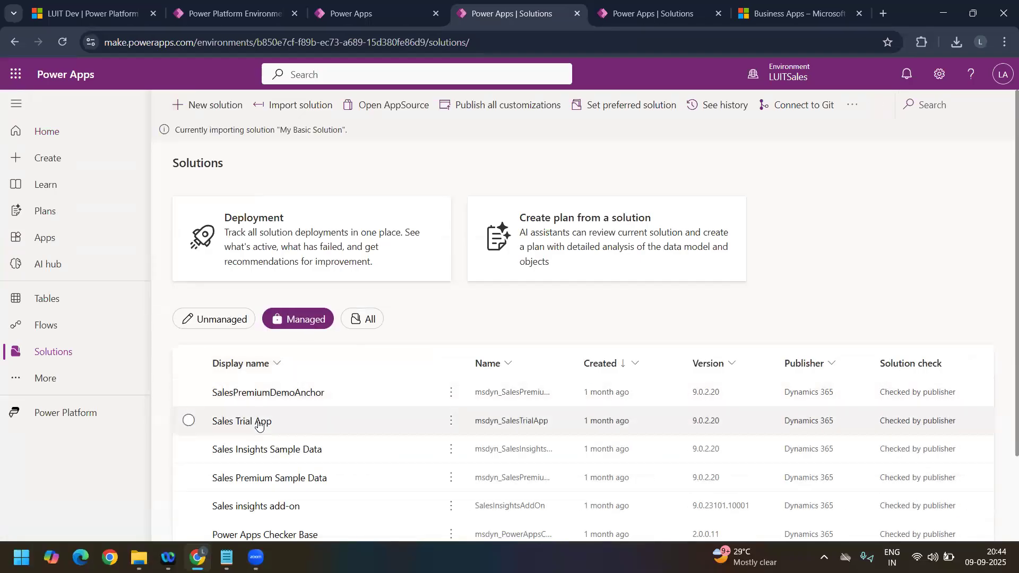
left_click(263, 396)
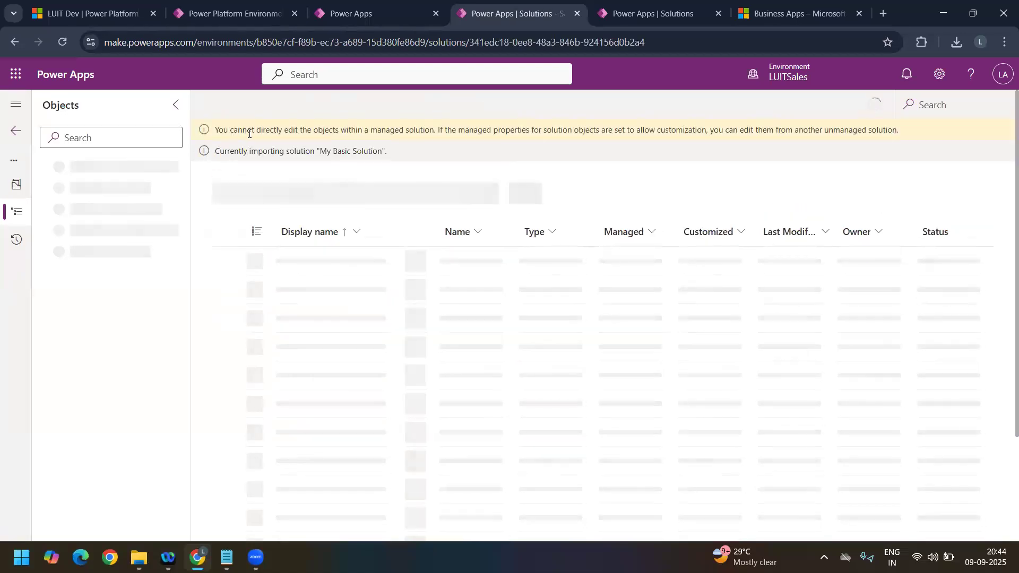
left_click_drag(238, 130, 441, 128)
left_click_drag(530, 130, 903, 137)
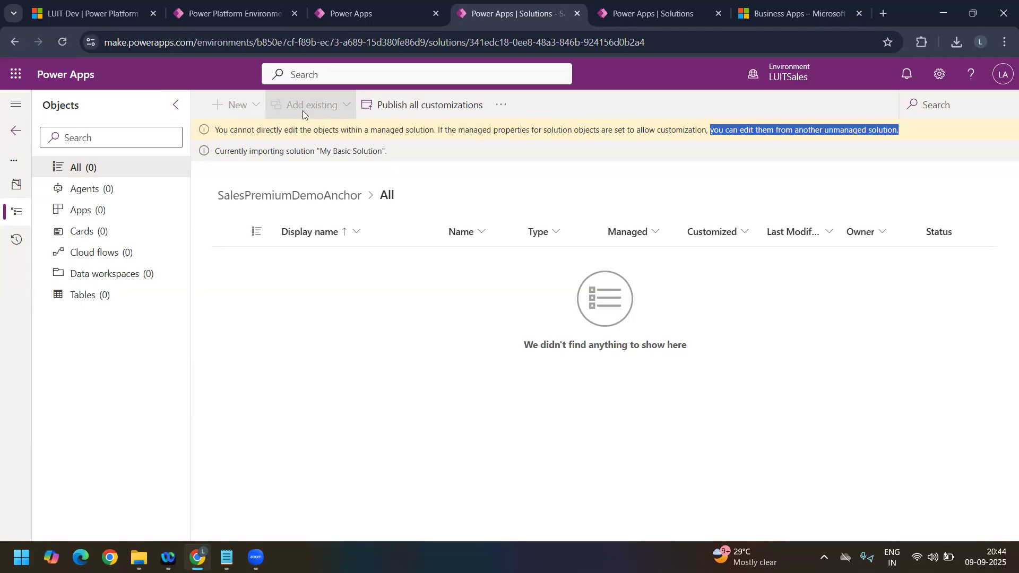
left_click(15, 137)
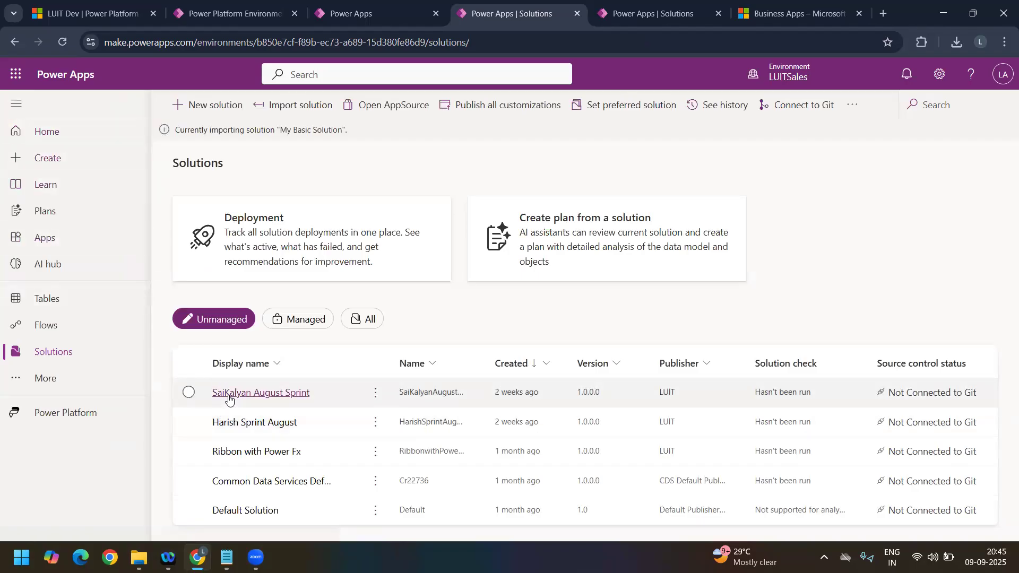
Step: Check the import status of My Basic Solution in LUITSales, and dismiss the export notification in LUITCServiceApp
left_click_drag(177, 131, 349, 138)
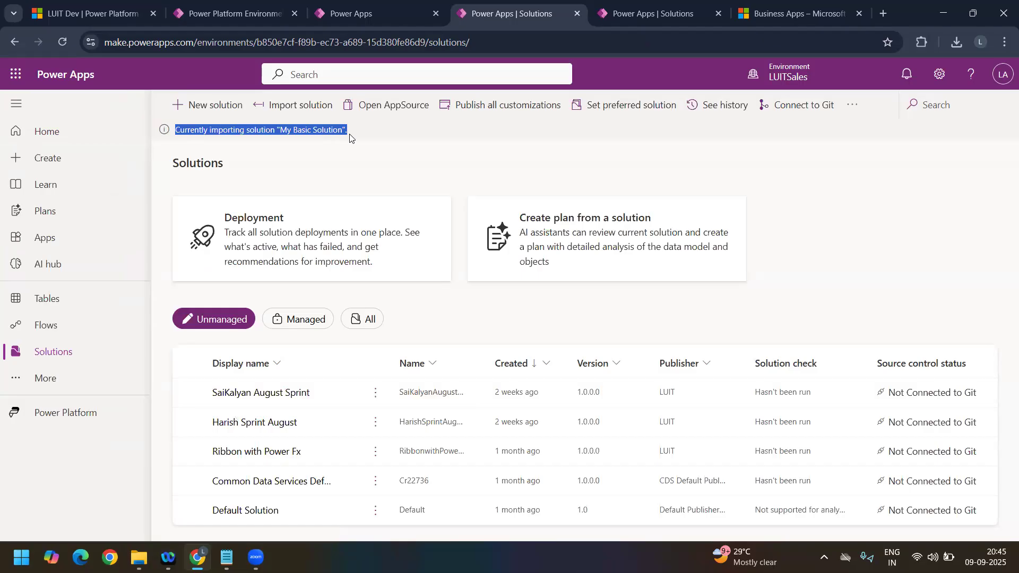
left_click(349, 138)
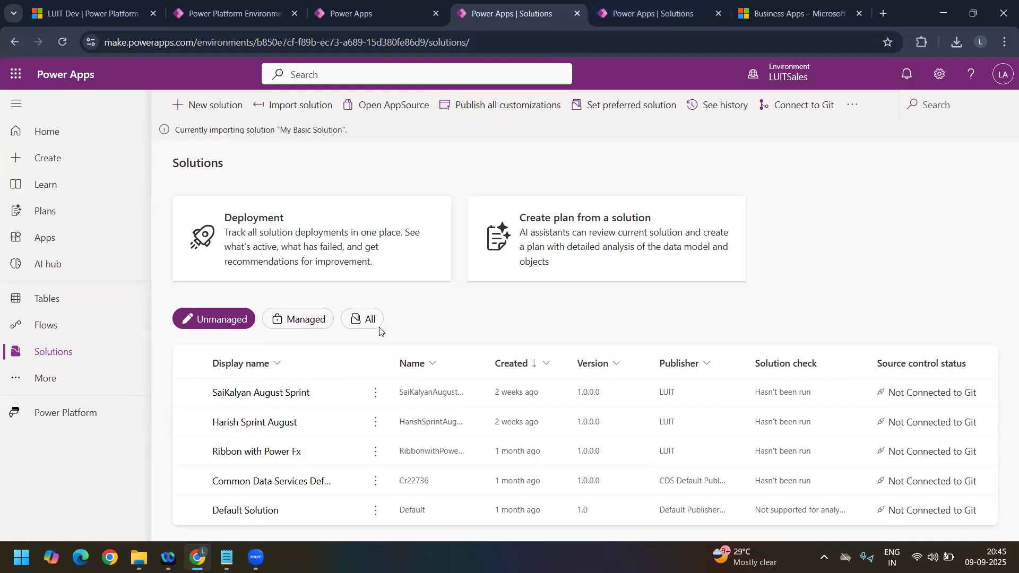
left_click(659, 23)
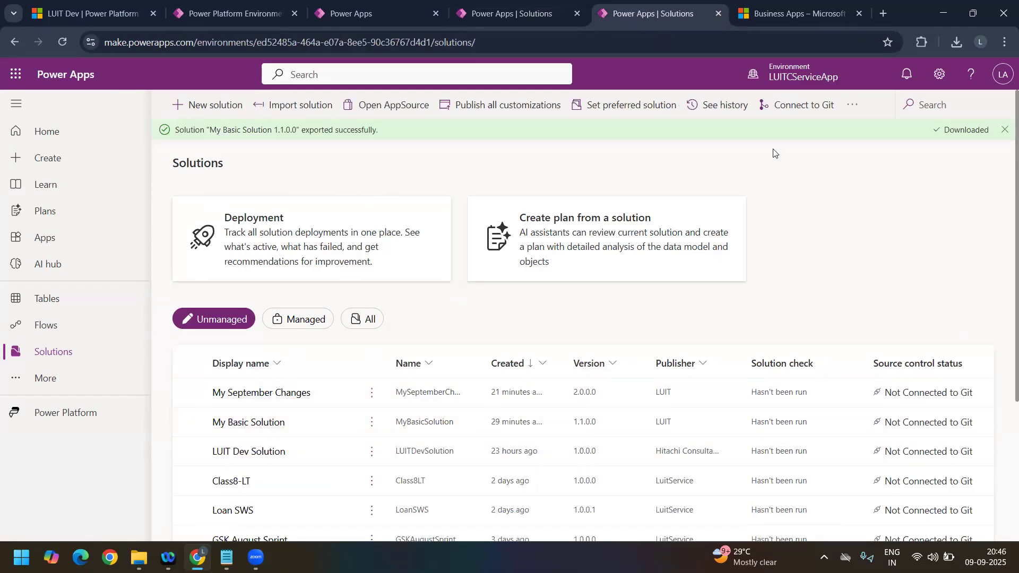
left_click(1005, 130)
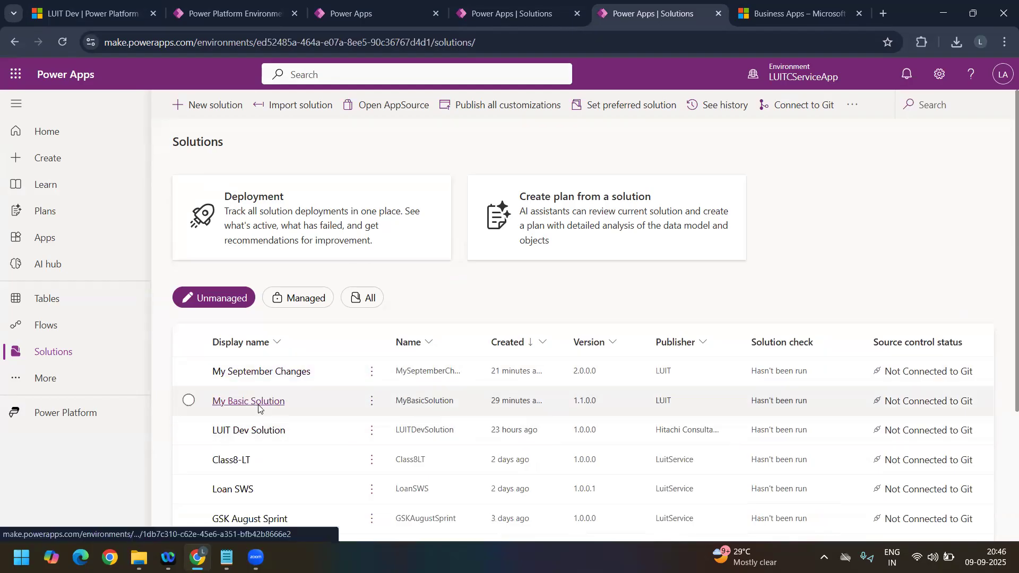
left_click(490, 13)
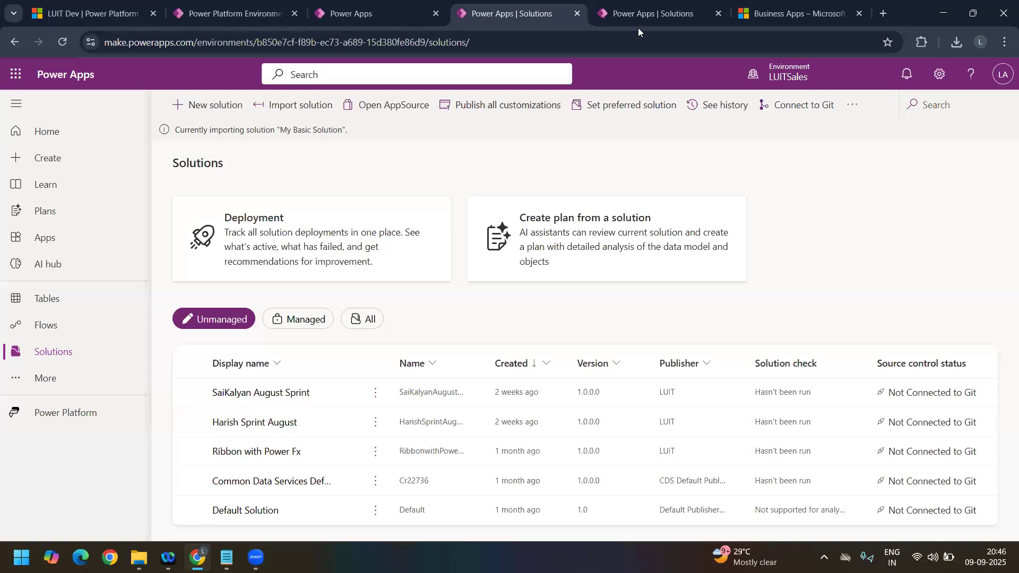
left_click(646, 14)
Step: Open My Basic Solution in LUITCServiceApp to view its objects, comparing with the solutions list in LUITSales
left_click(259, 401)
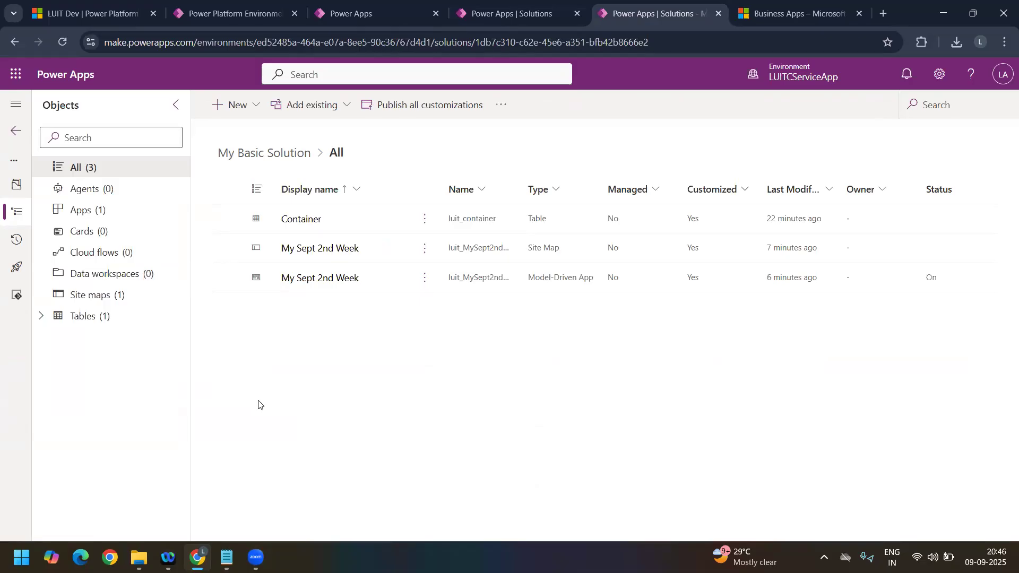
left_click(502, 15)
left_click(632, 8)
left_click(515, 18)
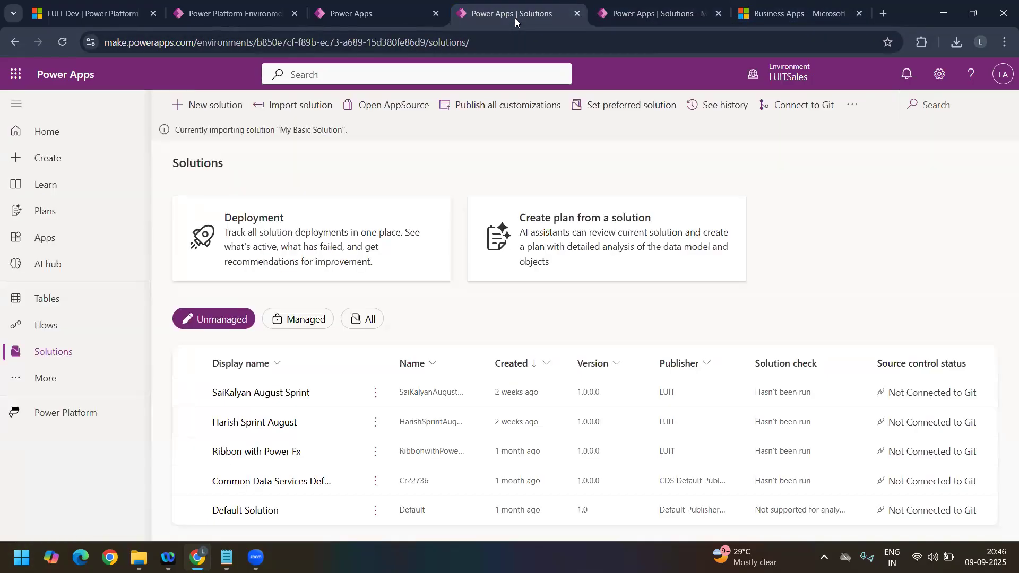
left_click(621, 12)
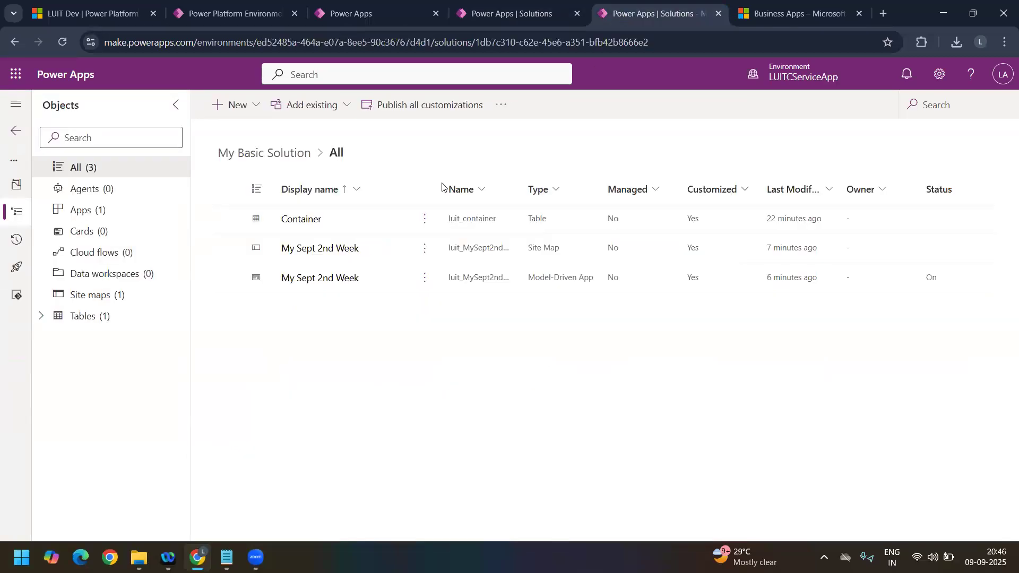
Step: Open the columns of the Container table in My Basic Solution, and refresh the LUITSales solutions page to check the import
left_click(41, 317)
left_click(58, 341)
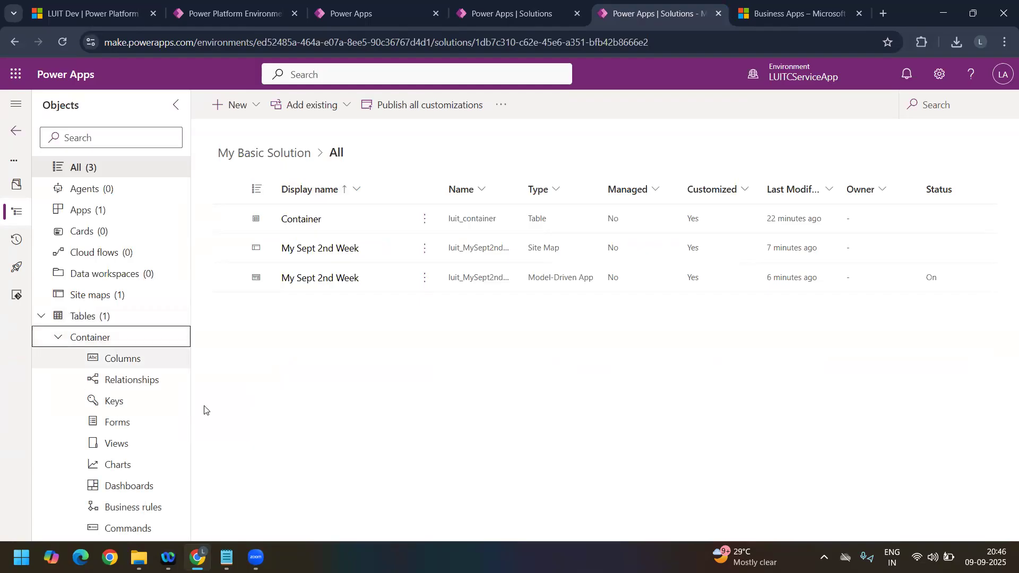
left_click(119, 357)
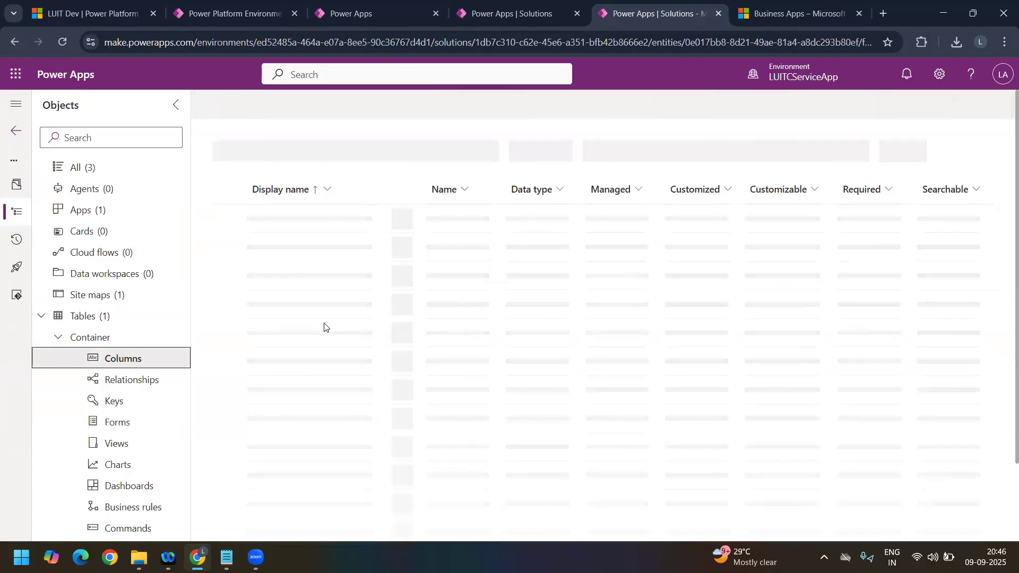
left_click(505, 16)
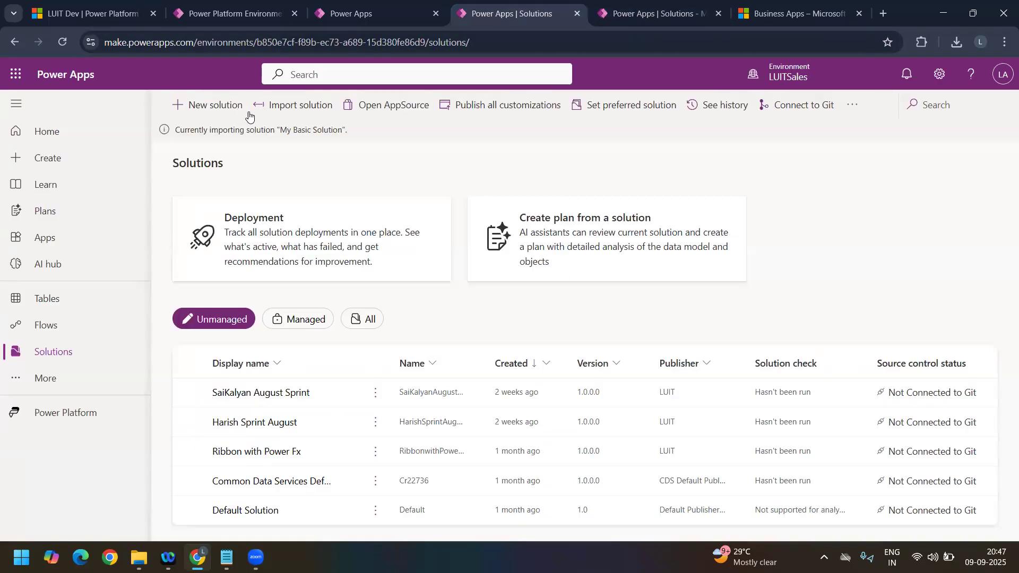
left_click(59, 42)
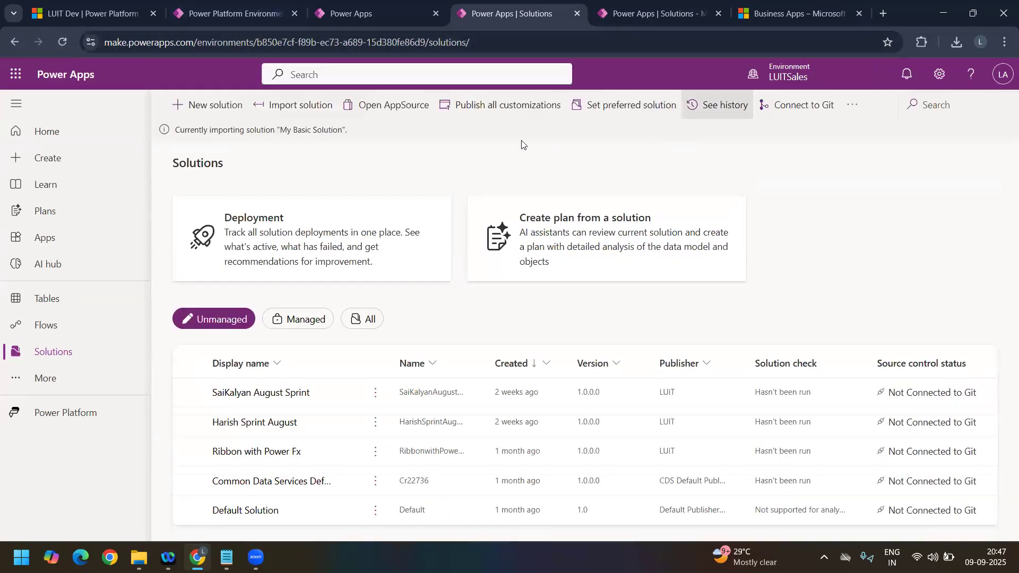
Step: Find and select Sept Change Column among the Container table's columns in LUITCServiceApp, and review its options for removal or deletion from the environment
left_click(640, 21)
scroll(356, 331, "down", 3)
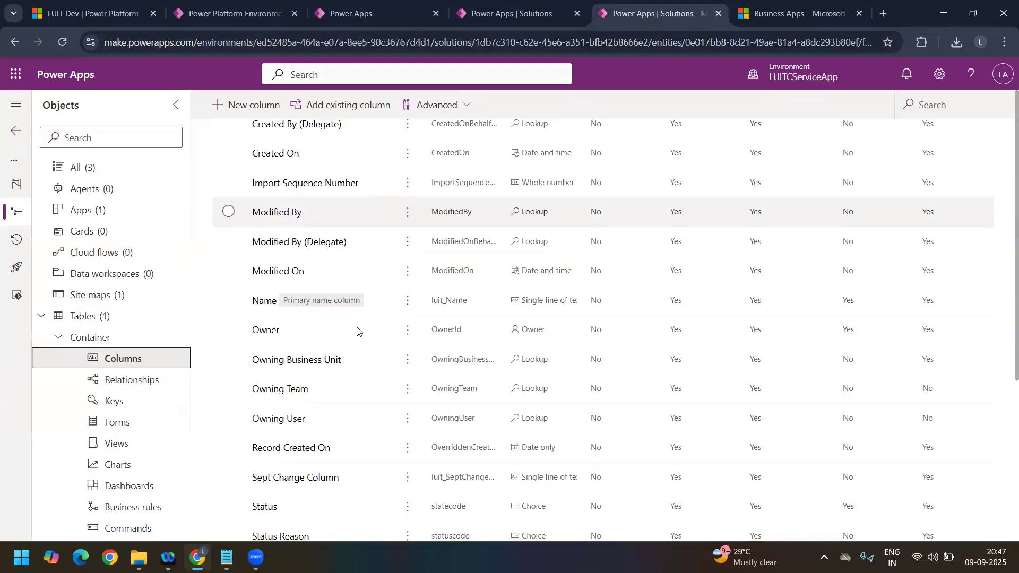
scroll(357, 331, "down", 2)
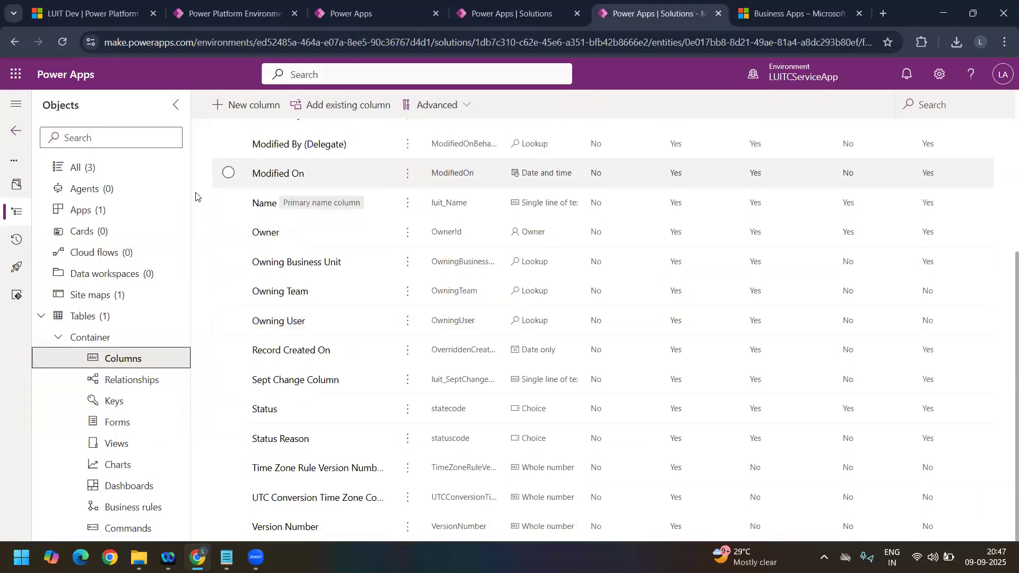
left_click(306, 380)
scroll(357, 355, "up", 5)
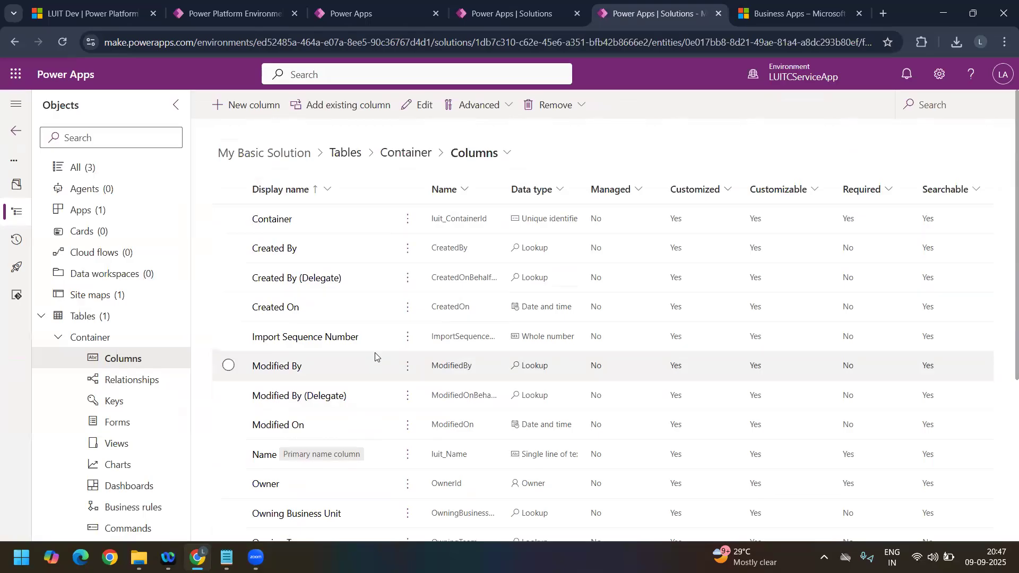
scroll(357, 355, "down", 5)
scroll(380, 312, "up", 5)
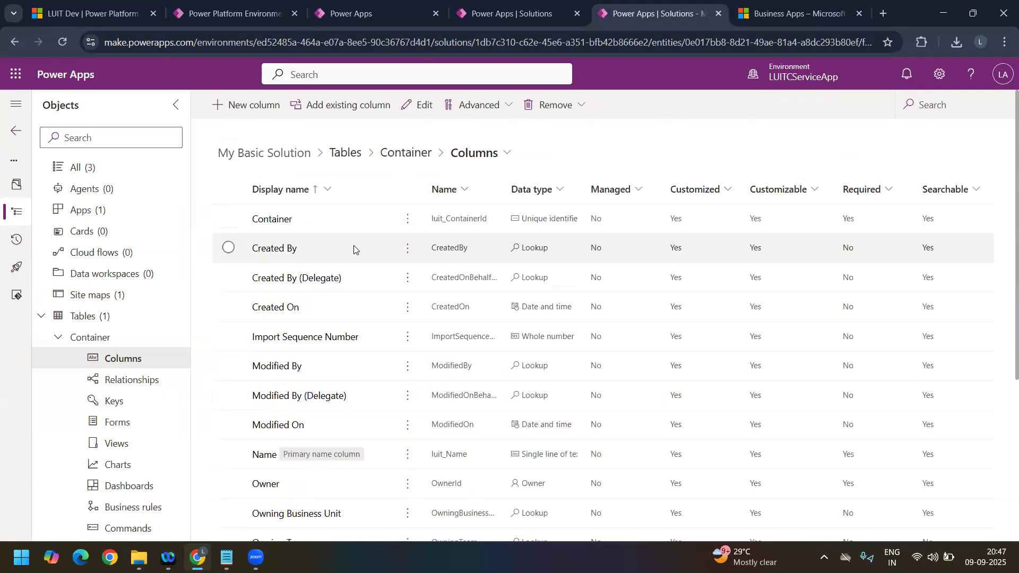
scroll(367, 373, "down", 5)
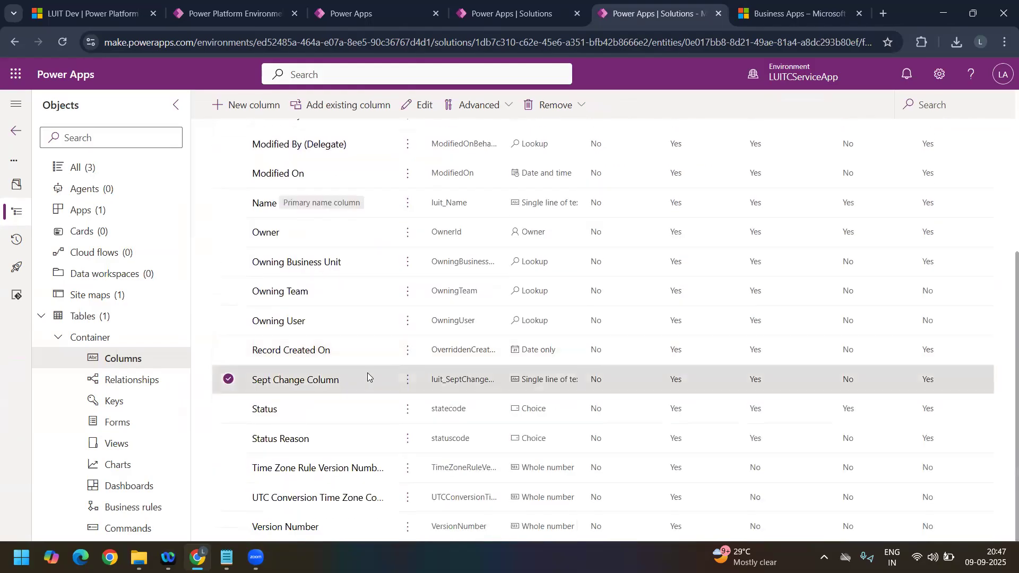
left_click(575, 105)
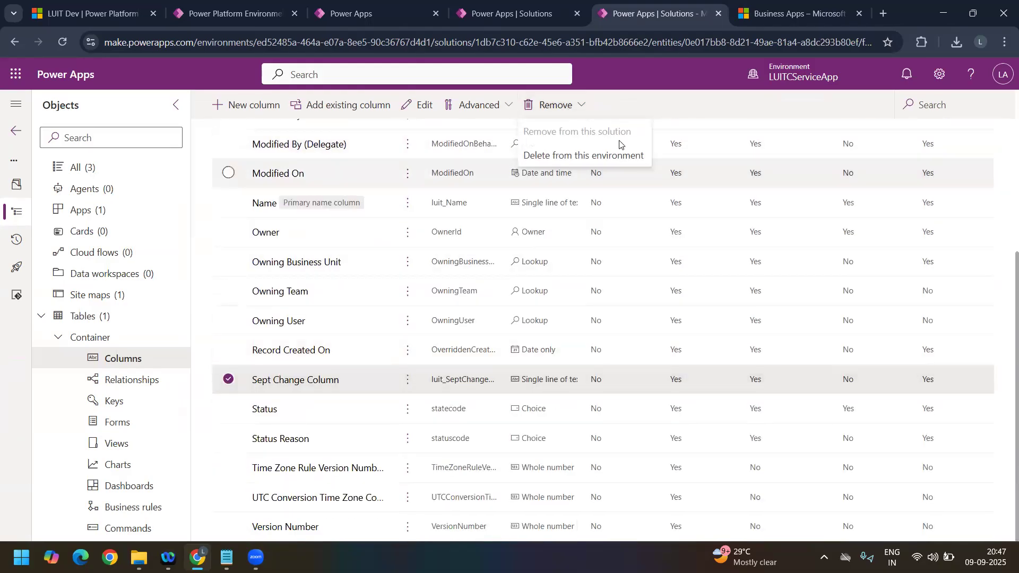
left_click(563, 156)
left_click(566, 344)
Step: Switch to LUITSales, list its managed solutions and open SalesPremiumDemoAnchor to examine its editing restrictions
left_click(502, 20)
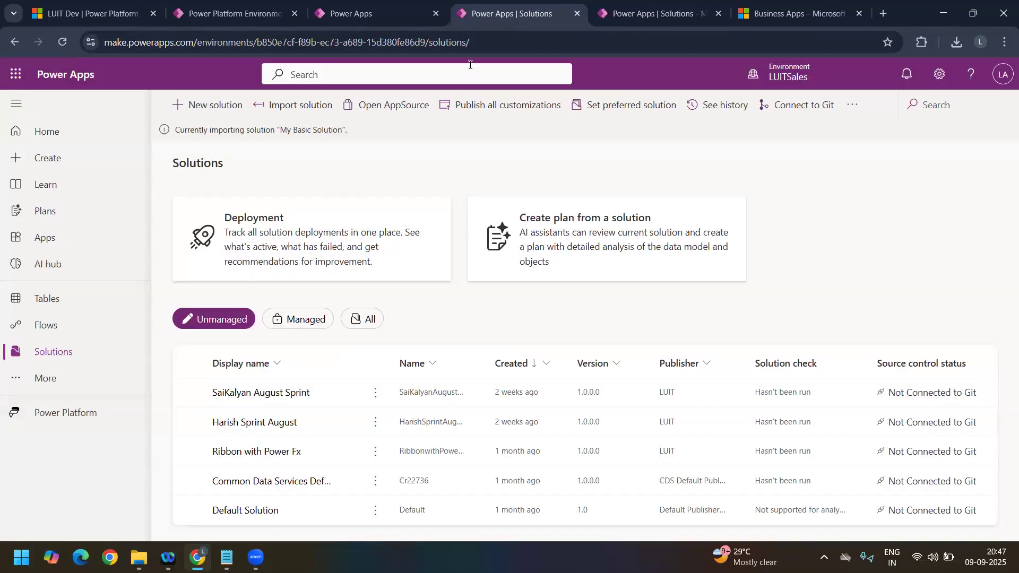
left_click(299, 325)
left_click(273, 392)
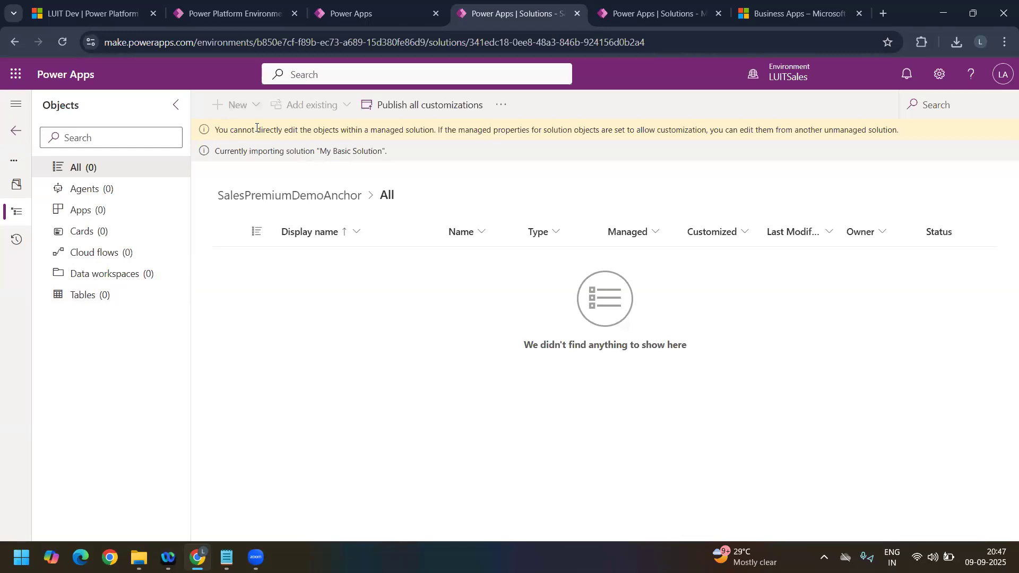
Step: Look at the Administration page of the Power Platform environment settings and return to SalesPremiumDemoAnchor in LUITSales
left_click(347, 16)
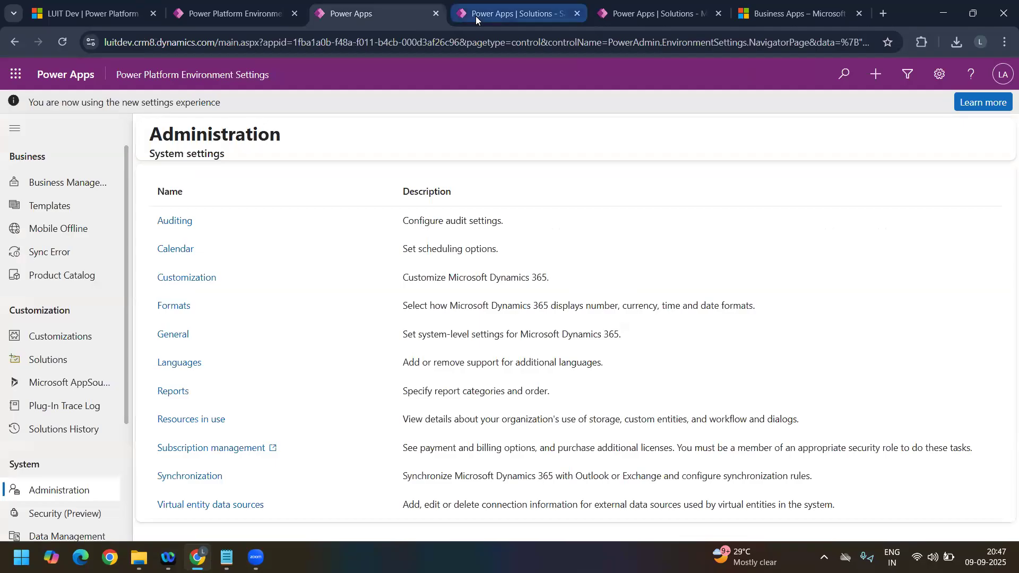
left_click(476, 15)
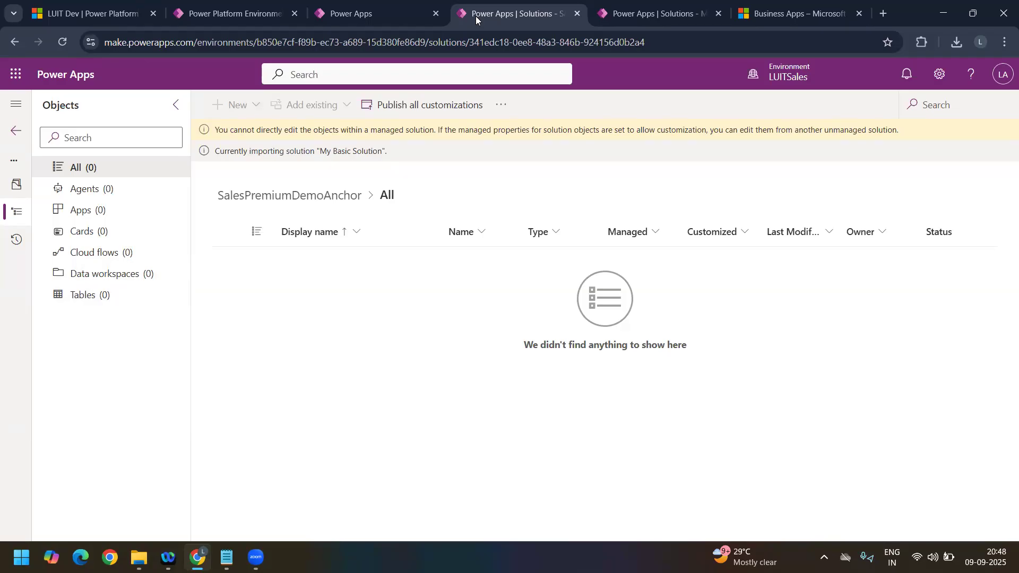
left_click(395, 18)
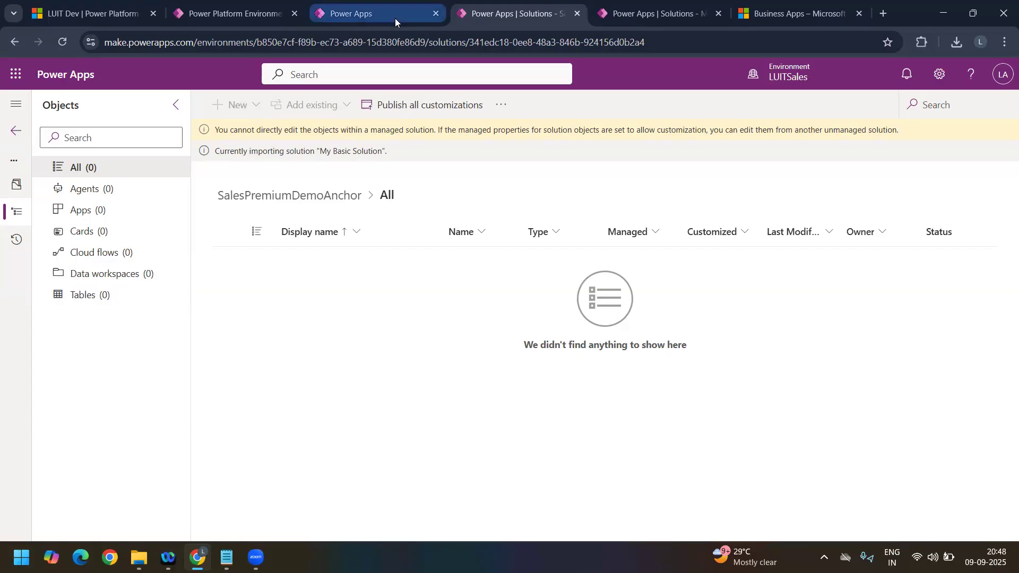
left_click(551, 19)
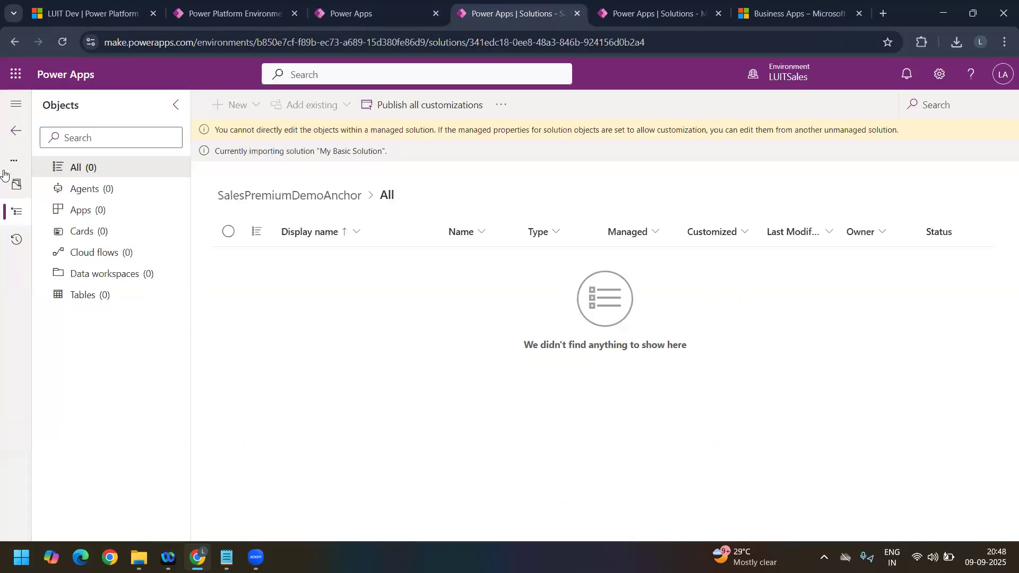
Step: Return to the LUITSales solutions list, show the managed solutions and open the imported My Basic Solution
left_click(17, 131)
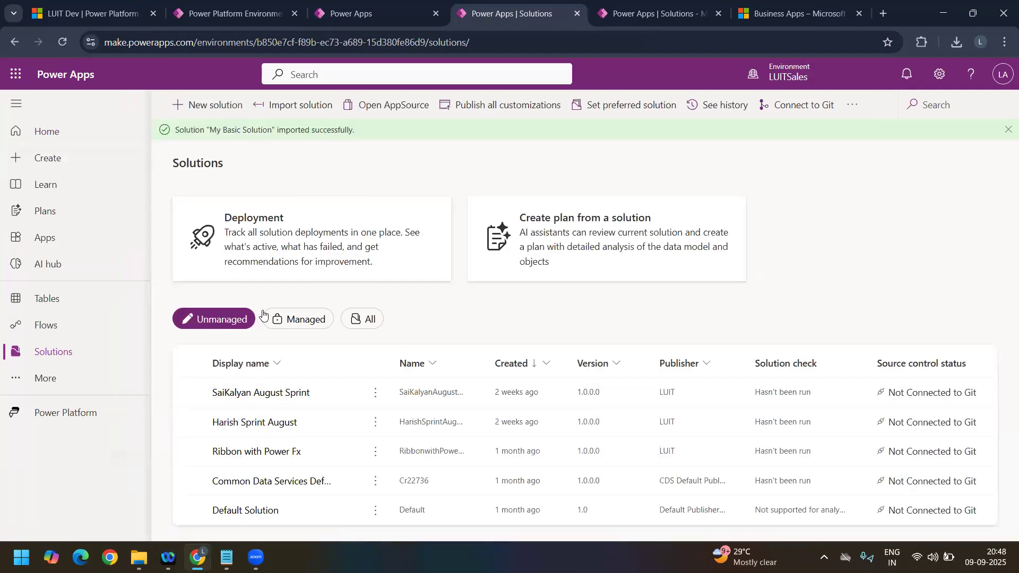
left_click(295, 321)
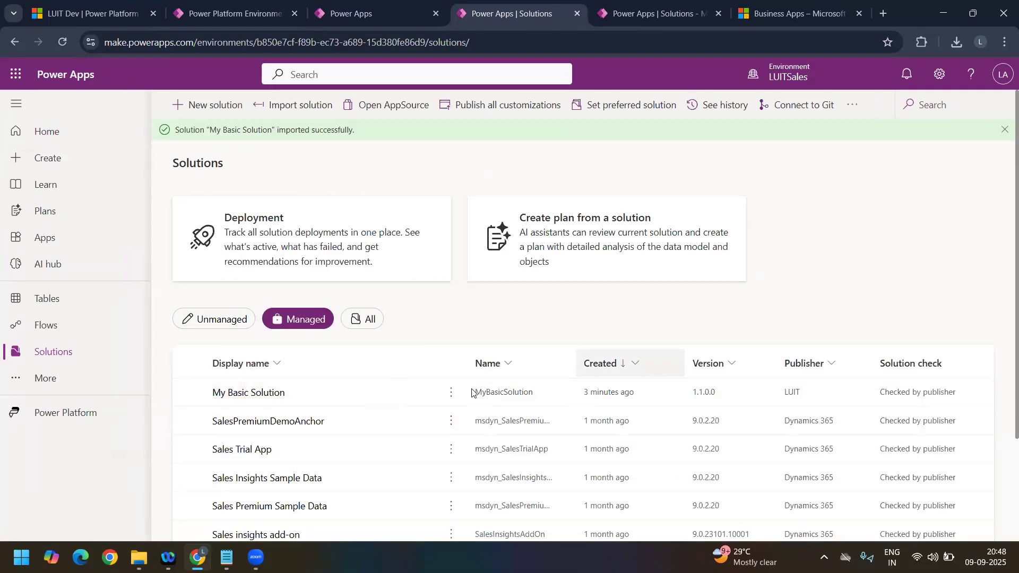
left_click(258, 398)
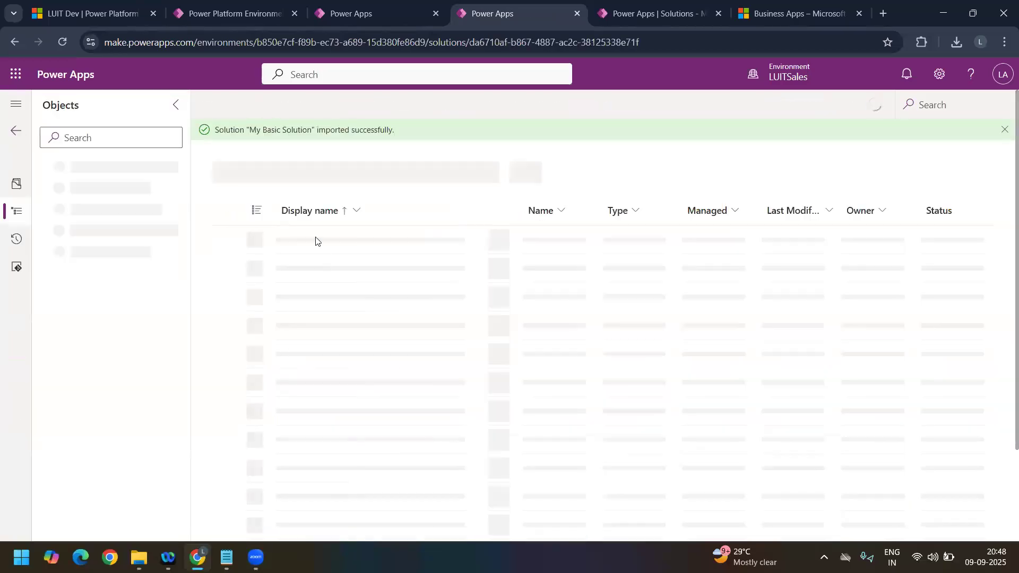
Step: Dismiss the import notification and list the Container table's columns in the managed My Basic Solution
left_click(1004, 129)
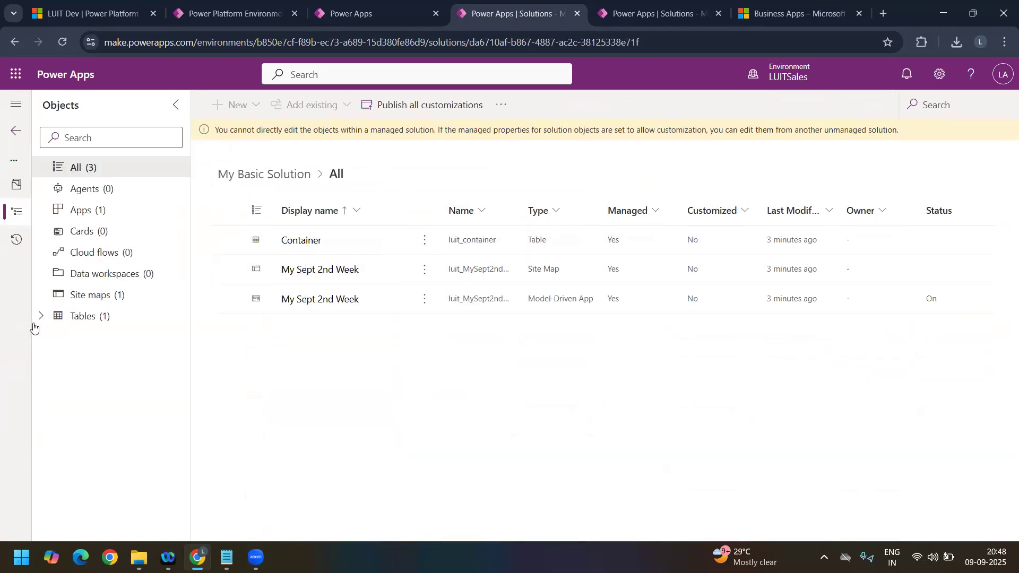
left_click(40, 318)
left_click(58, 338)
left_click(137, 359)
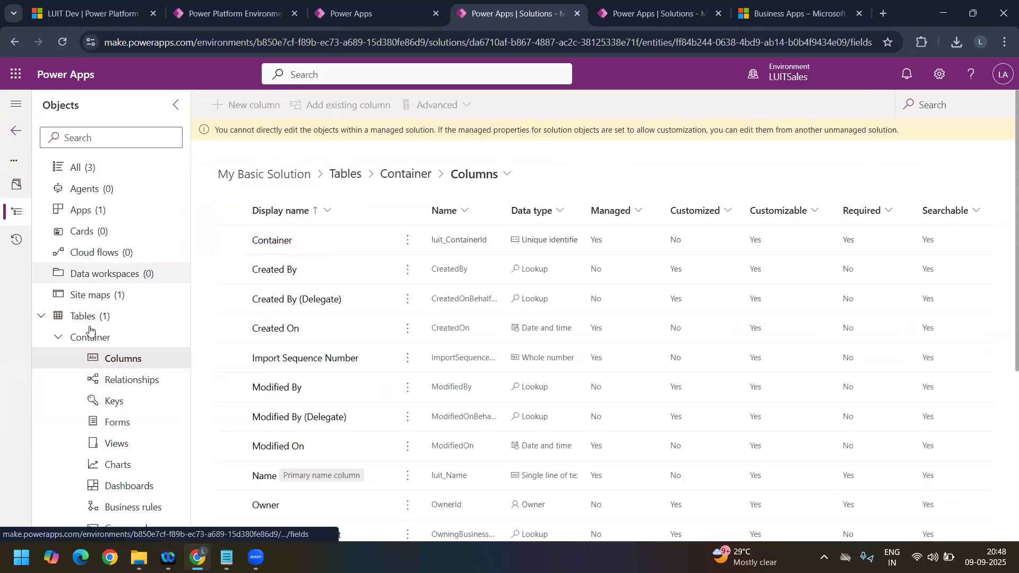
Step: Open My Sept Form from the Container table's forms in LUITSales, read its editing notice, and return to the forms list
left_click(61, 340)
left_click(122, 420)
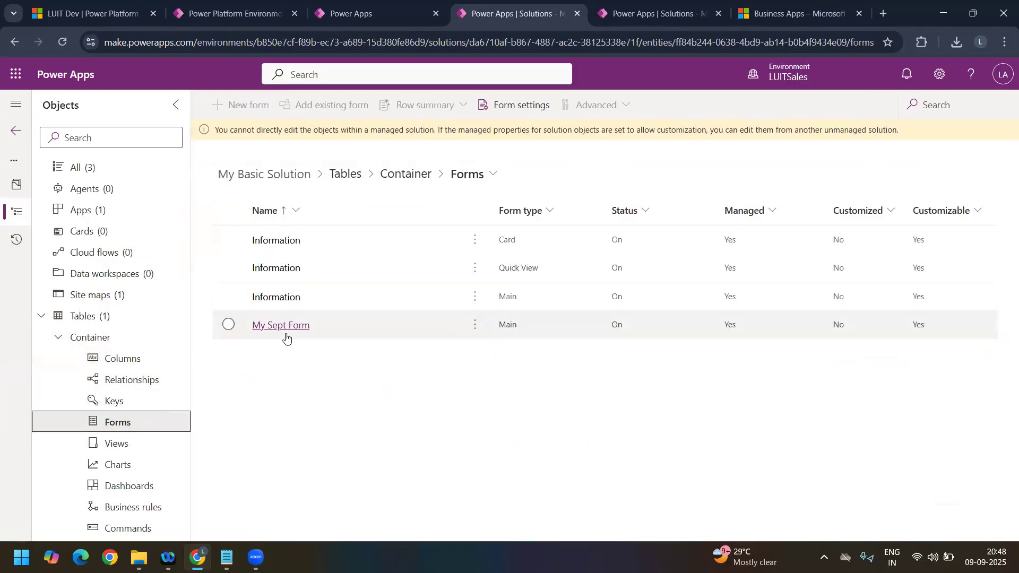
left_click(276, 329)
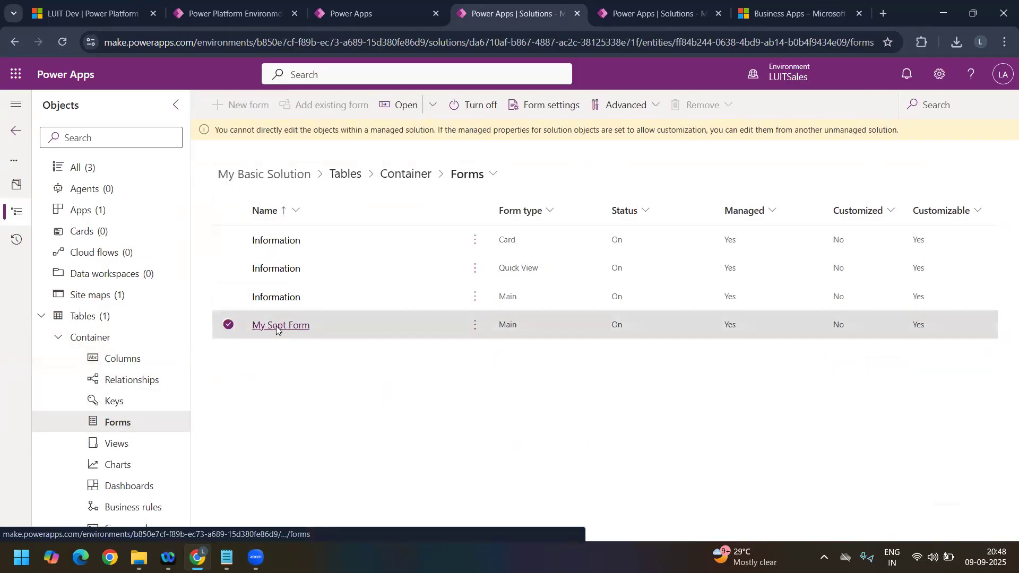
left_click(277, 326)
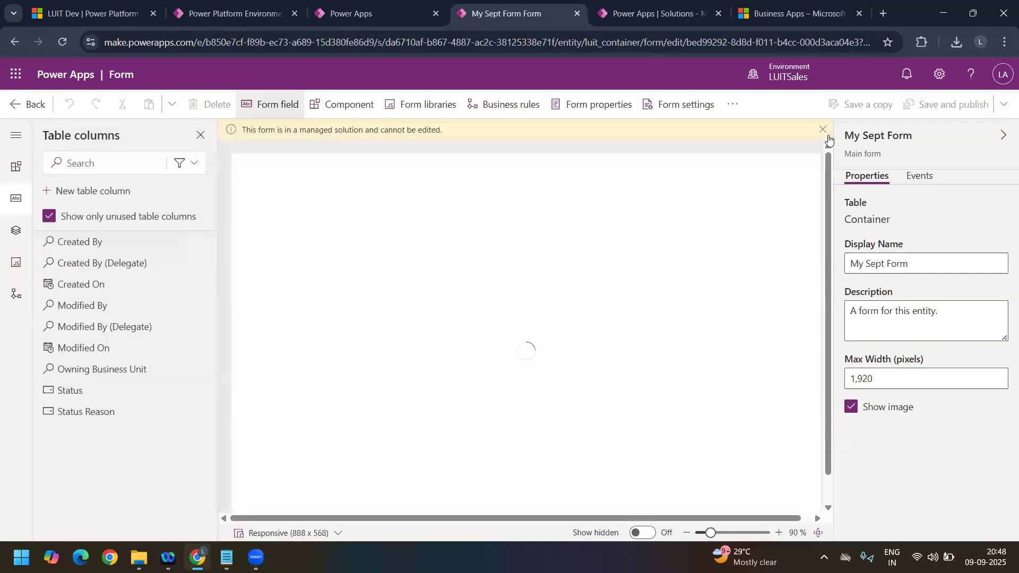
left_click_drag(260, 130, 741, 199)
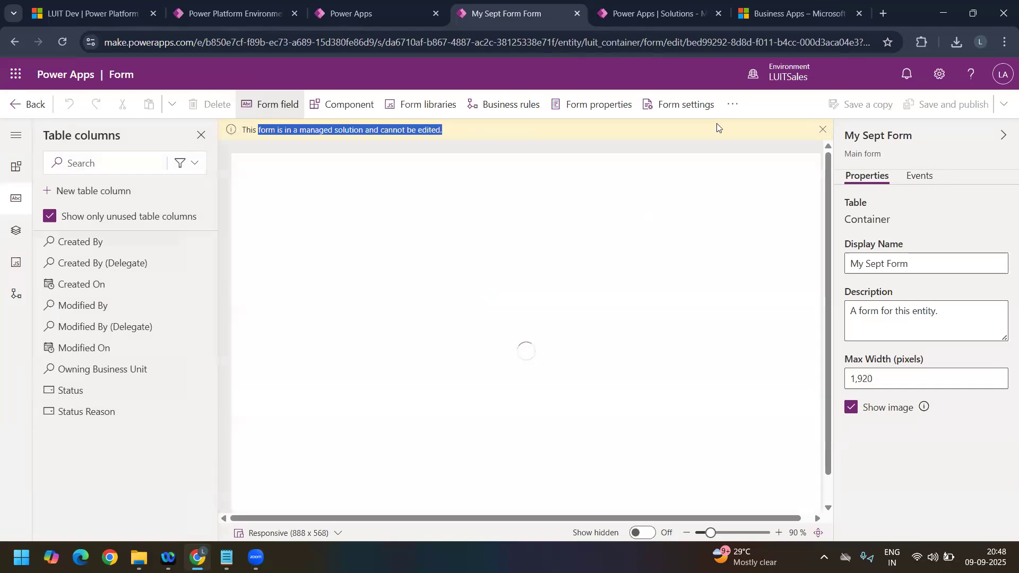
left_click(14, 105)
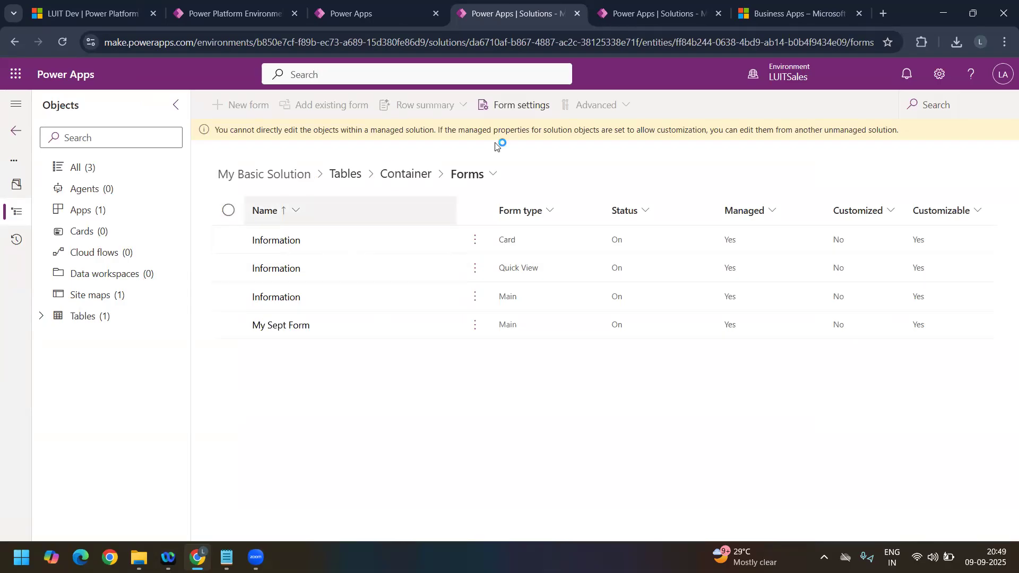
Step: Switch to LUITCServiceApp and try to delete Sept Change Column from the environment
left_click(648, 16)
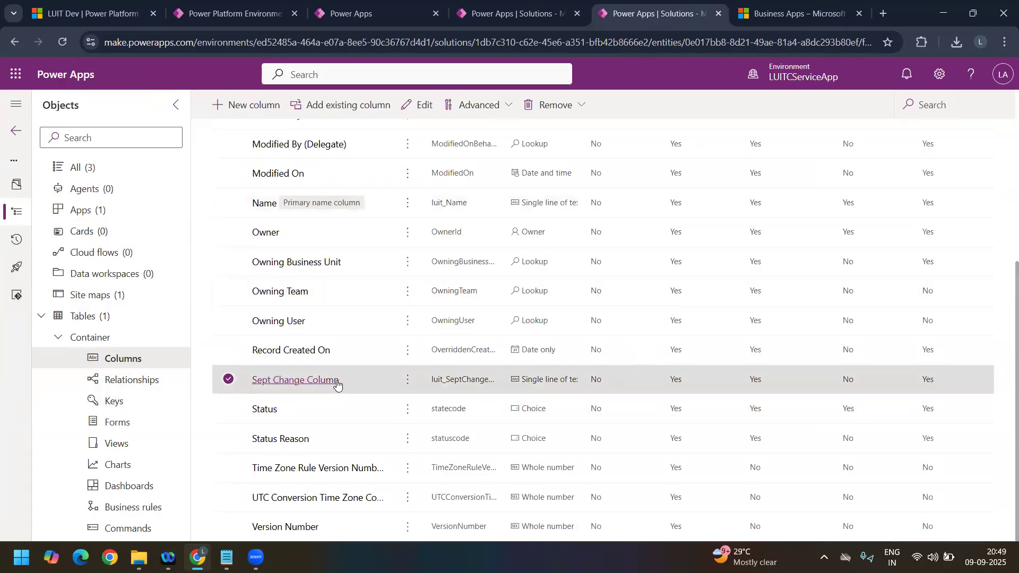
left_click(556, 105)
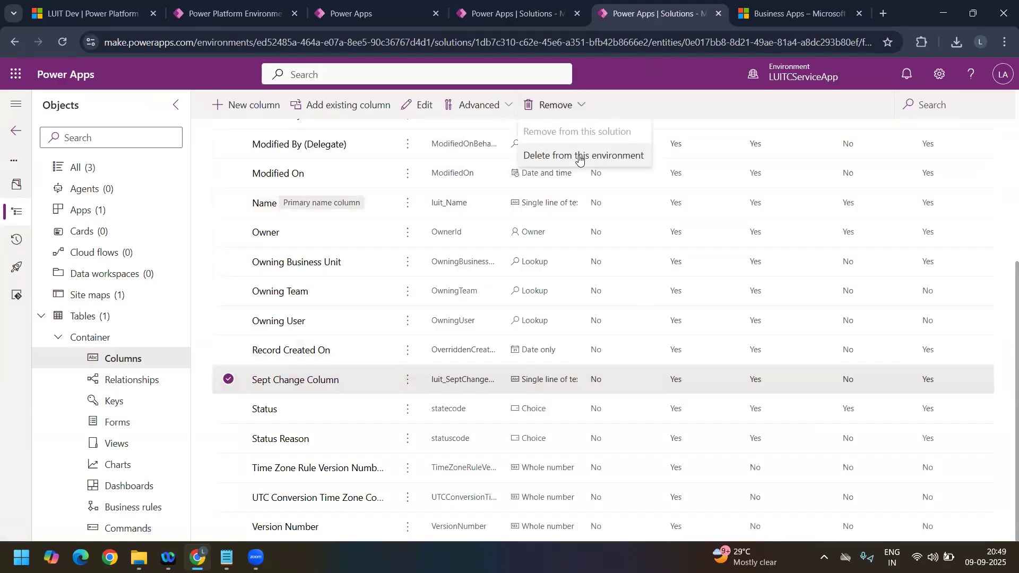
left_click(580, 157)
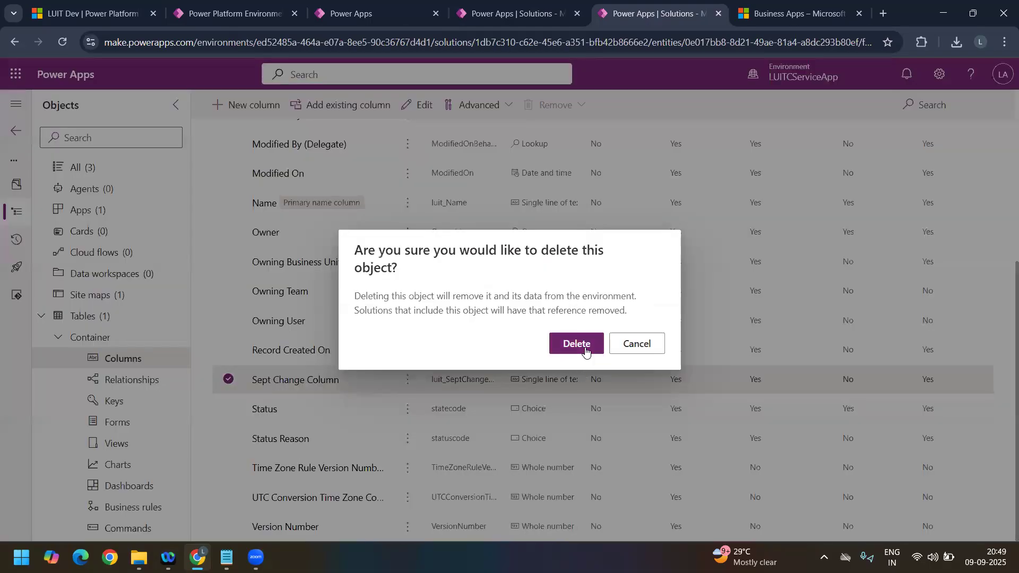
left_click(586, 352)
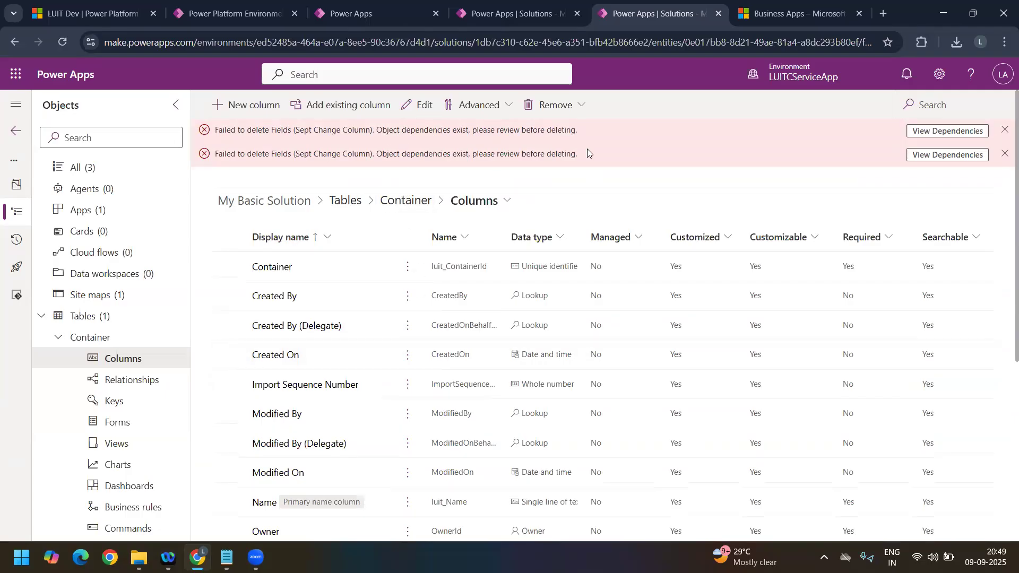
Step: View the dependencies of Sept Change Column, examine the dependent object and its type, and close the view
left_click(956, 138)
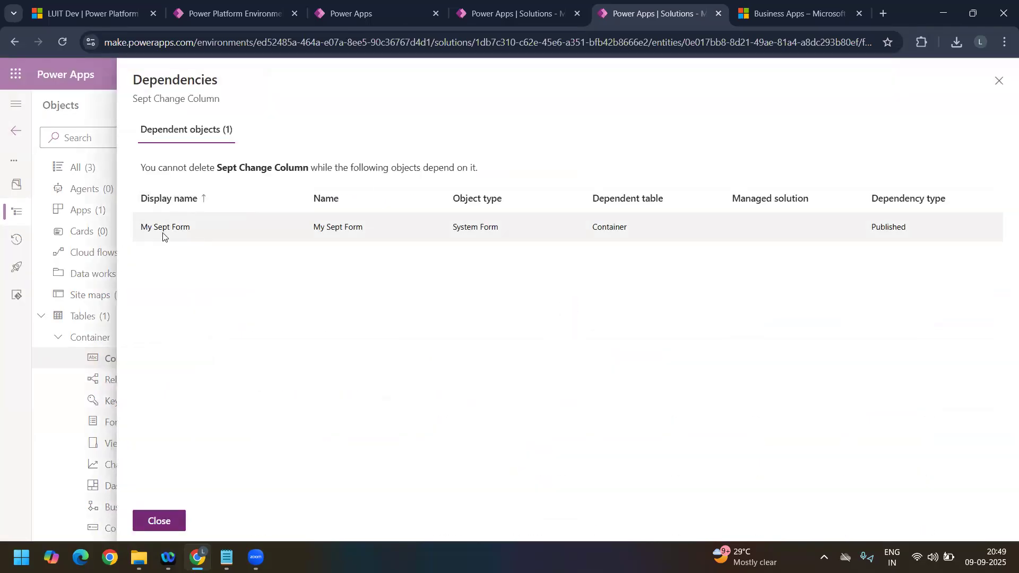
left_click_drag(199, 169, 507, 175)
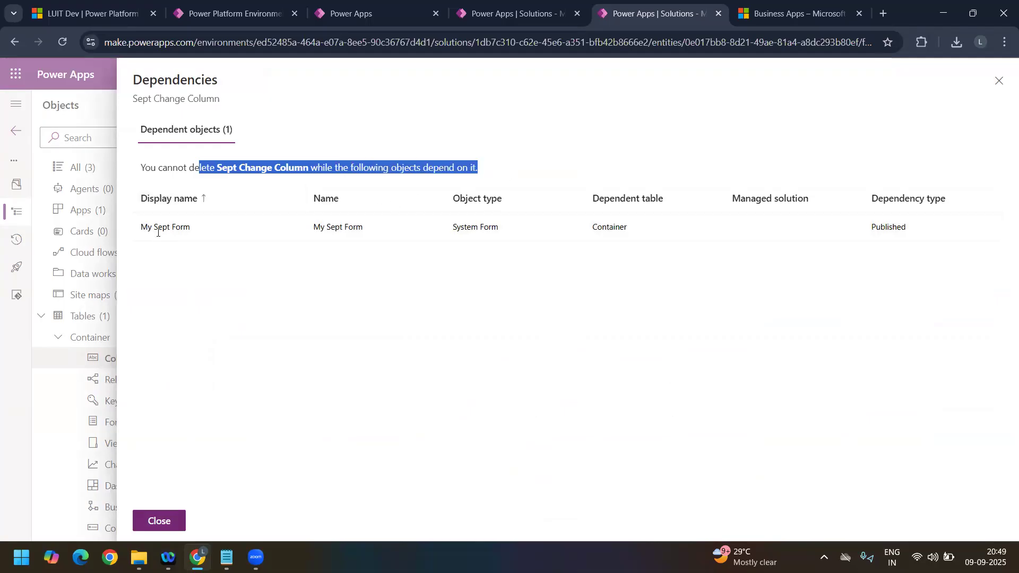
left_click_drag(184, 227, 147, 227)
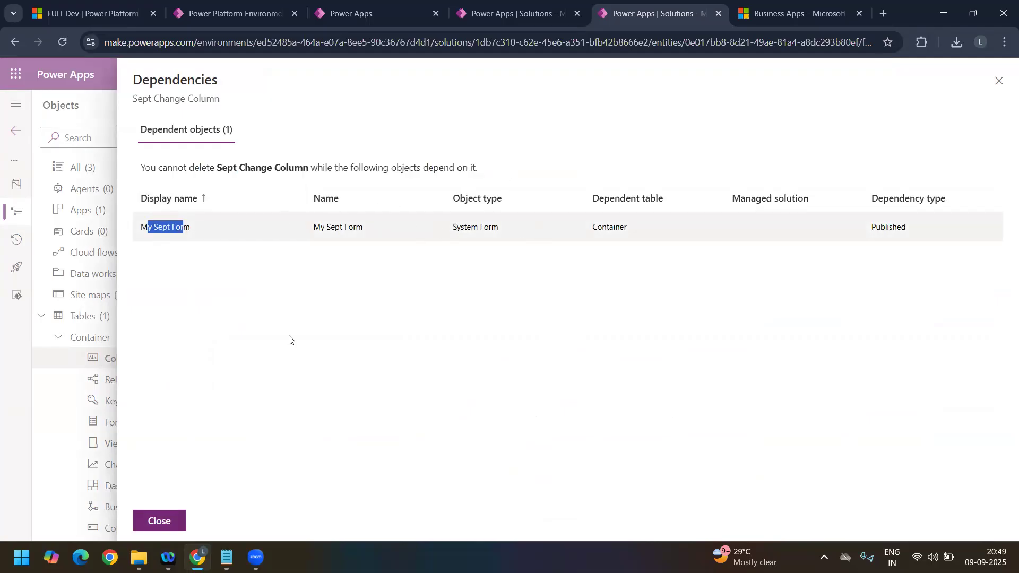
left_click_drag(500, 228, 452, 227)
left_click(173, 524)
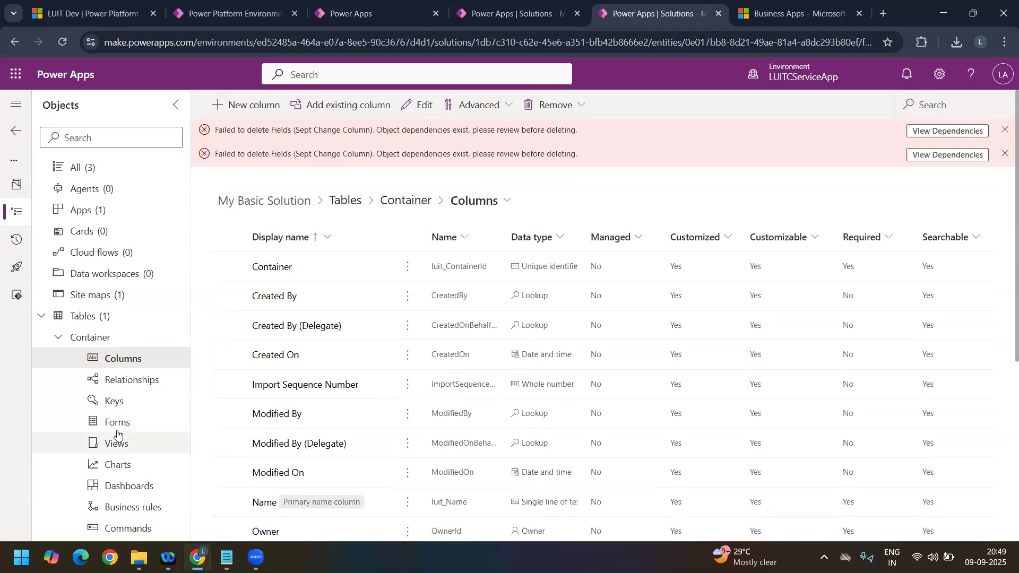
Step: Remove Sept Change Column from the Container table's My Sept Form, save and publish the form, and return to the forms list
left_click(118, 434)
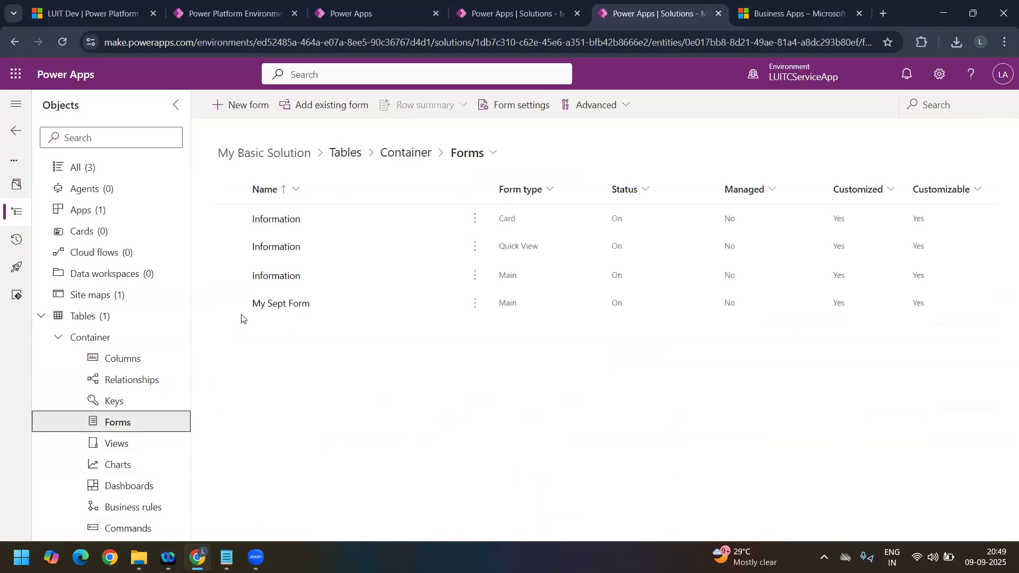
left_click(292, 303)
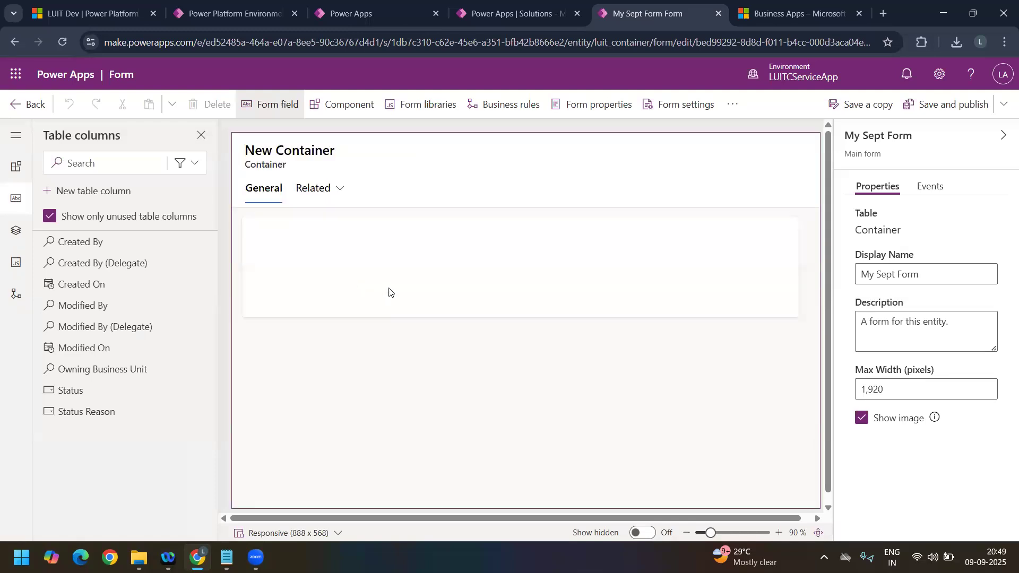
left_click(335, 278)
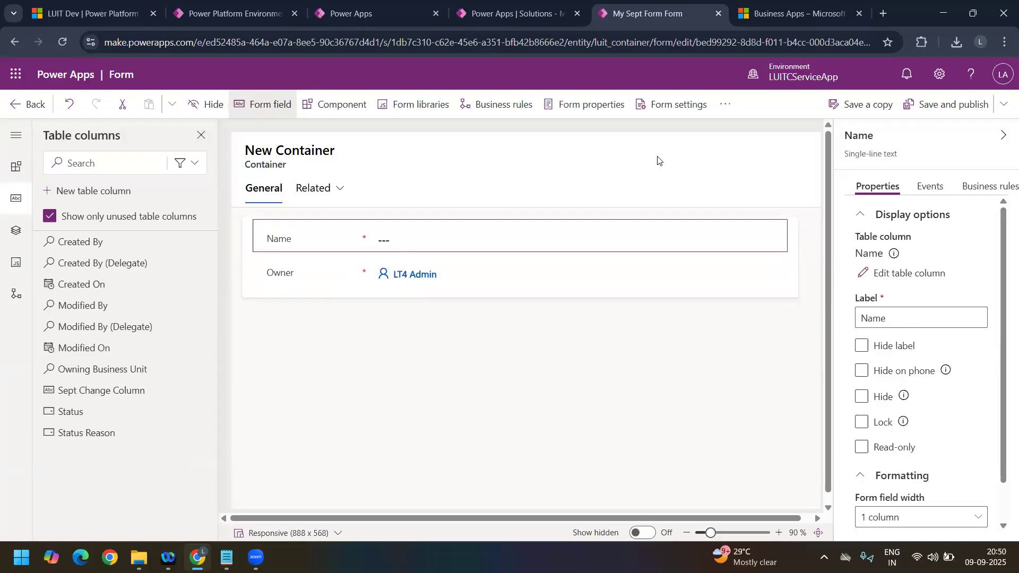
left_click(961, 104)
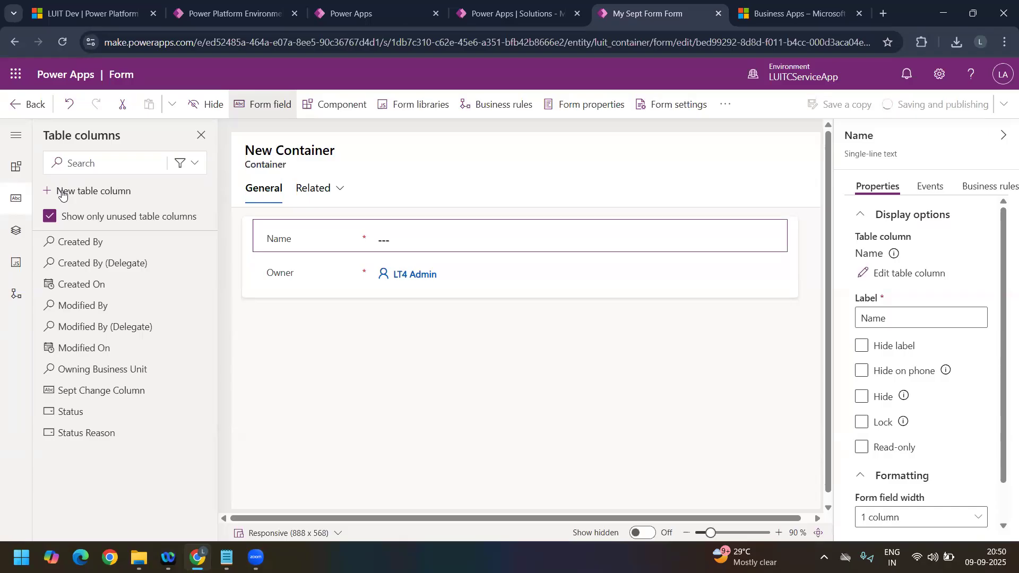
left_click(29, 105)
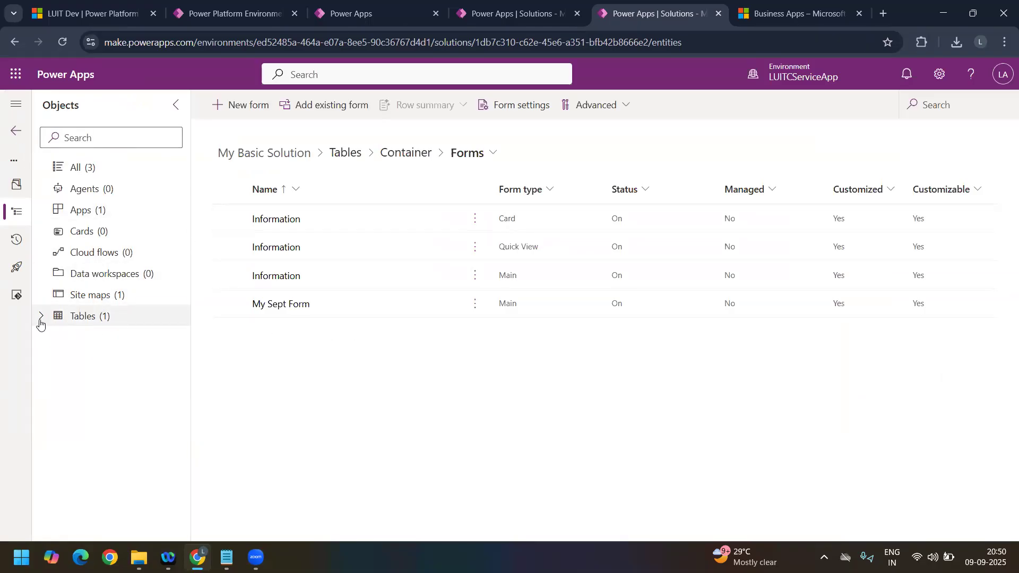
Step: Delete Sept Change Column from the environment in the Container table's columns and check the remaining columns
left_click(59, 321)
left_click(88, 339)
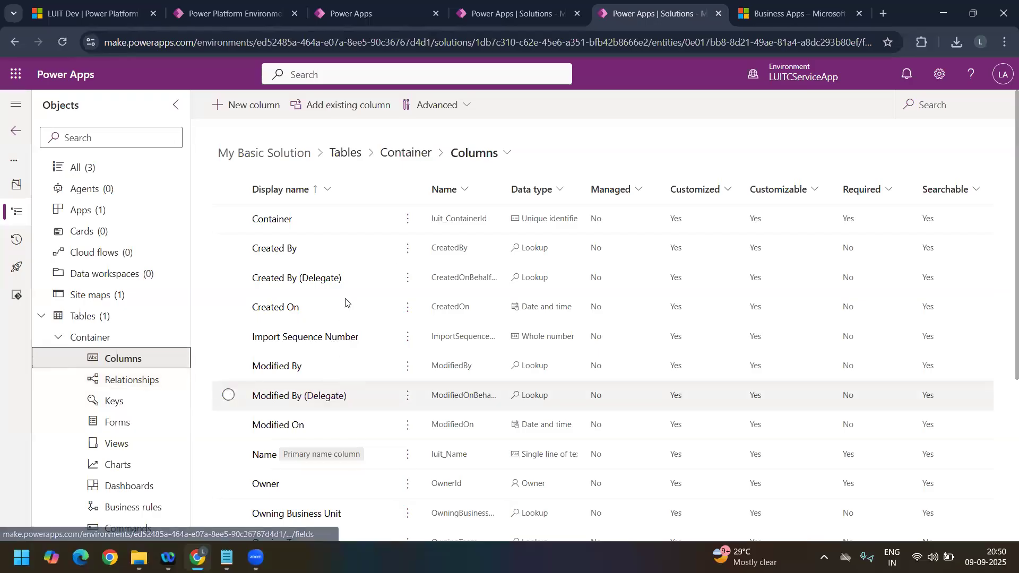
scroll(341, 382, "down", 4)
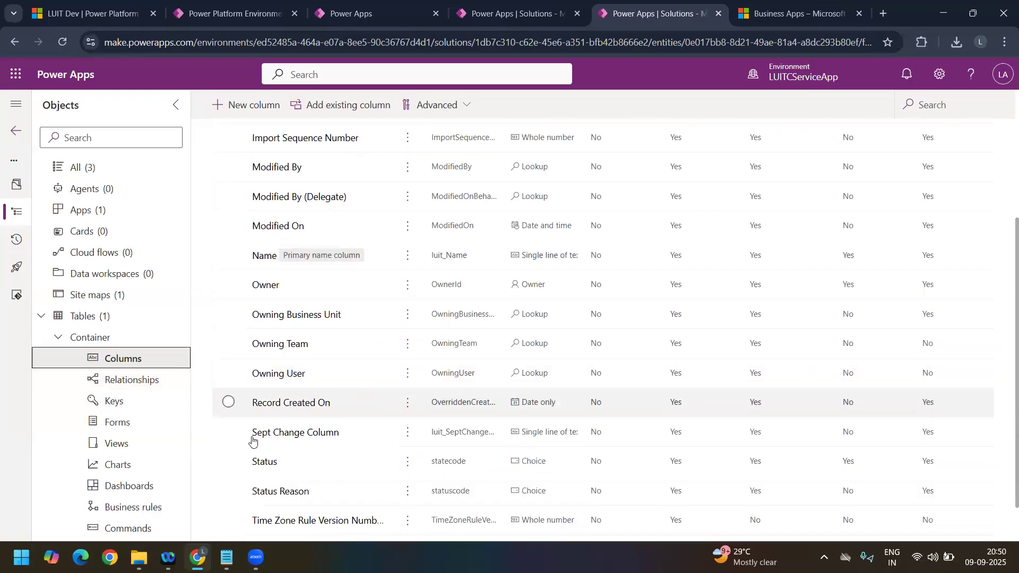
left_click(229, 433)
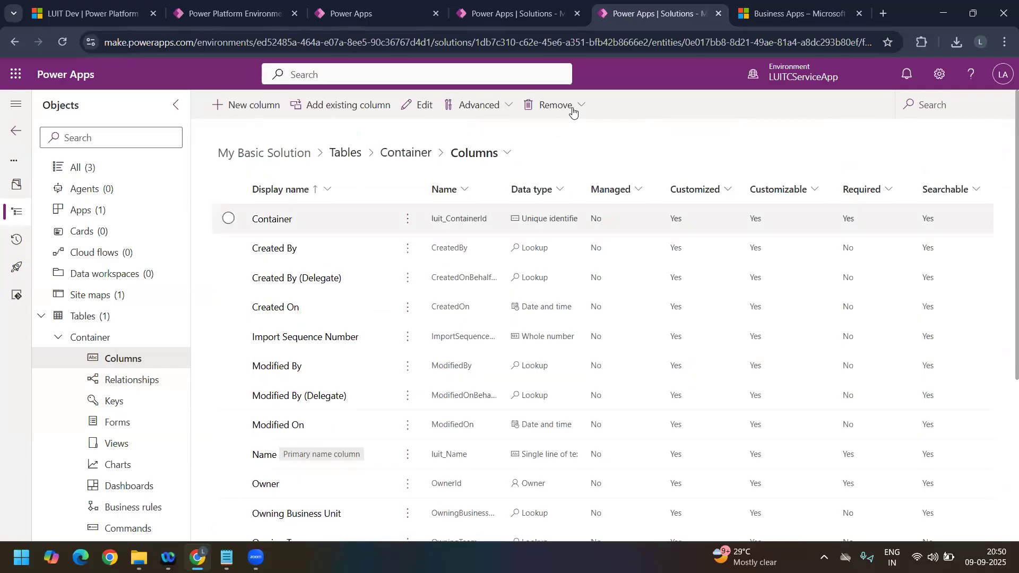
left_click(573, 109)
left_click(580, 154)
left_click(569, 342)
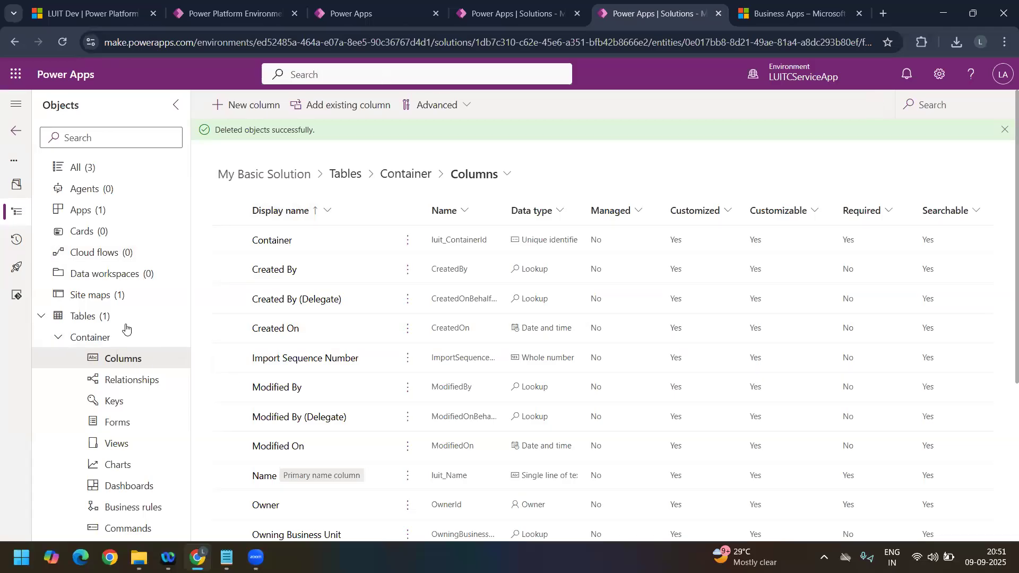
left_click(57, 340)
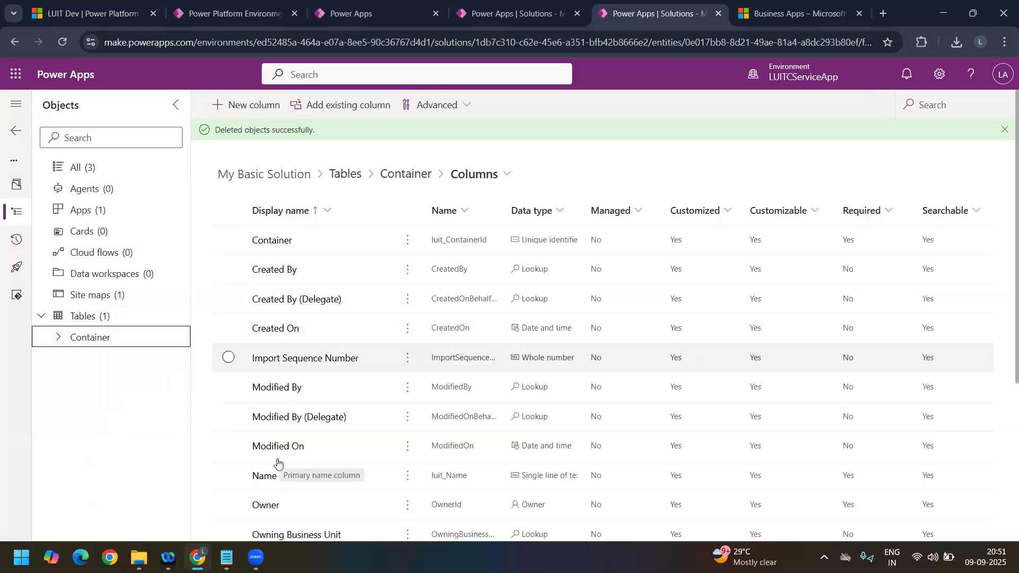
scroll(318, 409, "down", 5)
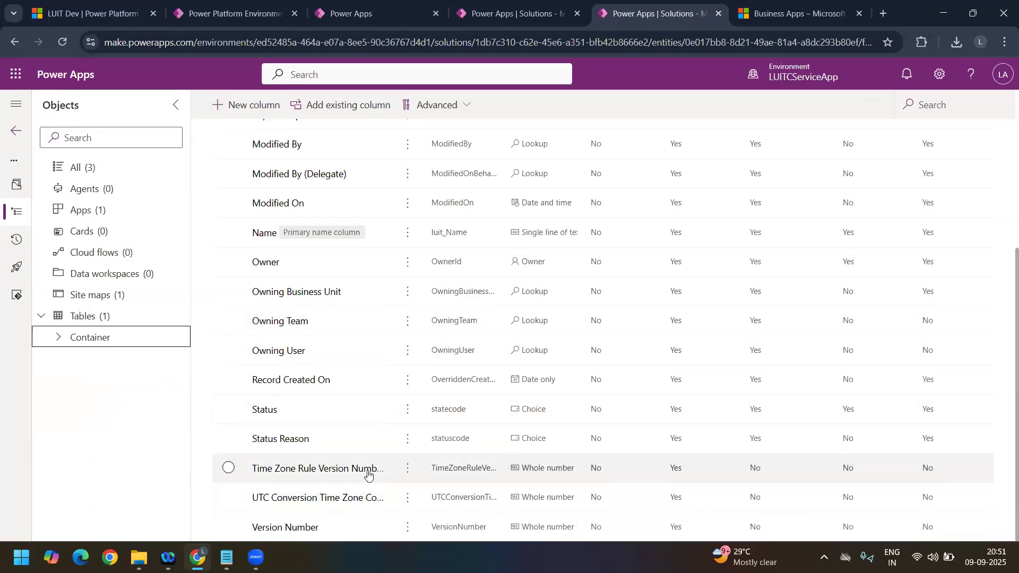
Step: Switch to LUITSales, select Sept Change Column among the Container table's columns, and check whether it can be removed
key("ctrl+shift+Tab")
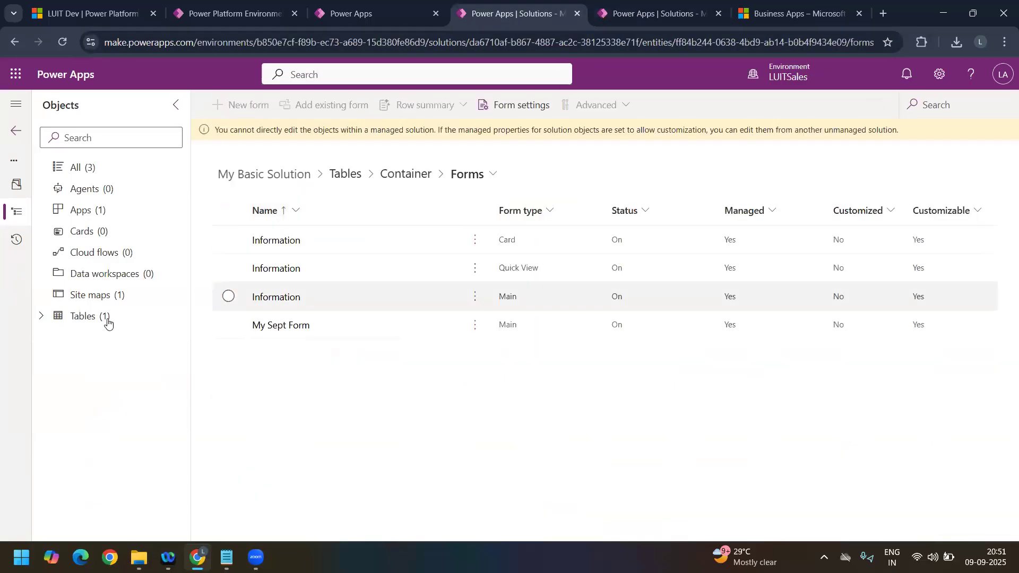
left_click(41, 318)
left_click(139, 361)
scroll(320, 341, "down", 5)
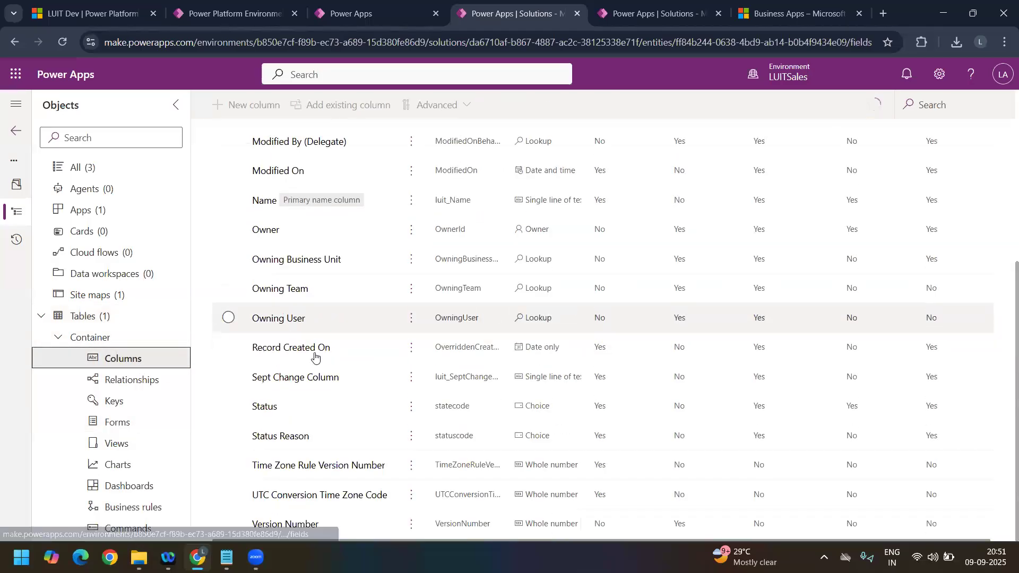
left_click(228, 379)
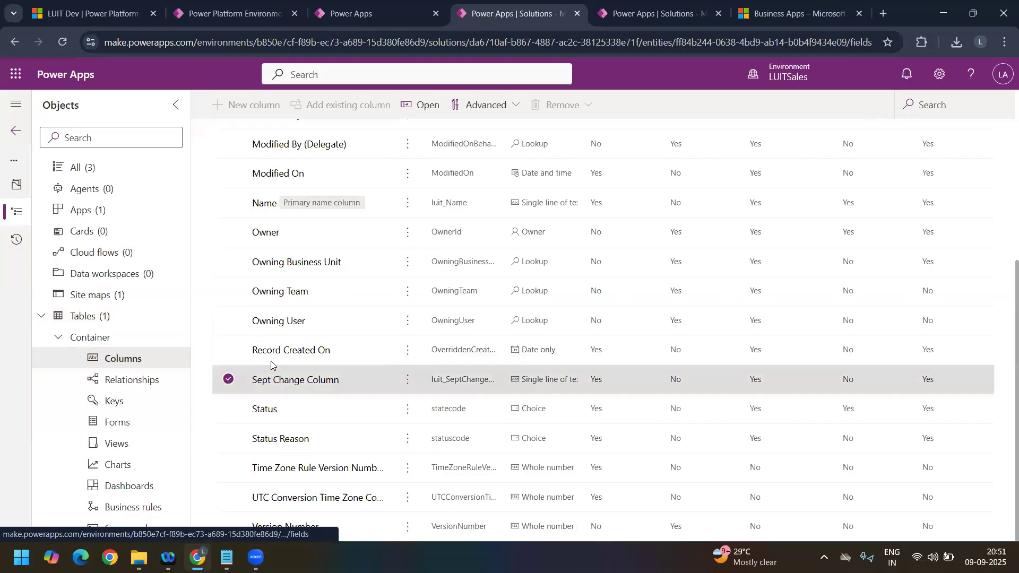
scroll(269, 361, "up", 5)
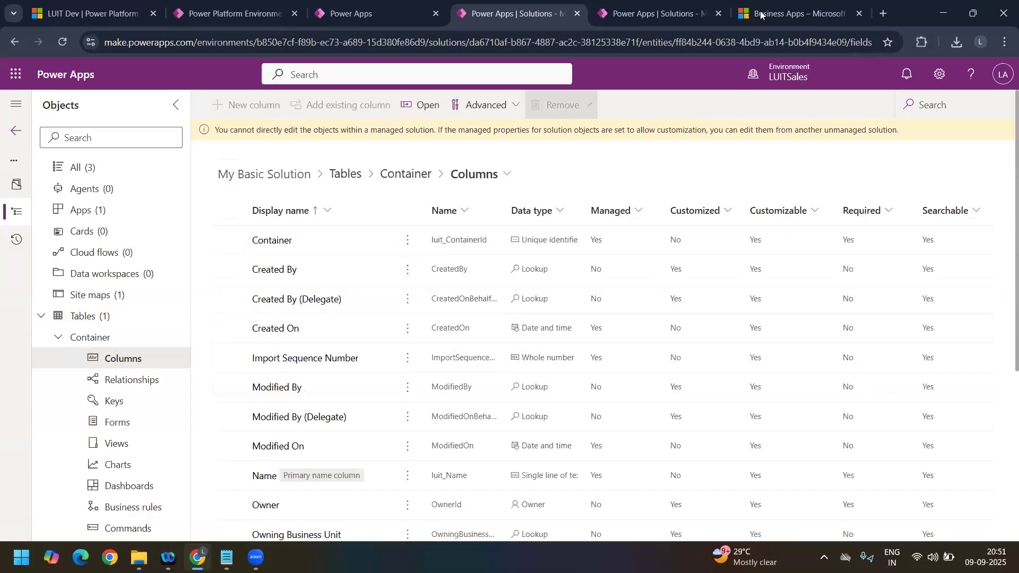
Step: Export My Basic Solution from LUITCServiceApp as managed version 1.1.0.1 and download the exported file
left_click(654, 13)
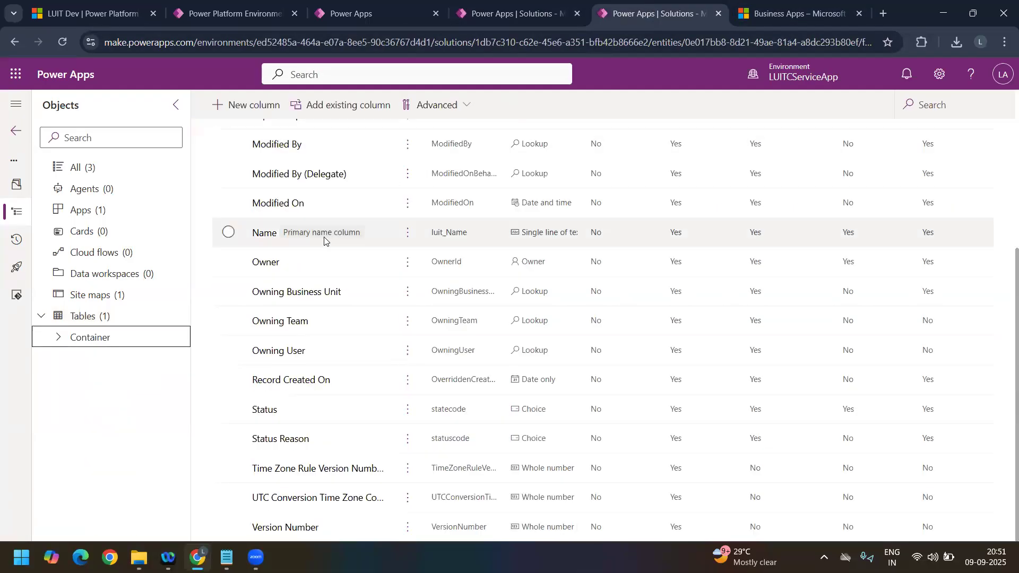
left_click(21, 138)
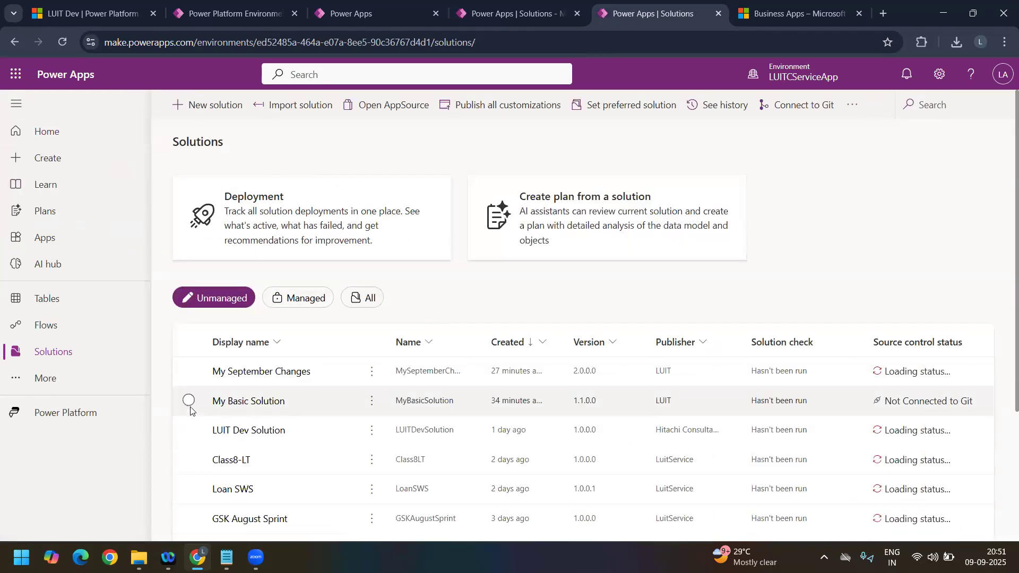
left_click(372, 402)
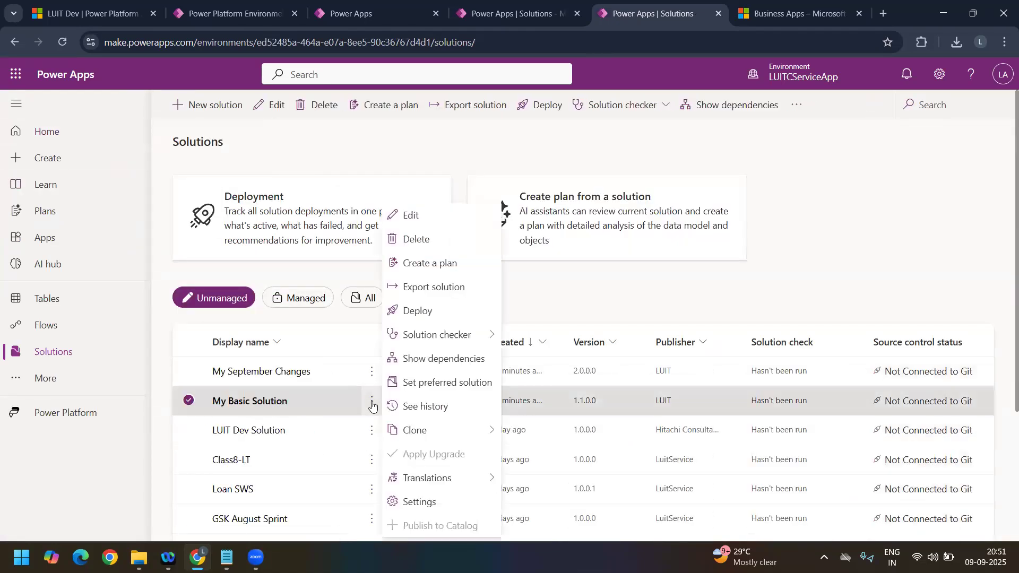
left_click(431, 288)
left_click(843, 516)
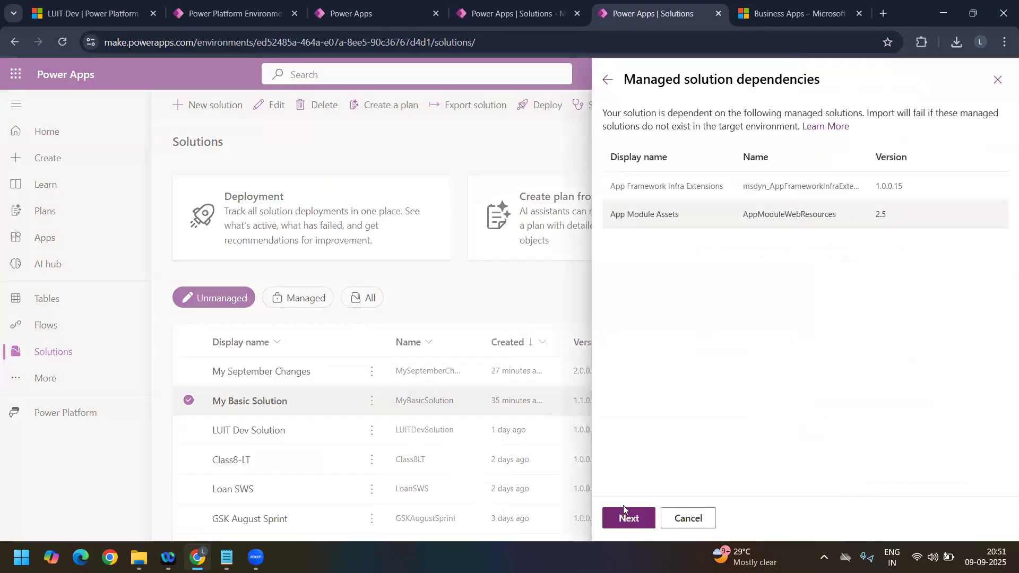
left_click(643, 524)
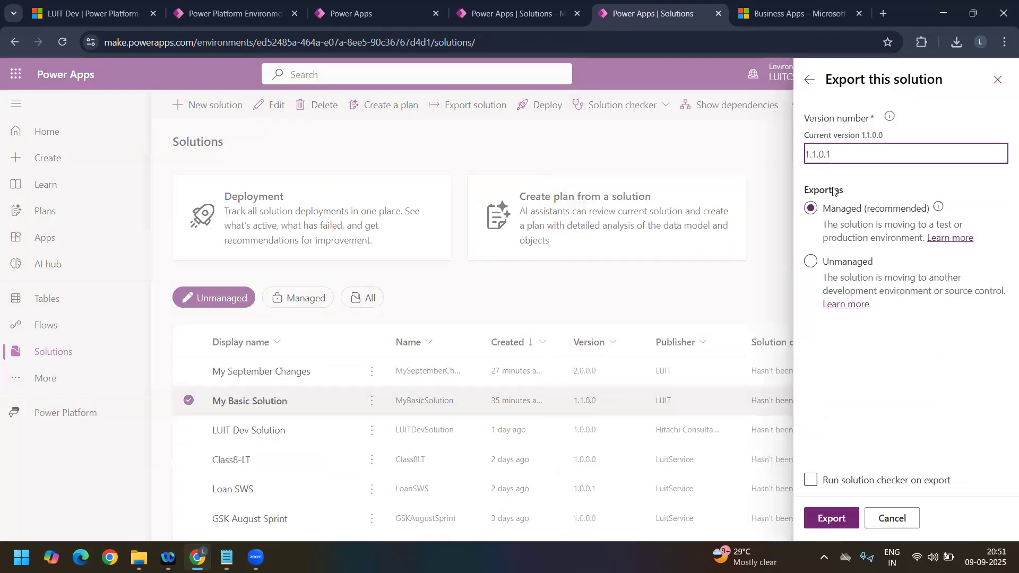
left_click(848, 516)
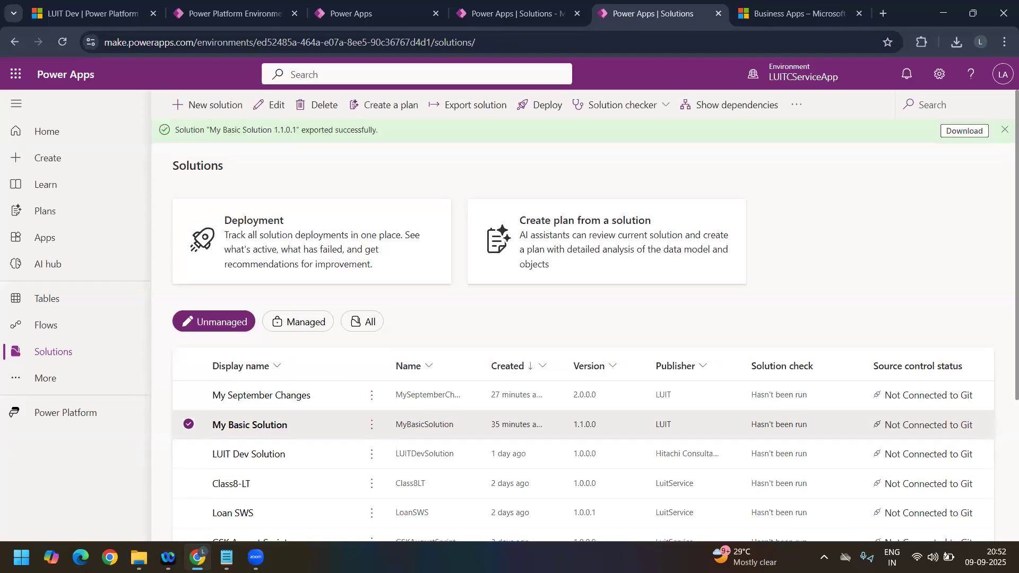
left_click(962, 136)
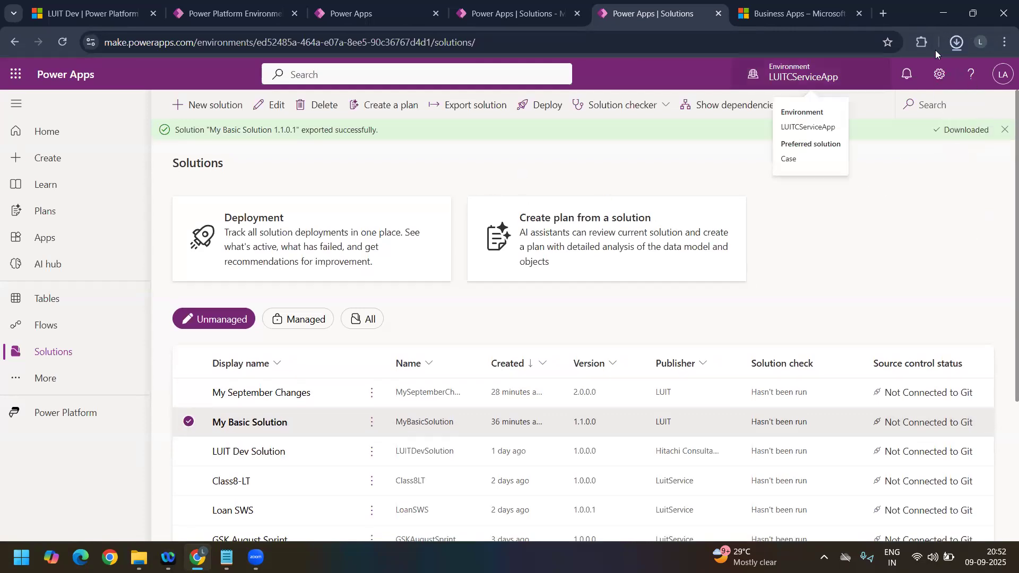
Step: In LUITSales, start a solution import and load MyBasicSolution_1_1_0_1_managed.zip from Downloads
left_click(512, 14)
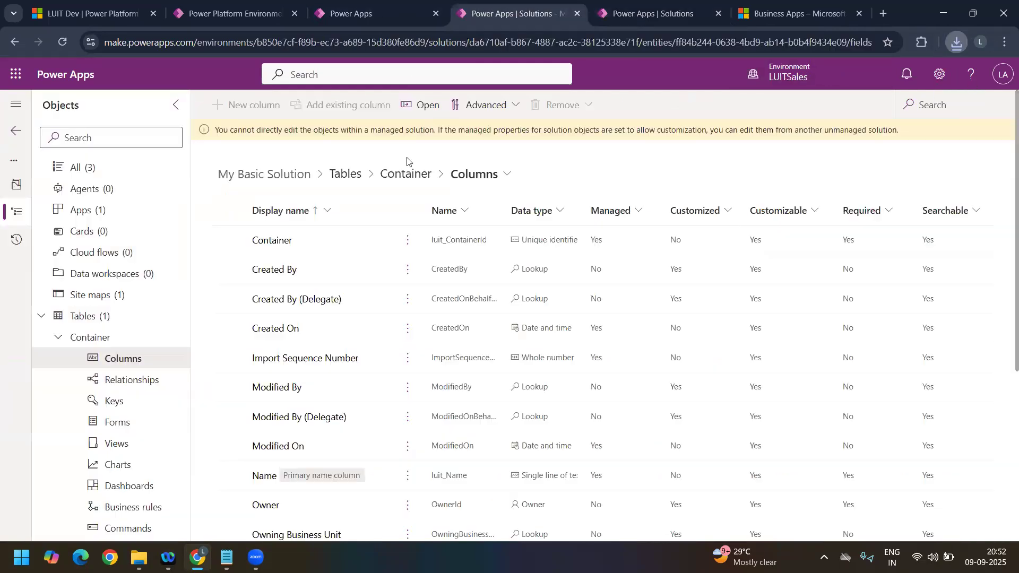
left_click(15, 133)
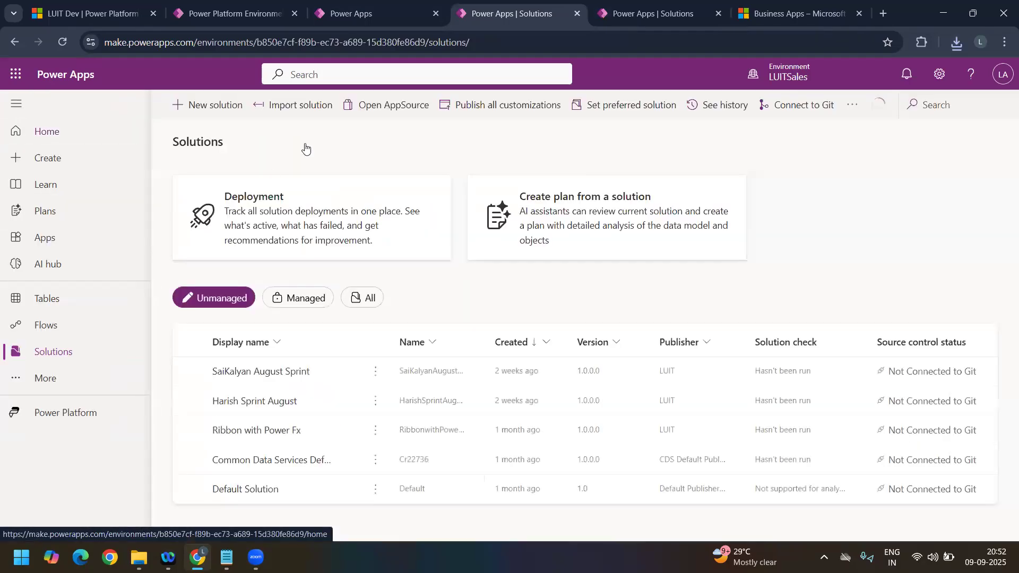
left_click(303, 106)
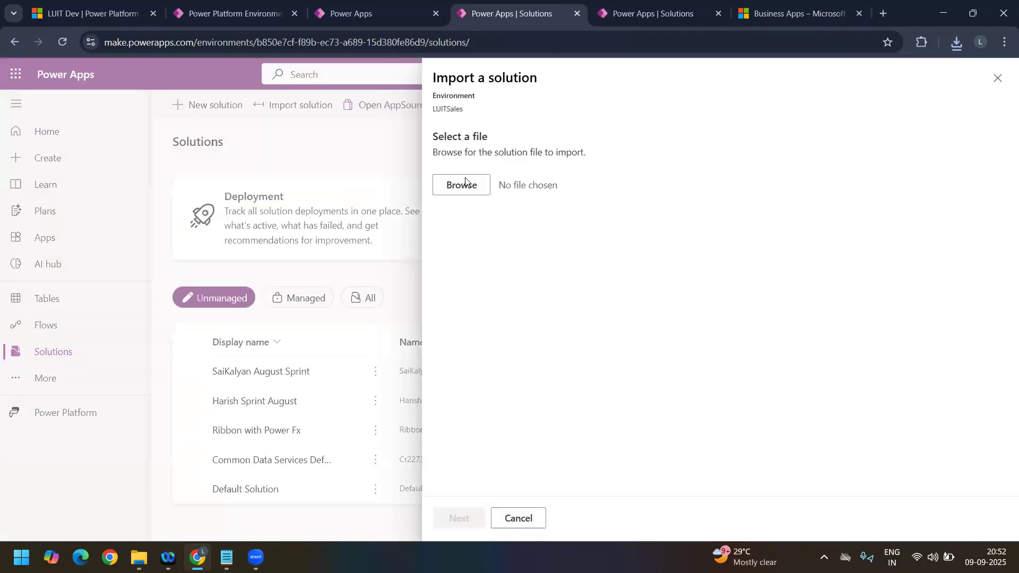
left_click(467, 184)
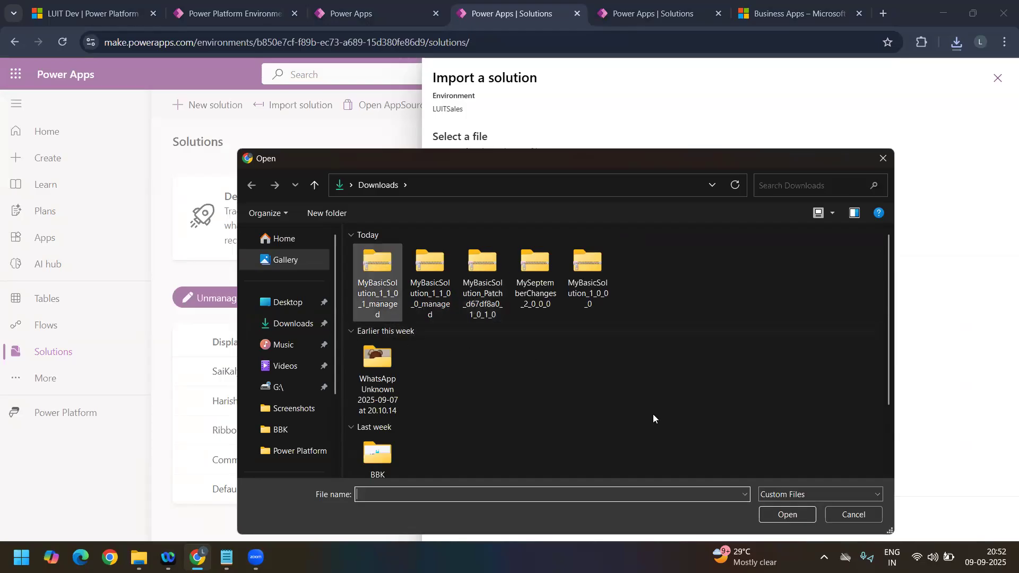
left_click(377, 281)
left_click(791, 515)
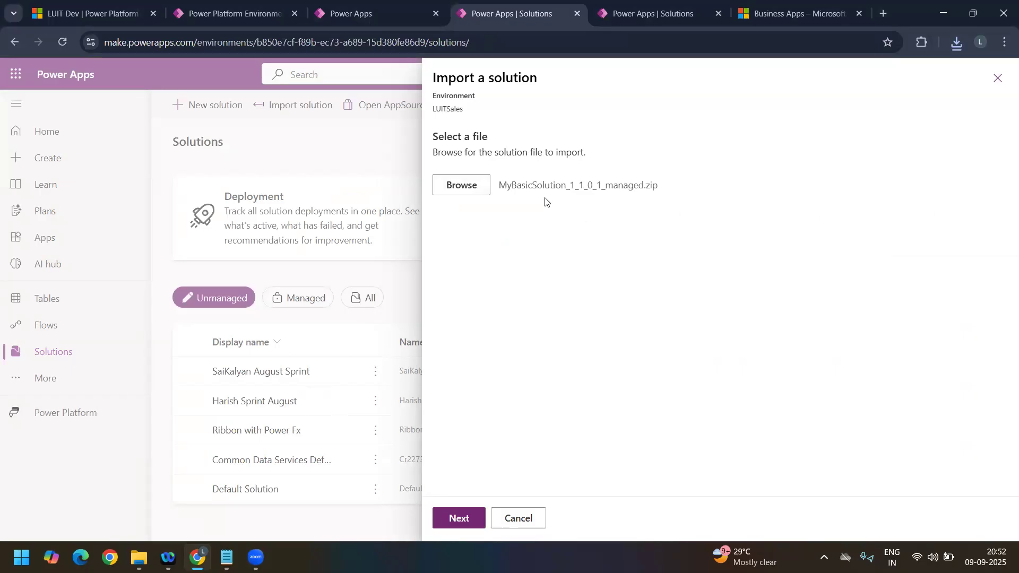
left_click_drag(502, 187, 618, 199)
left_click(465, 515)
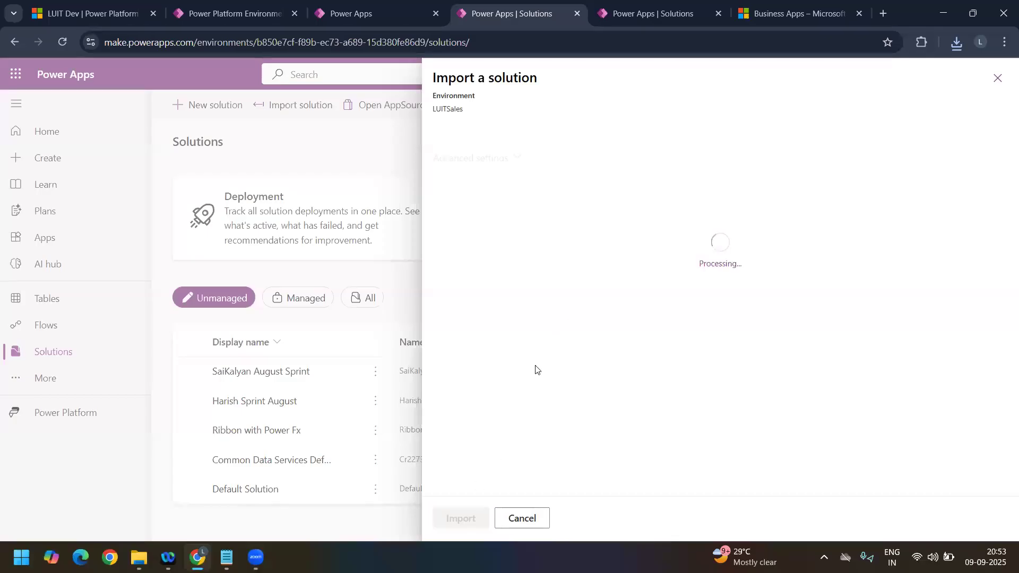
Step: Review the advanced import settings, keep Upgrade as the solution action, and import My Basic Solution
left_click(500, 435)
scroll(558, 345, "down", 3)
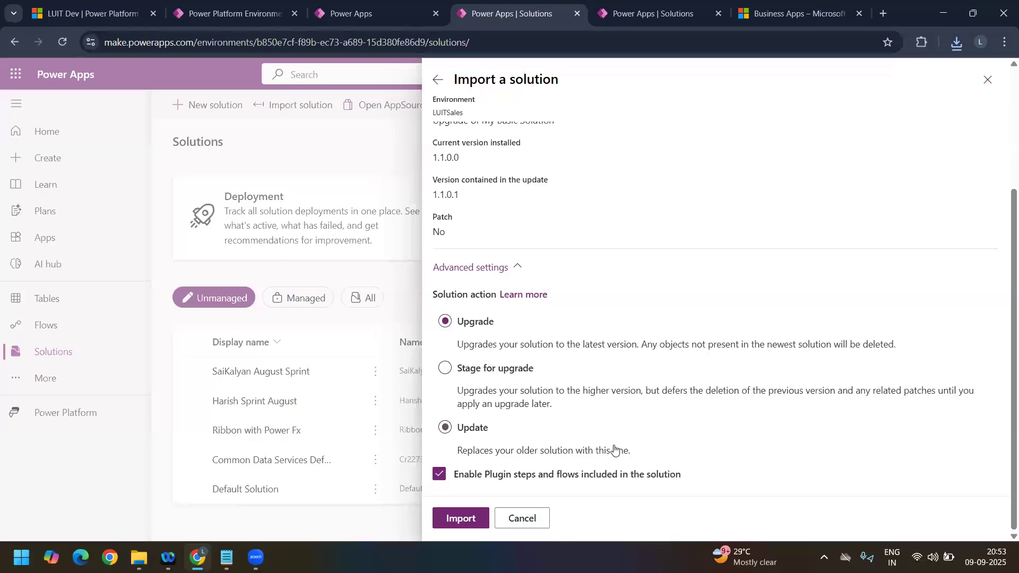
left_click(463, 431)
left_click(459, 327)
left_click(465, 523)
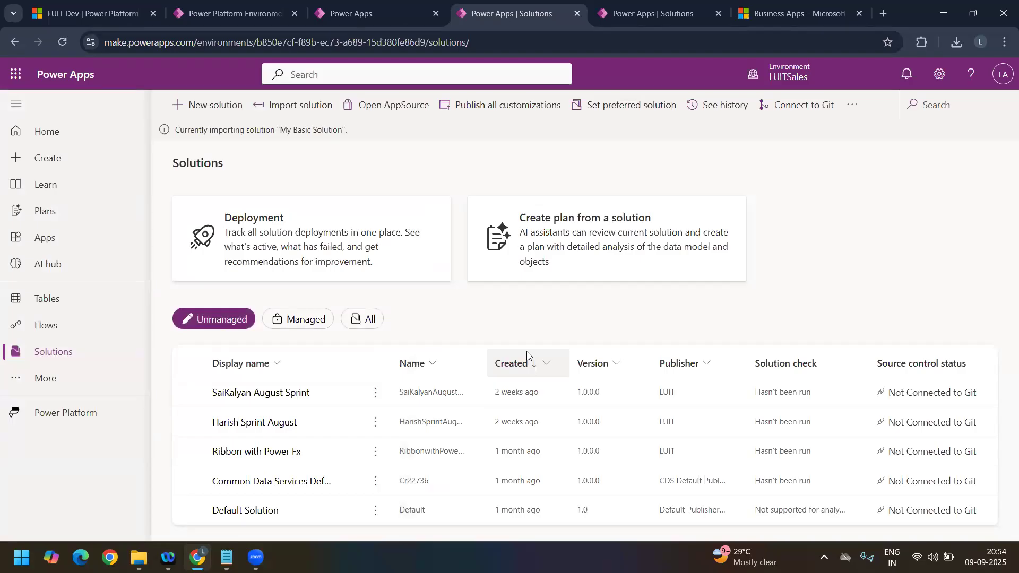
Step: Return to LUITCServiceApp, dismiss the export notification, and deselect My Basic Solution
left_click(672, 19)
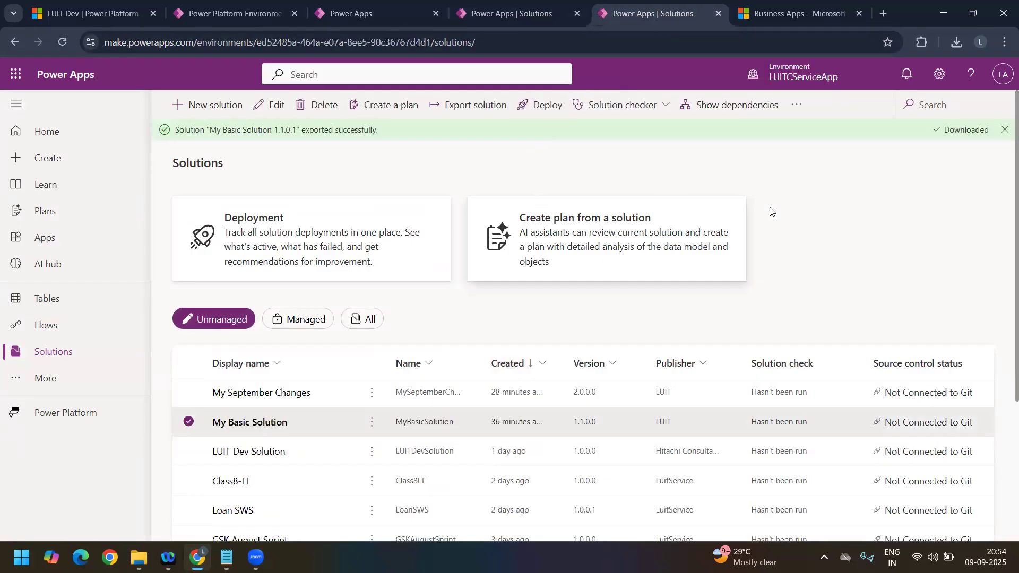
left_click(1003, 129)
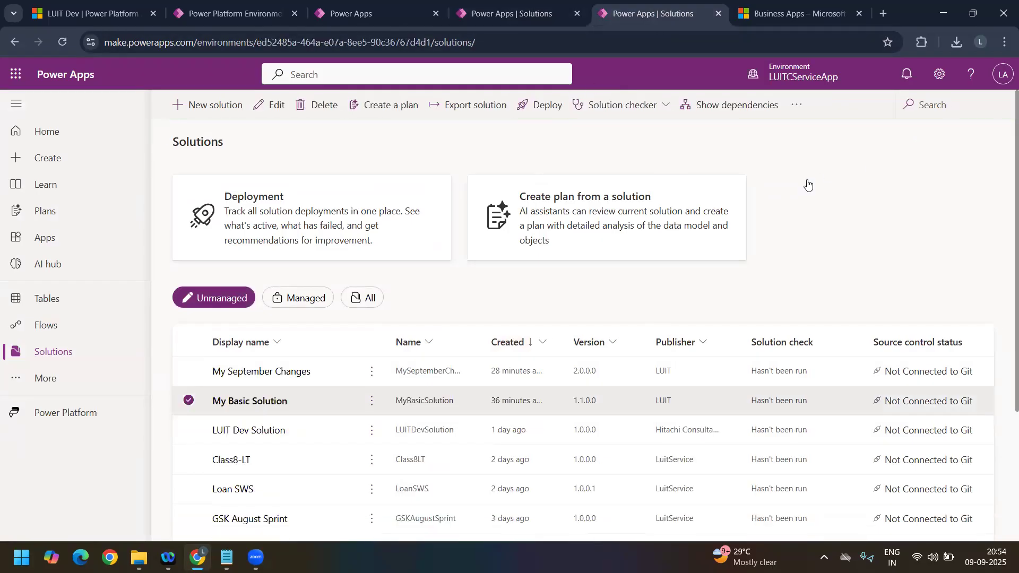
left_click(188, 407)
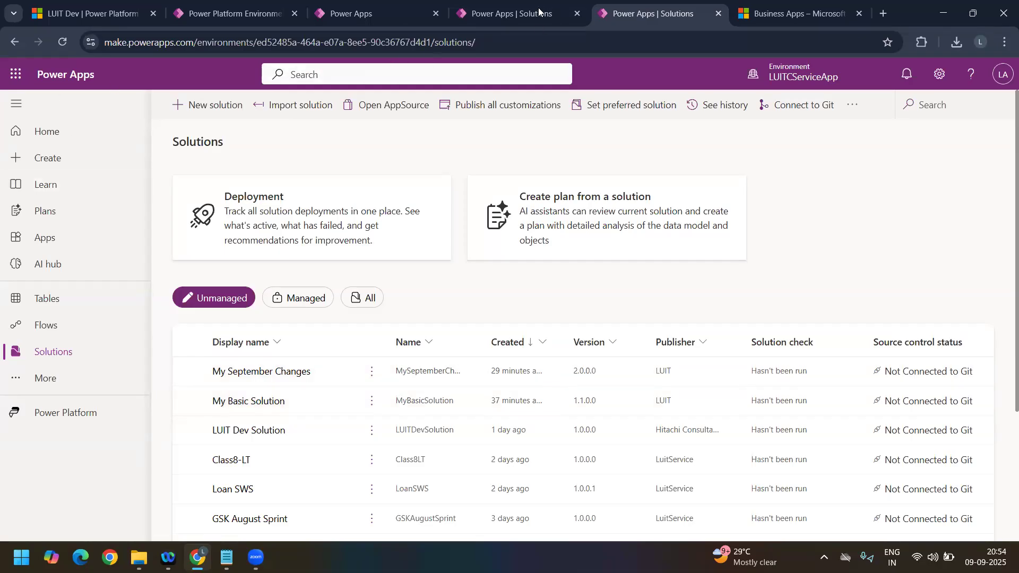
Step: Open the managed My Basic Solution in LUITSales and check the Container table's columns for Sept Change Column
left_click(499, 22)
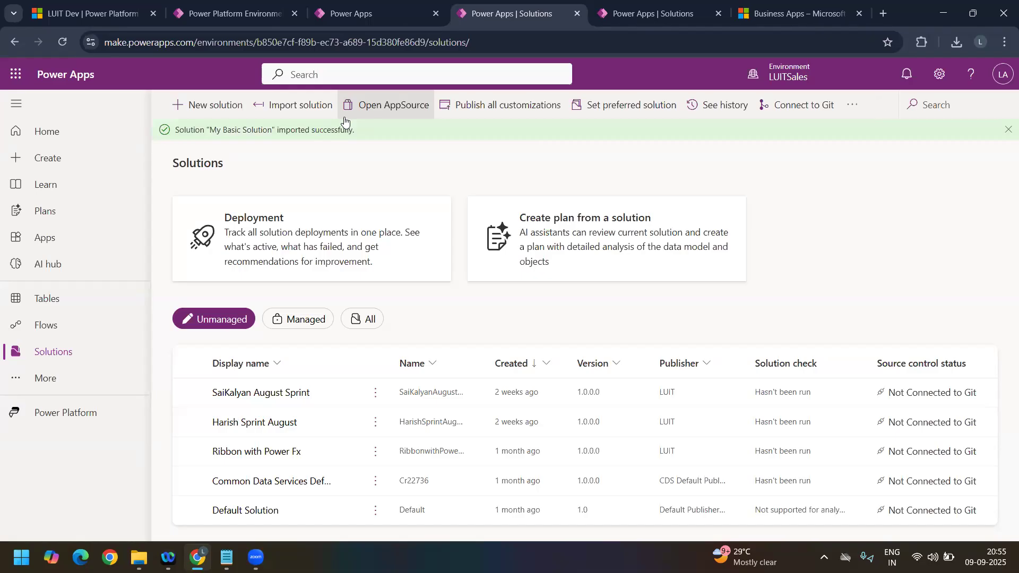
left_click(315, 329)
left_click(264, 395)
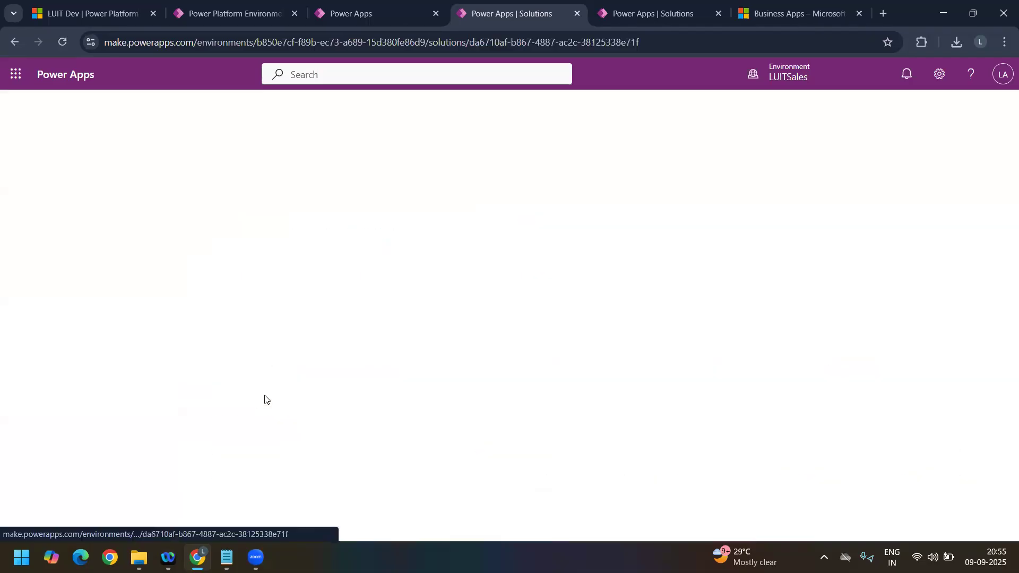
left_click(41, 319)
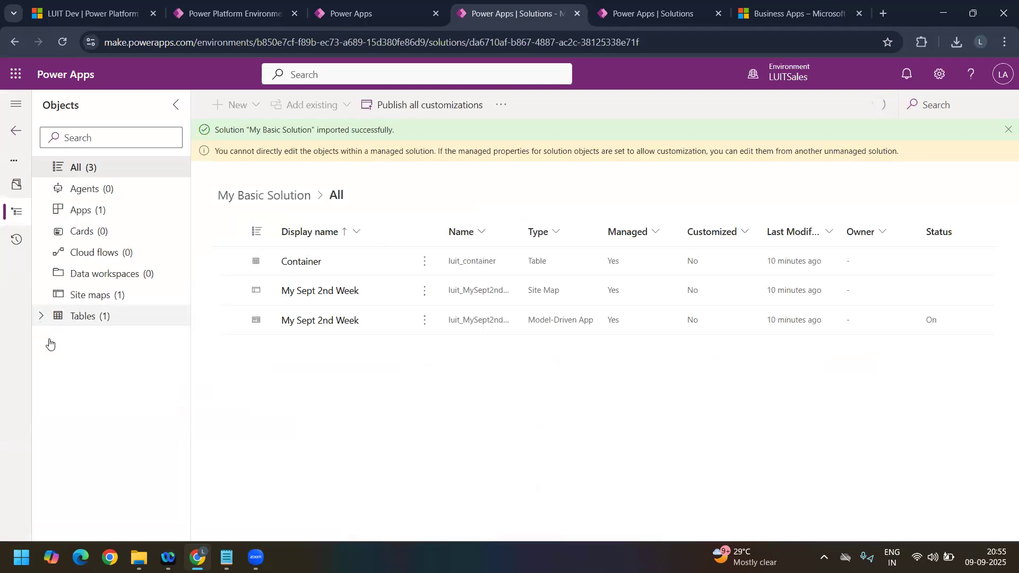
left_click(57, 344)
left_click(158, 359)
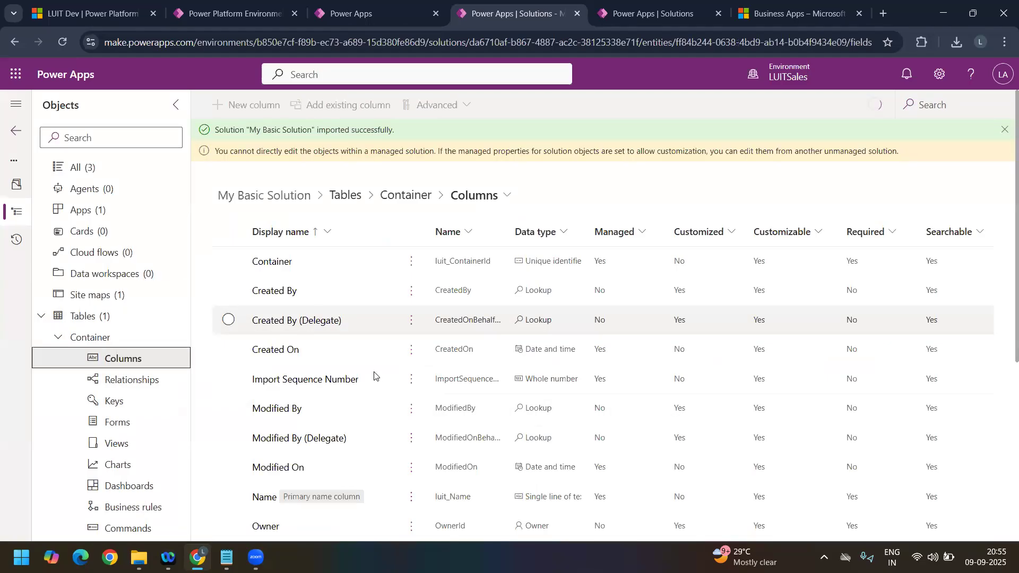
scroll(374, 375, "down", 5)
scroll(361, 379, "up", 2)
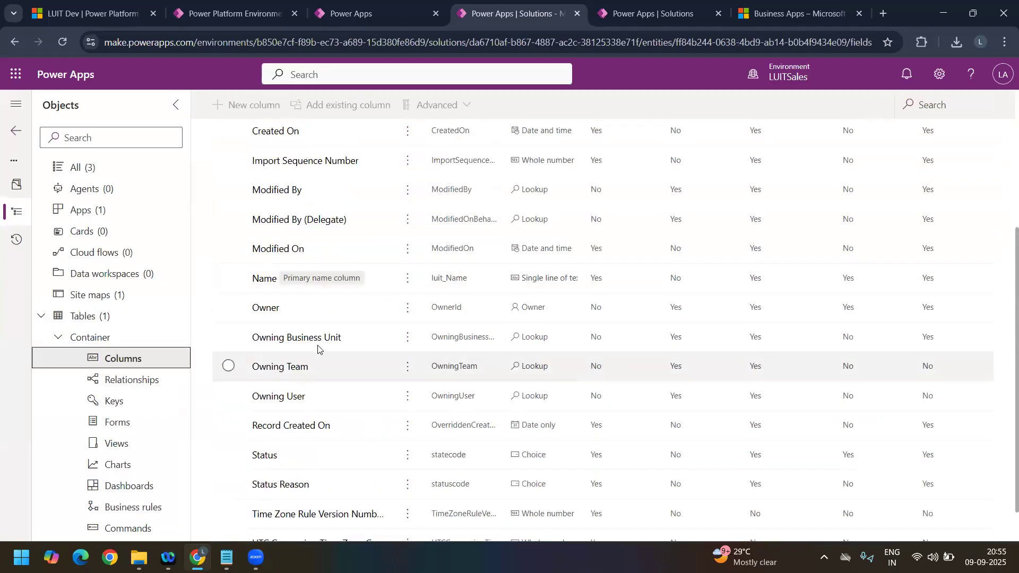
scroll(354, 366, "down", 3)
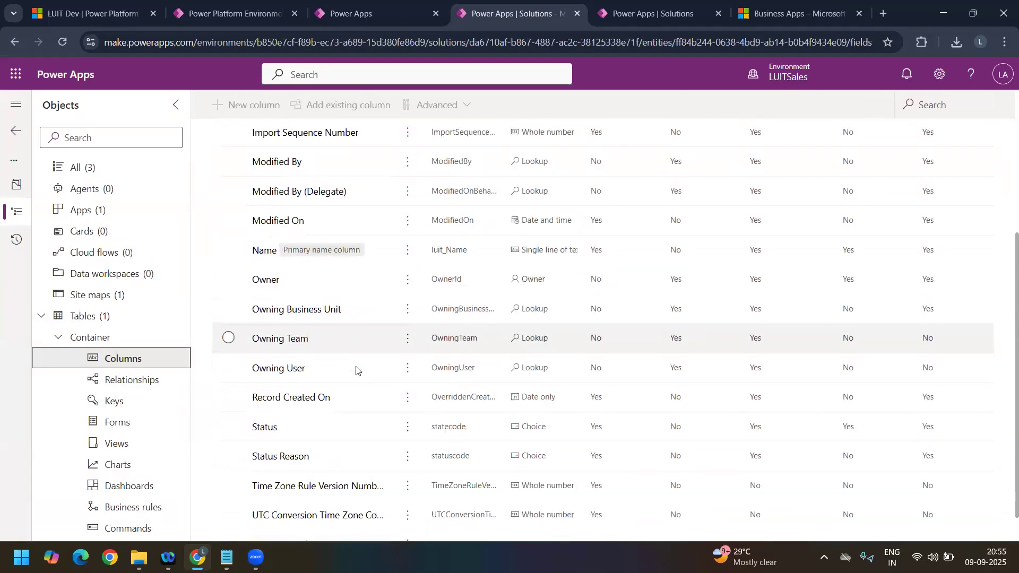
scroll(357, 391, "up", 6)
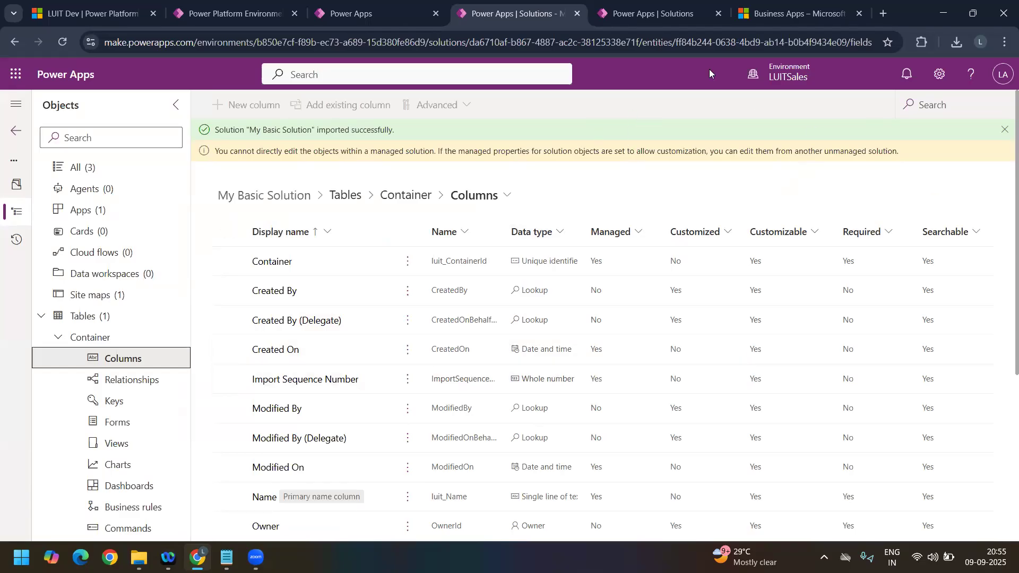
Step: Open My Basic Solution in LUITCServiceApp, and select Created By among LUITSales' Container columns to check which actions are available
left_click(654, 21)
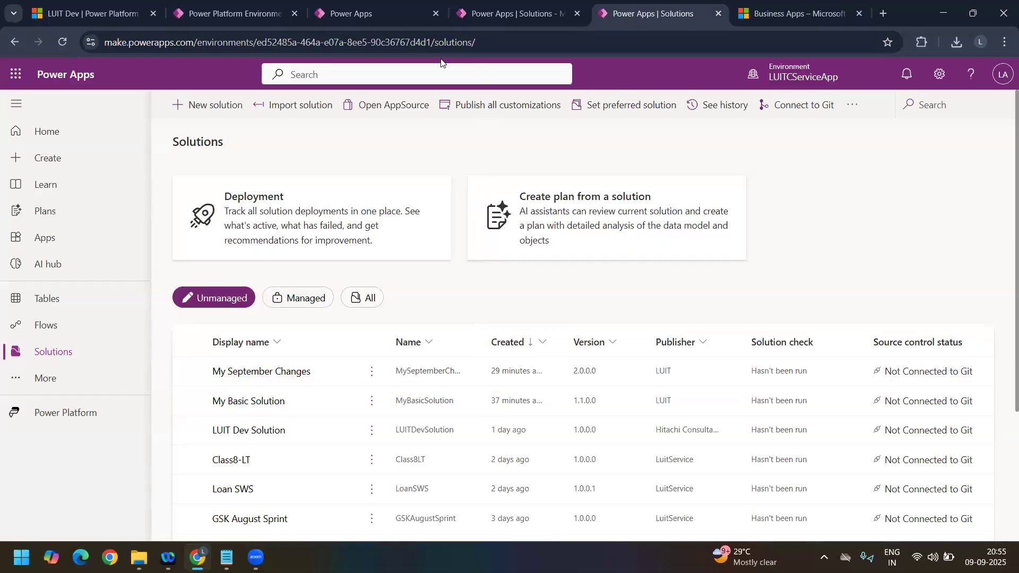
left_click(476, 17)
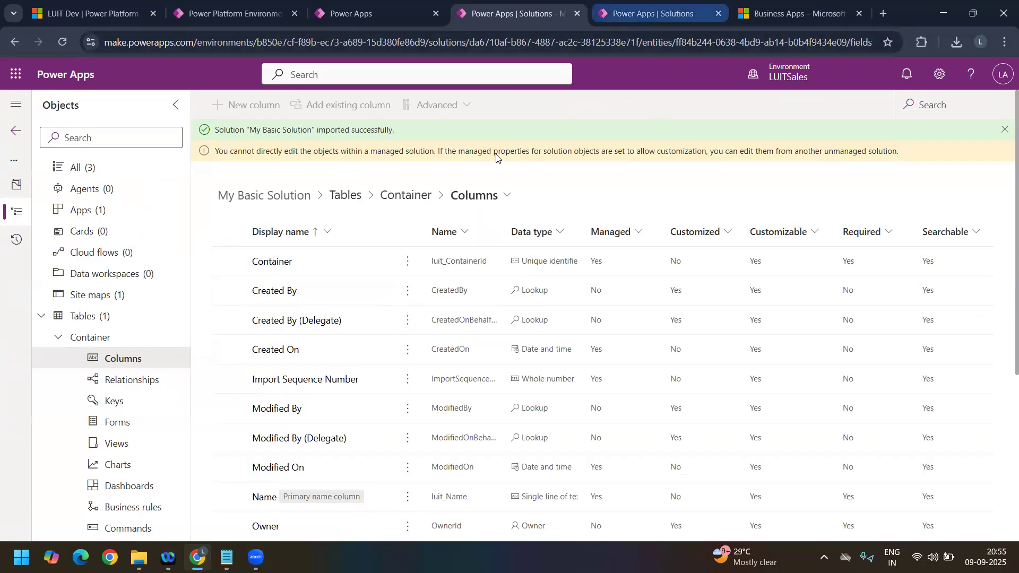
left_click(615, 18)
left_click(270, 406)
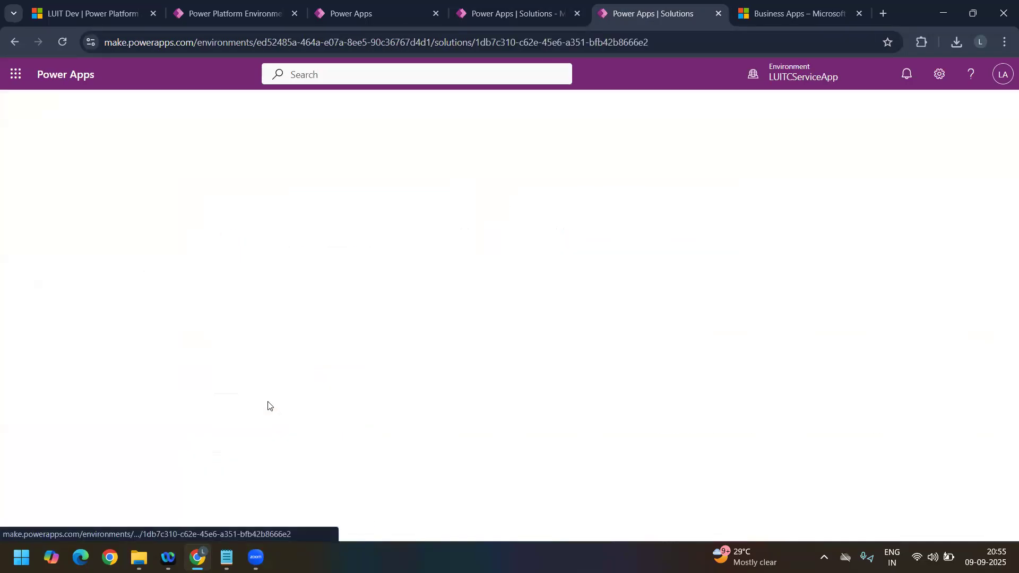
left_click(497, 13)
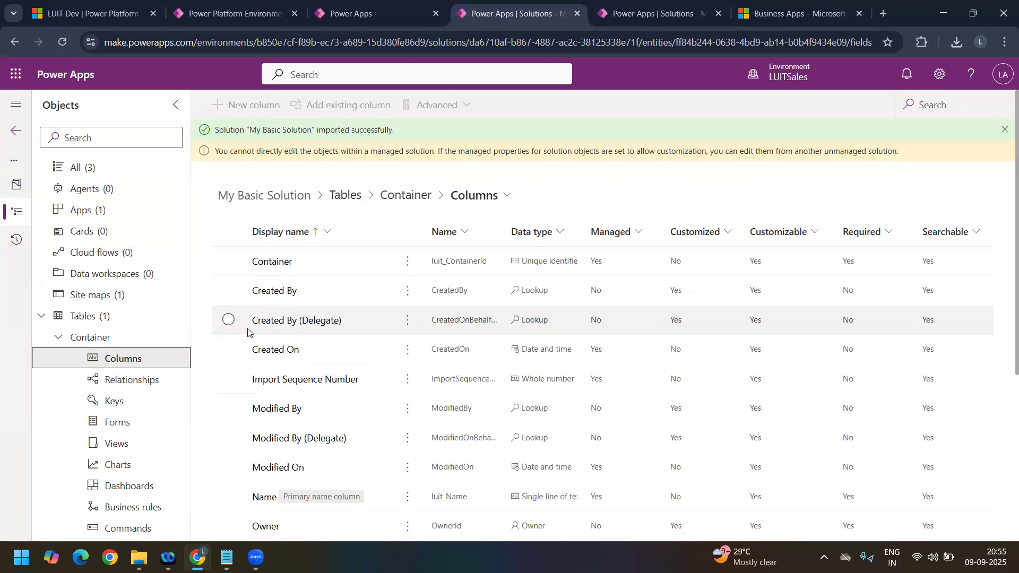
left_click(228, 290)
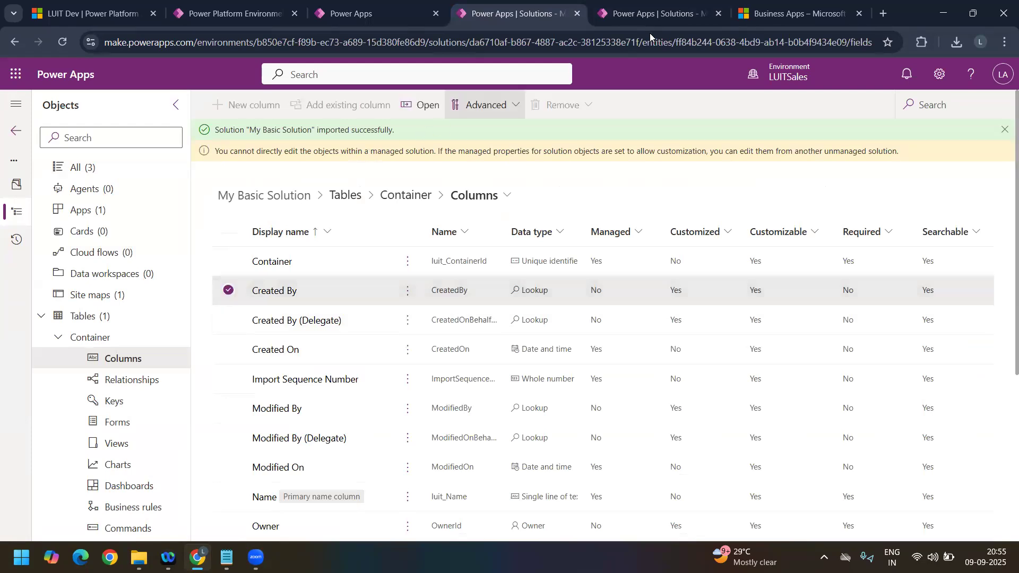
Step: Switch to LUITCServiceApp and show the columns of the Container table in My Basic Solution
left_click(669, 16)
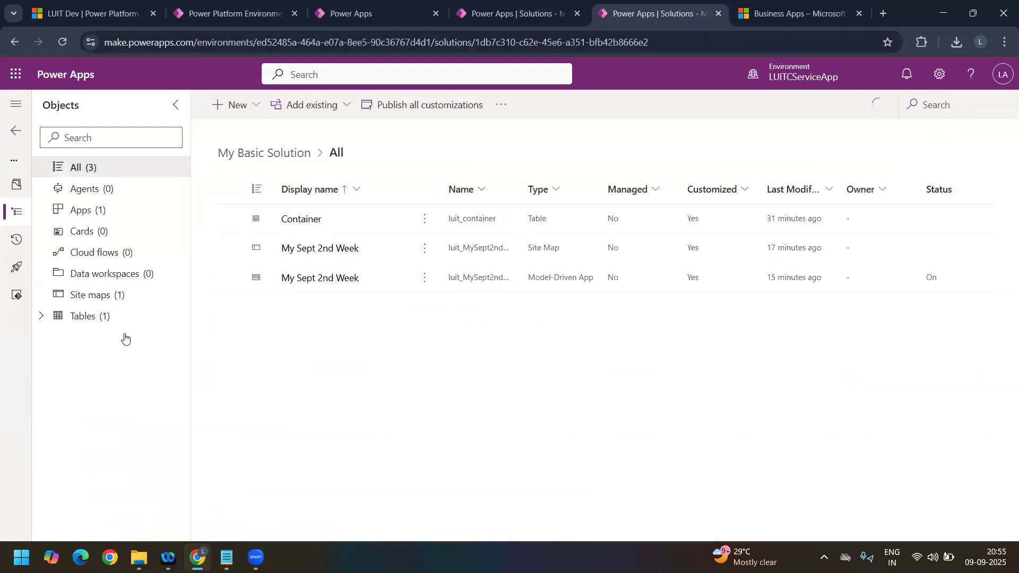
left_click(38, 319)
left_click(59, 339)
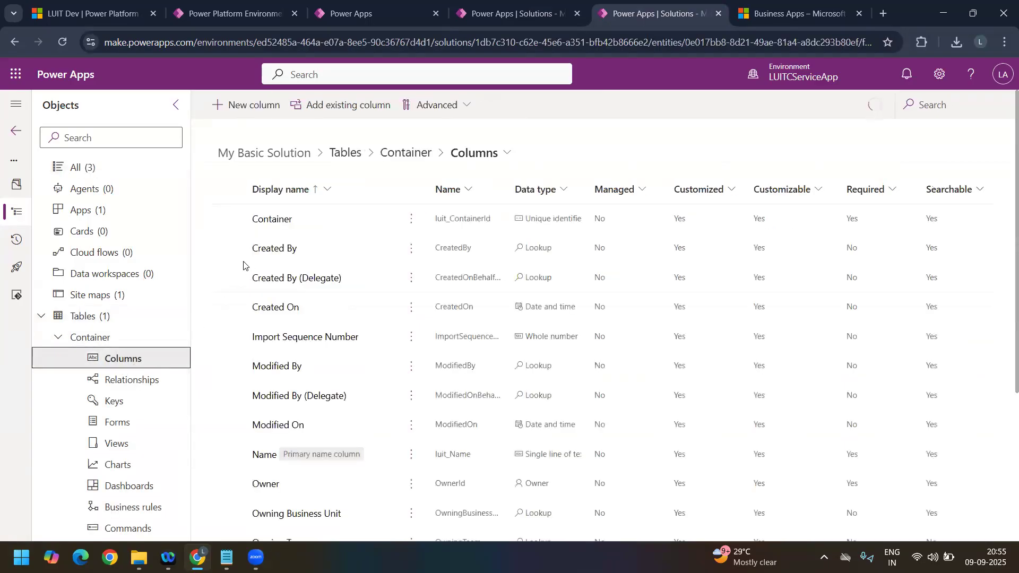
Step: Change the Created By column's display name to Origin Owner and save the column
left_click(243, 253)
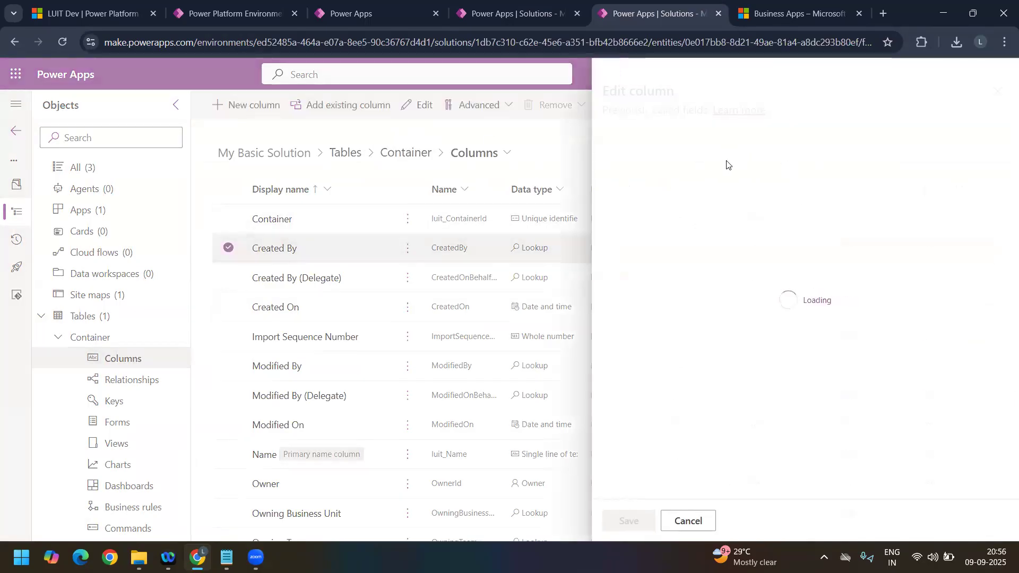
left_click(716, 164)
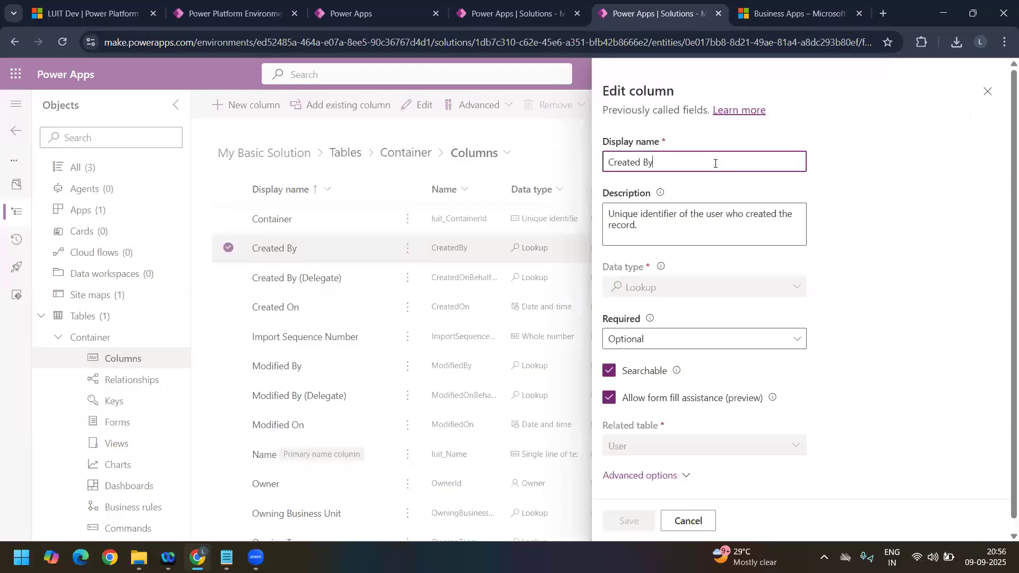
triple_click(663, 161)
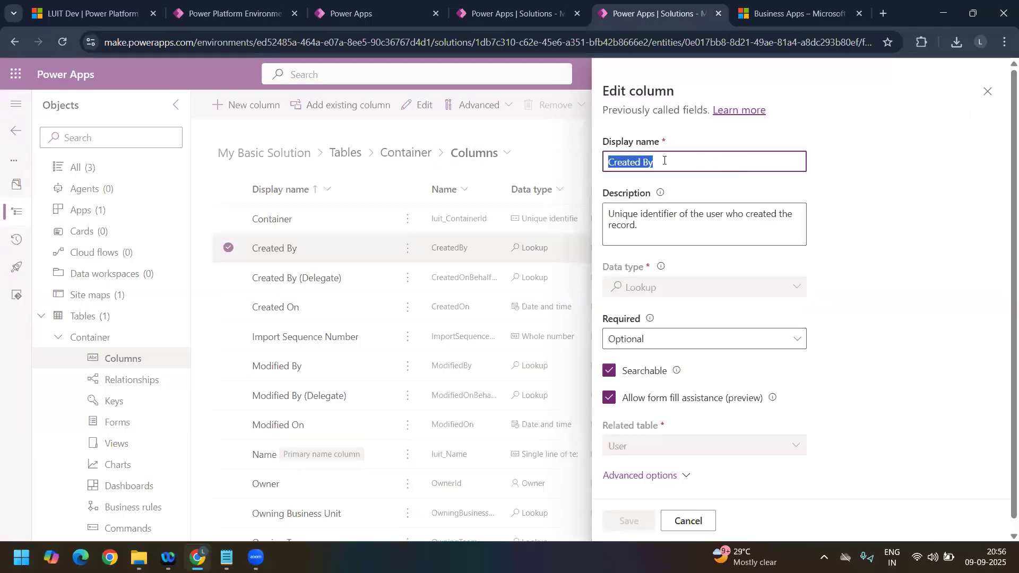
double_click(665, 161)
triple_click(665, 161)
type("Who")
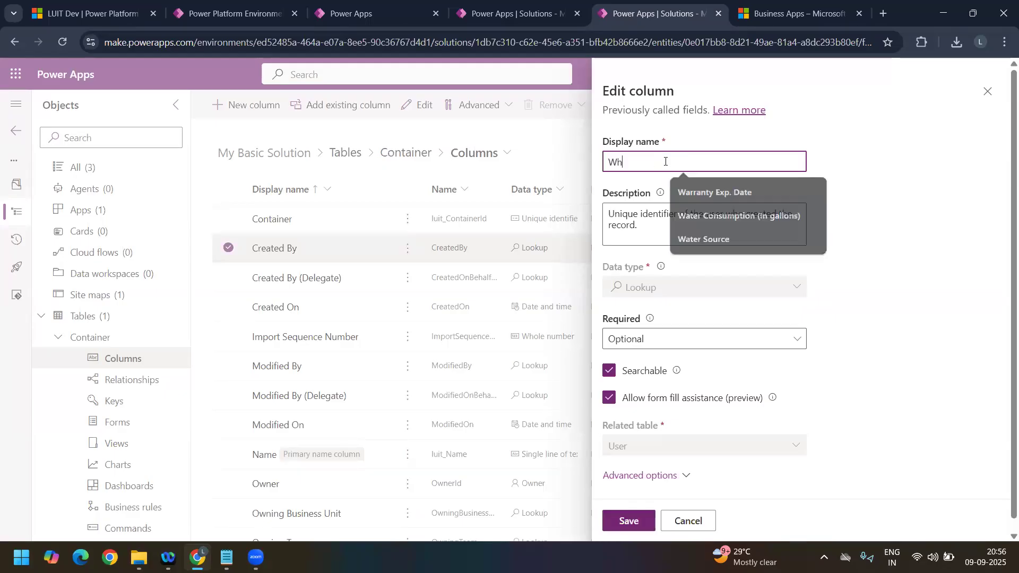
key("BackSpace")
key("BackSpace")
key("BackSpace")
type("I")
key("BackSpace")
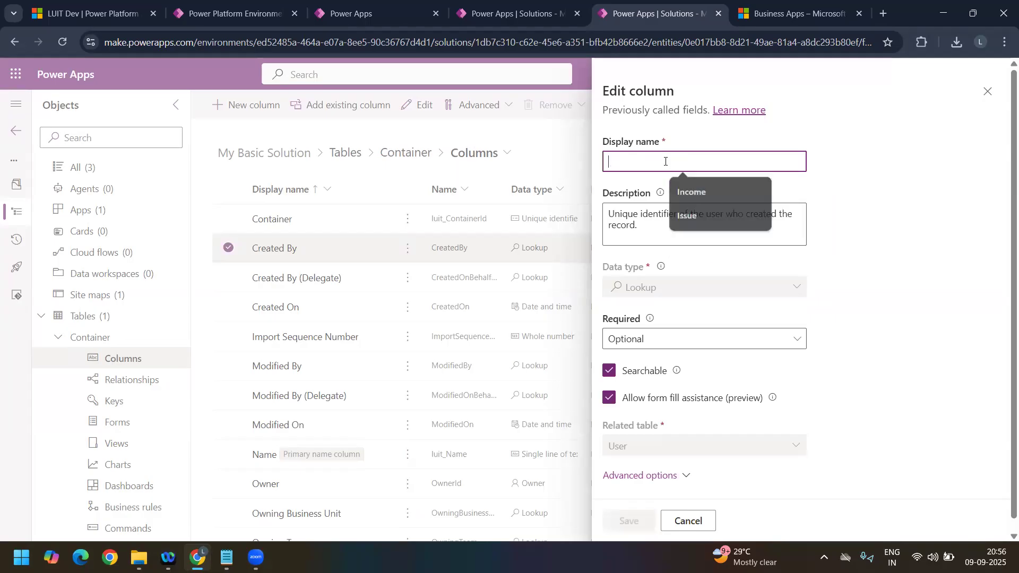
type("Origin")
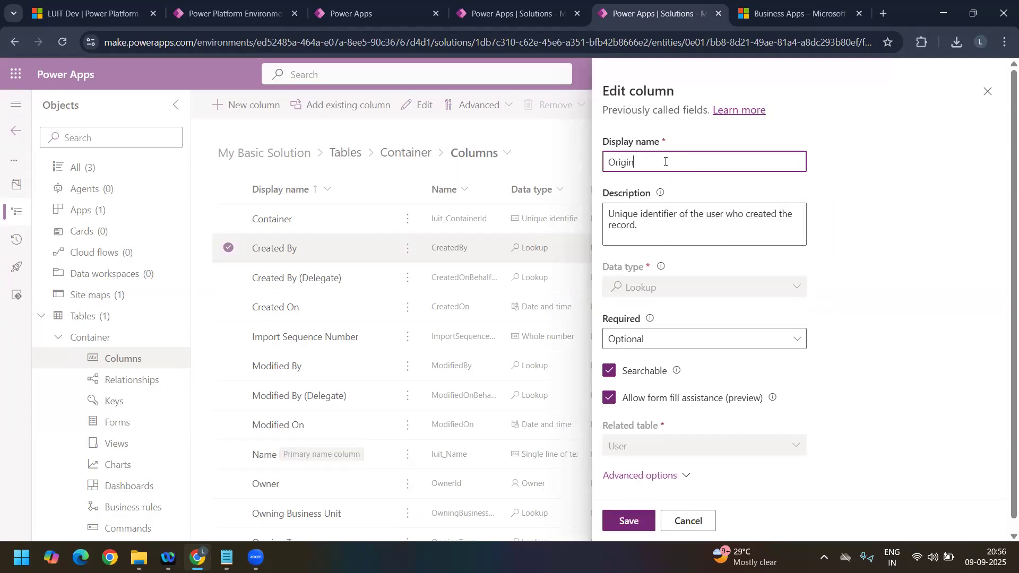
type(" OWwner")
left_click(632, 521)
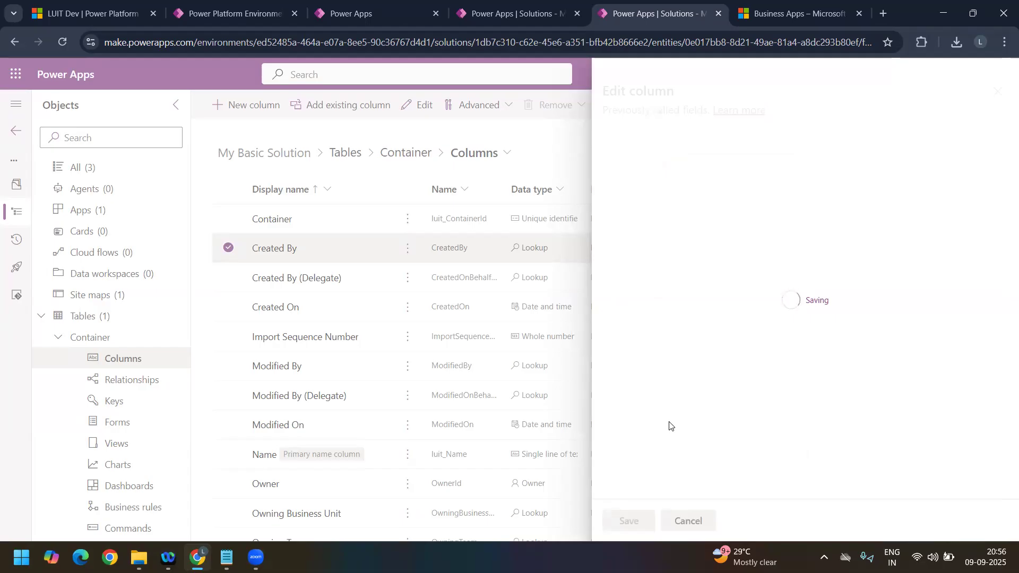
Step: Return to the solutions list, clone My Basic Solution to a patch with version 1.1.1.1, and widen the Name column
left_click(19, 130)
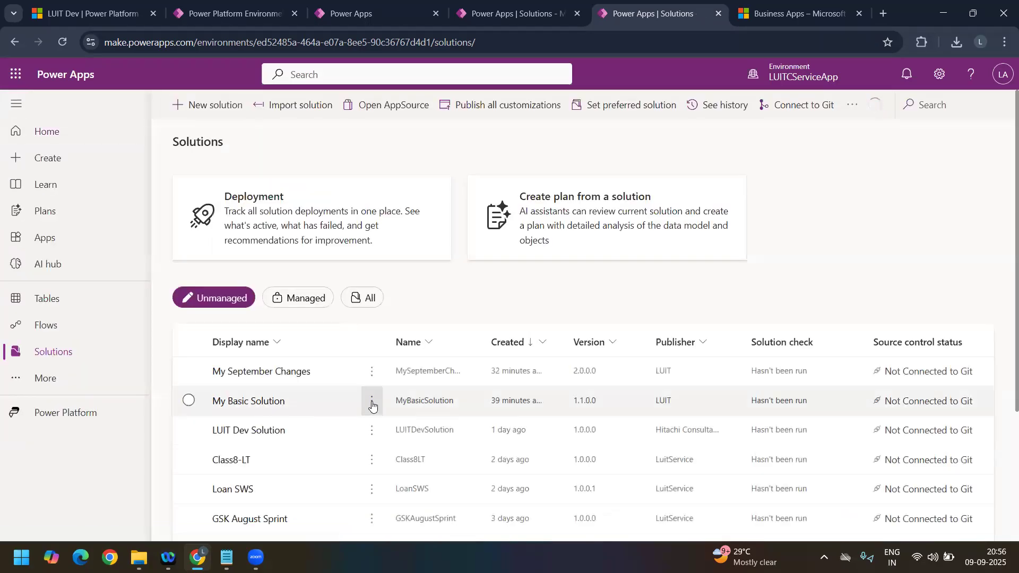
left_click(372, 403)
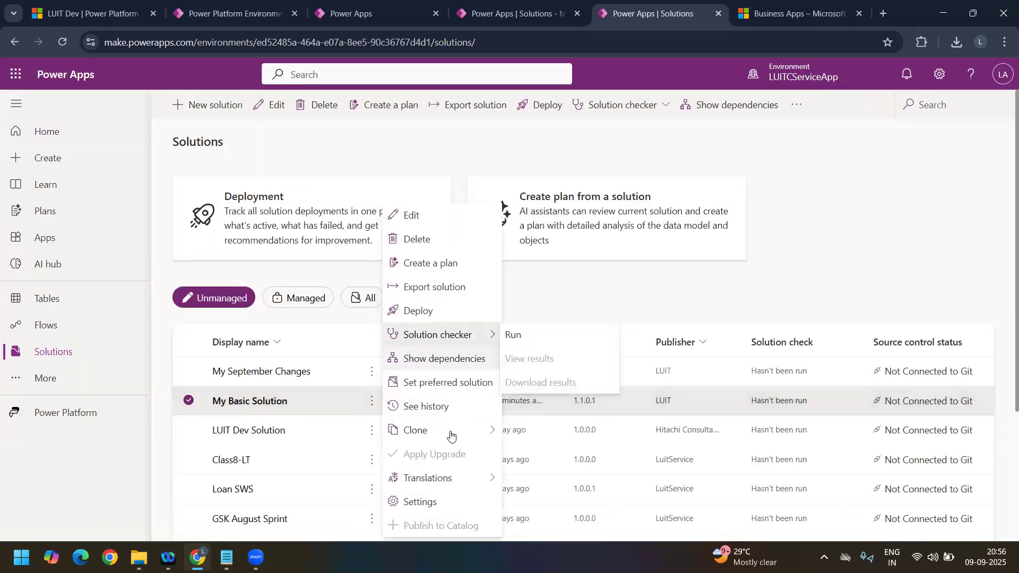
mouse_move(452, 436)
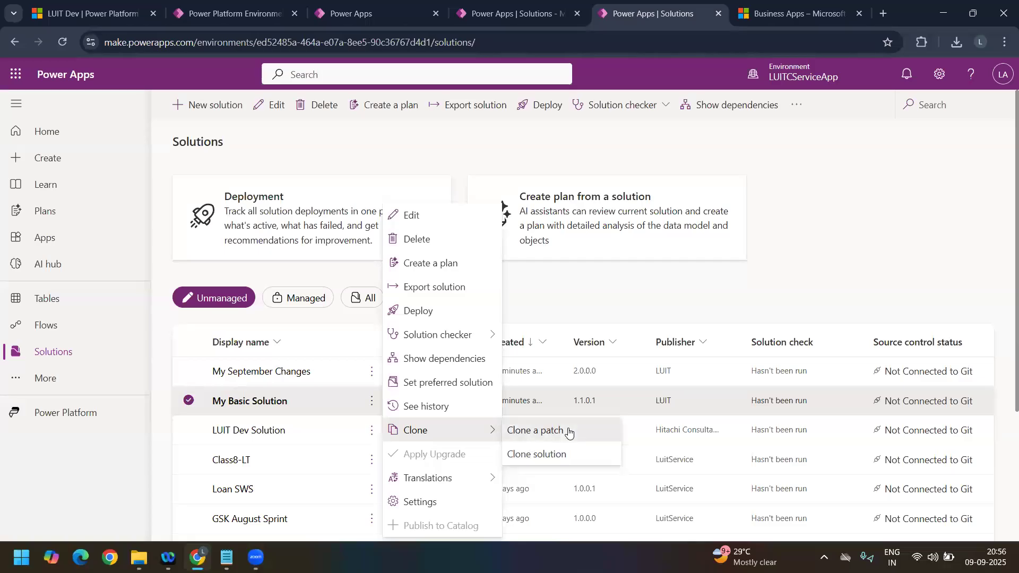
left_click(568, 431)
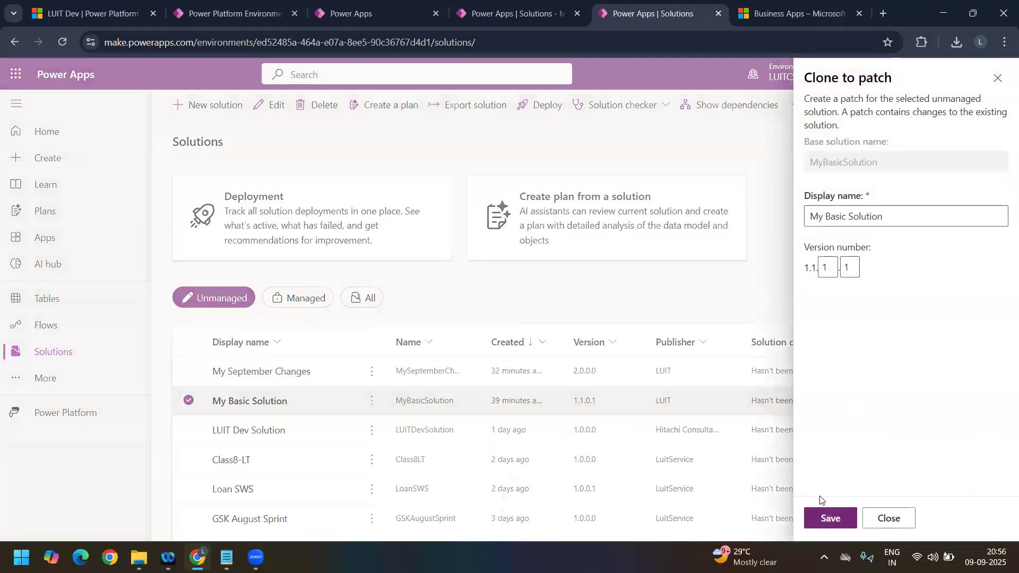
left_click(839, 521)
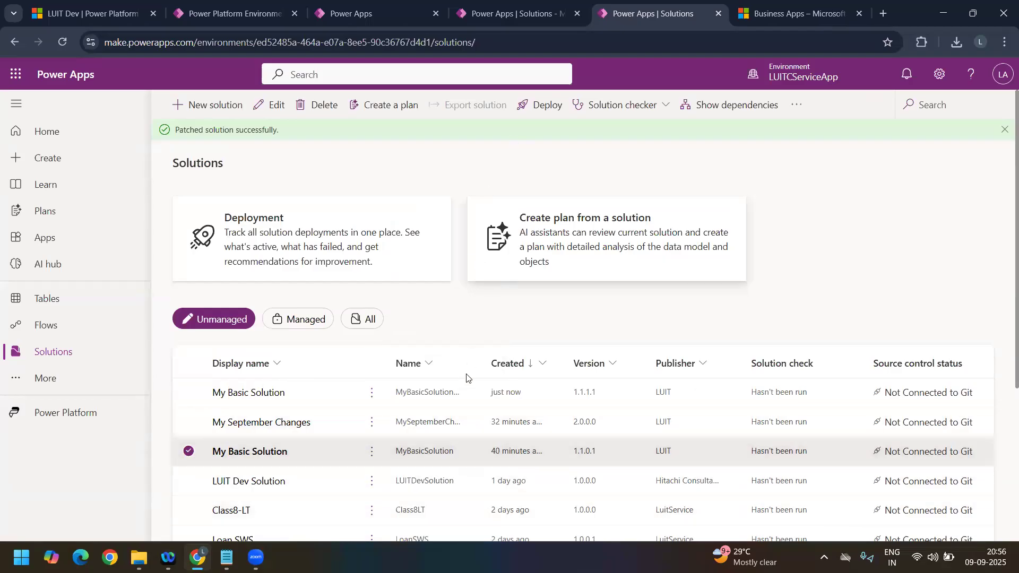
left_click_drag(483, 369, 560, 369)
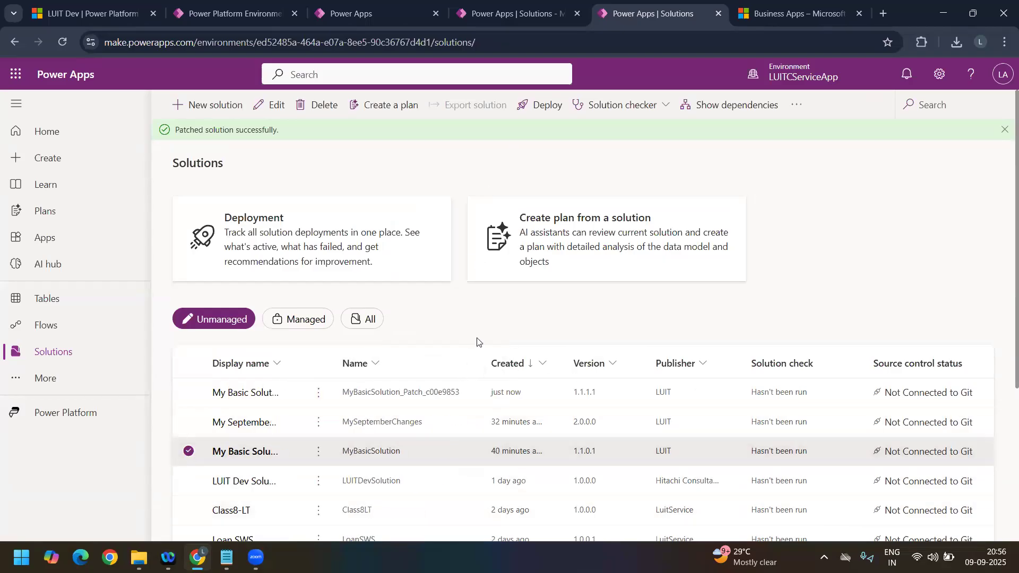
Step: Switch to LUITSales, return to its solutions list, and start importing a solution
left_click(502, 19)
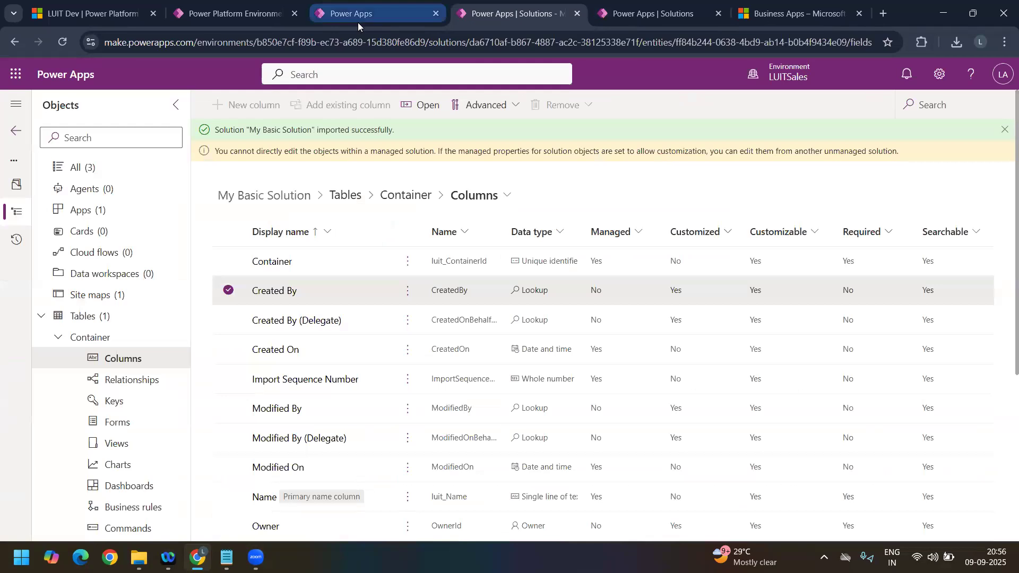
left_click(18, 136)
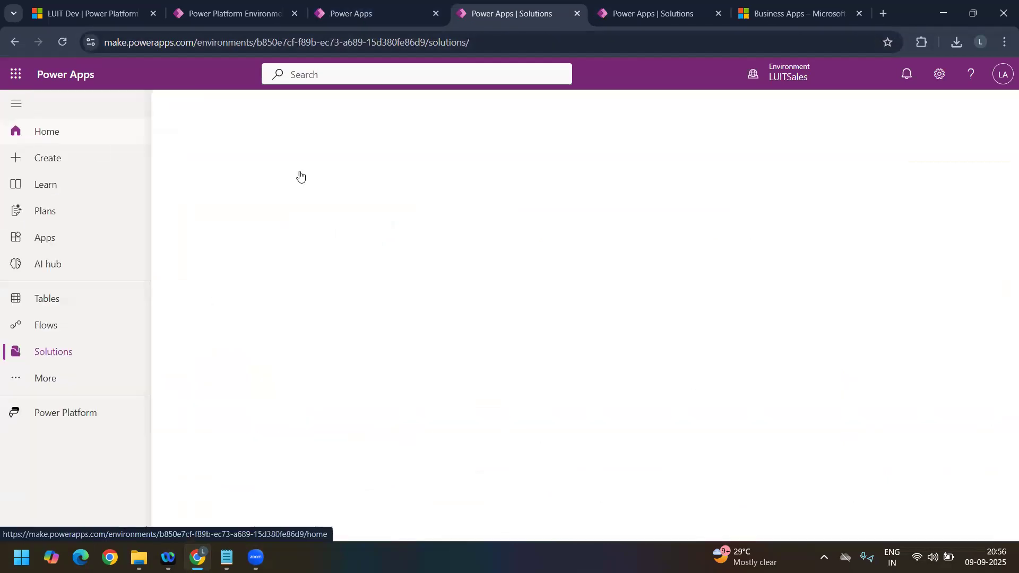
left_click(280, 109)
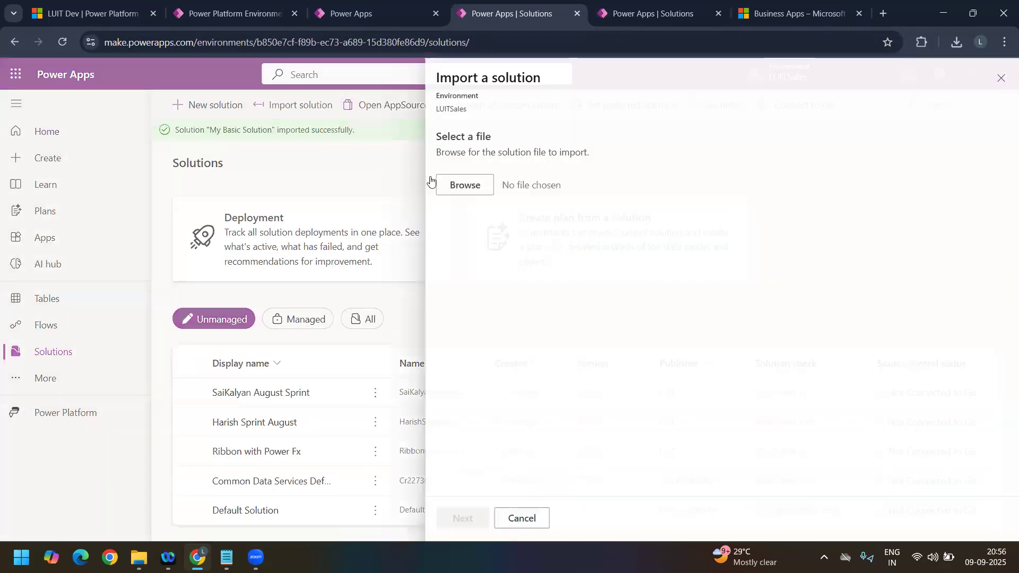
Step: Open the new My Basic Solution patch in LUITCServiceApp and choose the existing Container table to add
left_click(645, 14)
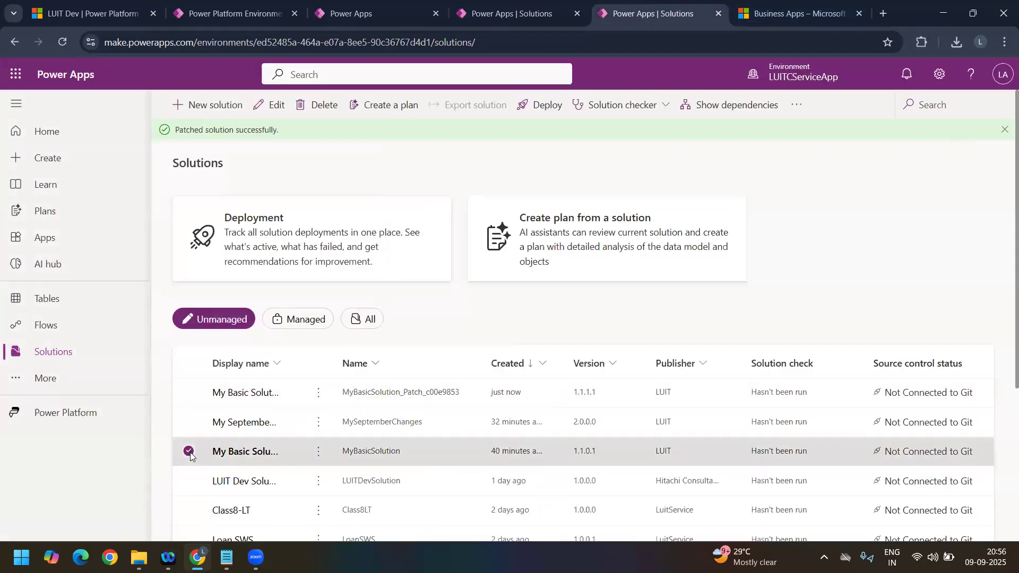
left_click(240, 396)
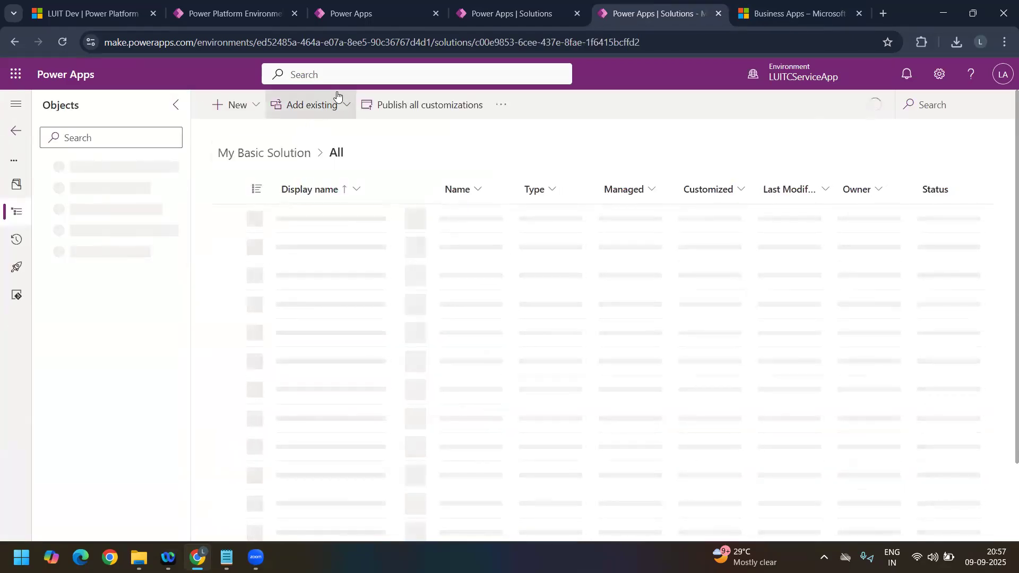
left_click(337, 106)
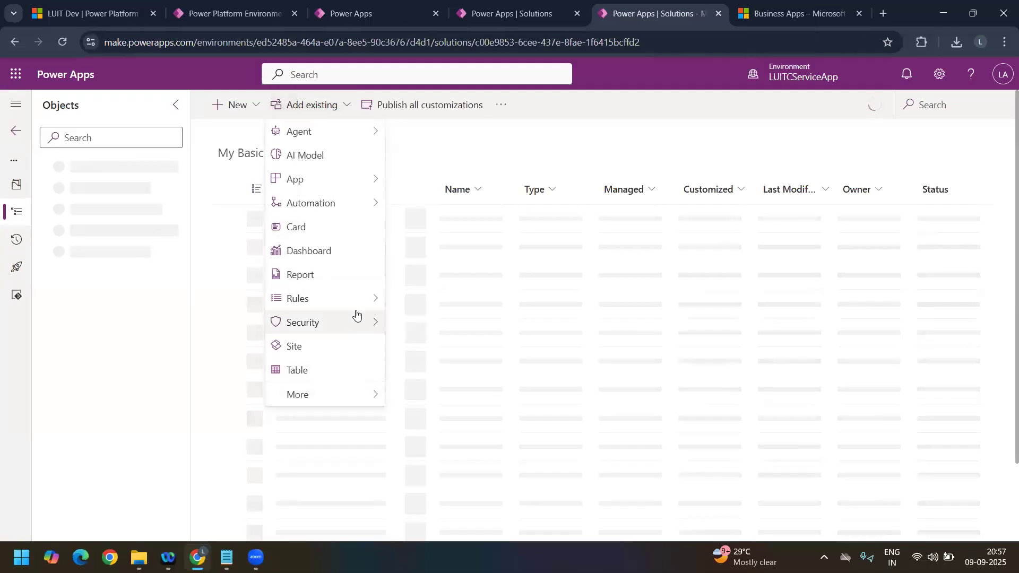
mouse_move(359, 323)
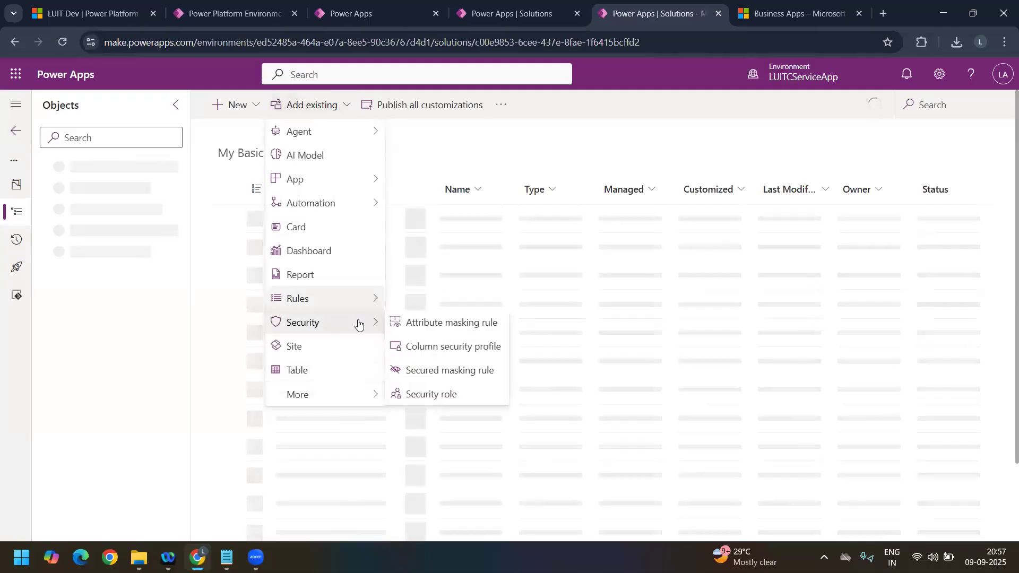
left_click(333, 376)
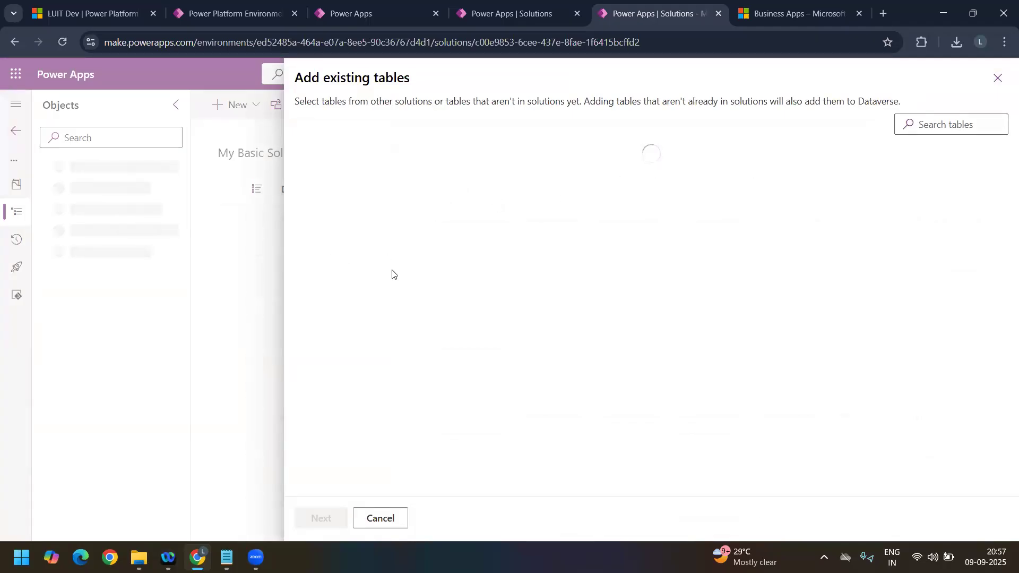
scroll(956, 175, "down", 3)
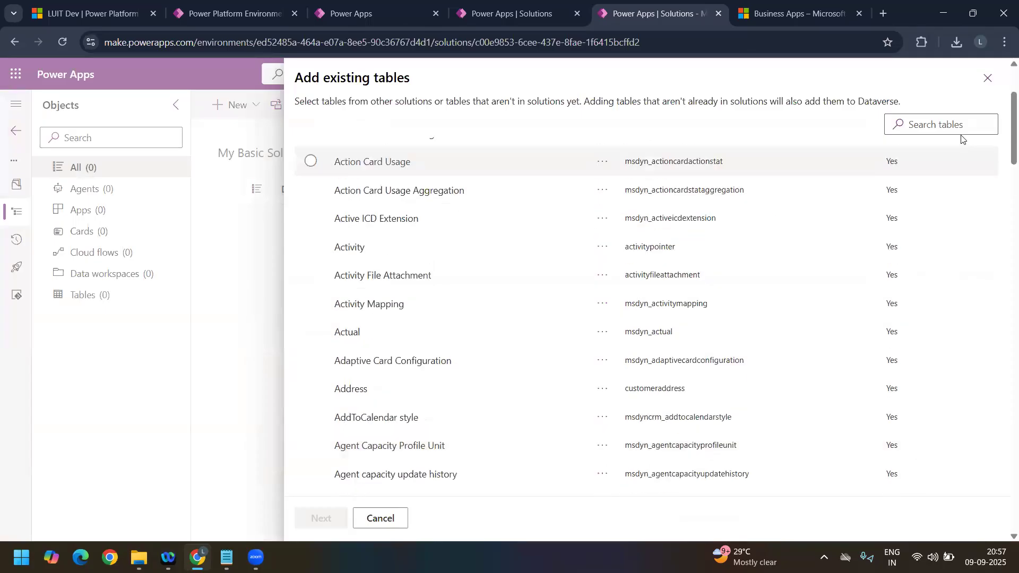
left_click(962, 124)
type("Conta")
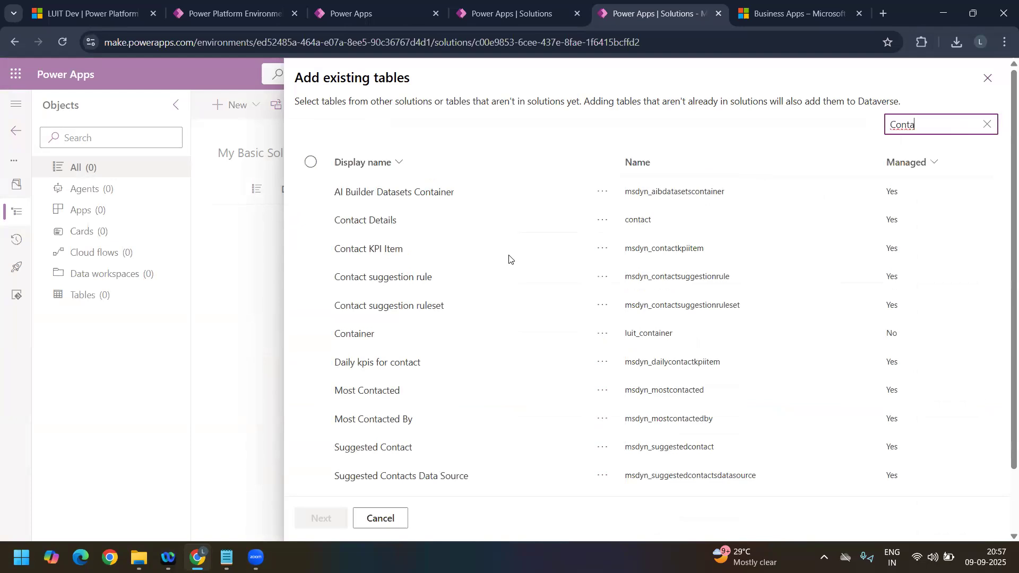
left_click(382, 334)
left_click(319, 519)
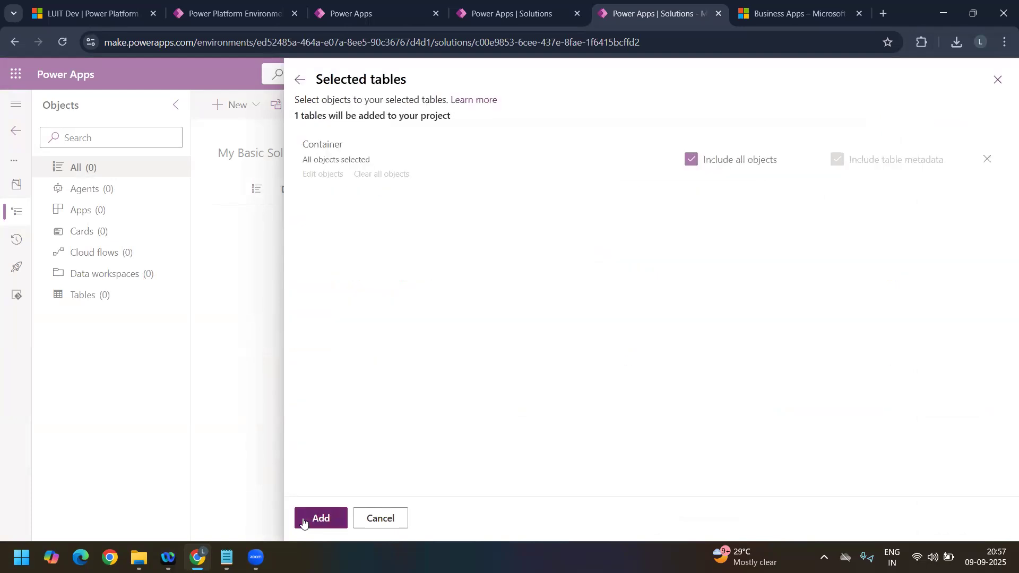
Step: Exclude the Container table's other objects, include only the Origin Owner column, and add the selection to the patch
left_click(692, 160)
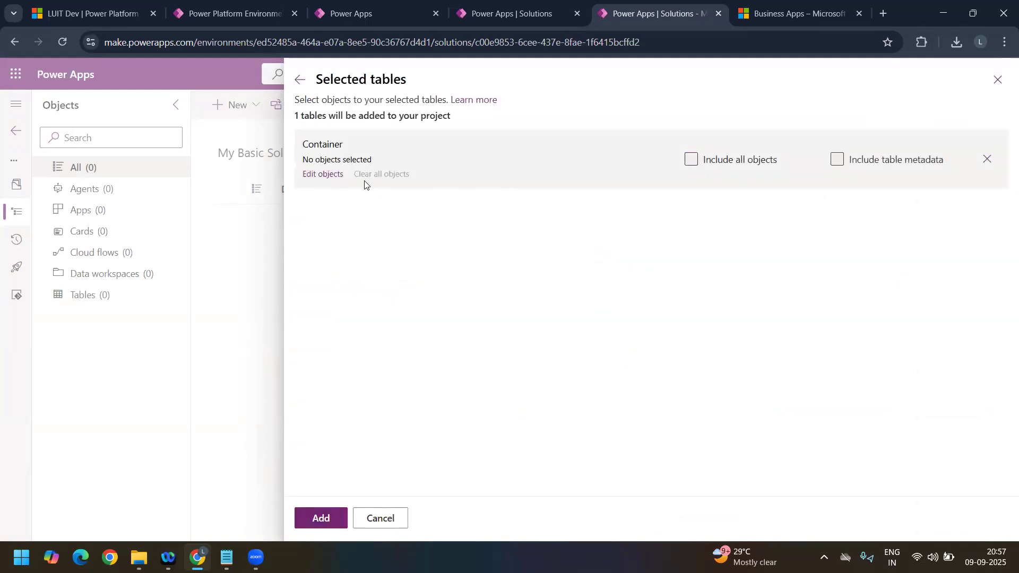
left_click(322, 175)
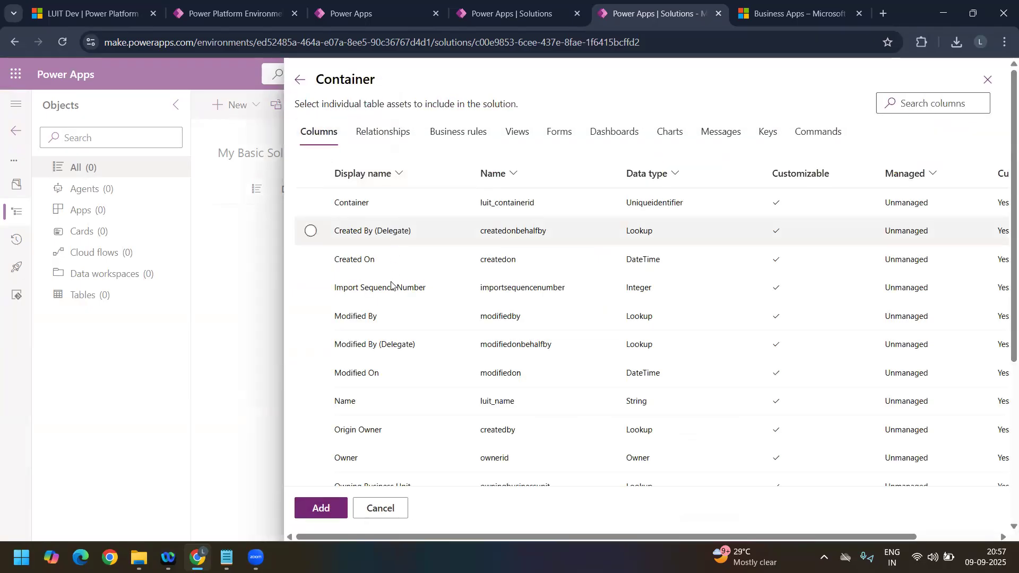
scroll(403, 370, "down", 2)
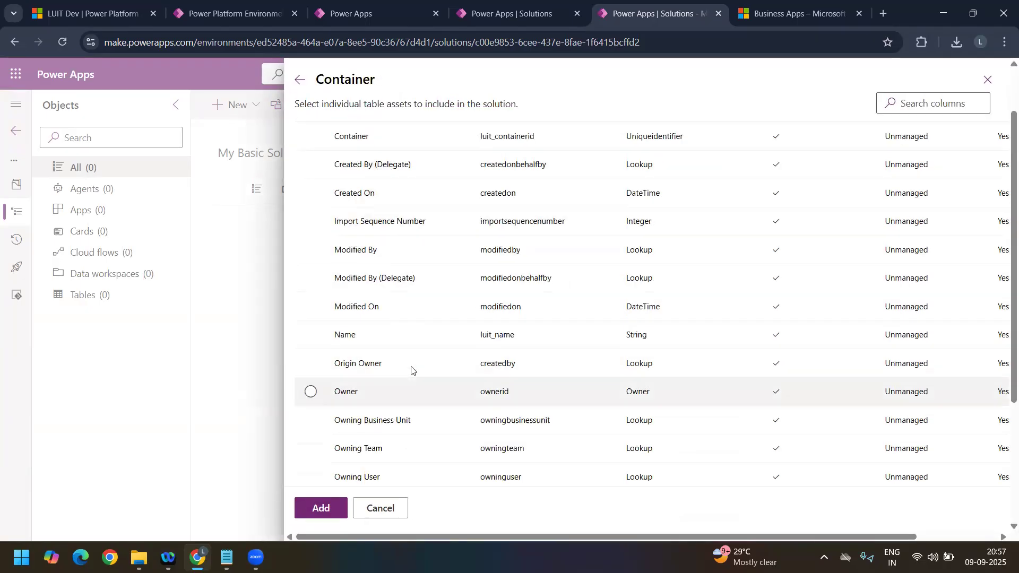
left_click(323, 514)
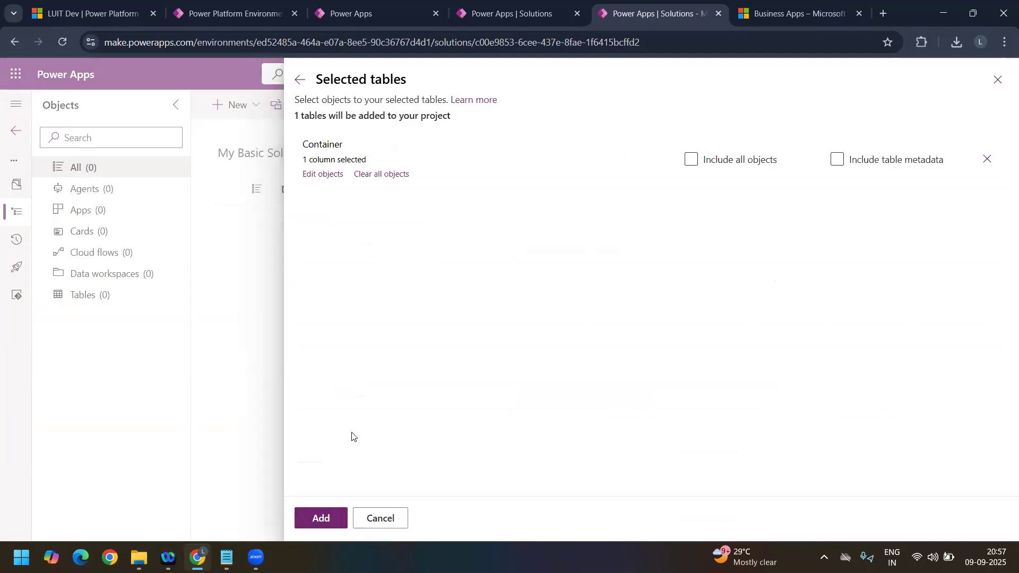
left_click(320, 518)
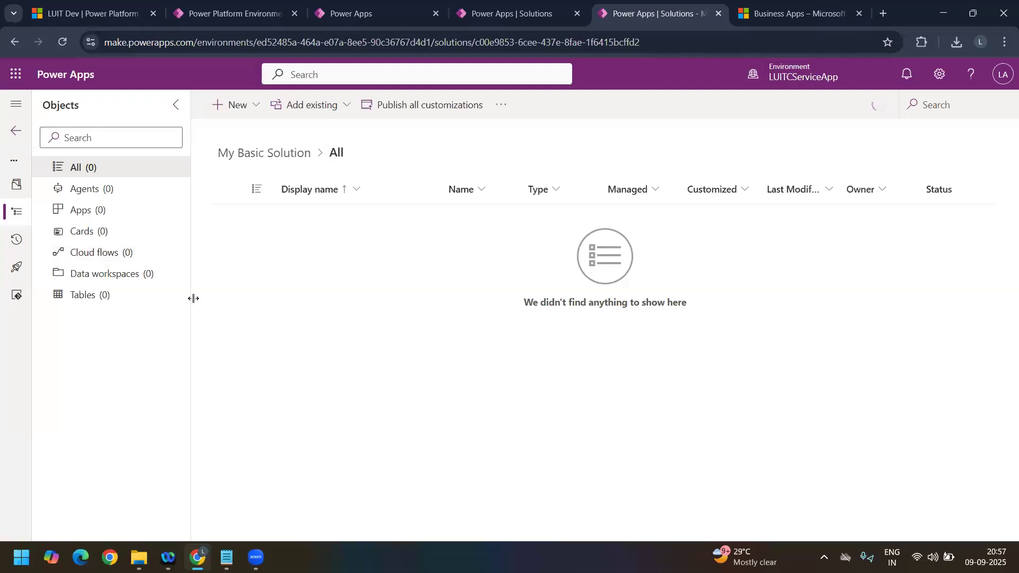
Step: Return to the solutions list, export the My Basic Solution patch as managed version 1.1.1.2 without adding missing components, and download the package
left_click(17, 134)
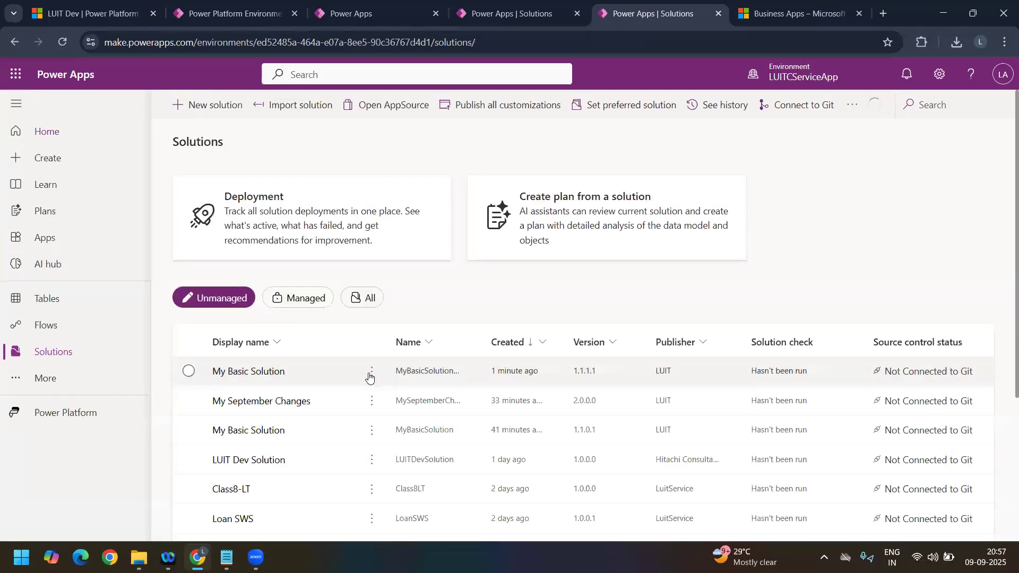
left_click(371, 373)
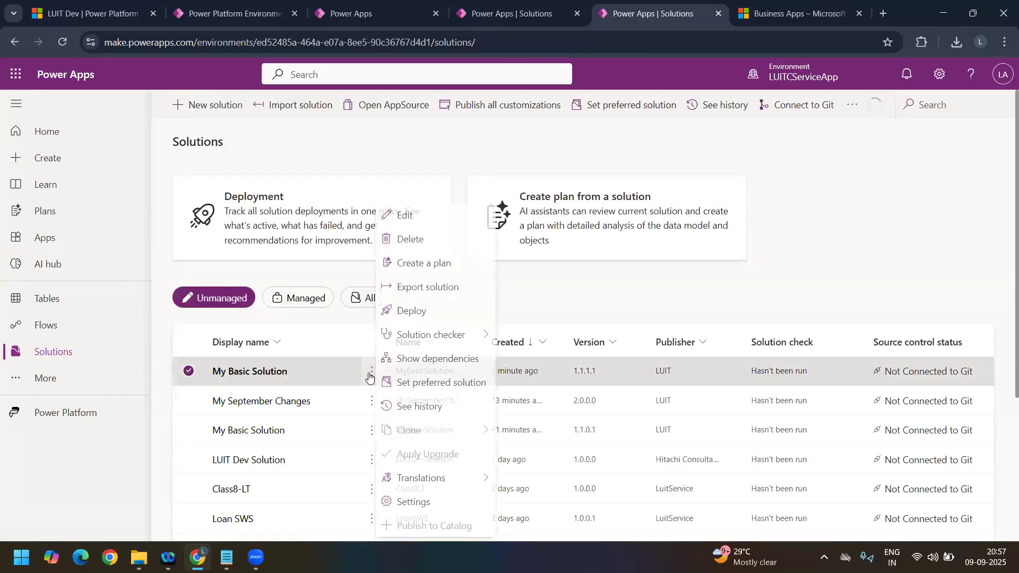
left_click(436, 287)
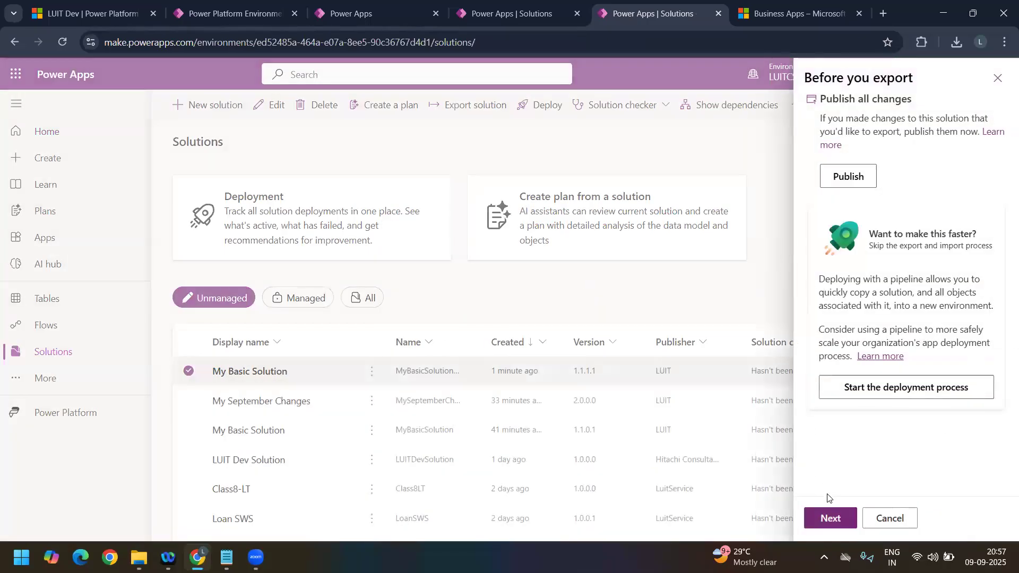
left_click(835, 518)
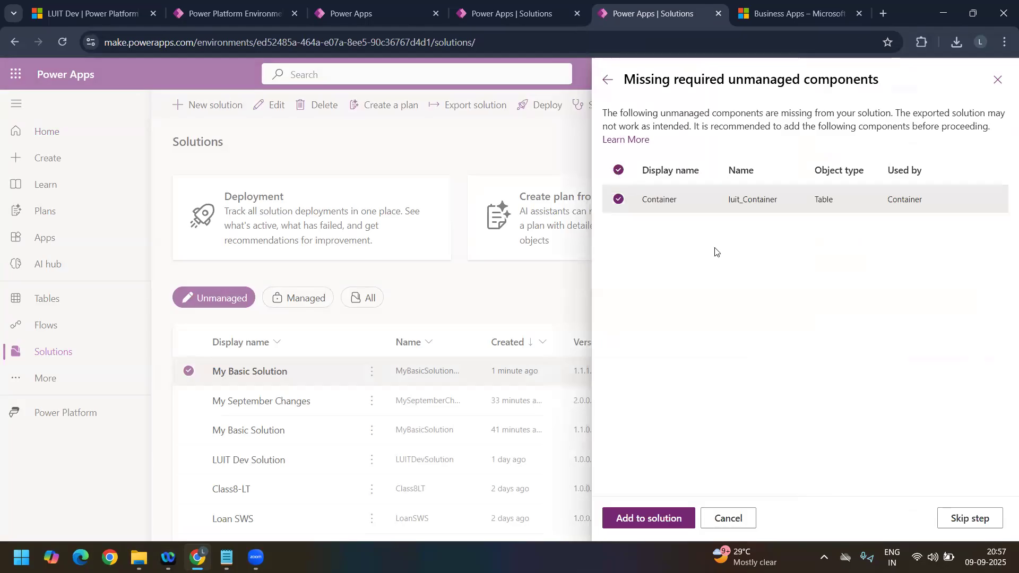
left_click(978, 519)
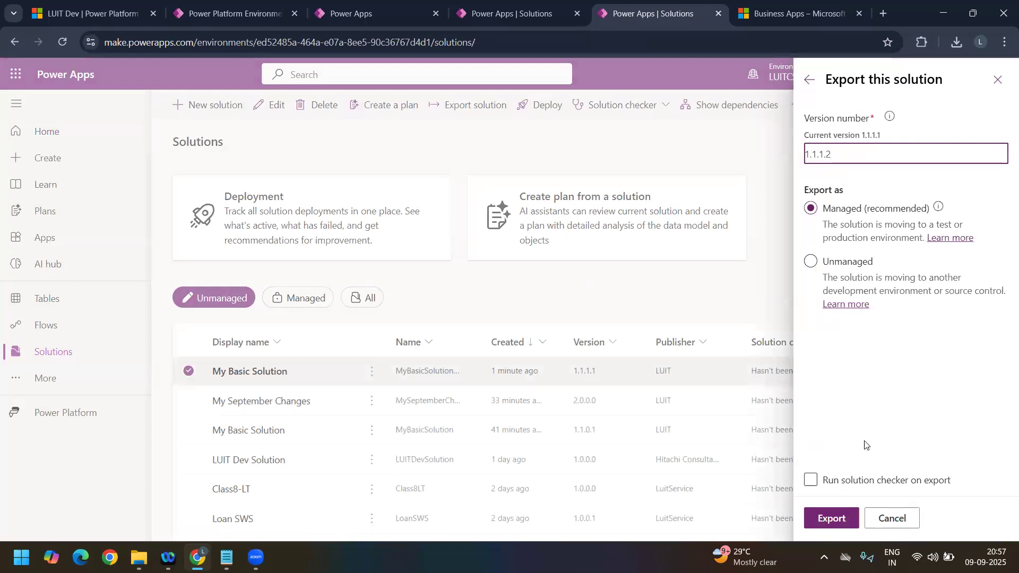
left_click(848, 515)
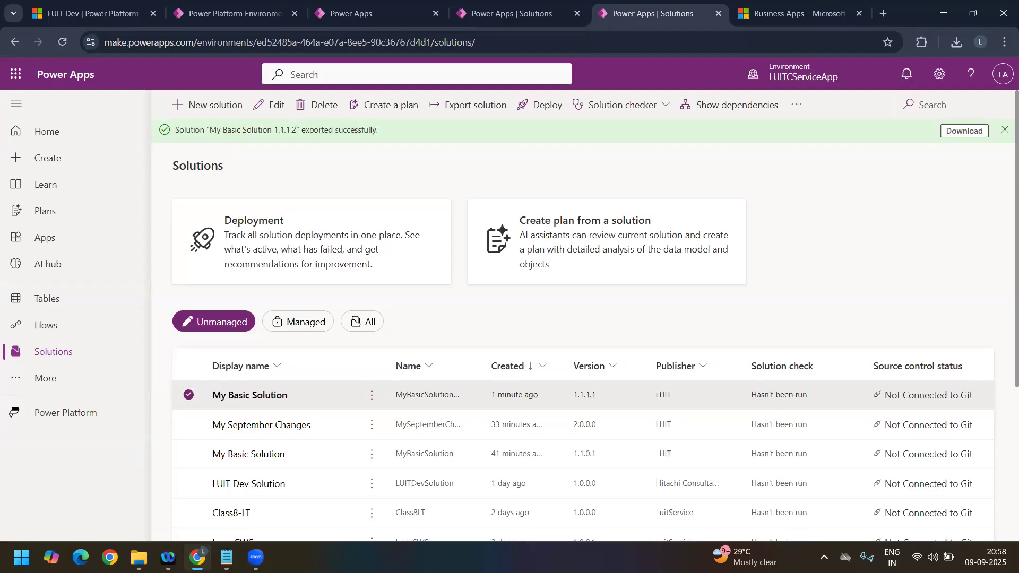
left_click(965, 130)
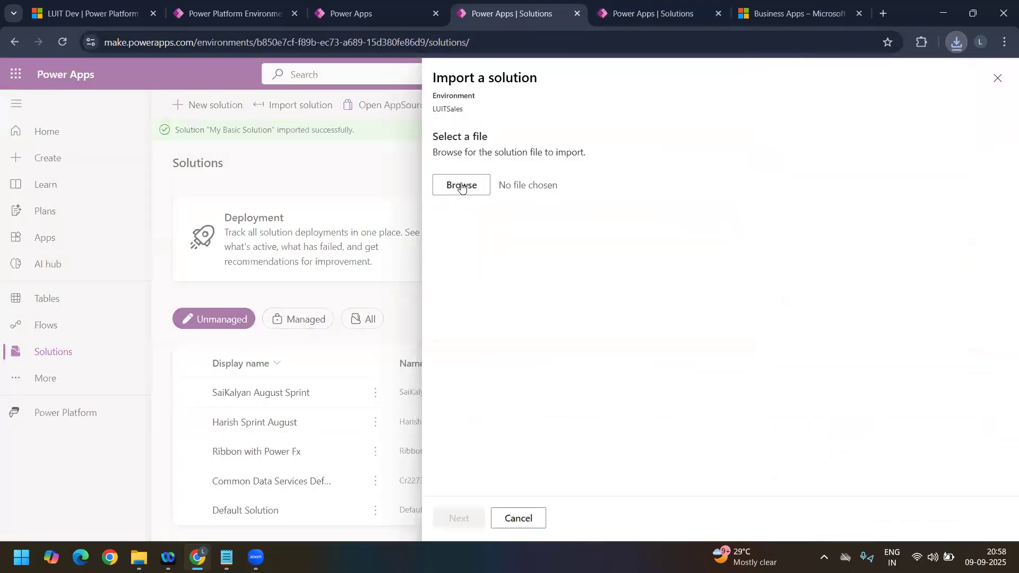
Step: Import MyBasicSolution_Patch_c00e9853_1_1_1_2_managed.zip into LUITSales and check the managed and unmanaged solution lists
left_click(462, 186)
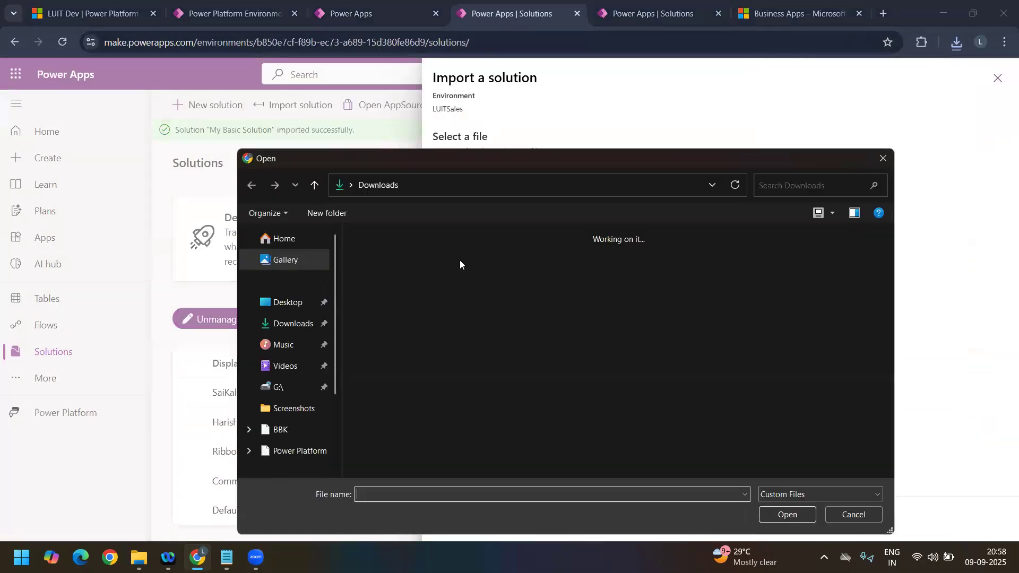
left_click(386, 264)
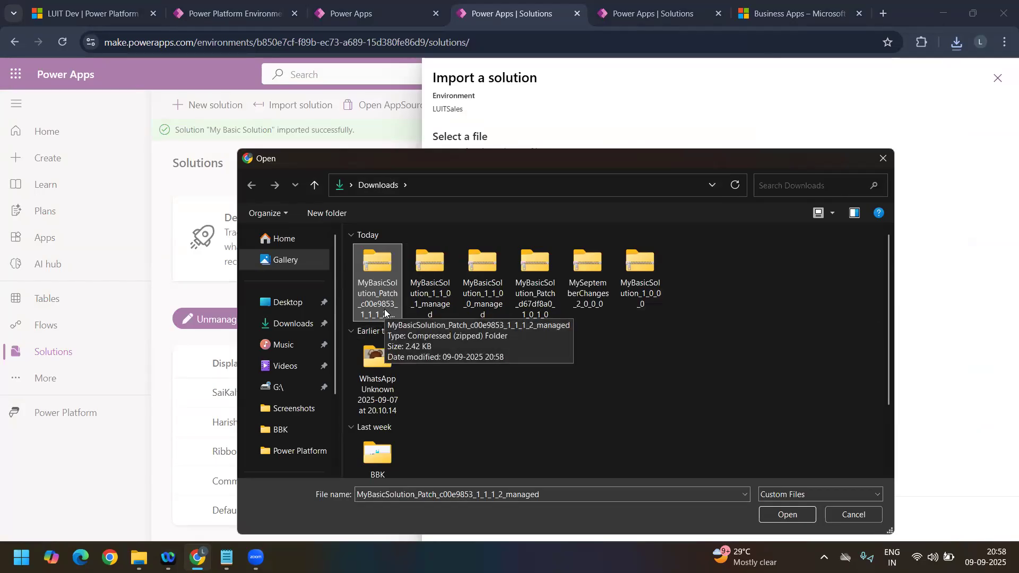
left_click(801, 516)
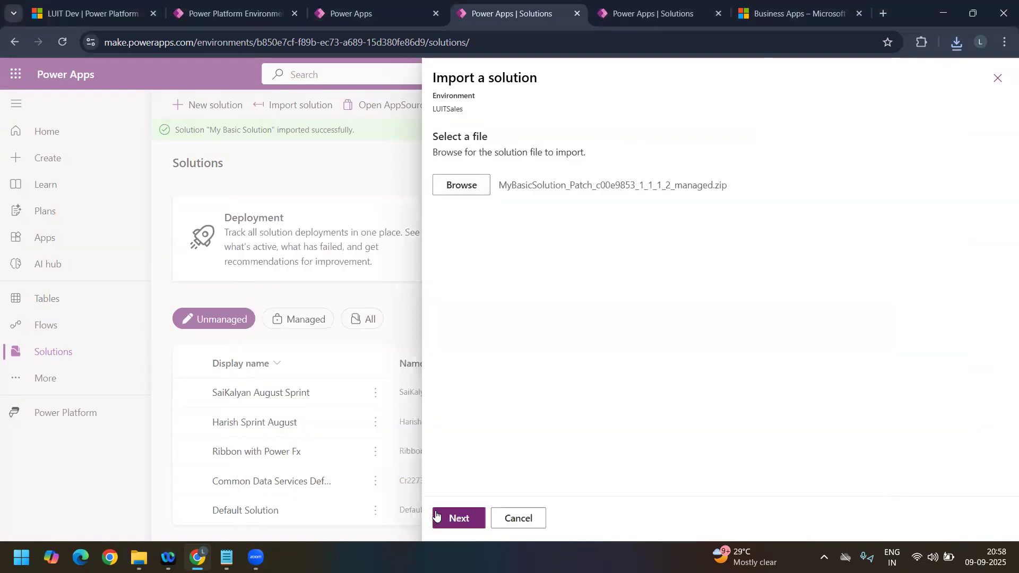
left_click(476, 518)
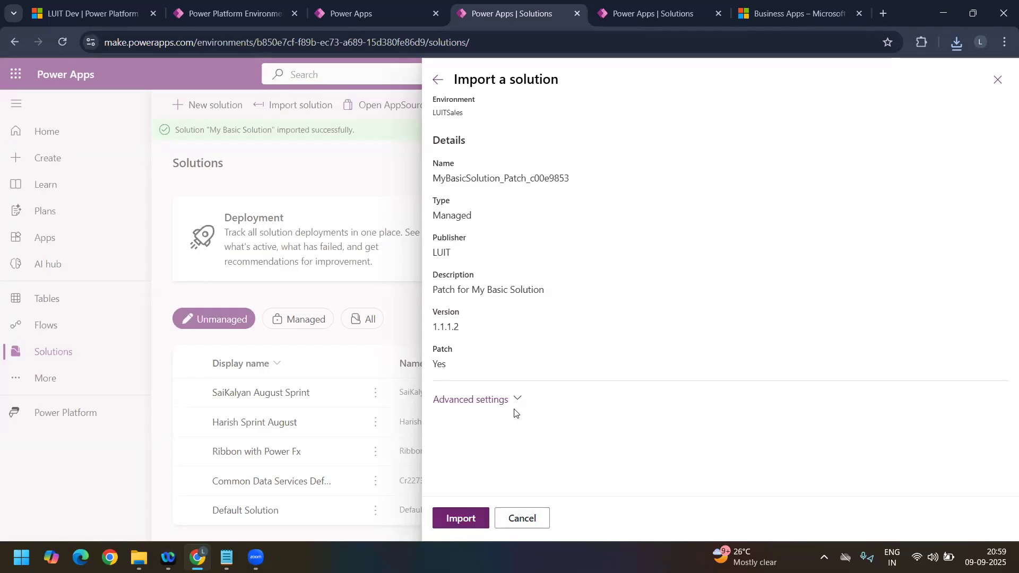
left_click(523, 401)
left_click(463, 519)
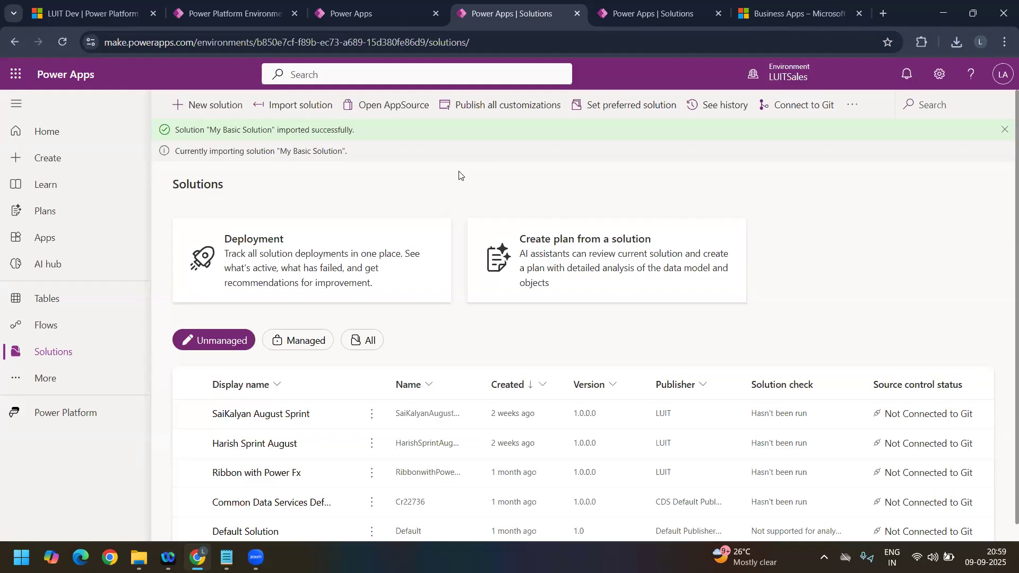
left_click(307, 342)
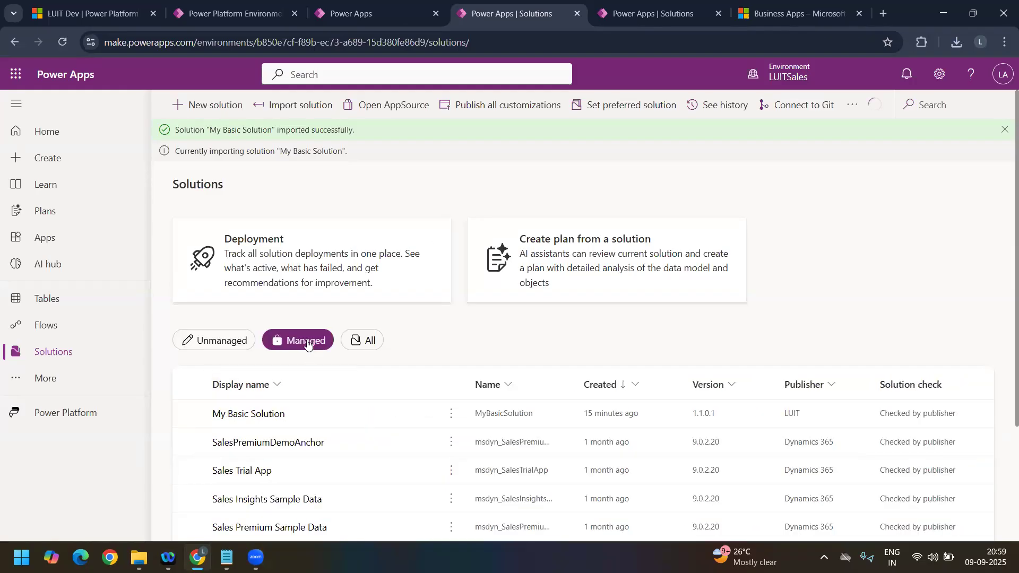
left_click(243, 346)
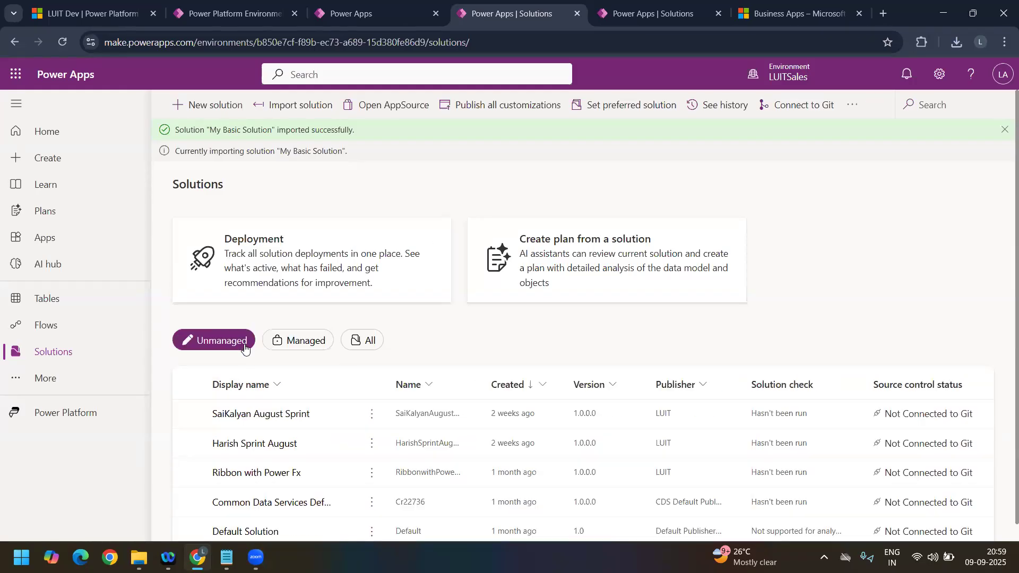
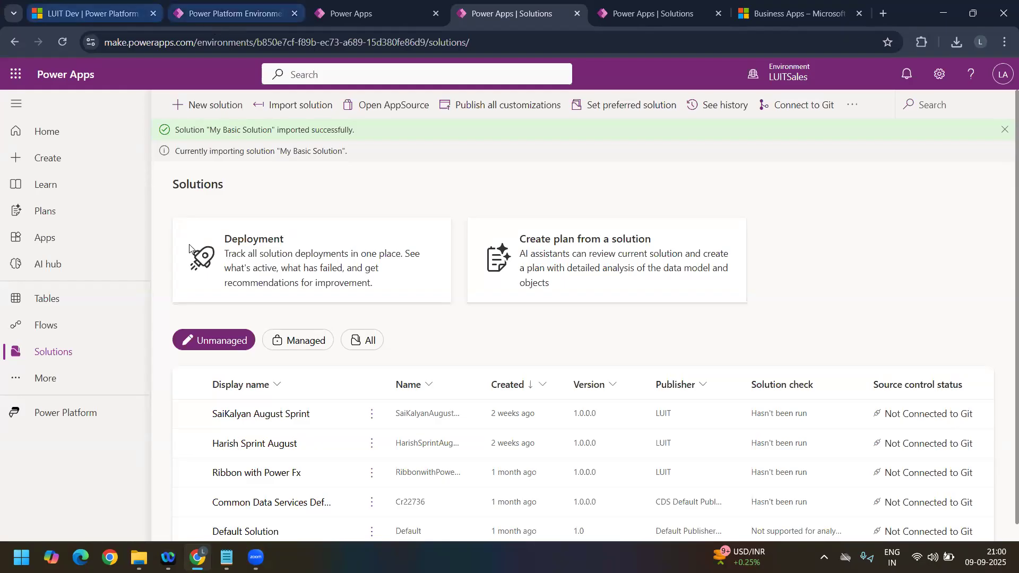
Step: Compare the managed, unmanaged and all-solutions lists in LUITSales while the My Basic Solution patch imports
left_click(324, 339)
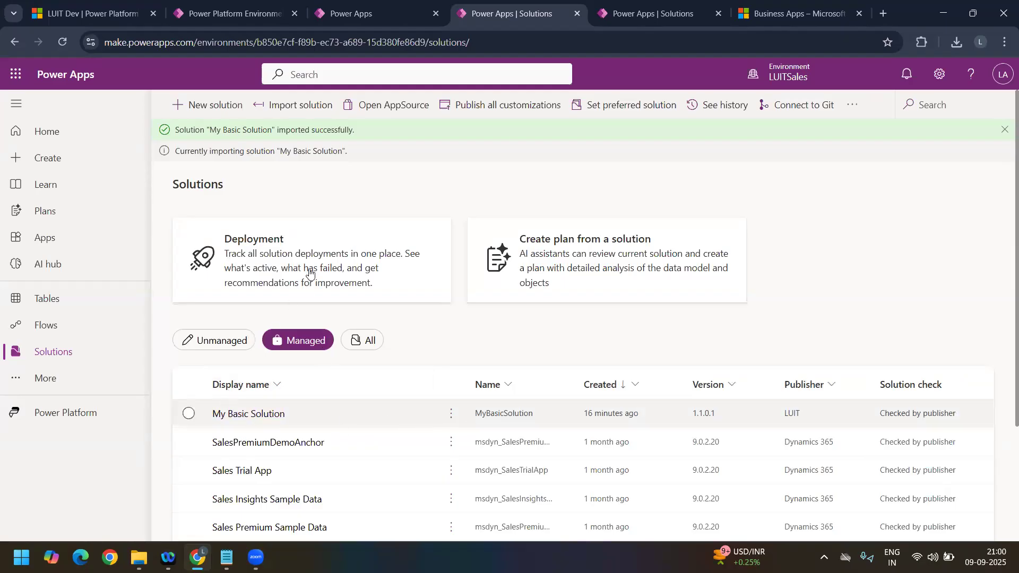
left_click(217, 346)
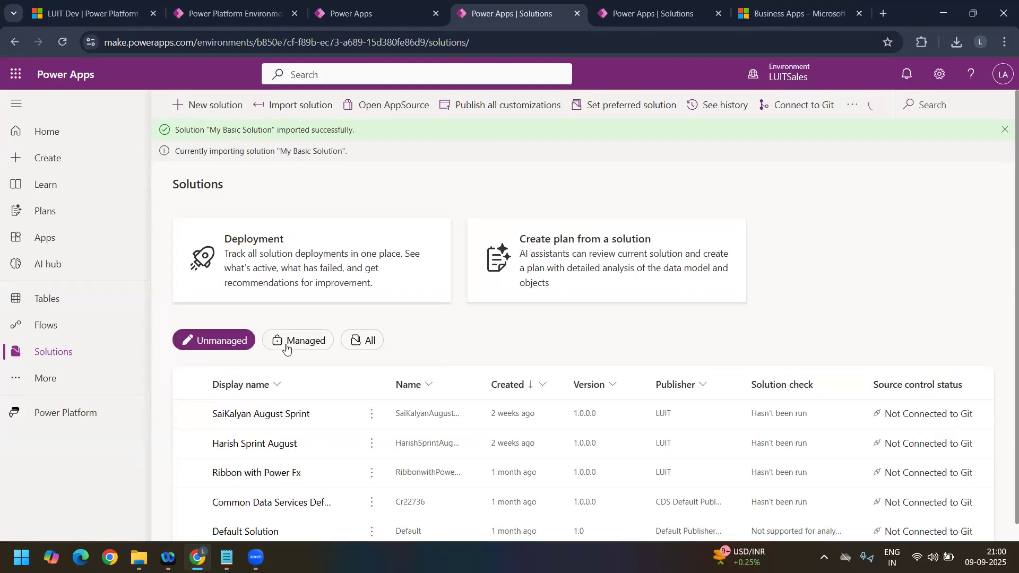
left_click(287, 346)
left_click(358, 344)
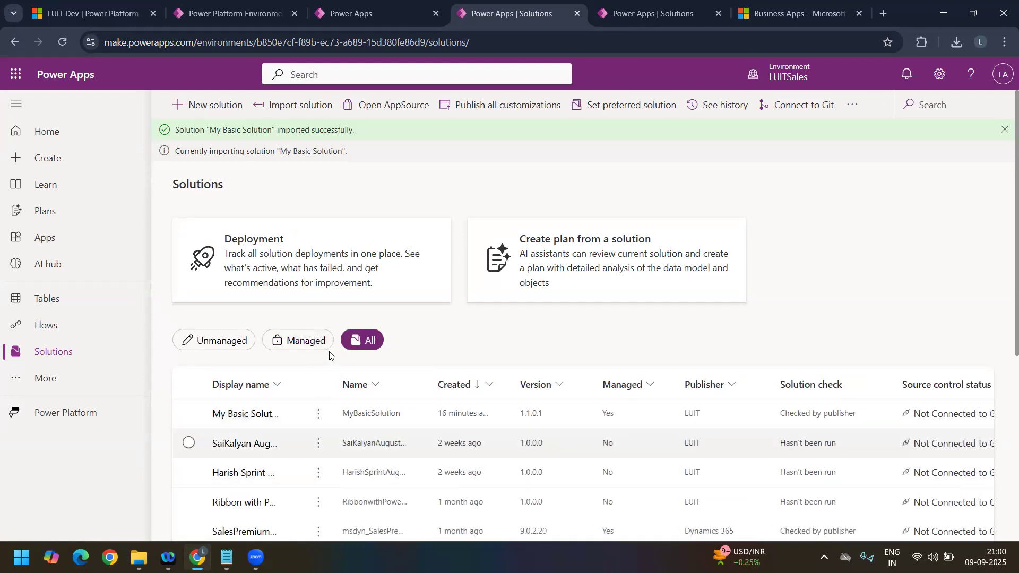
left_click(299, 345)
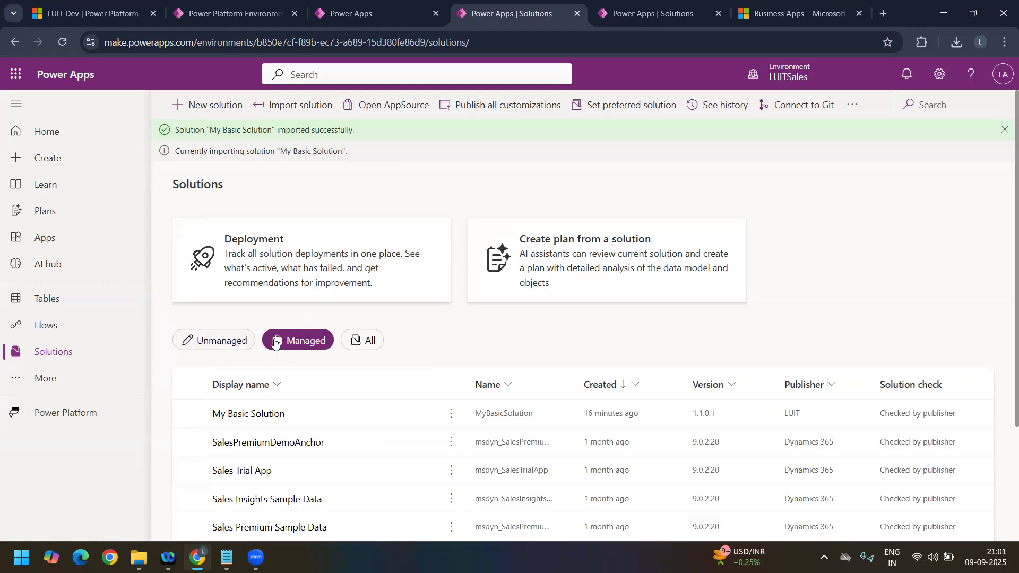
left_click(215, 340)
left_click(293, 341)
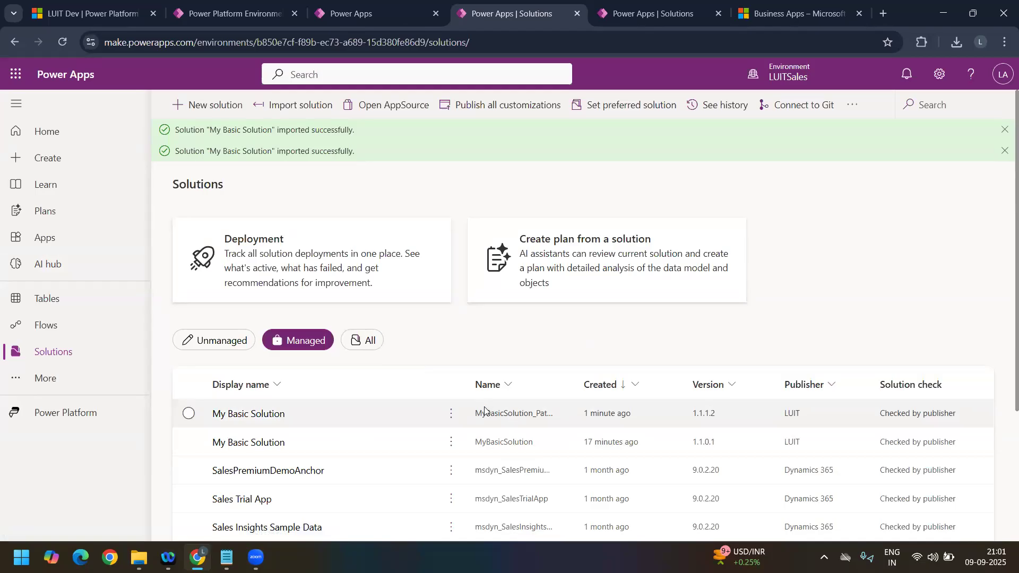
Step: Open the managed My Basic Solution, review the Container table's columns, and return to the solutions list
left_click(272, 420)
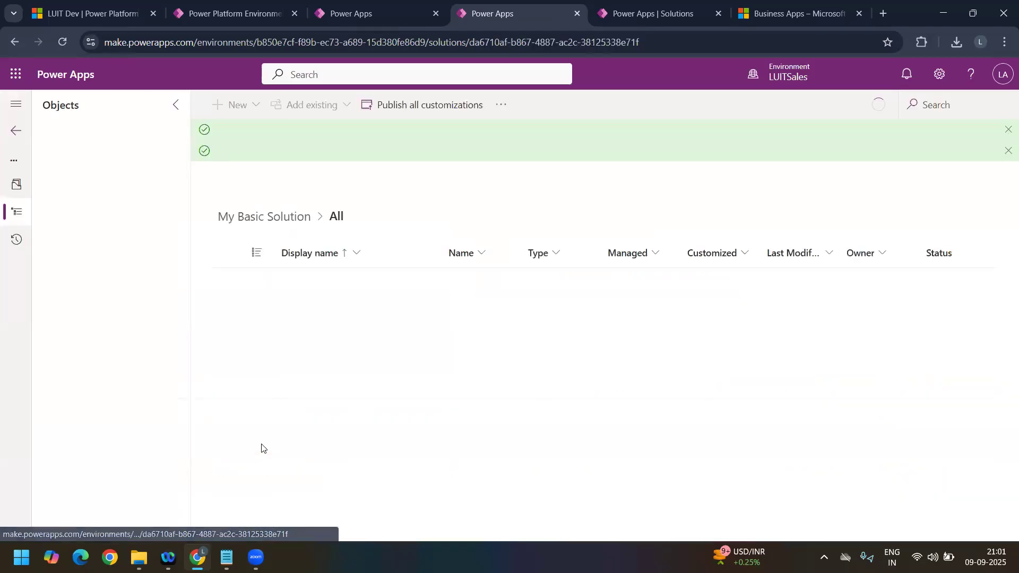
left_click(43, 319)
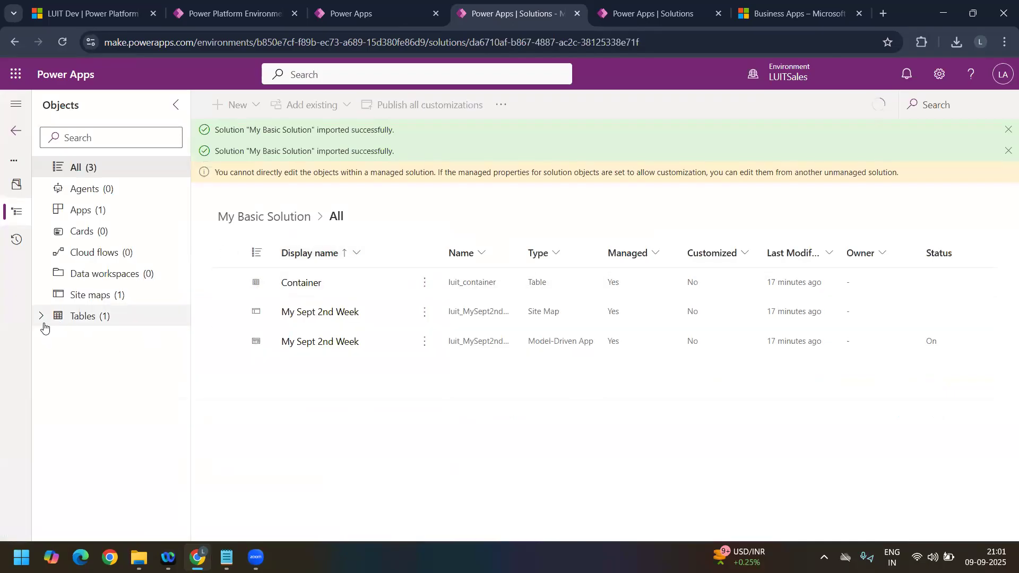
left_click(60, 342)
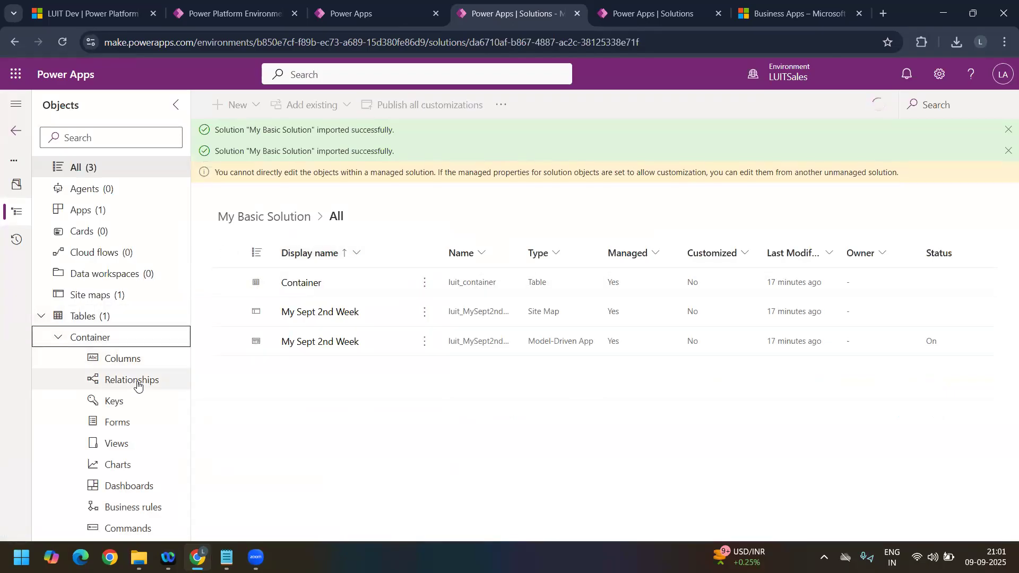
left_click(149, 365)
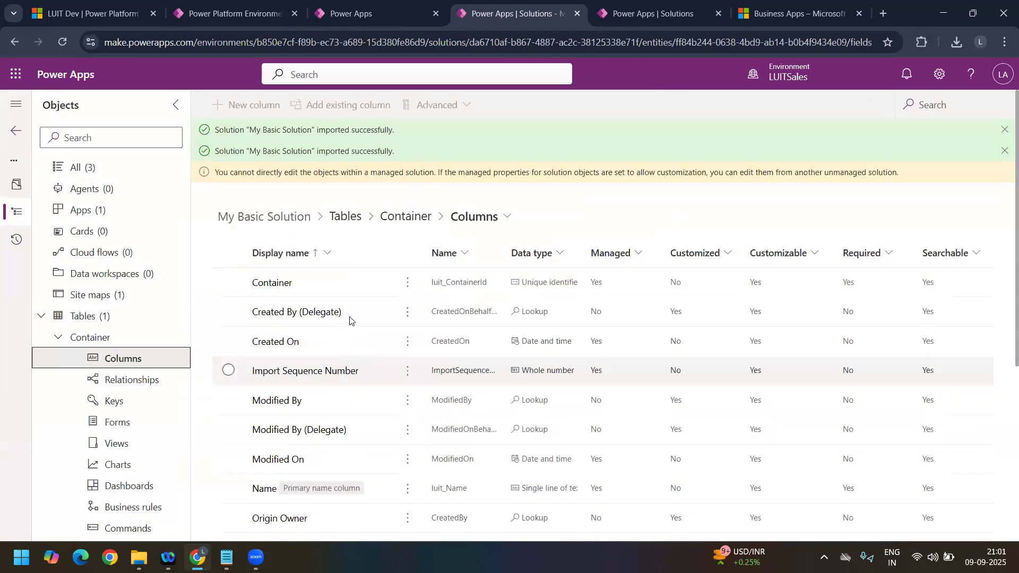
scroll(350, 414, "down", 1)
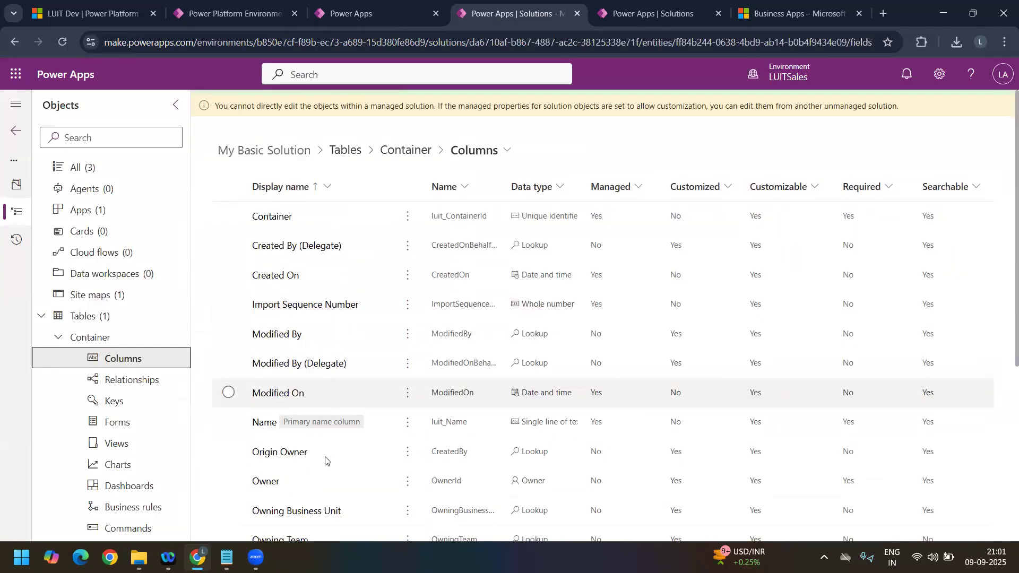
left_click(15, 132)
left_click(14, 132)
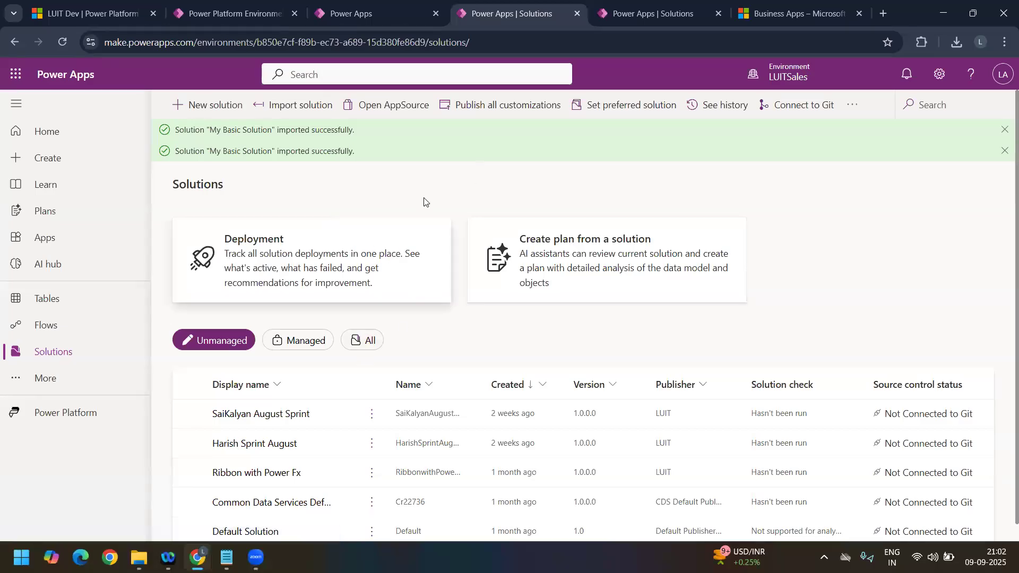
Step: Check which commands are available for the managed My Basic Solution patch and its base solution in LUITSales
left_click(306, 339)
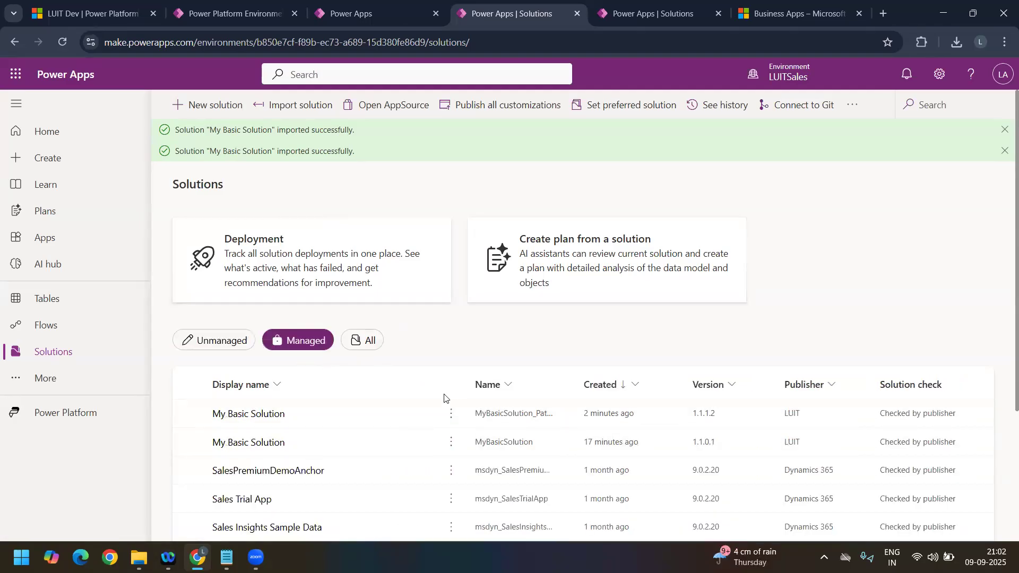
left_click(451, 443)
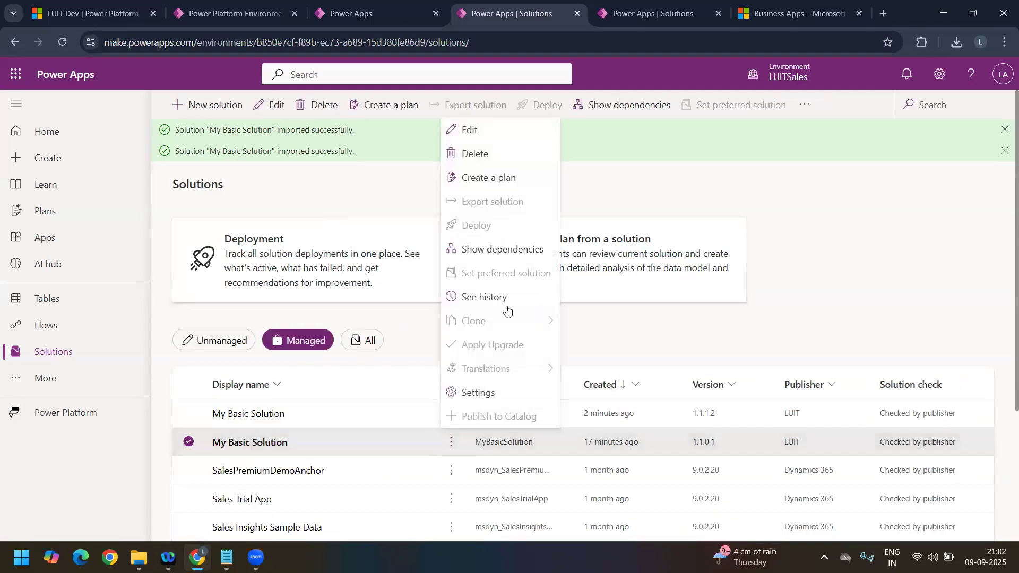
left_click(453, 413)
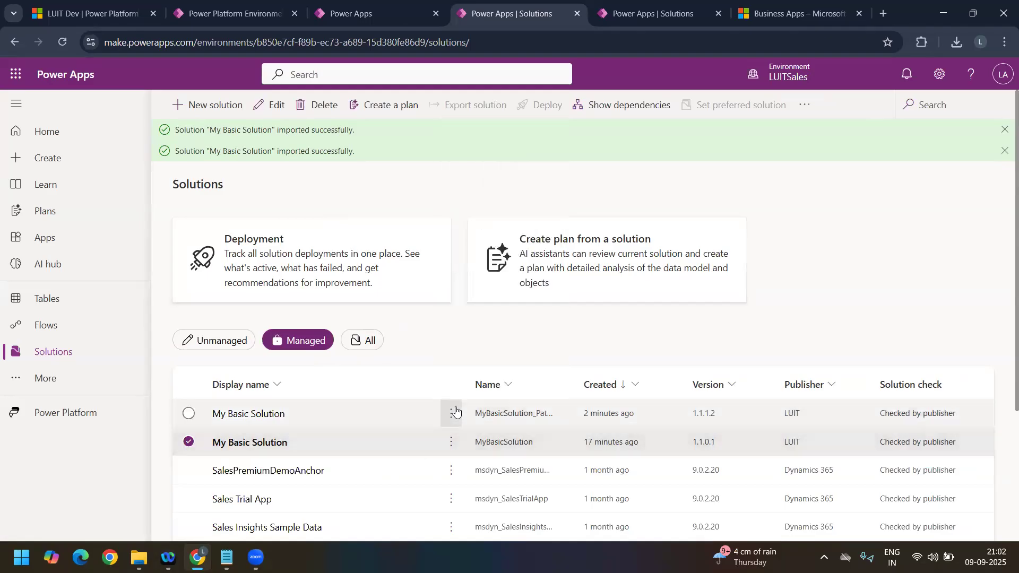
left_click(451, 413)
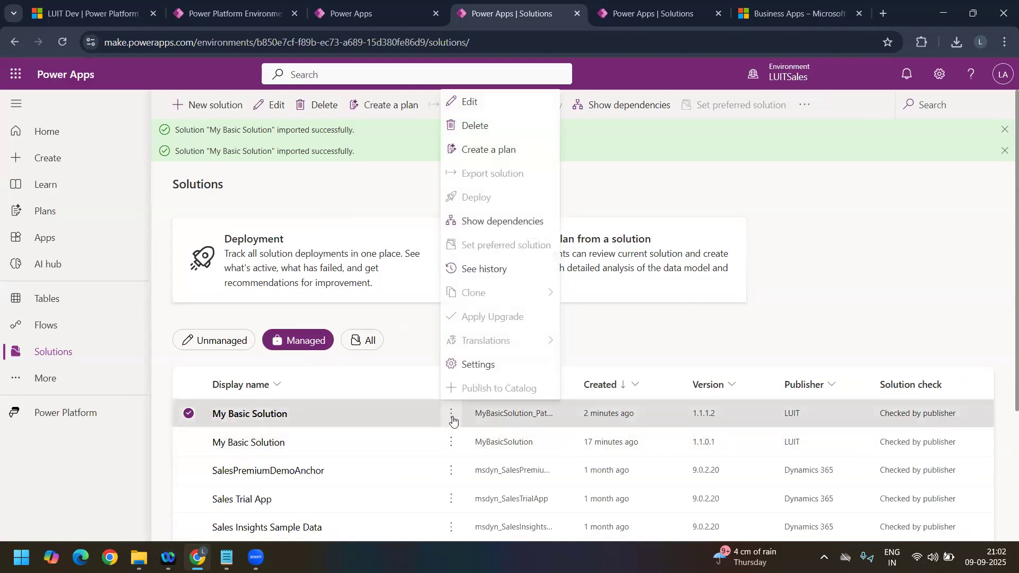
left_click(191, 442)
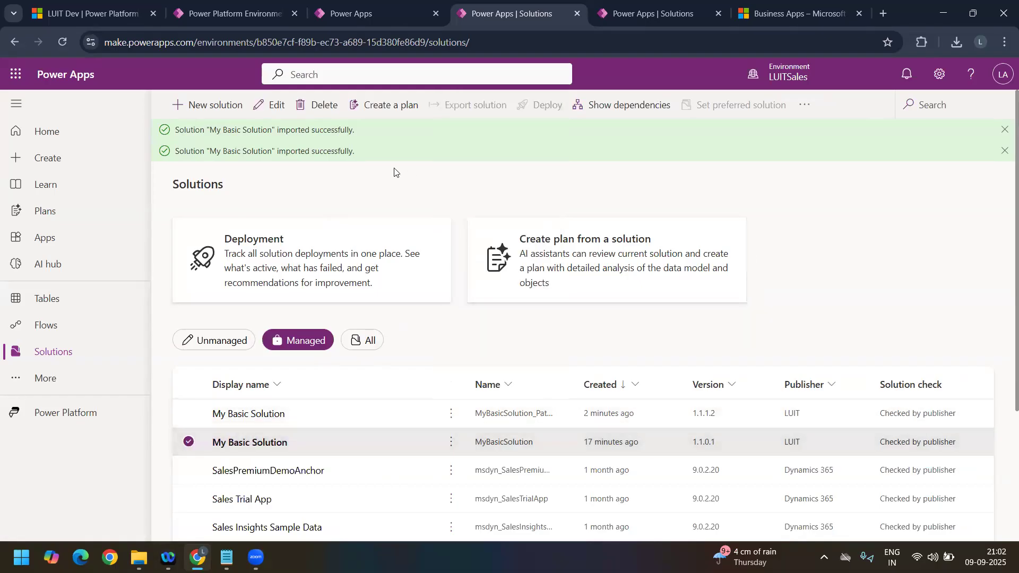
left_click(806, 105)
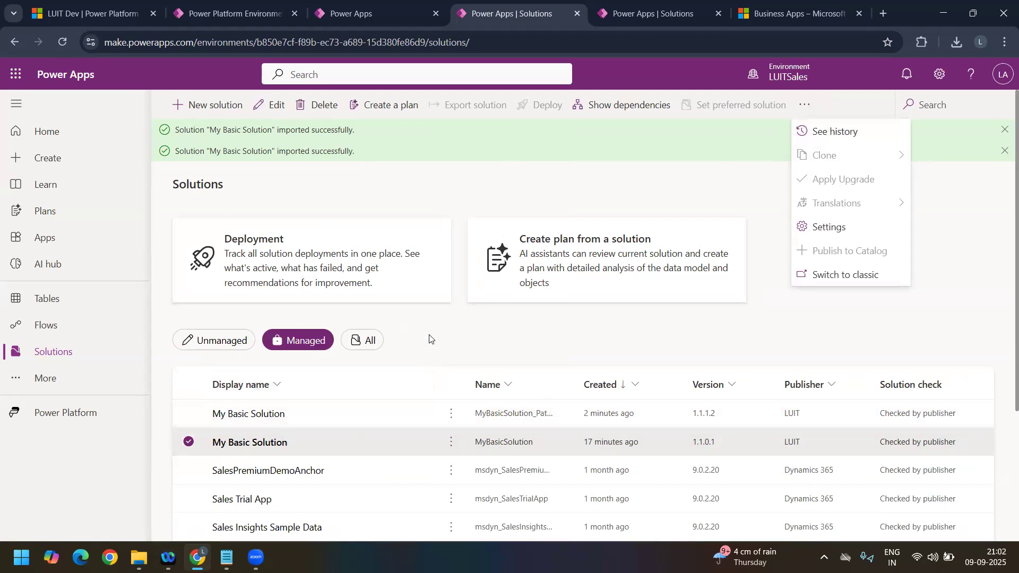
Step: In LUITCServiceApp, clone the base My Basic Solution to a new solution version 1.2.0.0, rolling up its patch
left_click(642, 18)
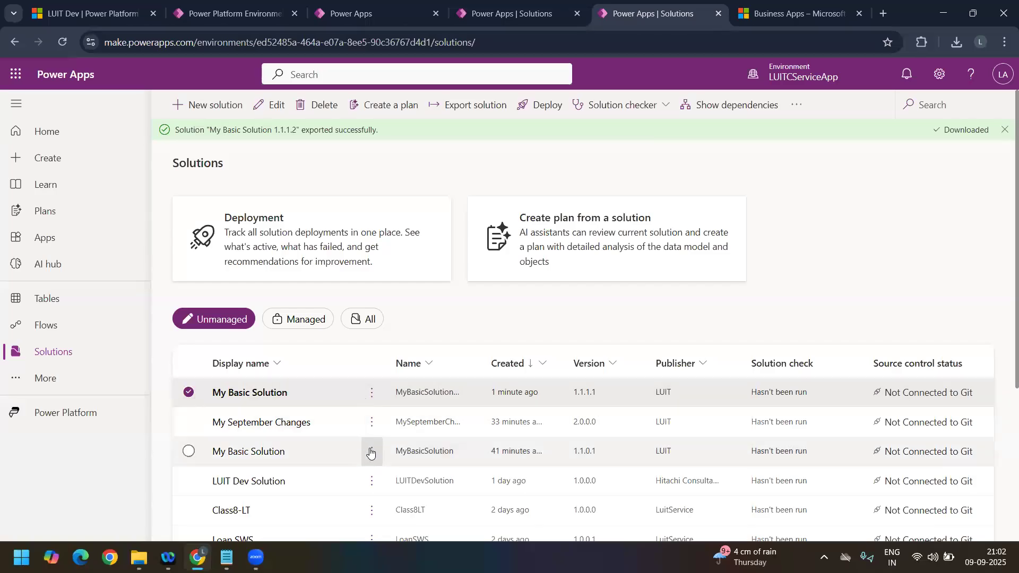
left_click(370, 452)
left_click(370, 452)
left_click(371, 452)
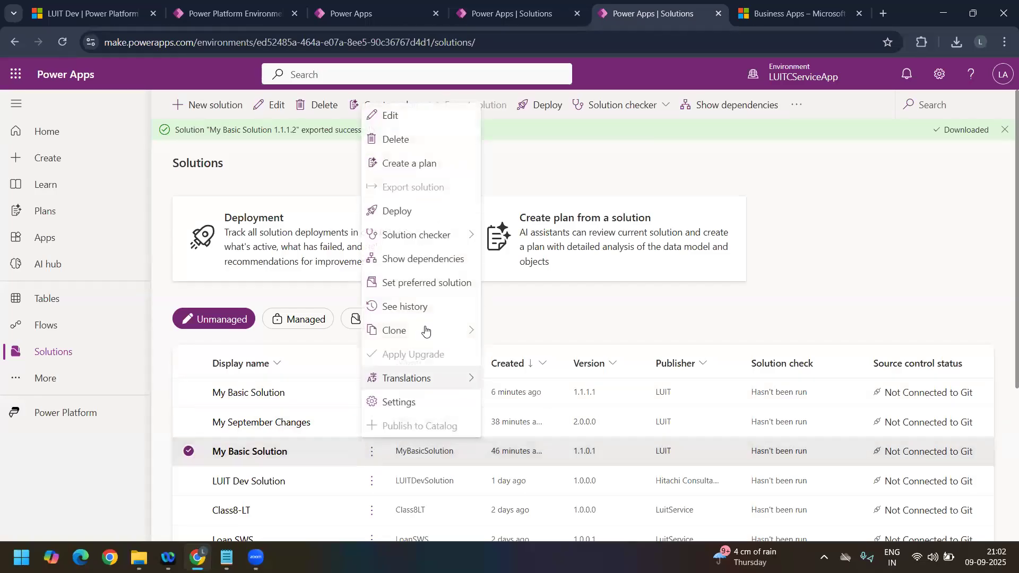
mouse_move(478, 334)
left_click(514, 356)
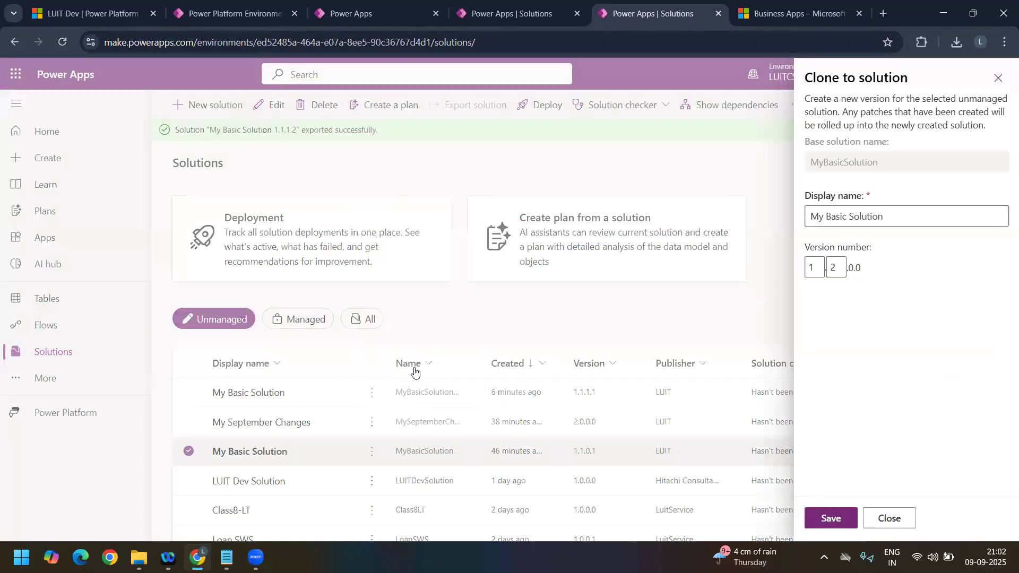
left_click(830, 518)
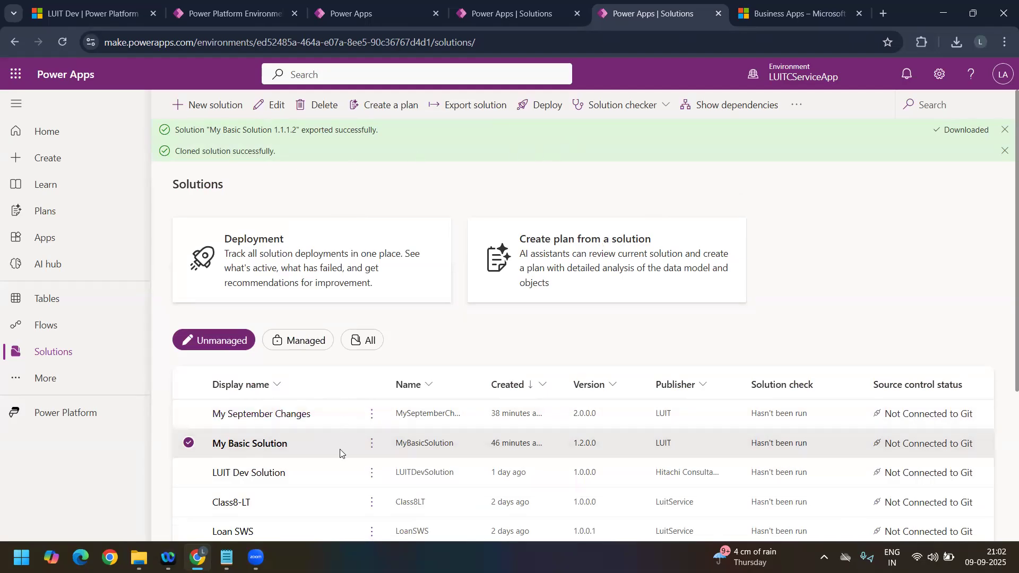
Step: Export the rolled-up My Basic Solution as managed version 1.2.0.1 without running the solution checker
left_click(372, 445)
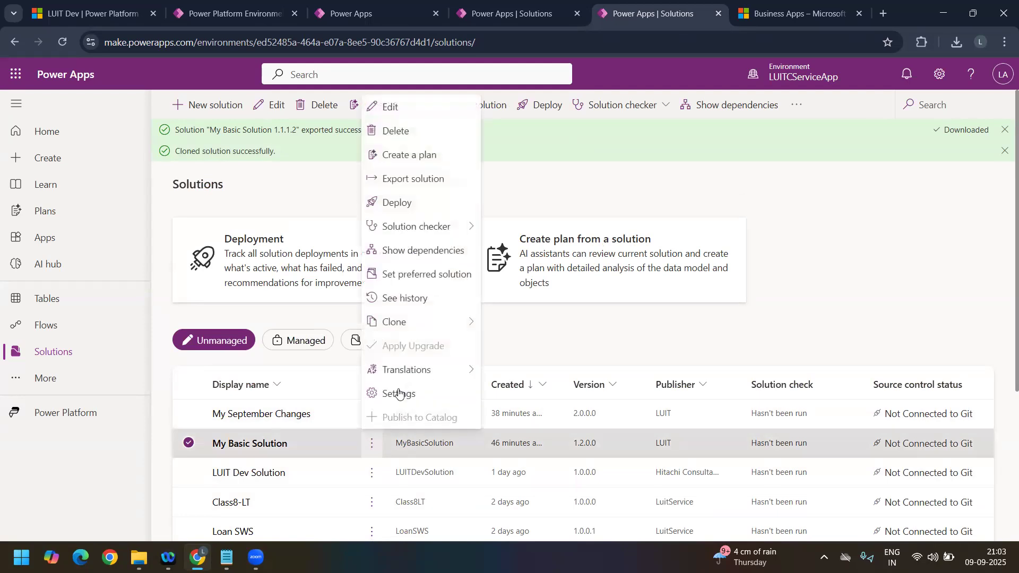
left_click(434, 181)
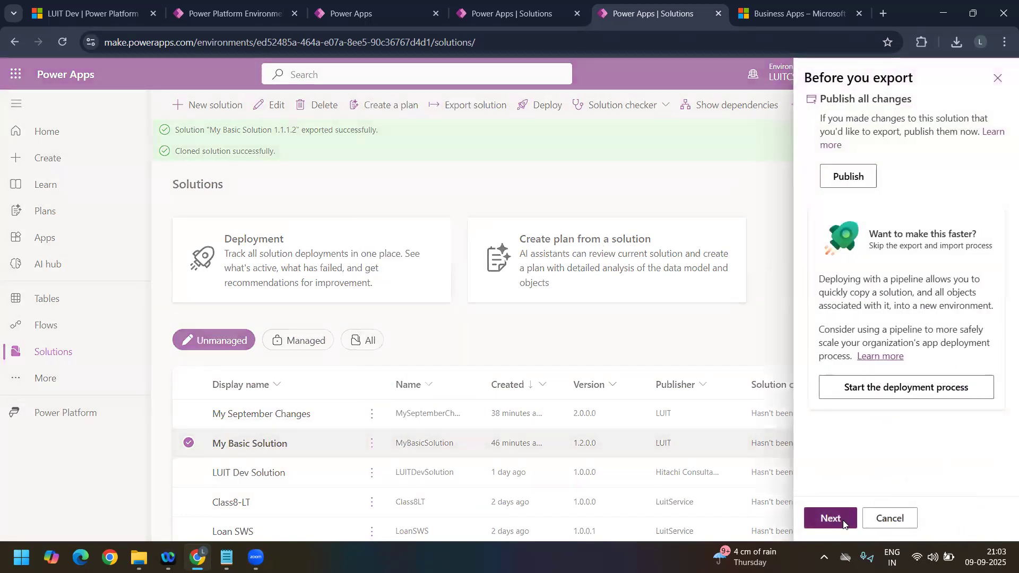
left_click(838, 520)
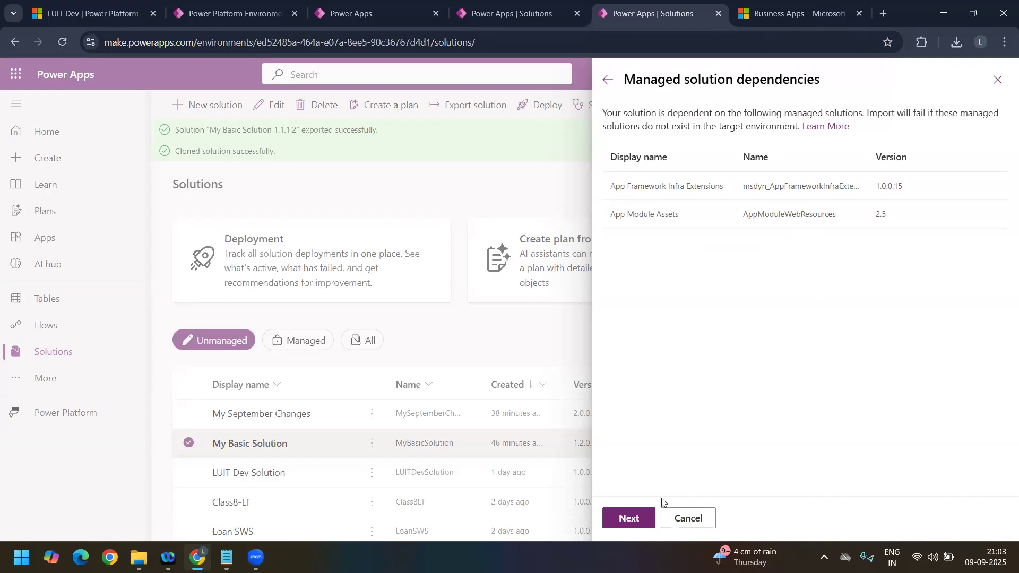
left_click(636, 524)
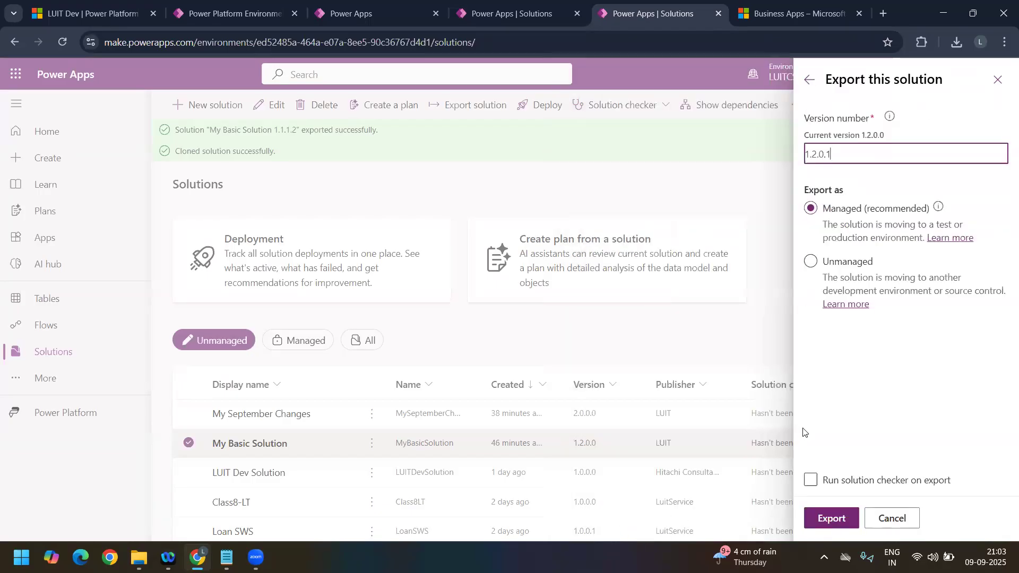
left_click(835, 517)
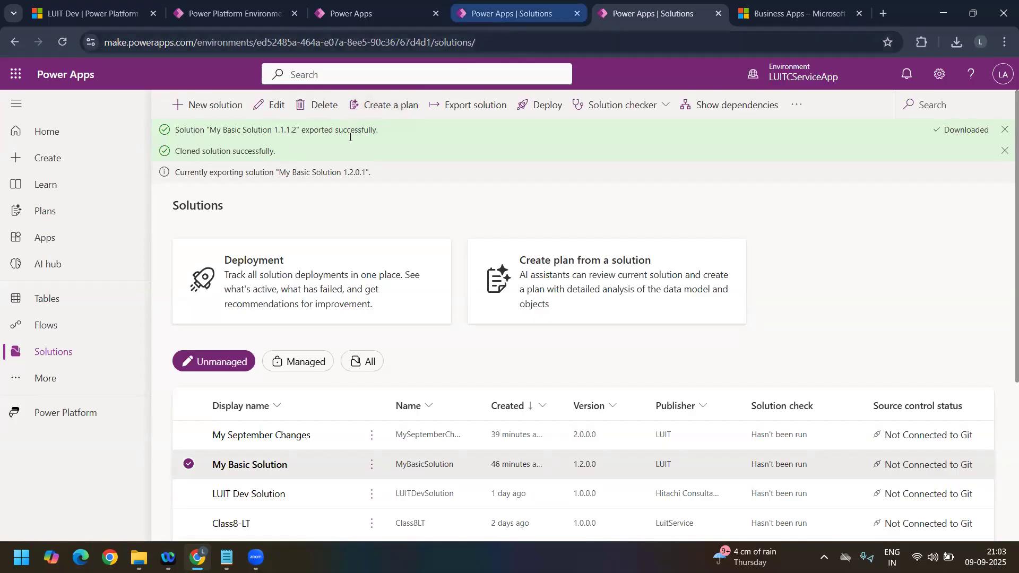
Step: Return to the LUITSales managed solutions list, deselect My Basic Solution, and dismiss both import notifications
left_click(509, 14)
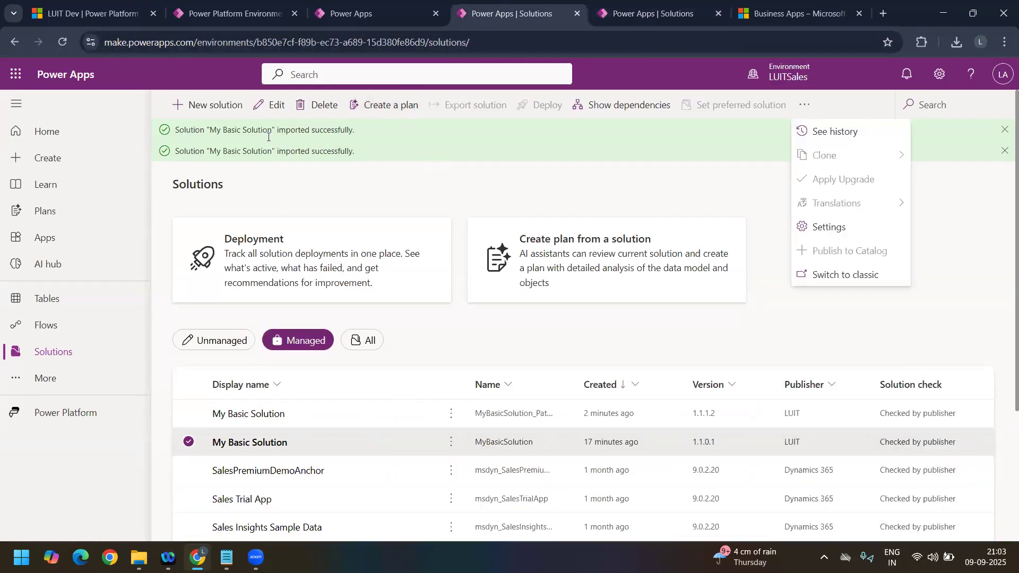
left_click(187, 442)
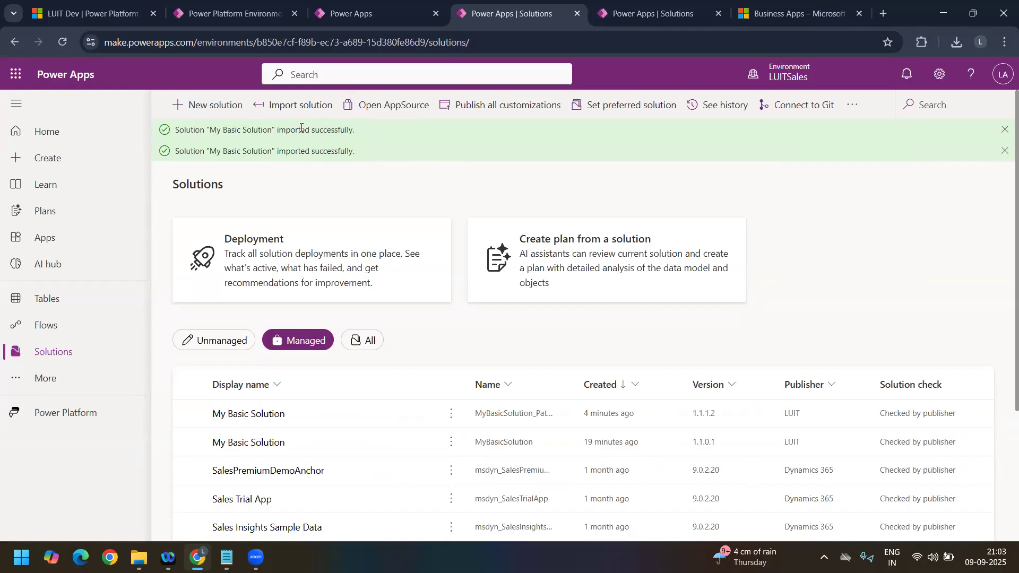
left_click(1005, 129)
left_click(1005, 129)
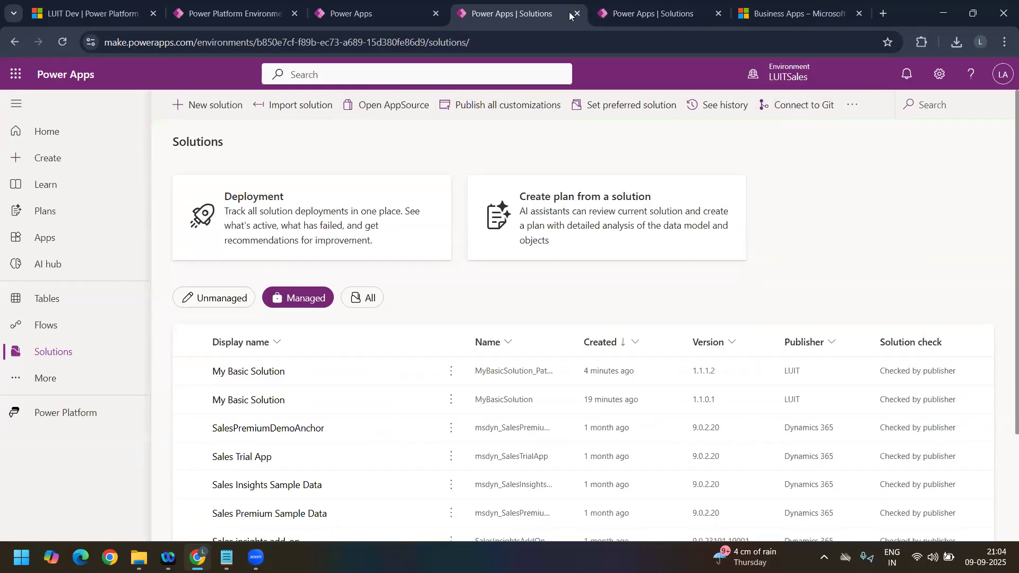
Step: Download the exported managed My Basic Solution 1.2.0.1 package from LUITCServiceApp, and return to the LUITSales solutions list
left_click(648, 14)
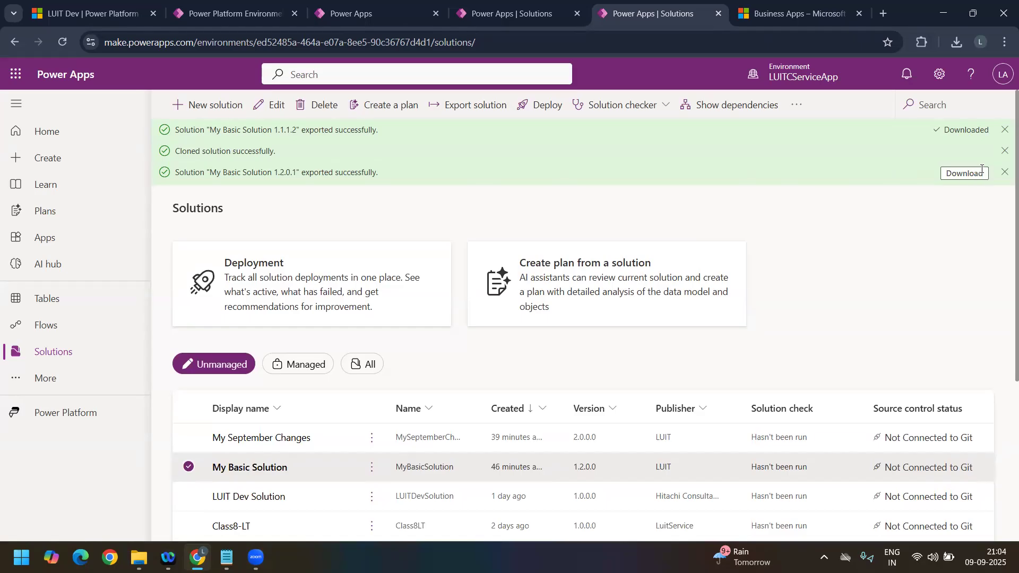
left_click(982, 170)
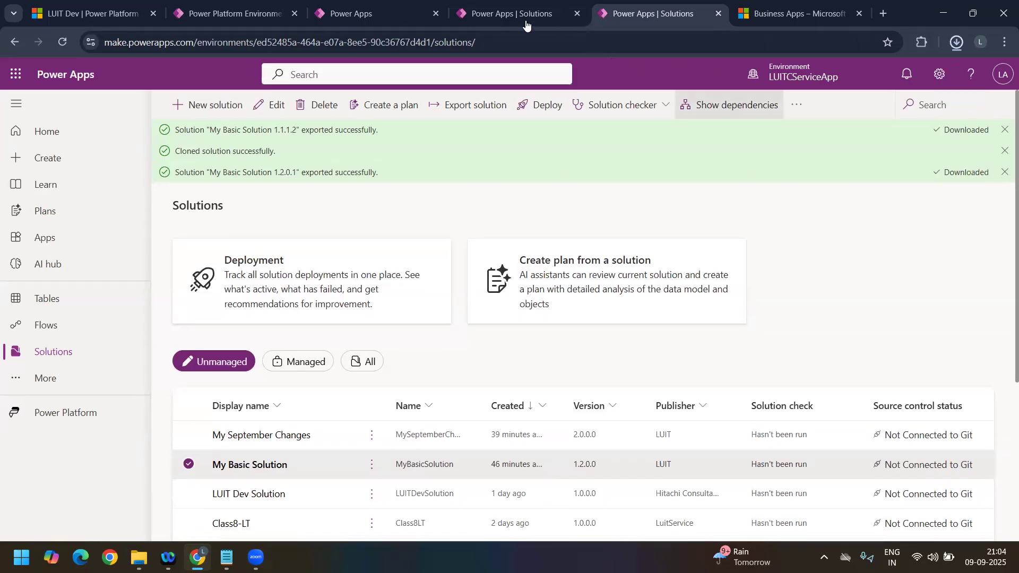
left_click(518, 14)
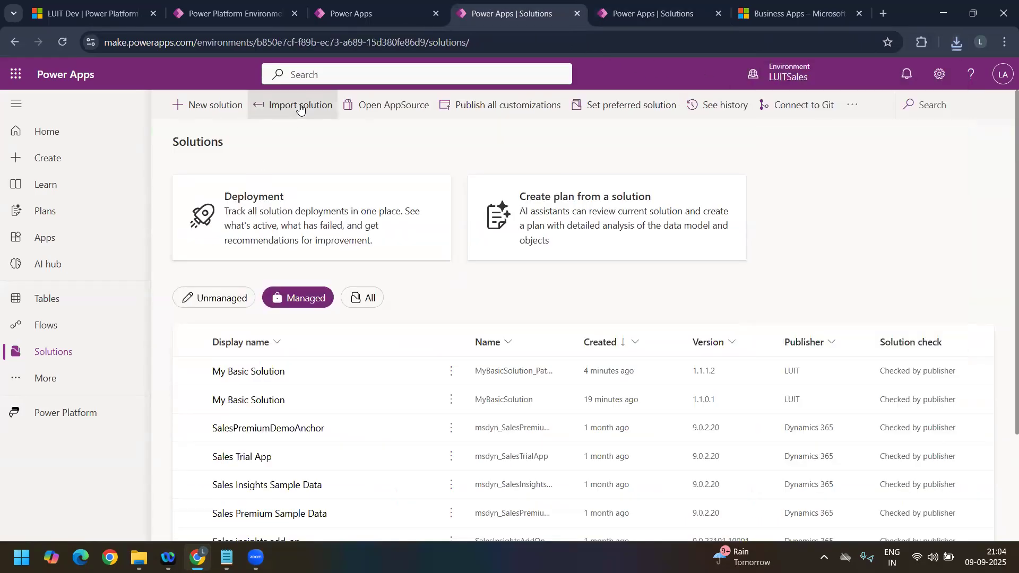
Step: Start a solution import in LUITSales using the downloaded MyBasicSolution_1_2_0_1_managed file, and proceed to its import details
left_click(299, 106)
left_click(469, 190)
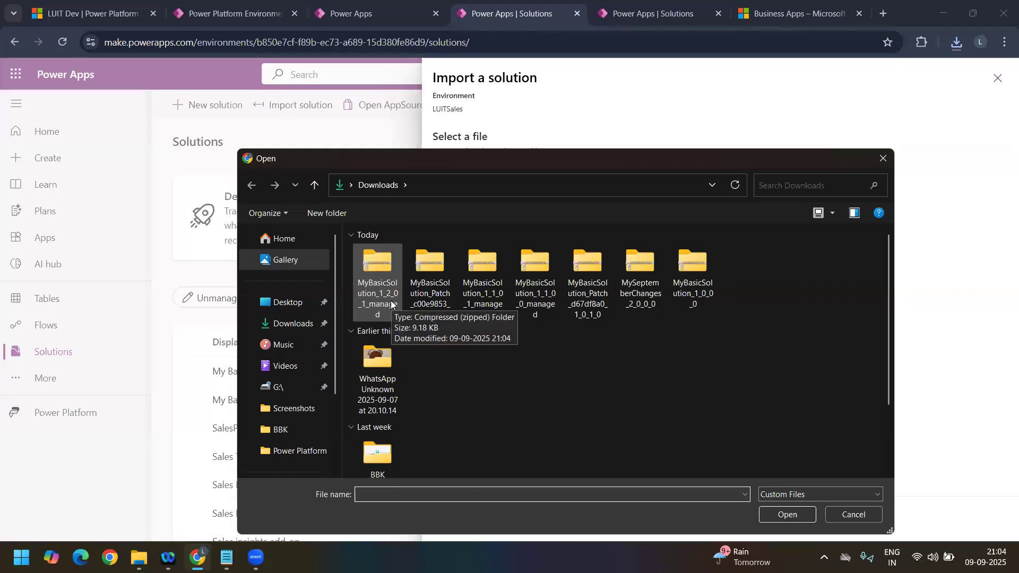
left_click(391, 304)
left_click(795, 516)
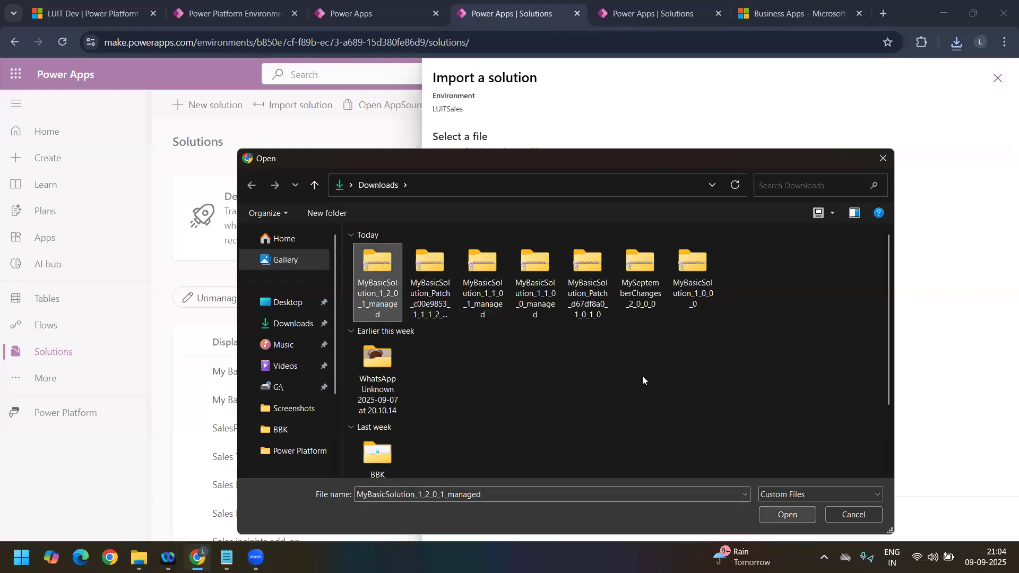
left_click(467, 524)
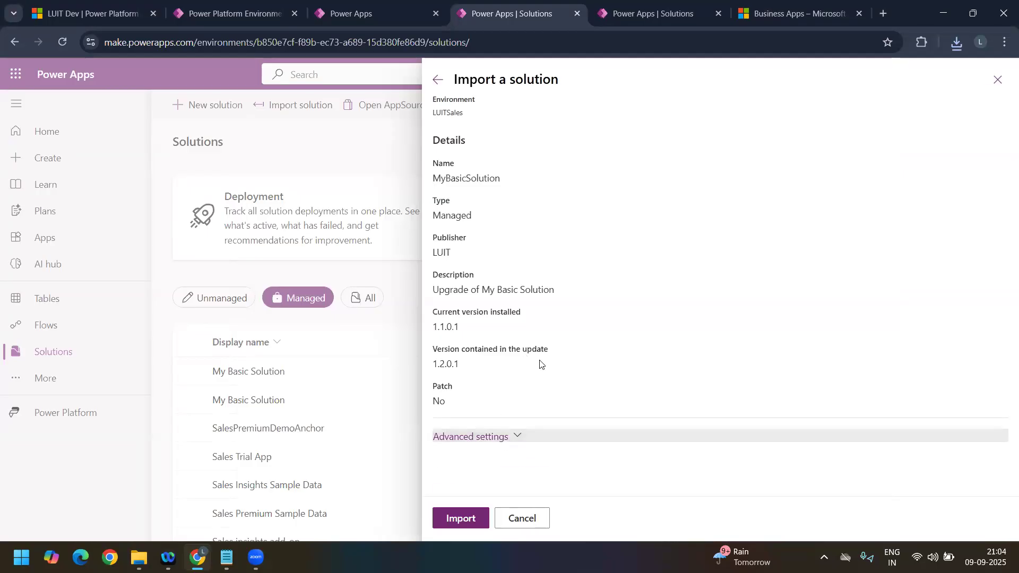
Step: Import the solution with the Stage for upgrade action from the advanced settings
left_click(478, 436)
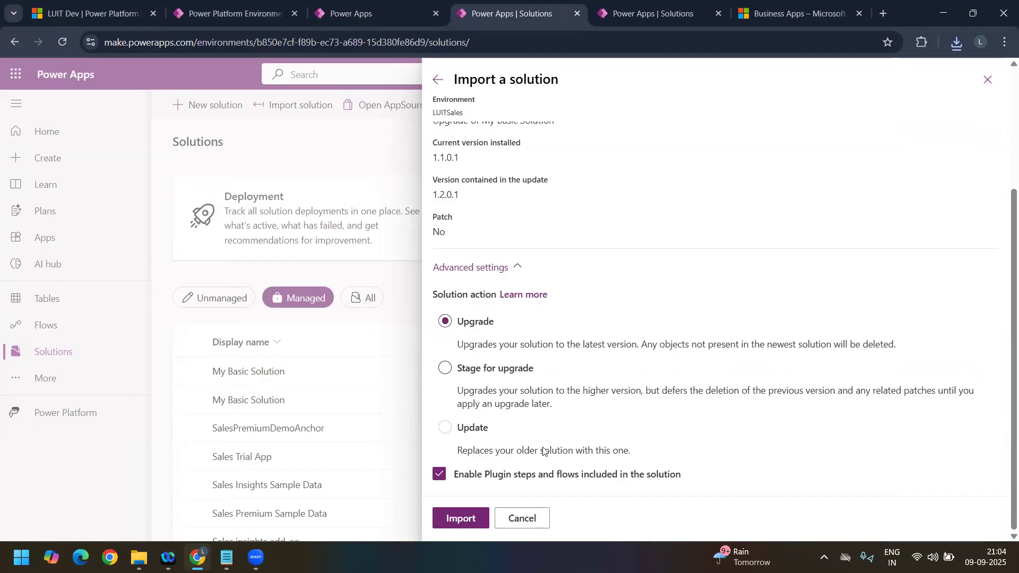
left_click(457, 373)
left_click(461, 519)
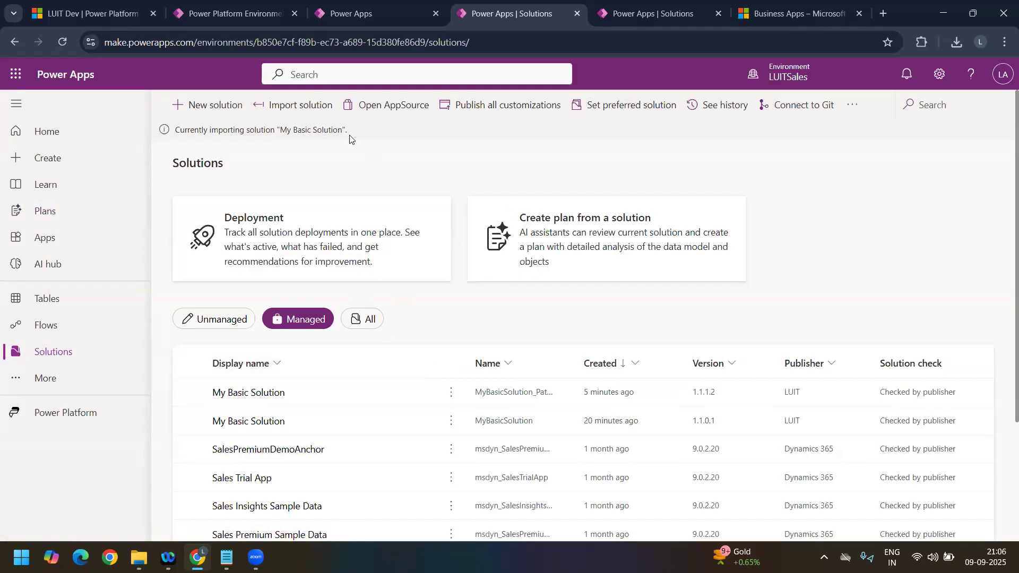
left_click(667, 18)
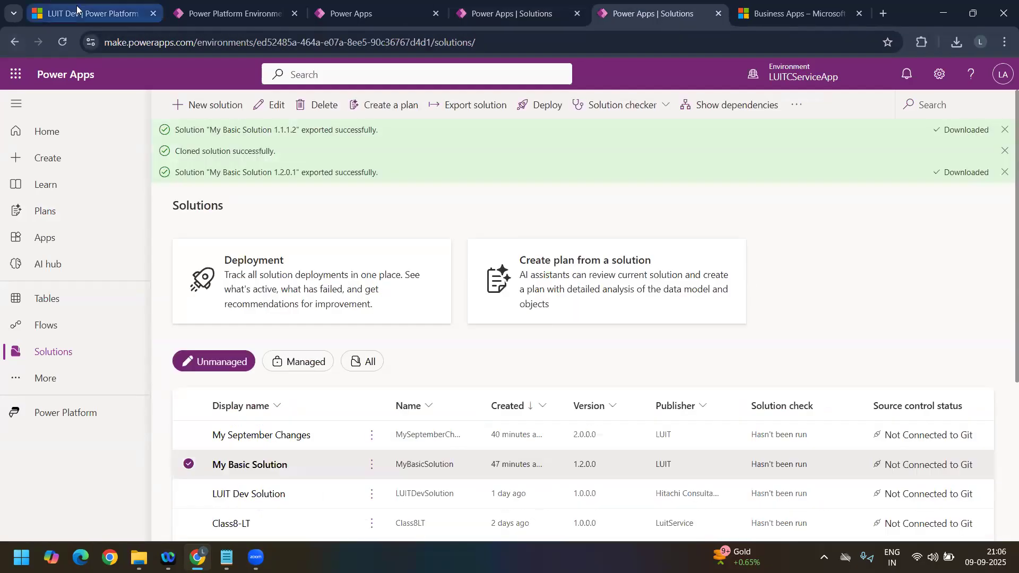
key("ctrl+1")
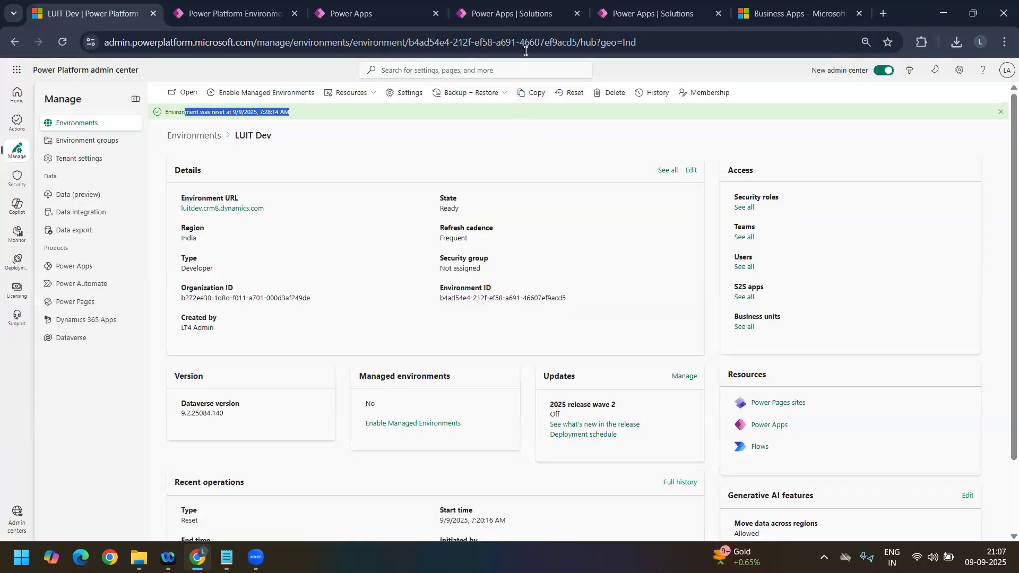
left_click(478, 24)
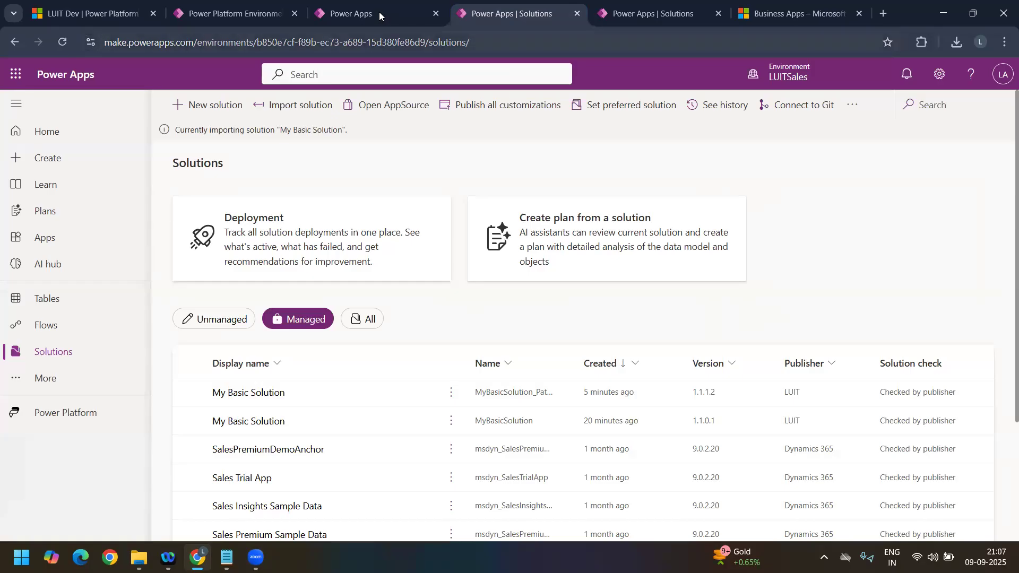
left_click(379, 11)
left_click(514, 14)
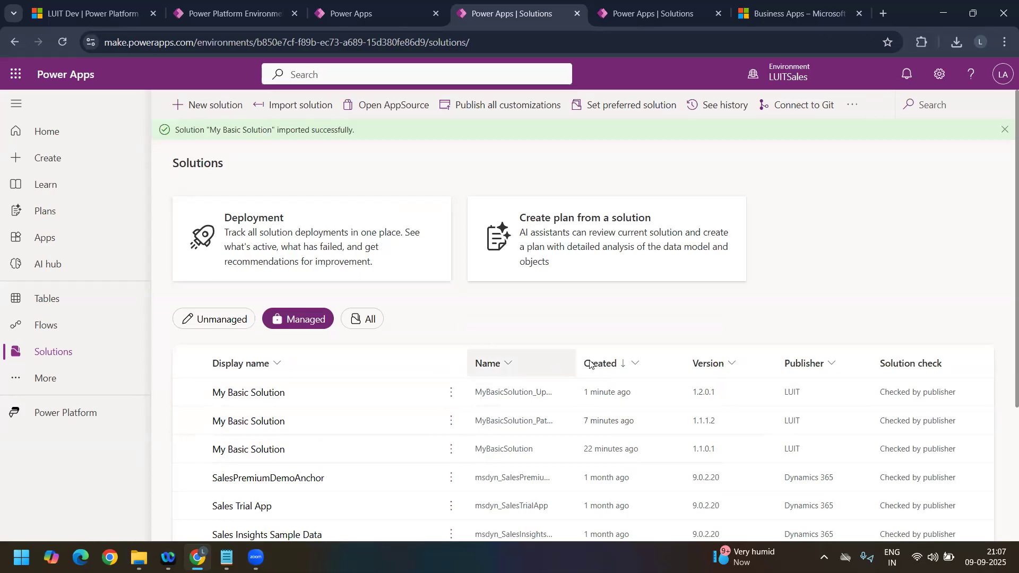
Step: Widen the Name column and compare the commands available for MyBasicSolution_Upgrade and the base MyBasicSolution
left_click_drag(577, 360, 650, 359)
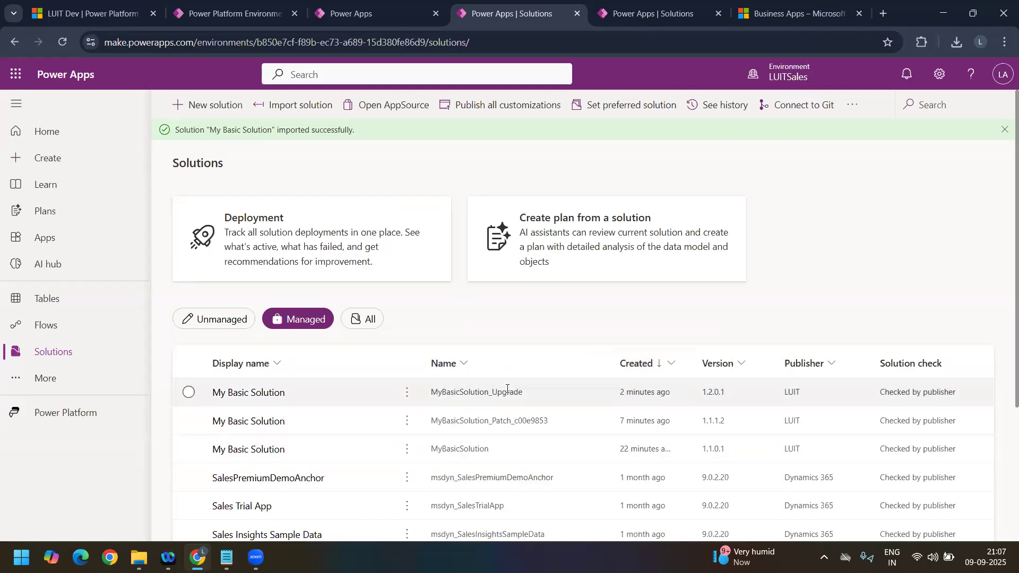
left_click(189, 396)
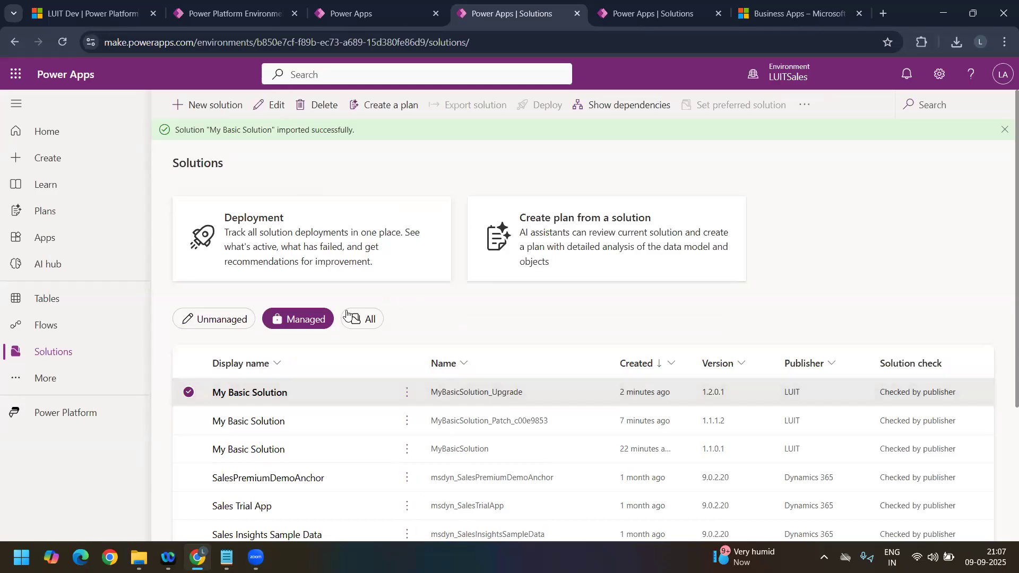
left_click(407, 395)
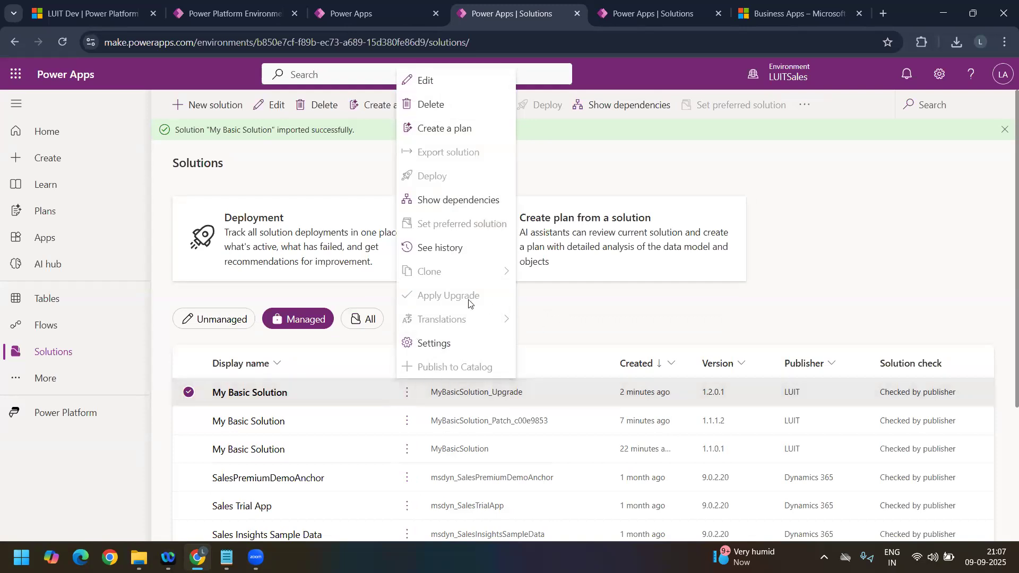
left_click(407, 450)
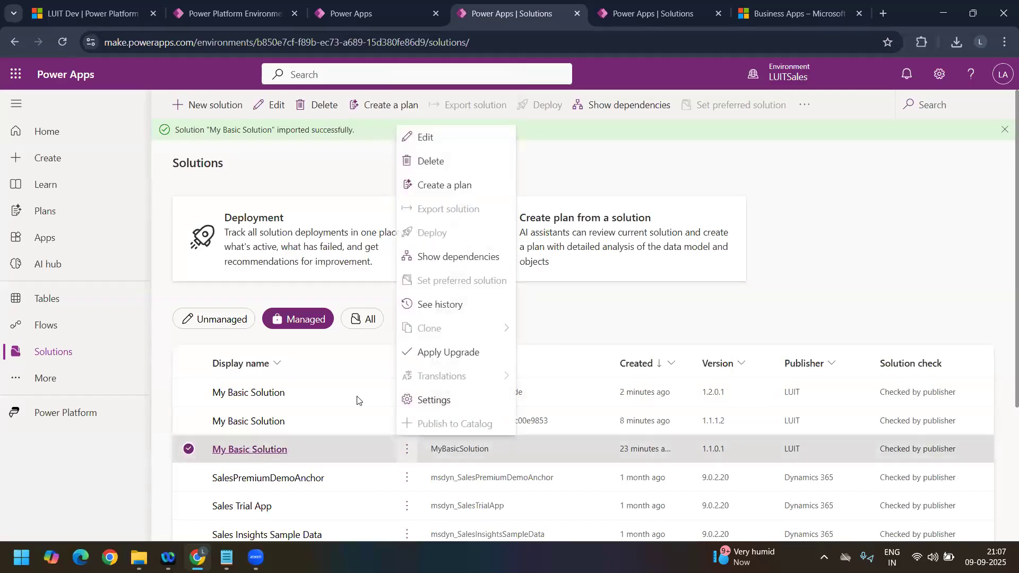
left_click(552, 320)
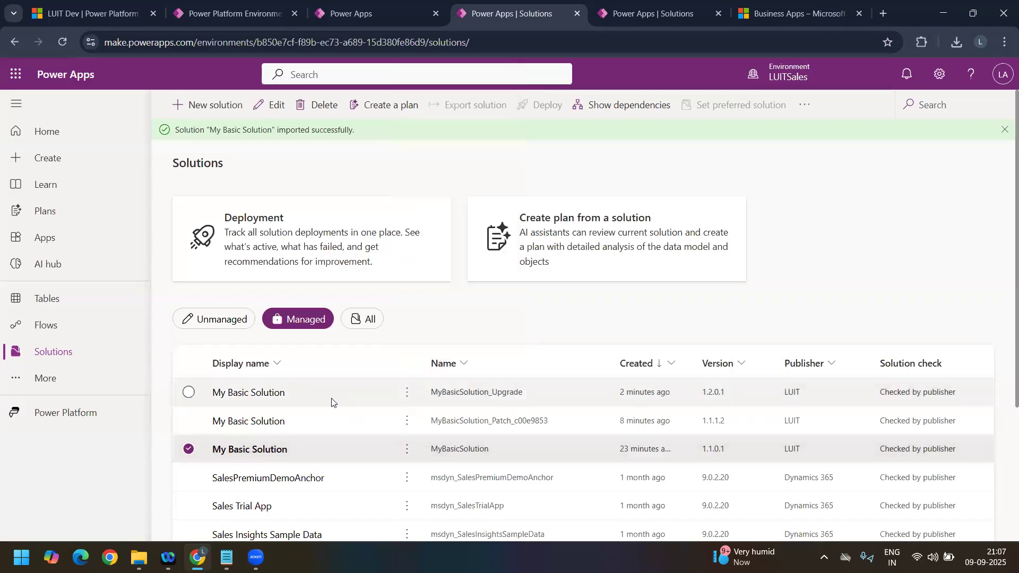
left_click(407, 450)
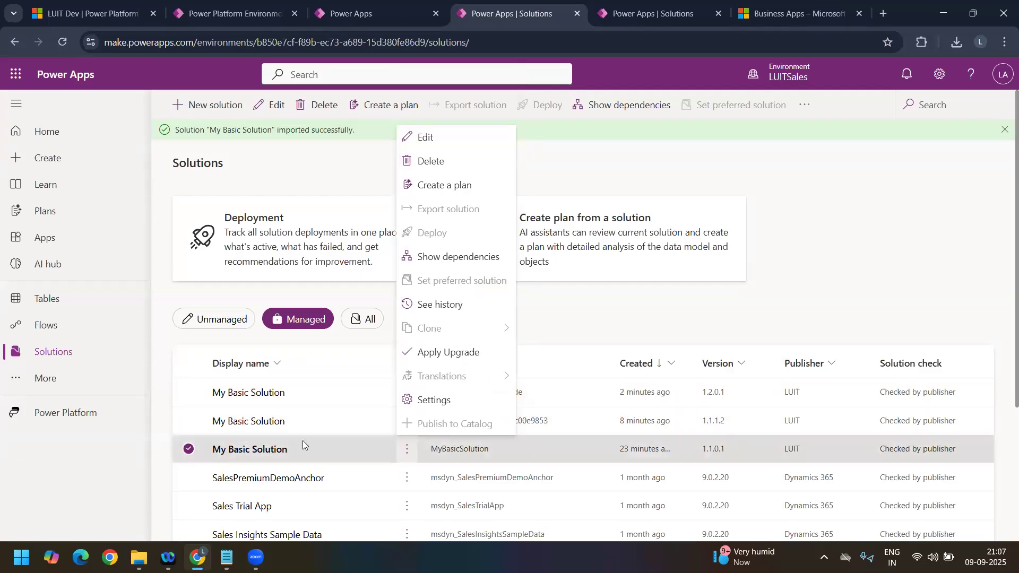
left_click(451, 451)
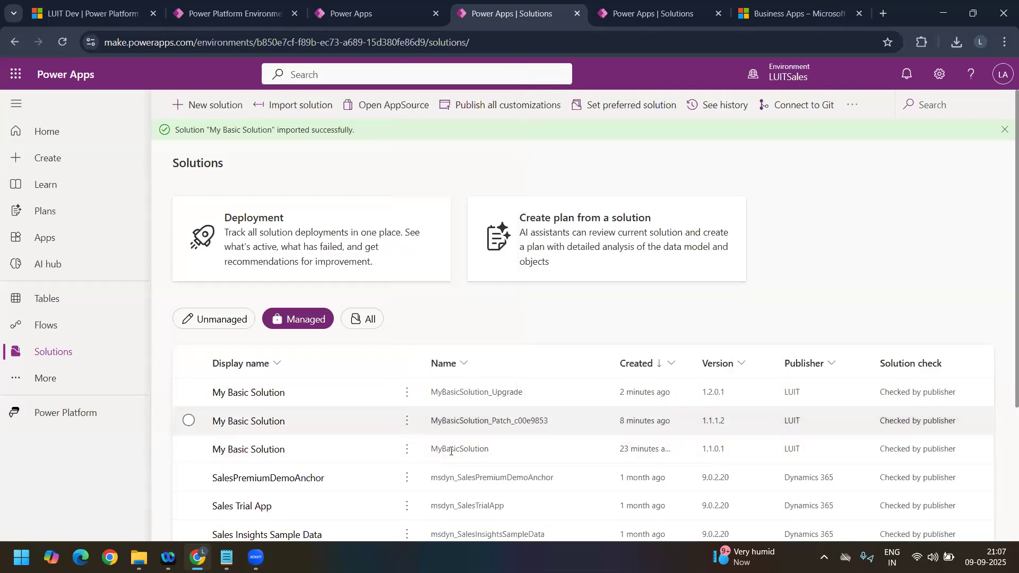
Step: Apply the staged upgrade to the base MyBasicSolution in LUITSales
double_click(486, 451)
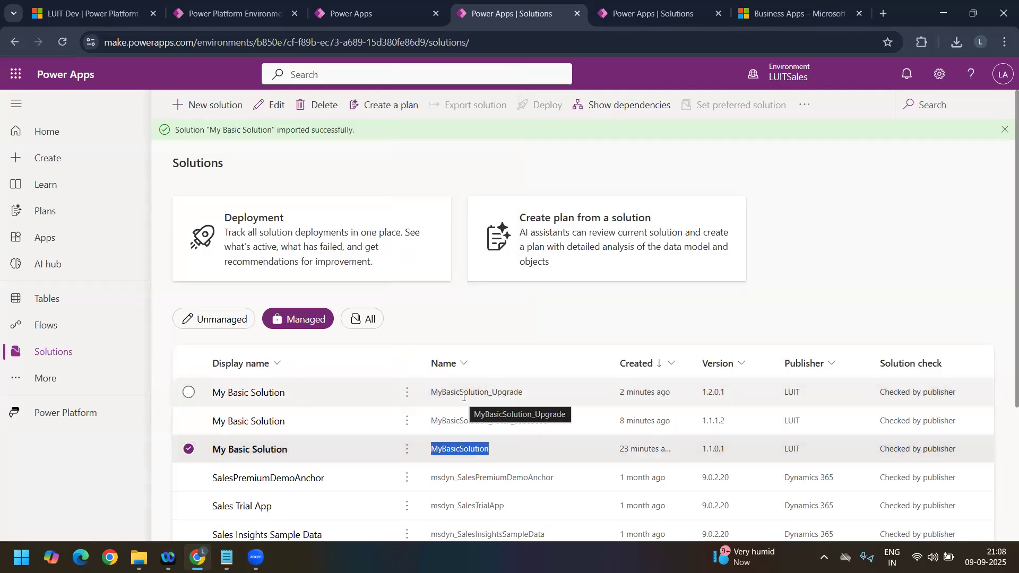
left_click(407, 451)
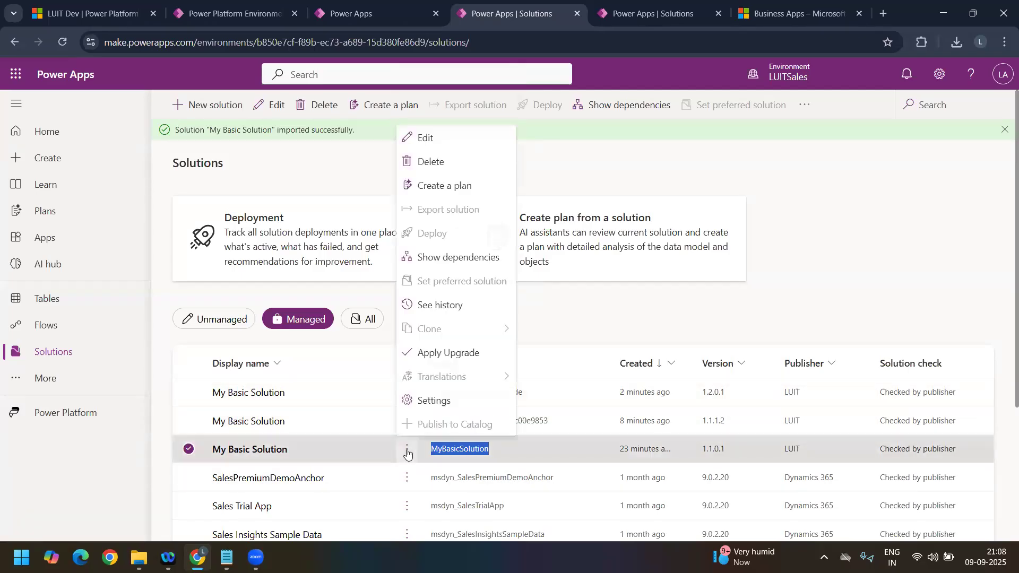
left_click(457, 355)
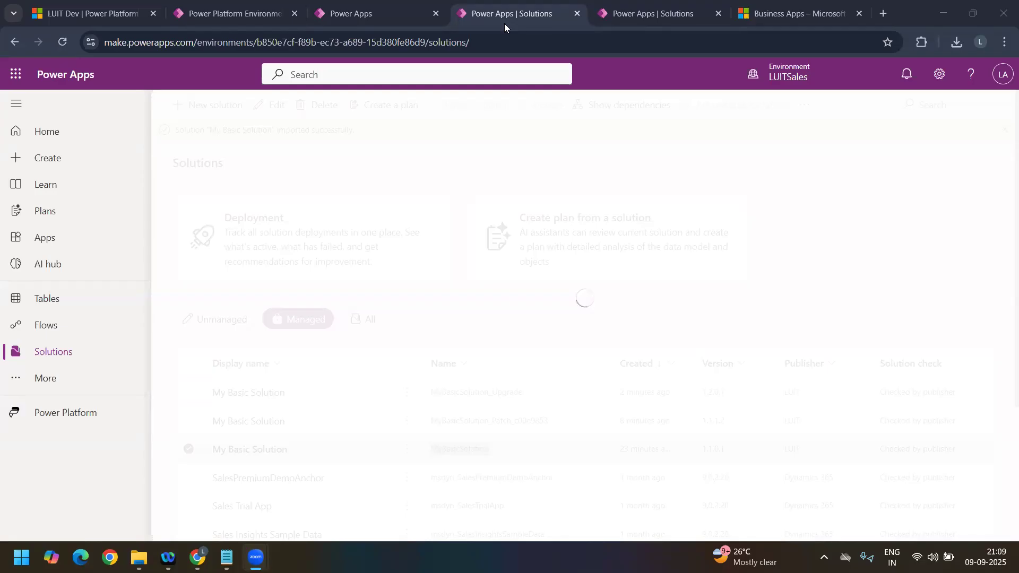
Step: Duplicate the LUITSales solutions browser tab, and close the LUITCServiceApp and Business Apps tabs
right_click(498, 6)
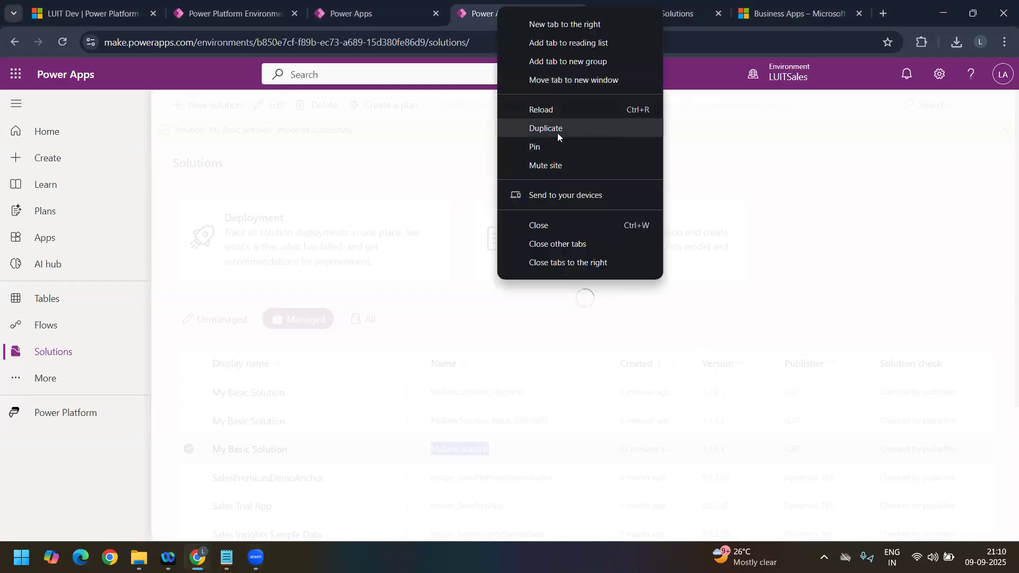
left_click(558, 133)
left_click(739, 13)
left_click(738, 14)
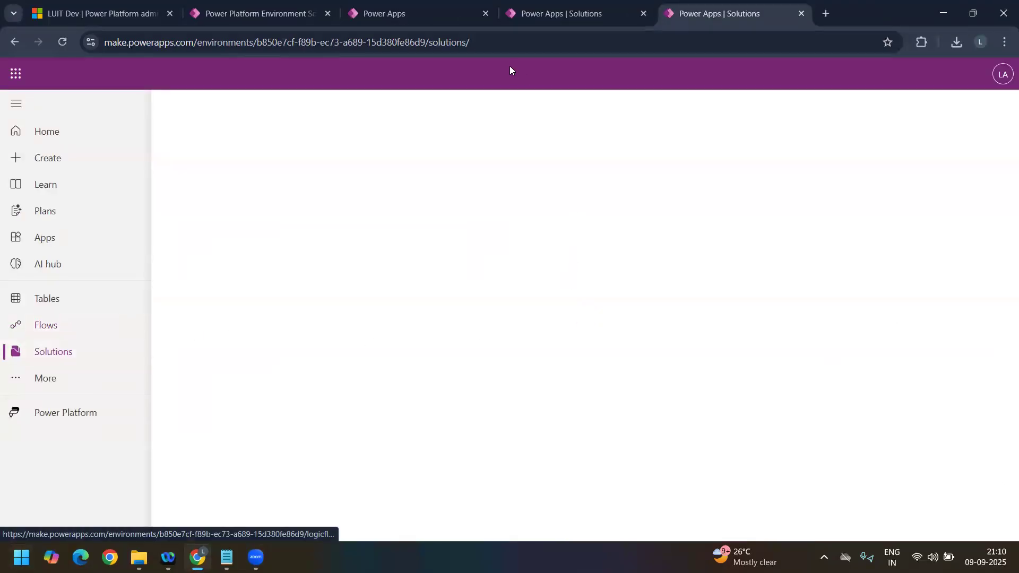
Step: Check the upgrade's progress against the managed solutions list in the duplicate tab, widening its Name column
left_click(554, 17)
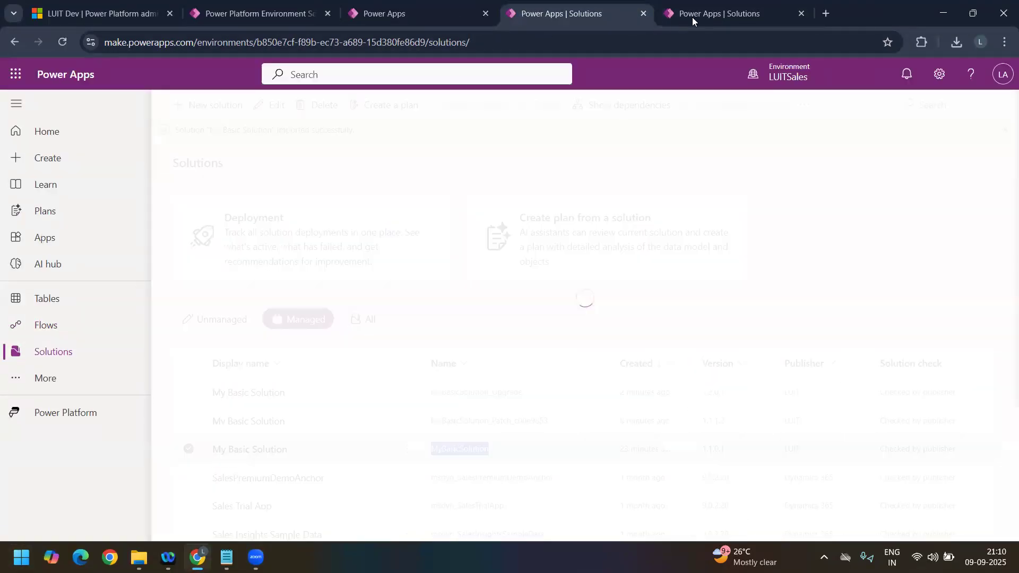
left_click(693, 16)
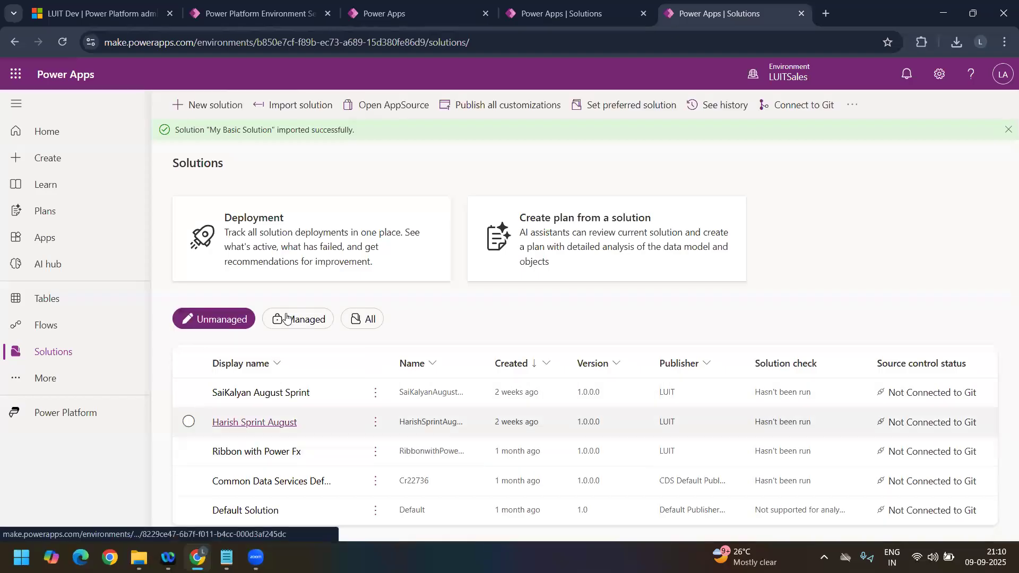
left_click(292, 319)
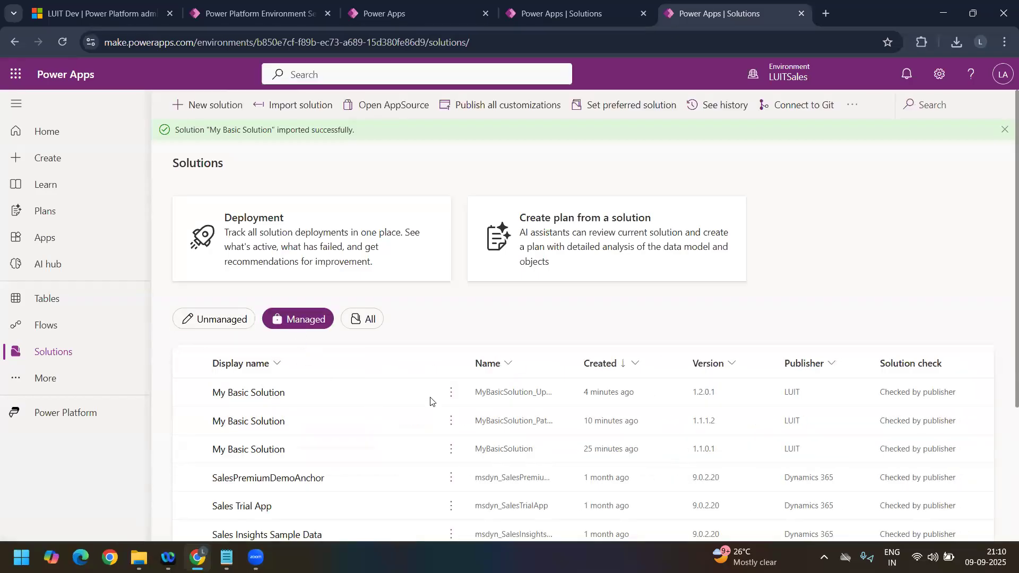
left_click_drag(573, 365, 610, 365)
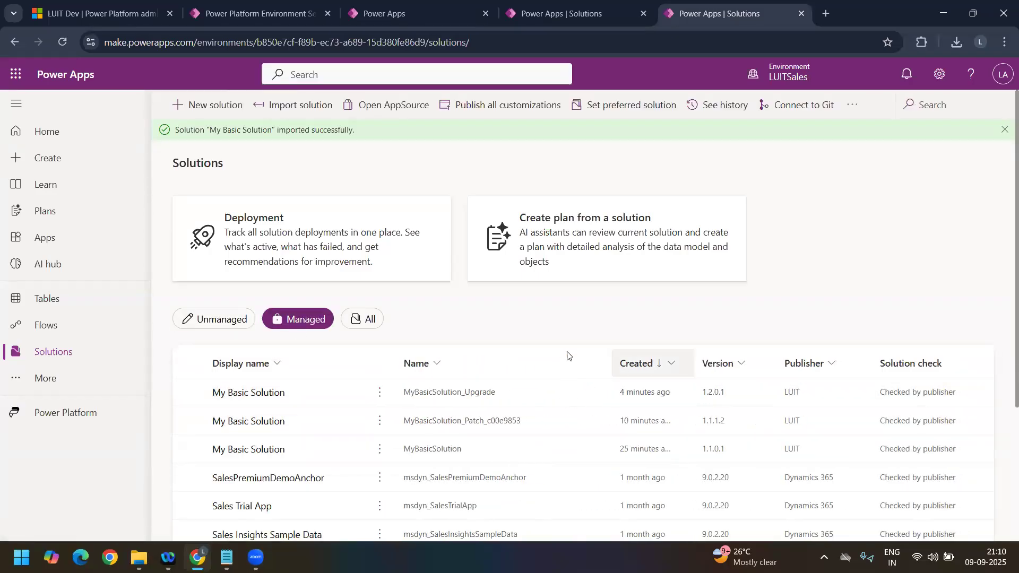
left_click(580, 16)
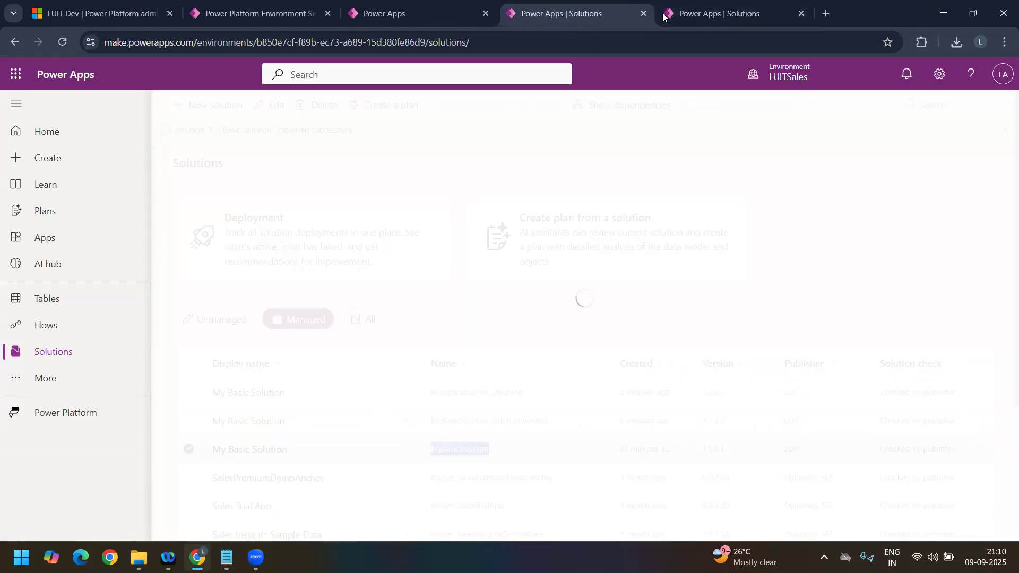
left_click(695, 15)
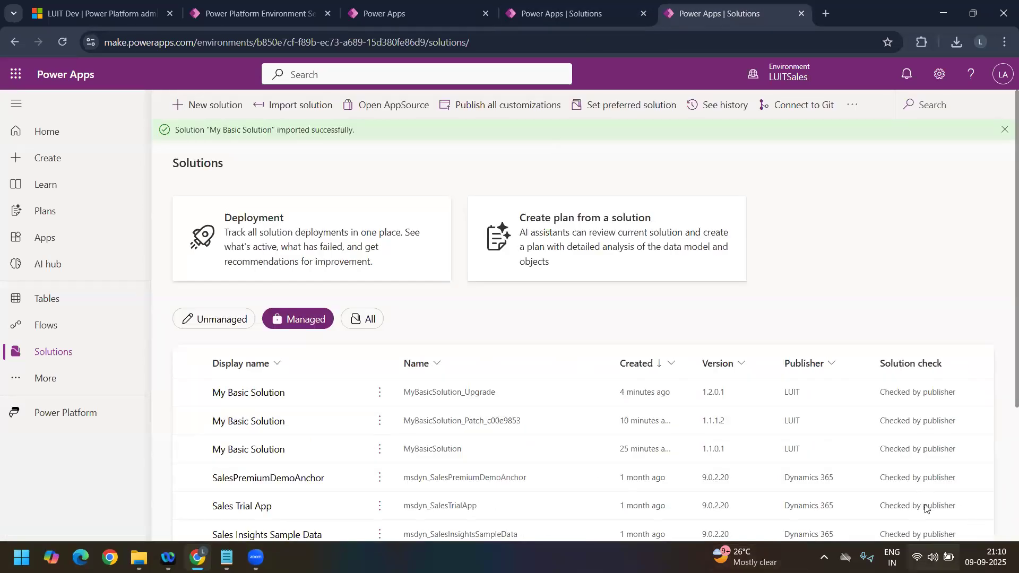
left_click(545, 21)
left_click(716, 20)
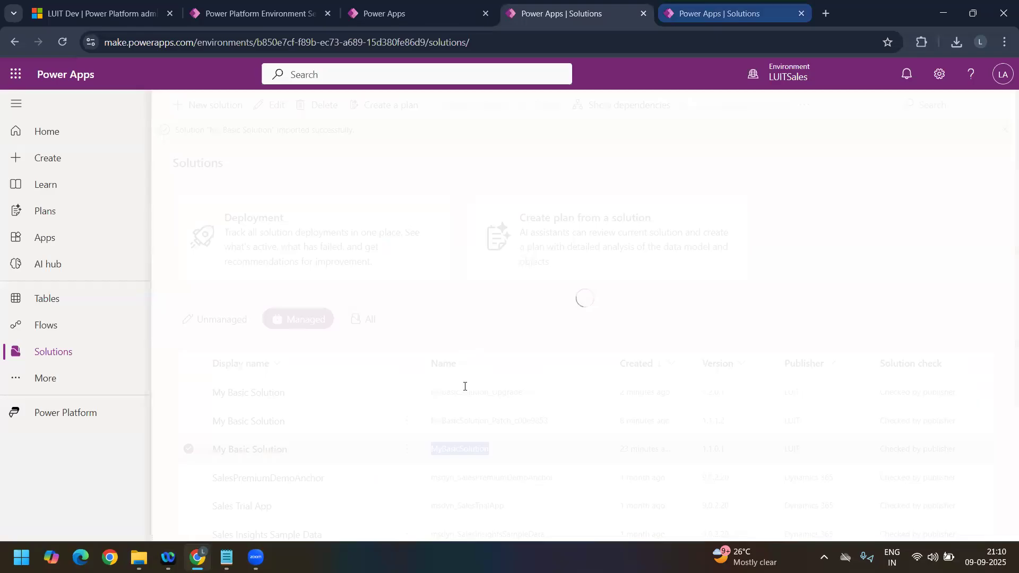
Step: Reload the duplicate solutions page and show the managed solutions again to recheck the My Basic Solution entries
left_click(63, 46)
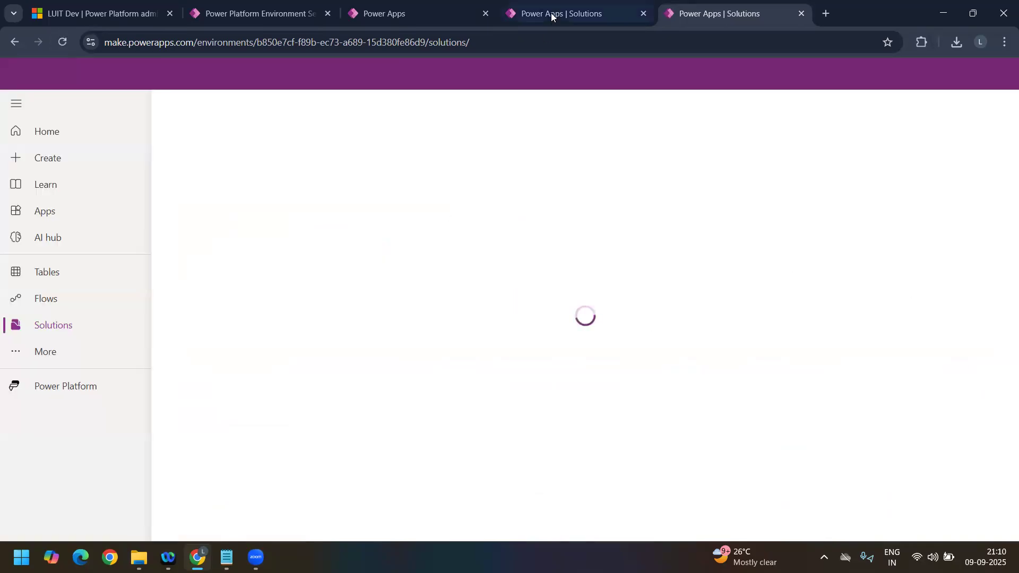
left_click(551, 13)
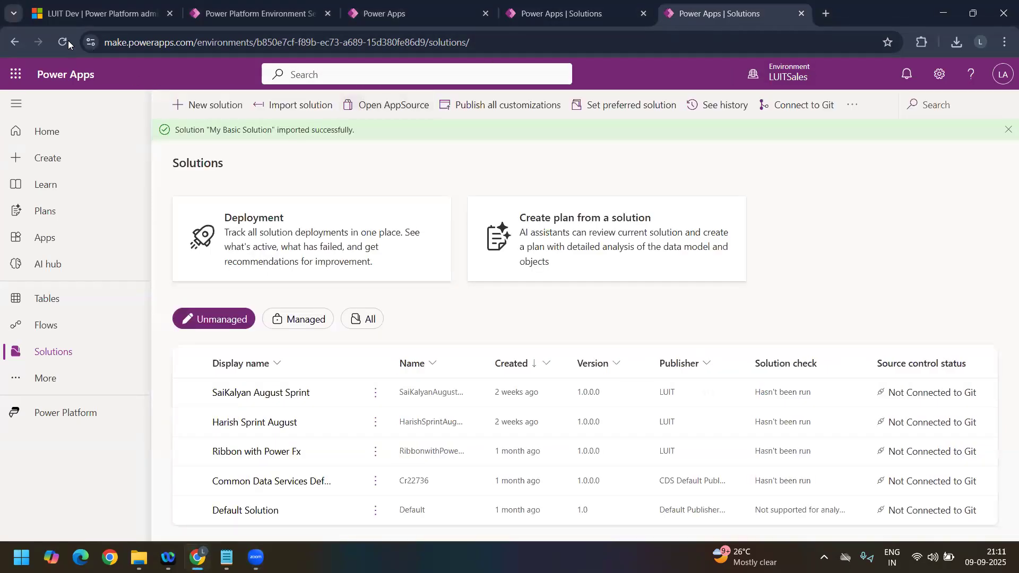
left_click(66, 41)
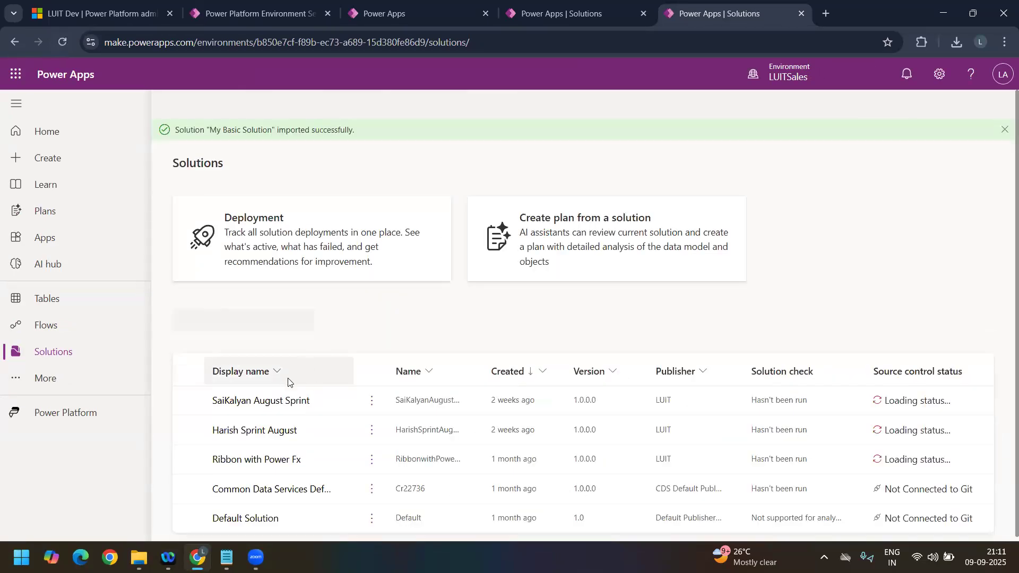
left_click(301, 323)
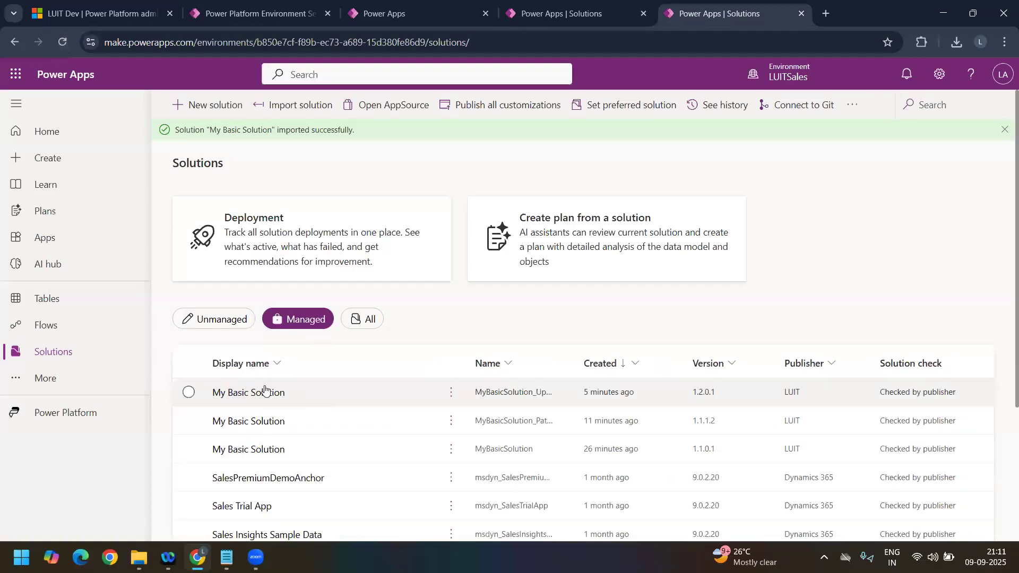
Step: Play the My Sept 2nd Week app from the LUITSales apps list and view its Active Containers page
left_click(68, 247)
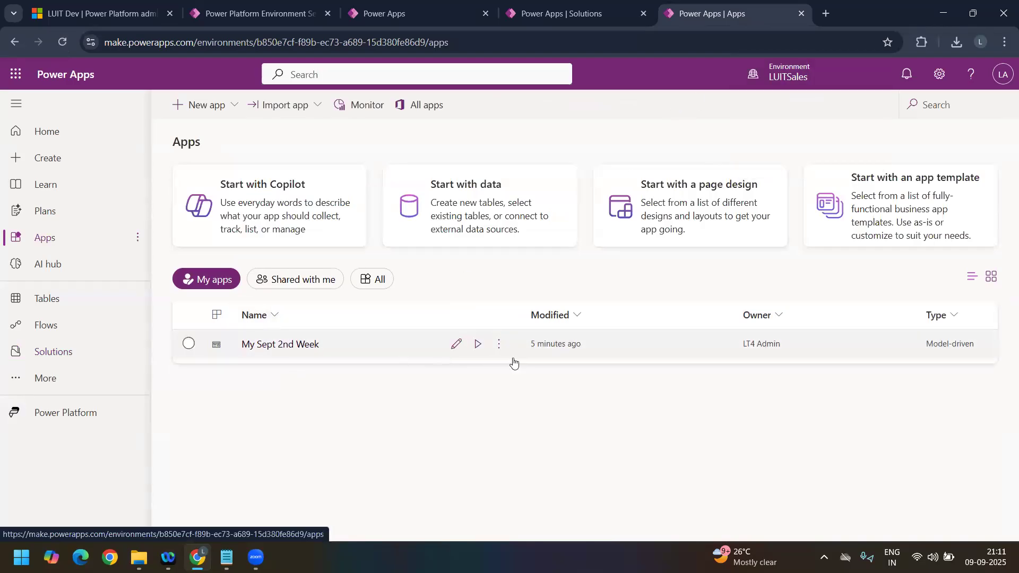
left_click(481, 347)
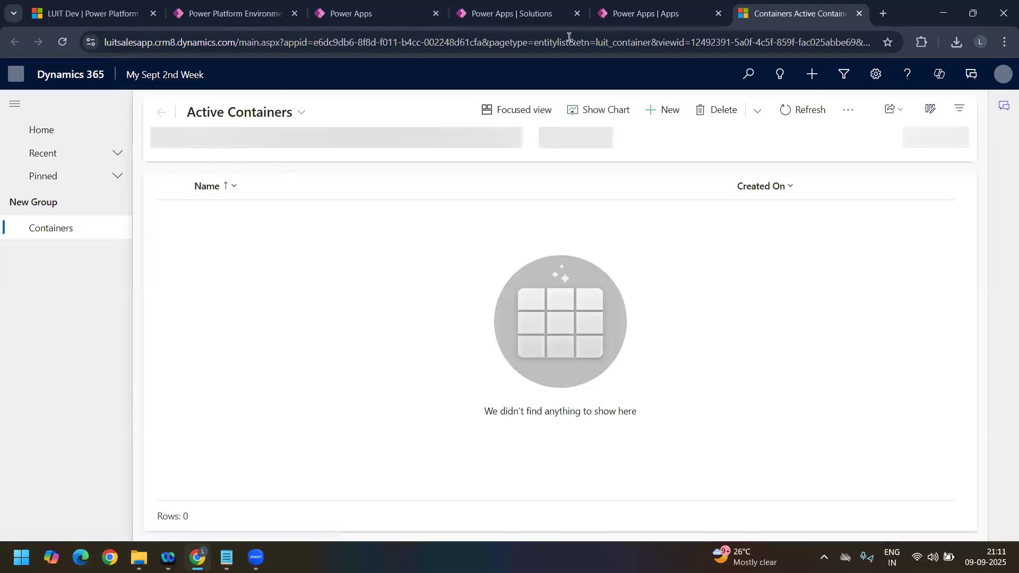
left_click(504, 15)
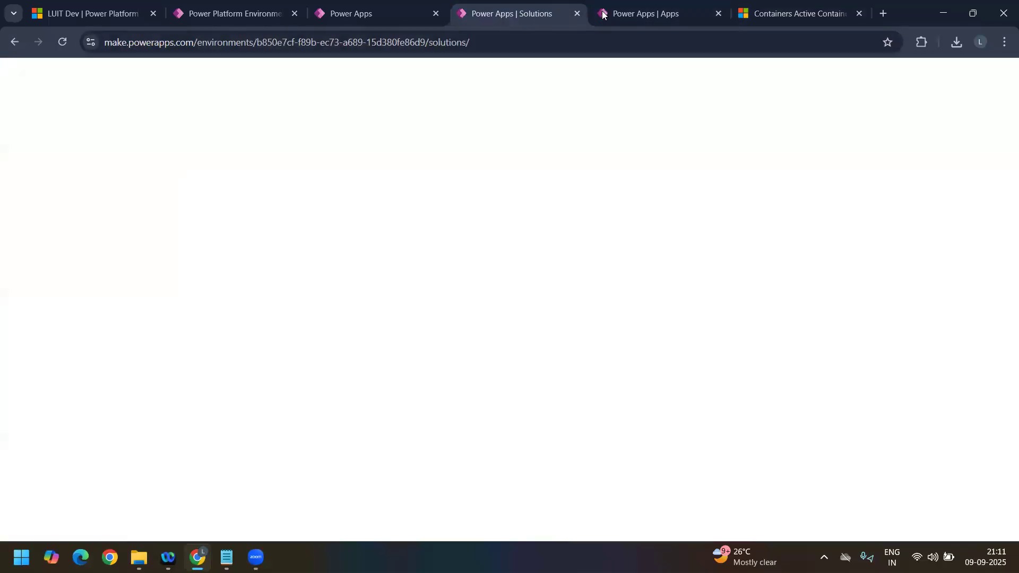
left_click(641, 15)
left_click(788, 16)
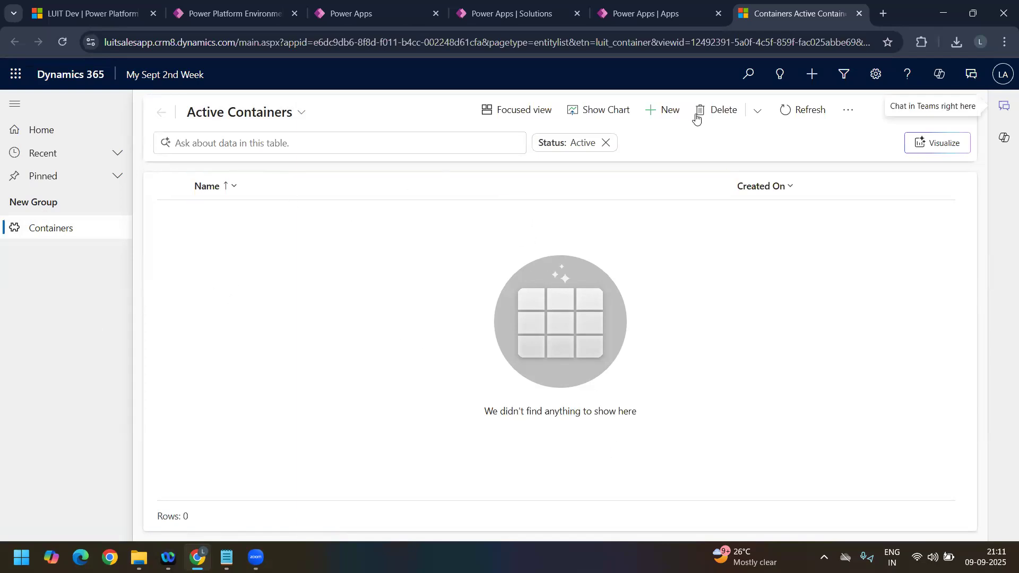
Step: Check the apps shared with me in LUITSales, and return to the managed solutions list in the same browser tab
left_click(643, 18)
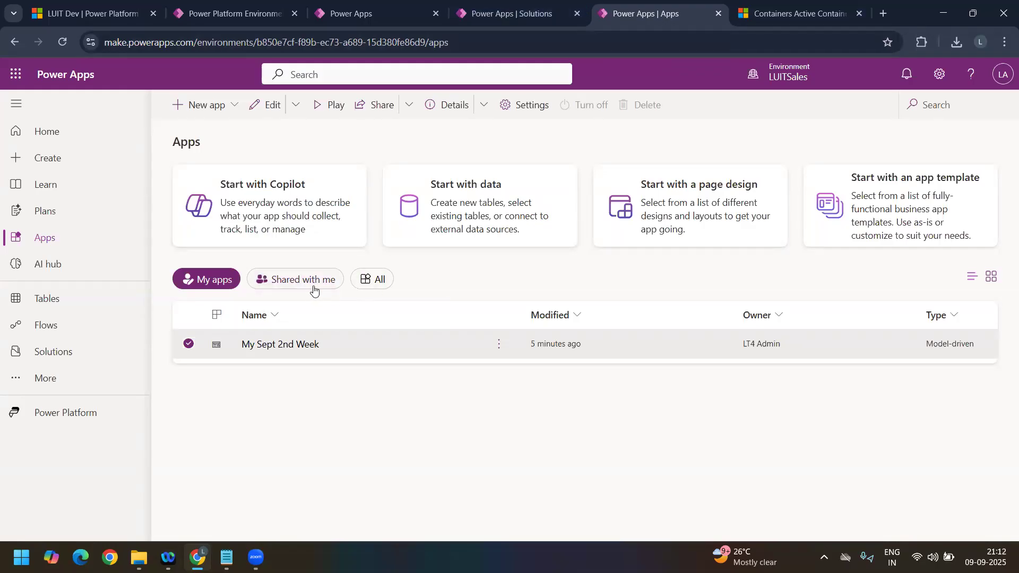
left_click(324, 274)
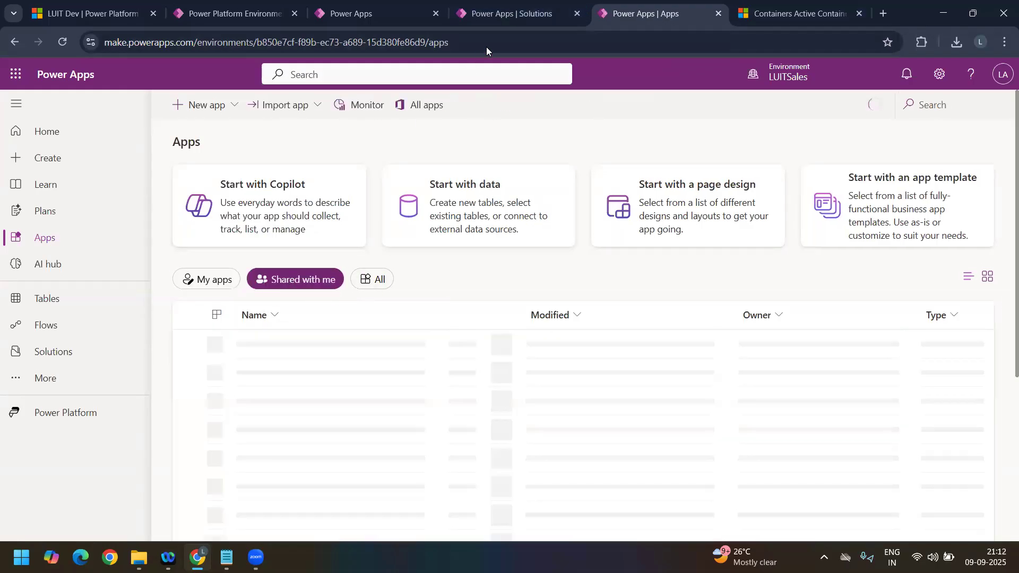
left_click(74, 352)
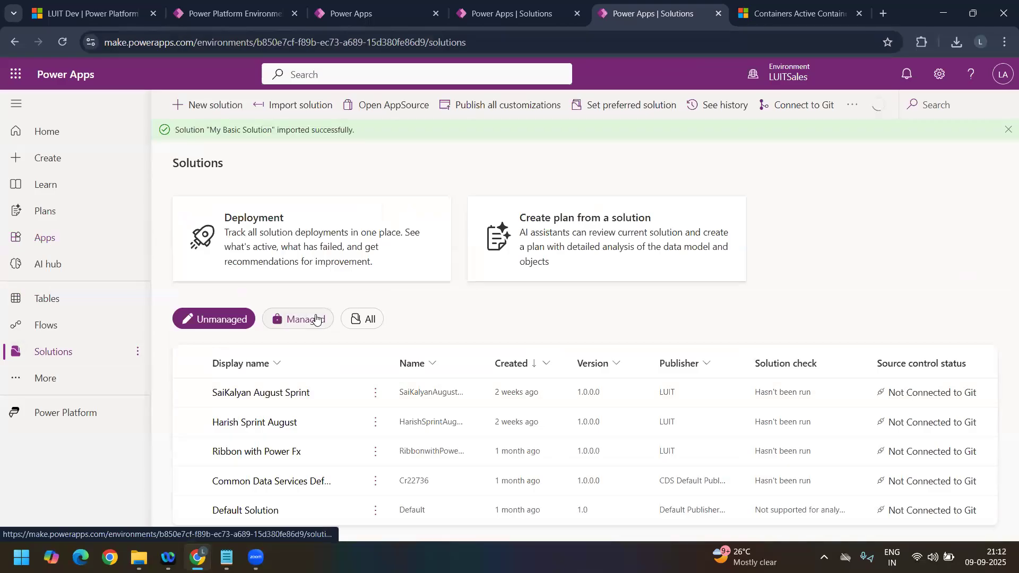
left_click(315, 319)
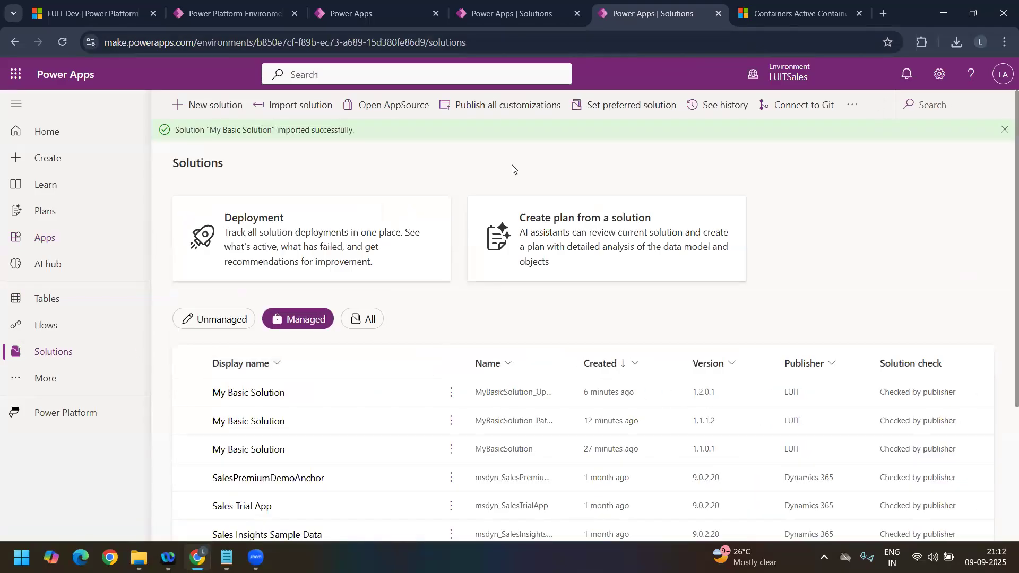
Step: Check the upgrade status in the original solutions tab, reload its managed solutions list, and widen the Display name column
left_click(501, 15)
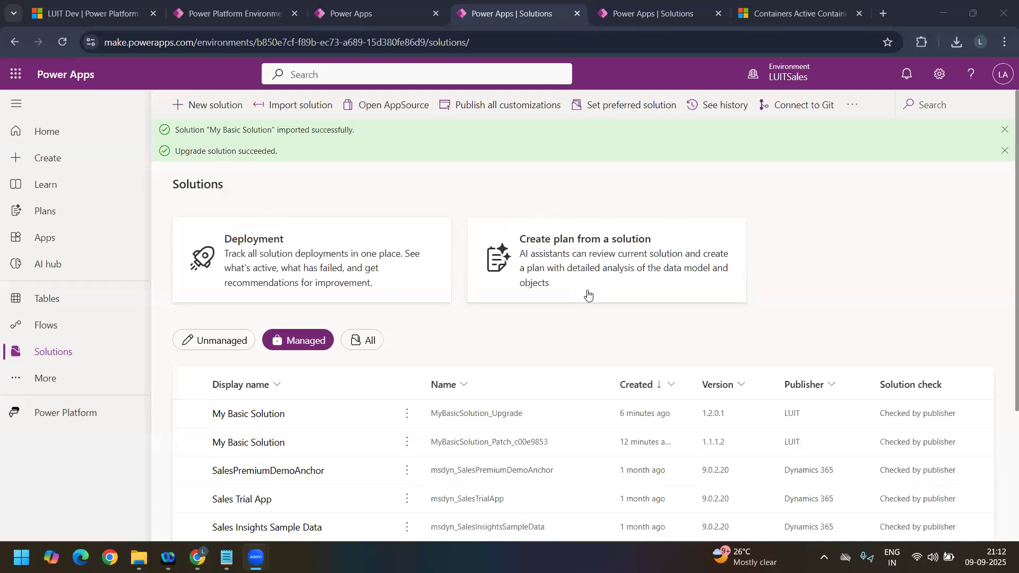
left_click(600, 336)
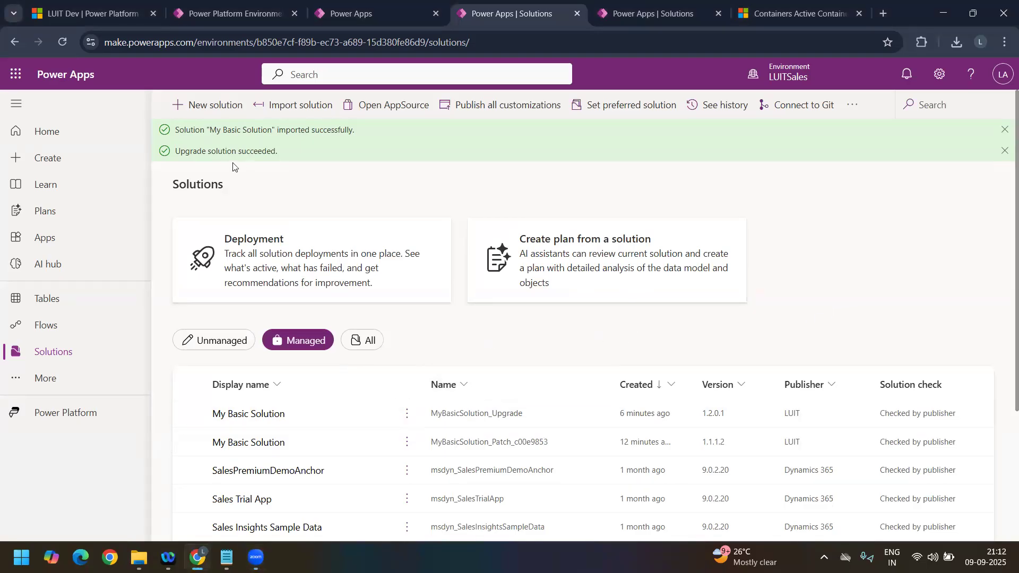
left_click_drag(216, 151, 278, 152)
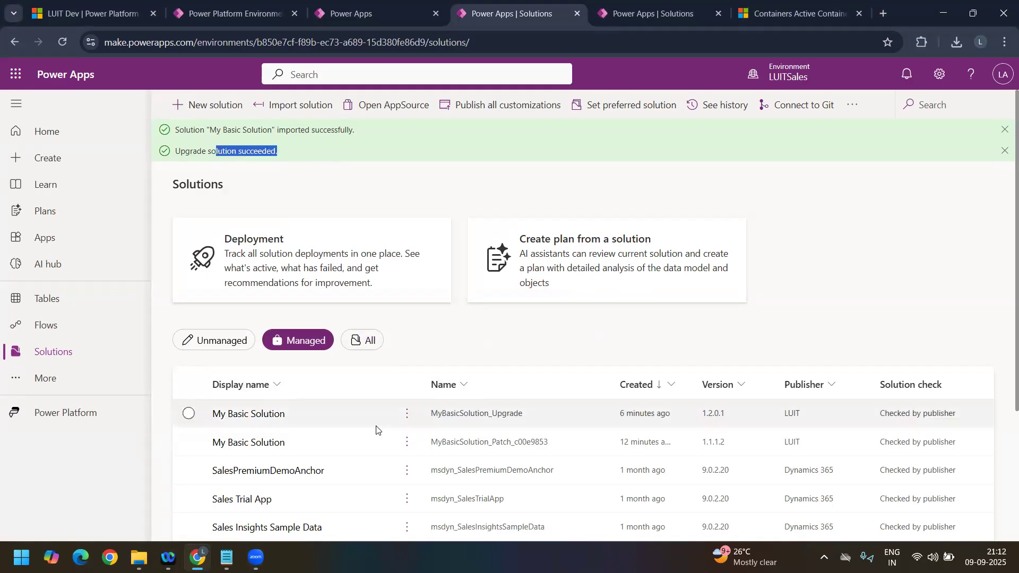
left_click(62, 42)
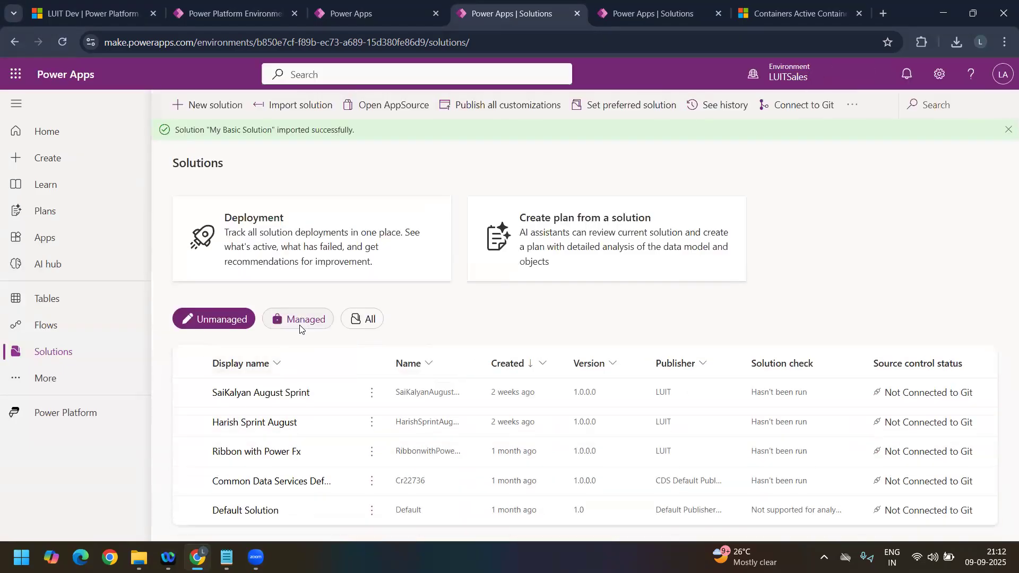
left_click(298, 319)
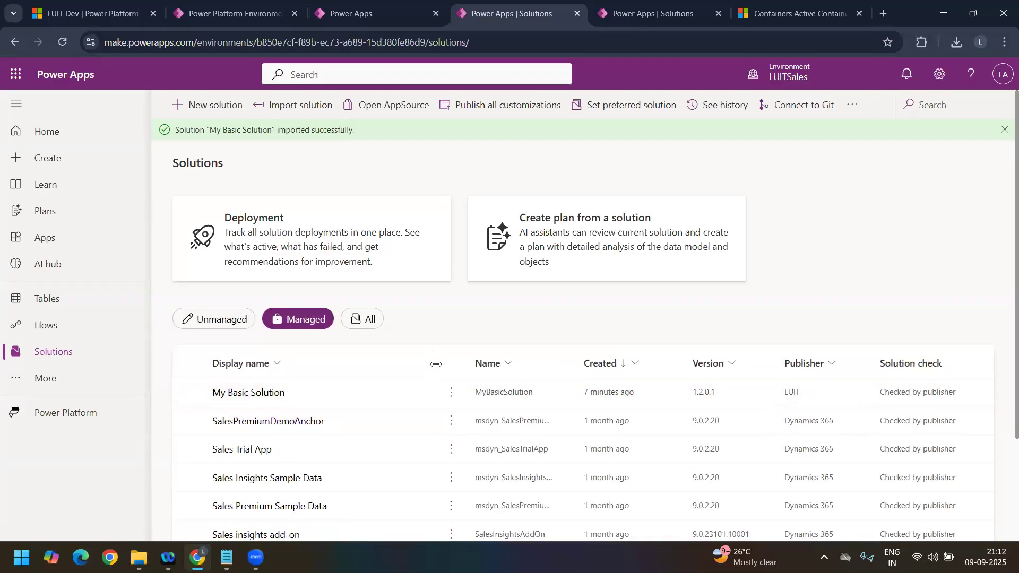
left_click_drag(436, 365, 482, 364)
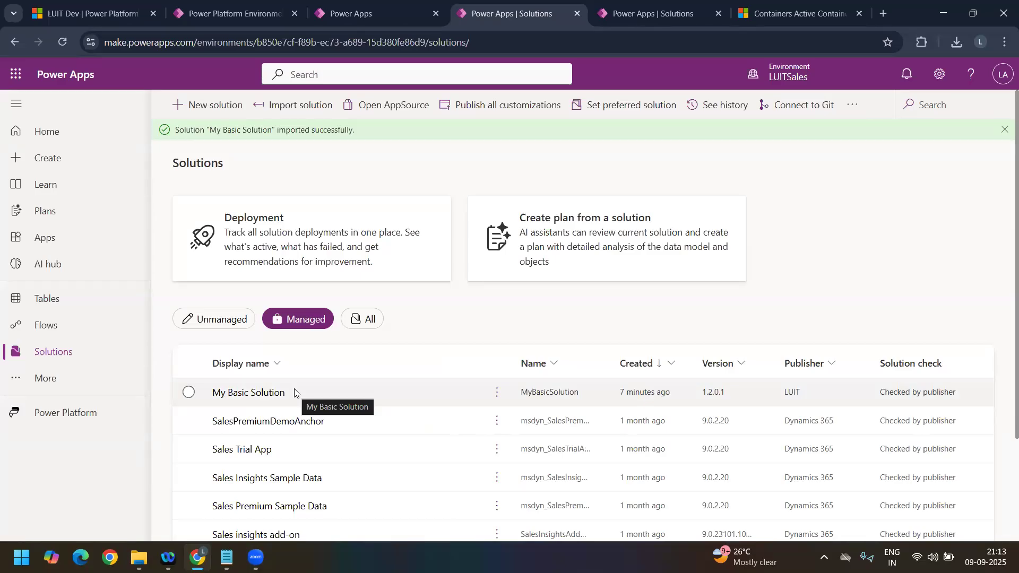
Step: Examine the Container table's columns and forms inside the managed My Basic Solution, and return to the solutions list
left_click(252, 399)
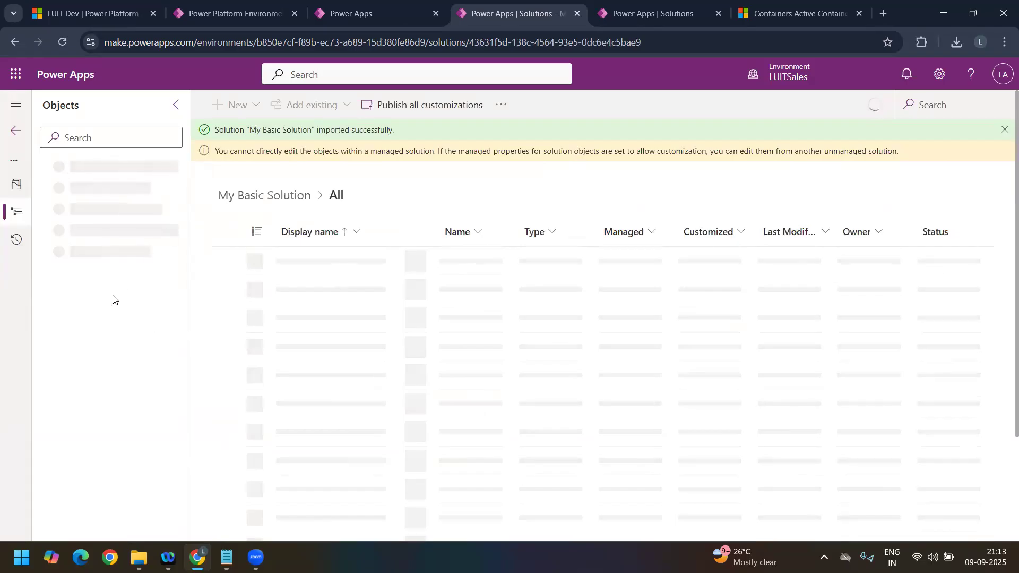
left_click(54, 319)
left_click(61, 342)
left_click(114, 361)
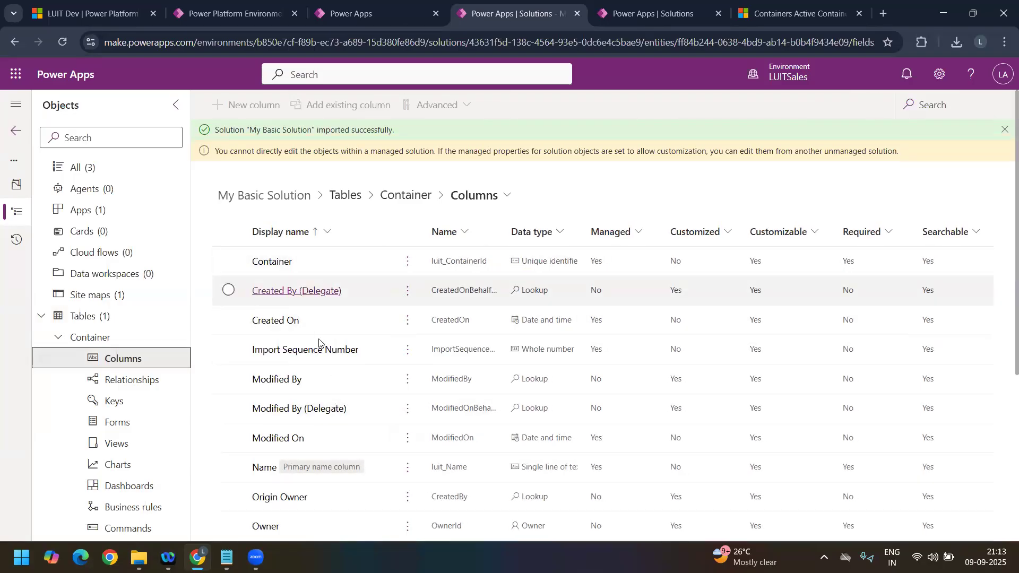
scroll(335, 382, "down", 2)
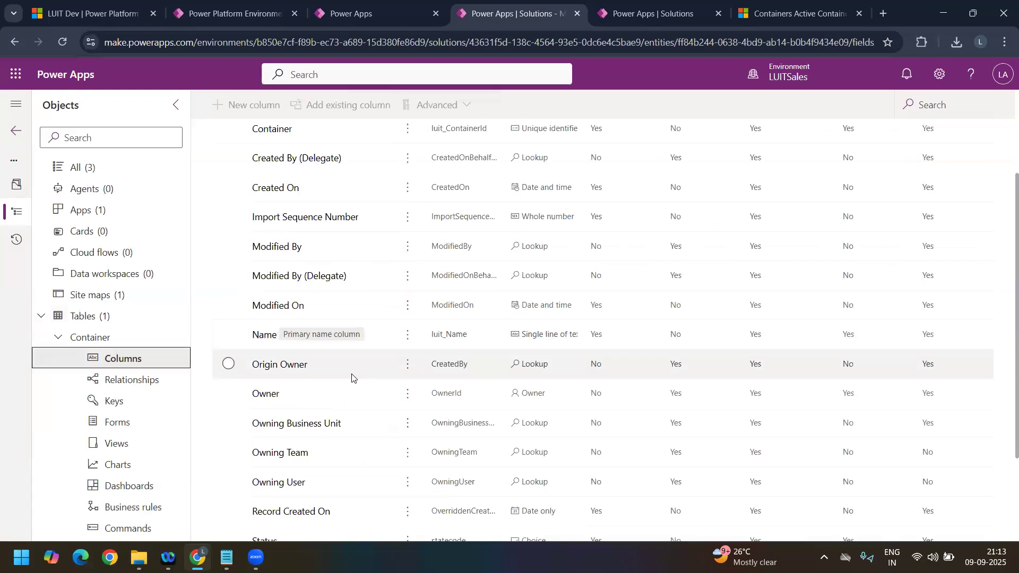
scroll(350, 383, "down", 2)
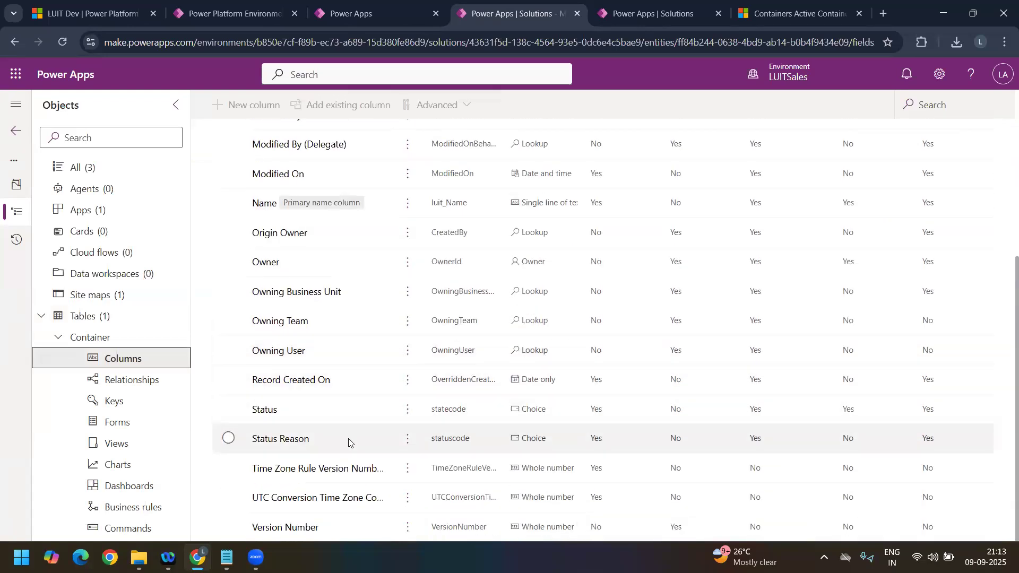
scroll(351, 409, "up", 4)
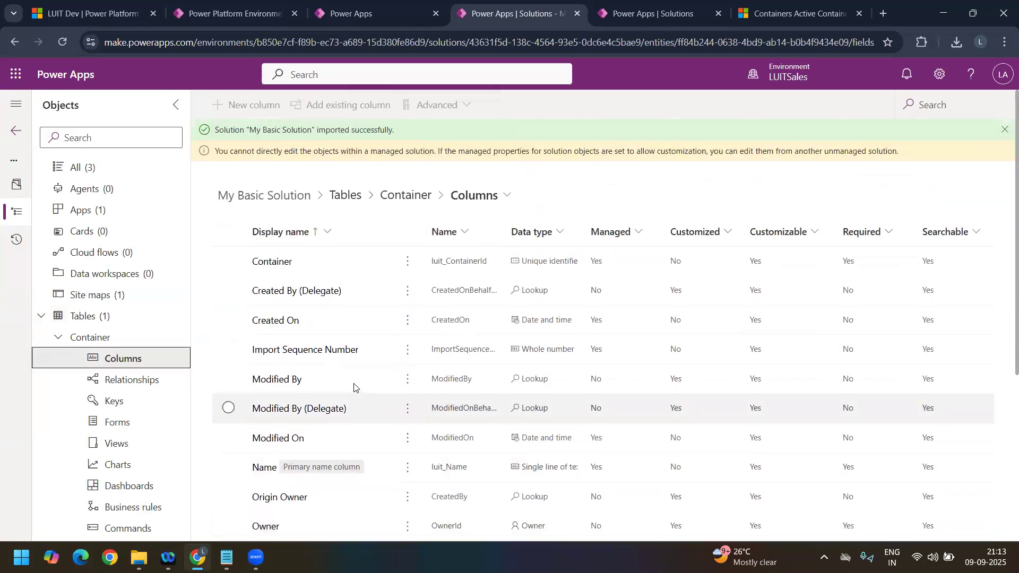
left_click(127, 428)
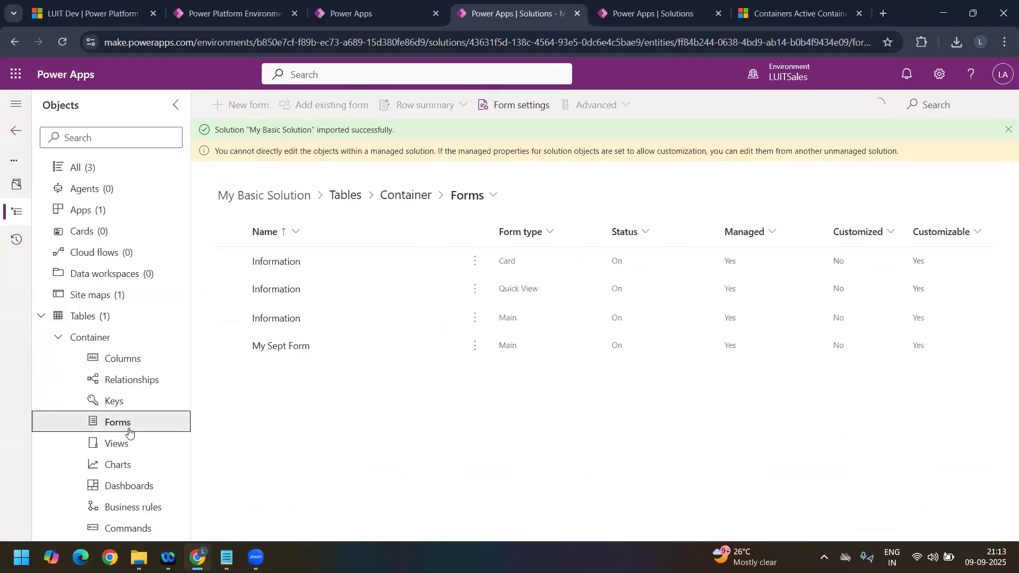
left_click(150, 365)
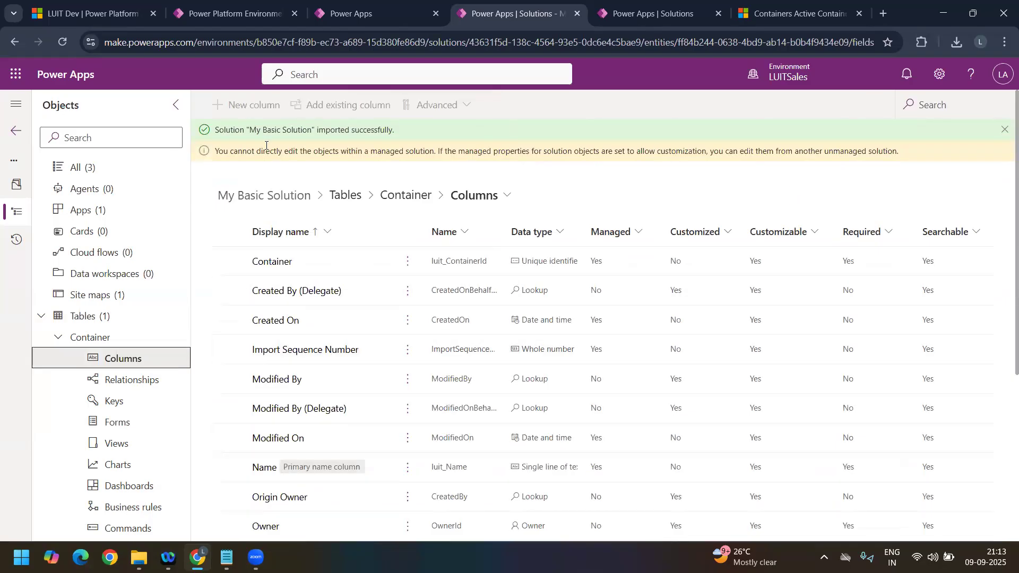
left_click(13, 133)
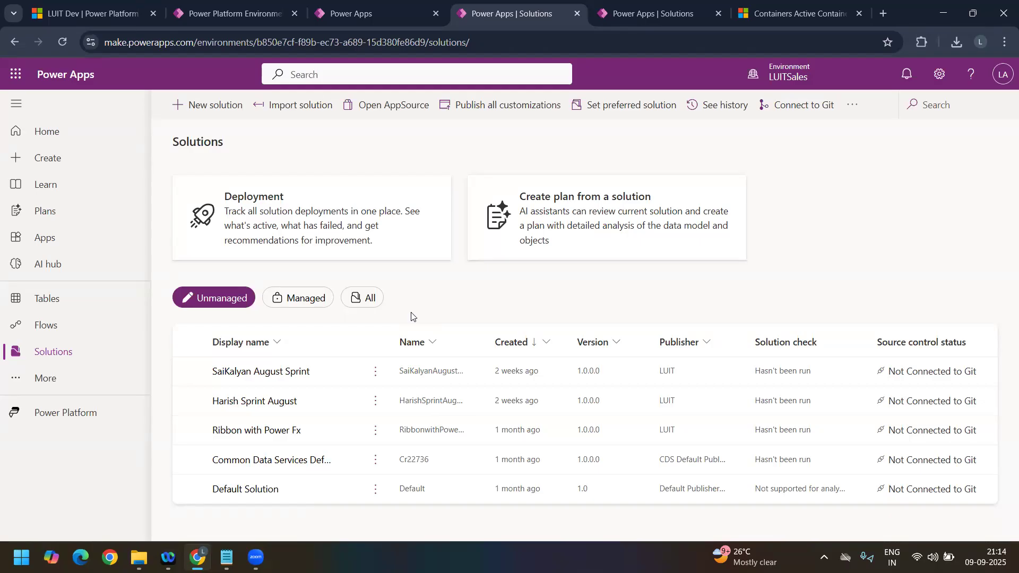
Step: Look through the Data Management options in the LUIT Dev environment's Power Platform settings
left_click(176, 16)
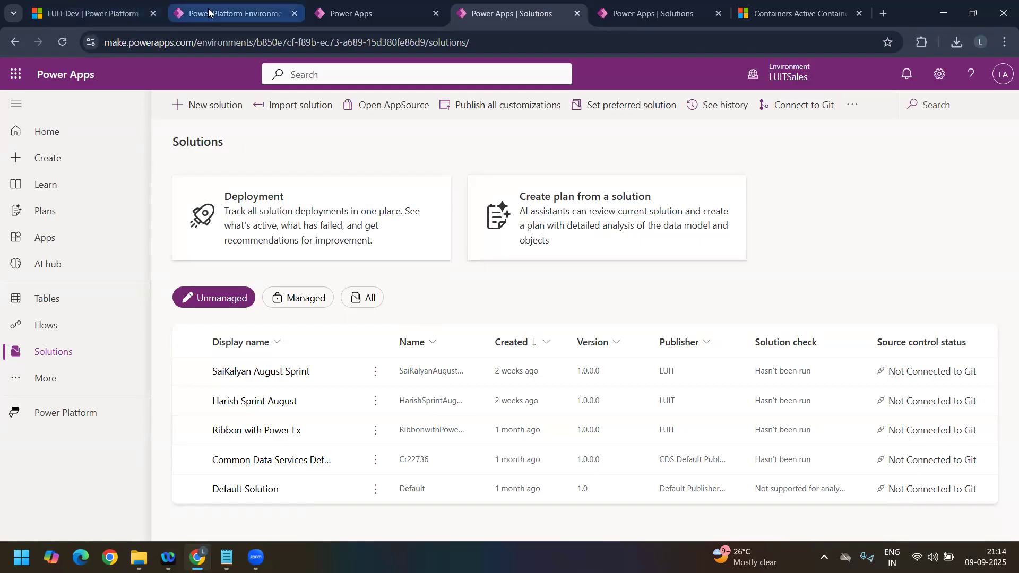
scroll(68, 397, "down", 3)
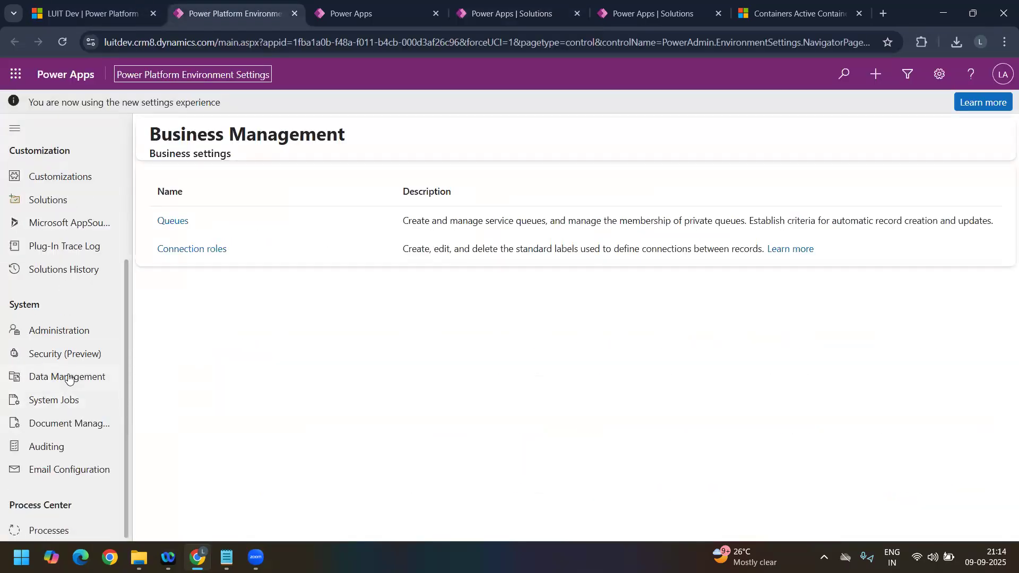
left_click(69, 376)
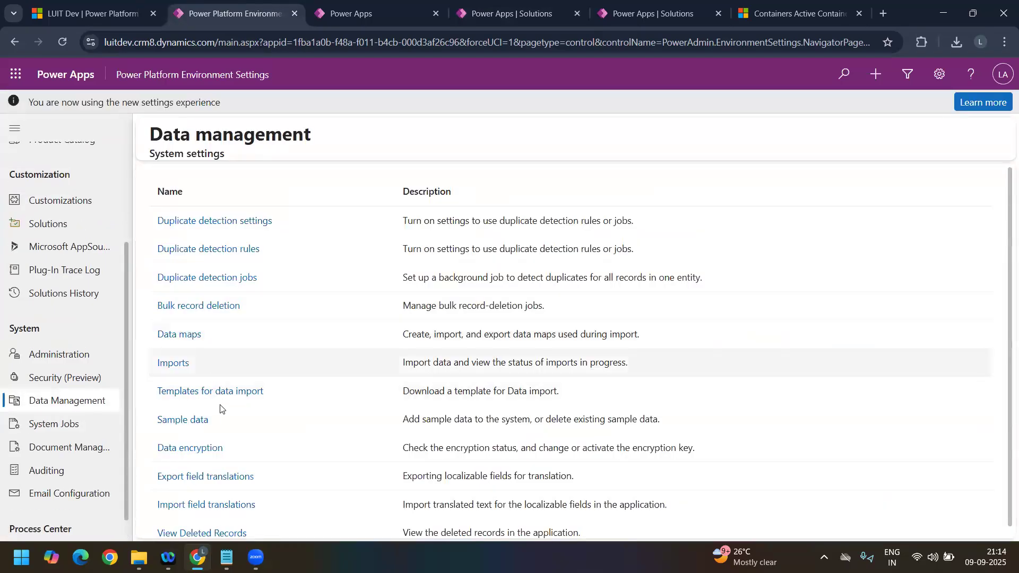
scroll(219, 444, "down", 1)
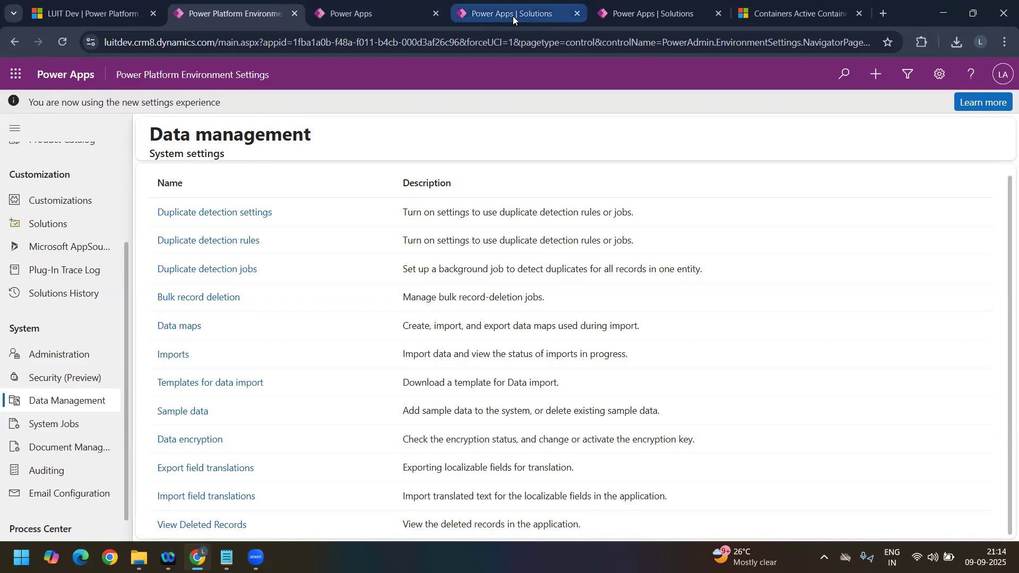
Step: Reload the duplicate LUITSales solutions page and show its managed solutions to recheck the My Basic Solution entry
left_click(666, 13)
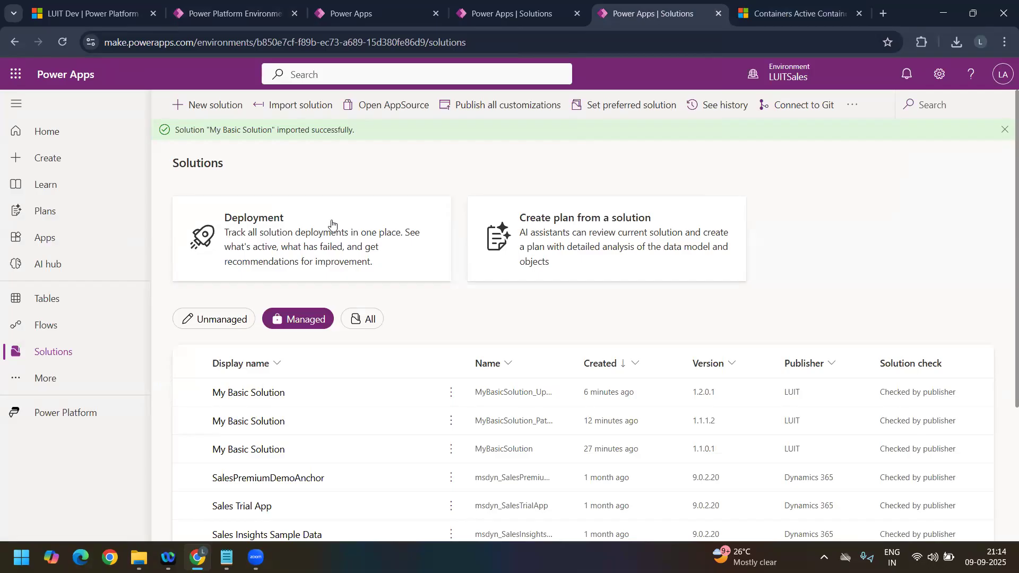
left_click(62, 42)
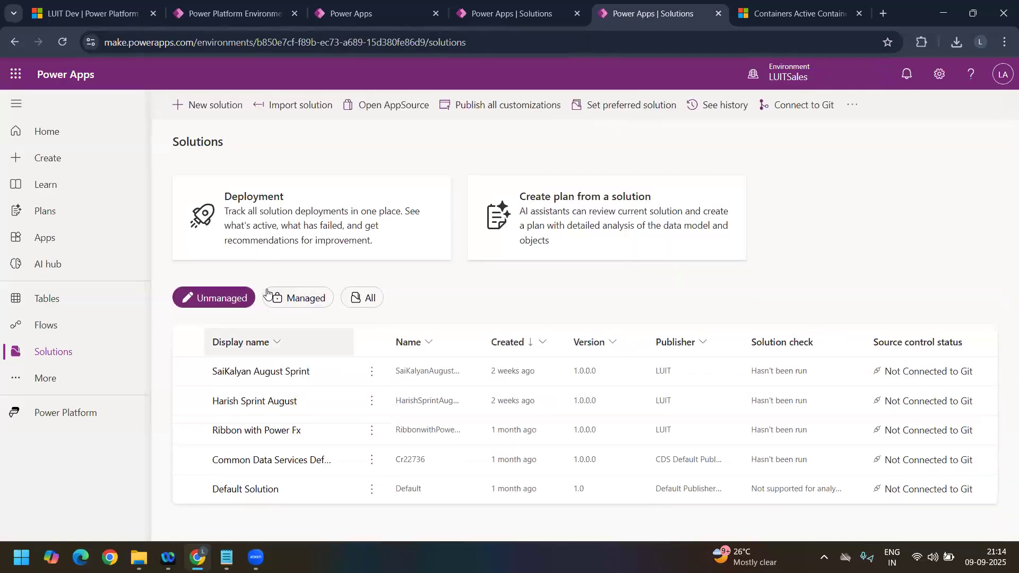
left_click(287, 298)
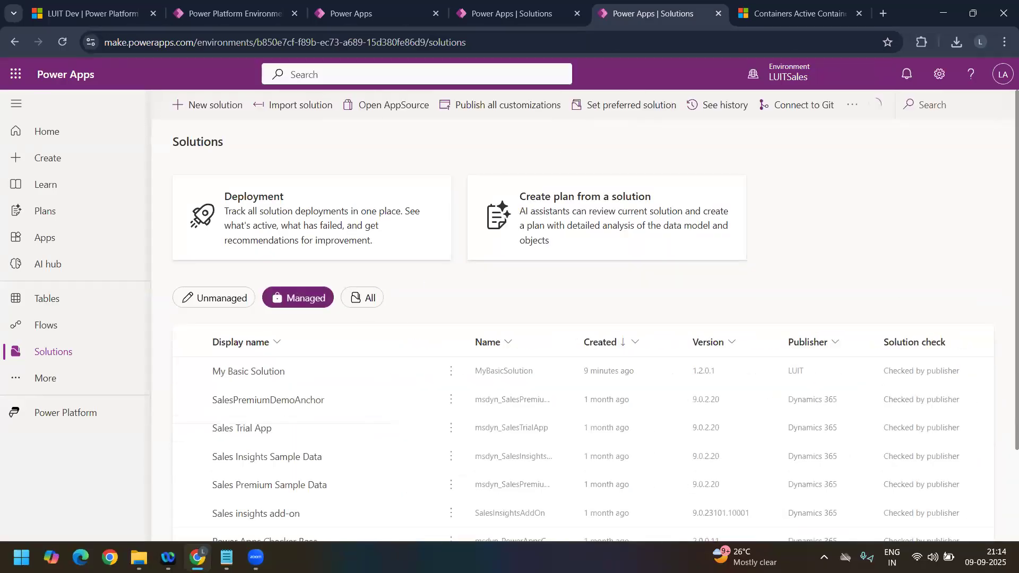